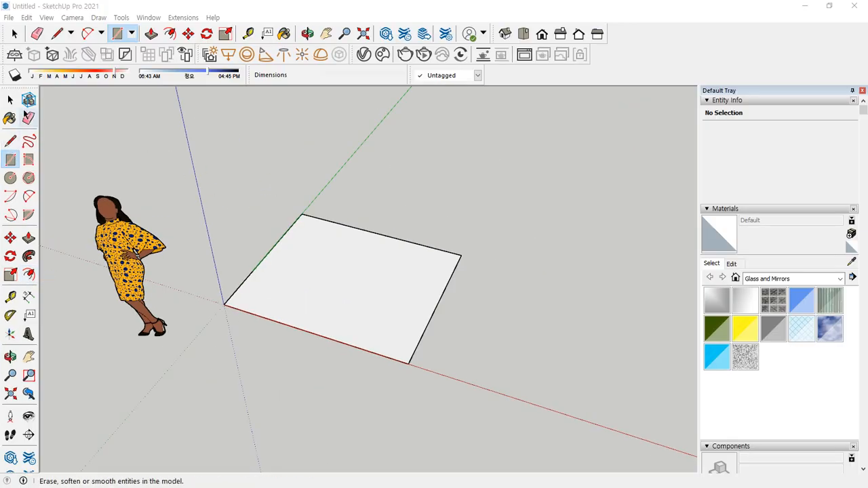
- Offset the rectangle's outline inward to draw a smaller rectangle on its face, without preselecting anything
{"action": "key", "text": "space"}
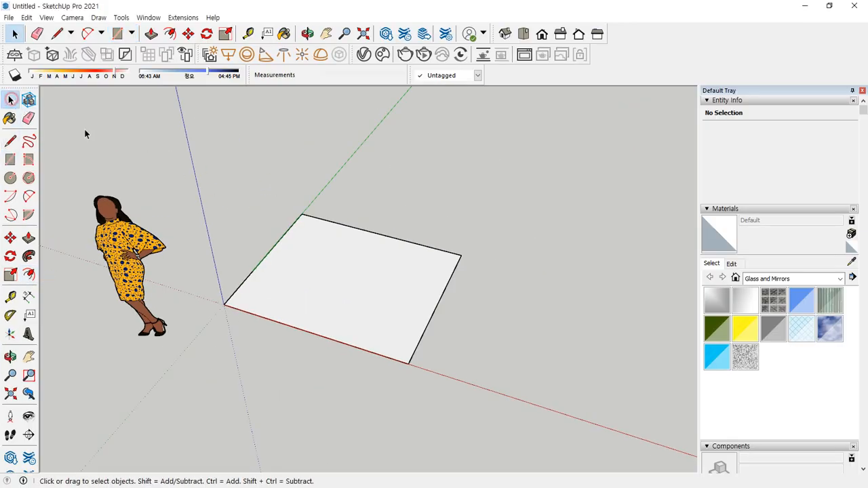
{"action": "left_click", "coordinate": [321, 265]}
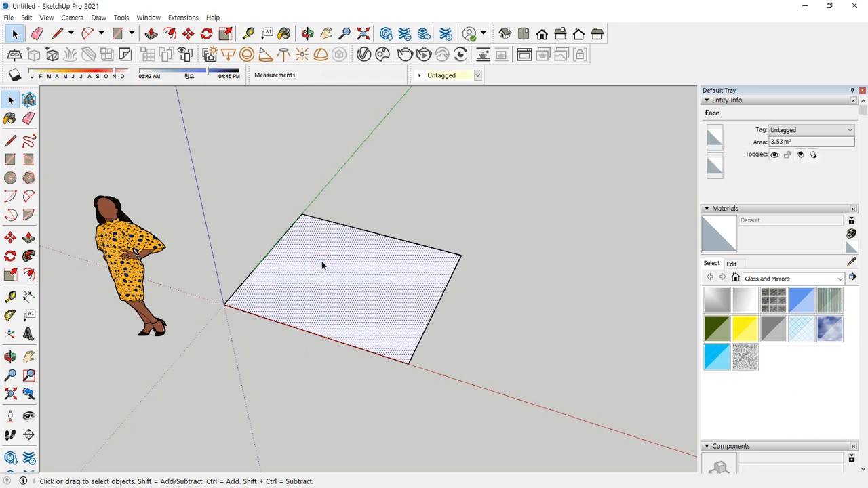
{"action": "left_click", "coordinate": [379, 208]}
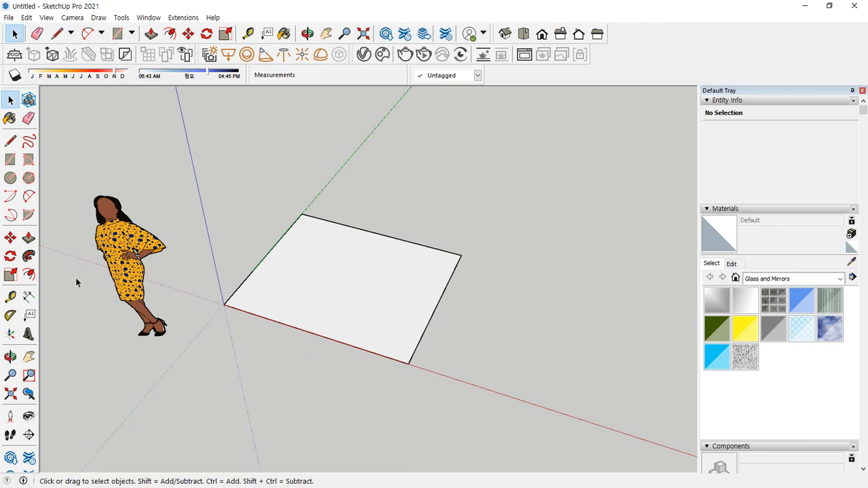
{"action": "left_click", "coordinate": [30, 275]}
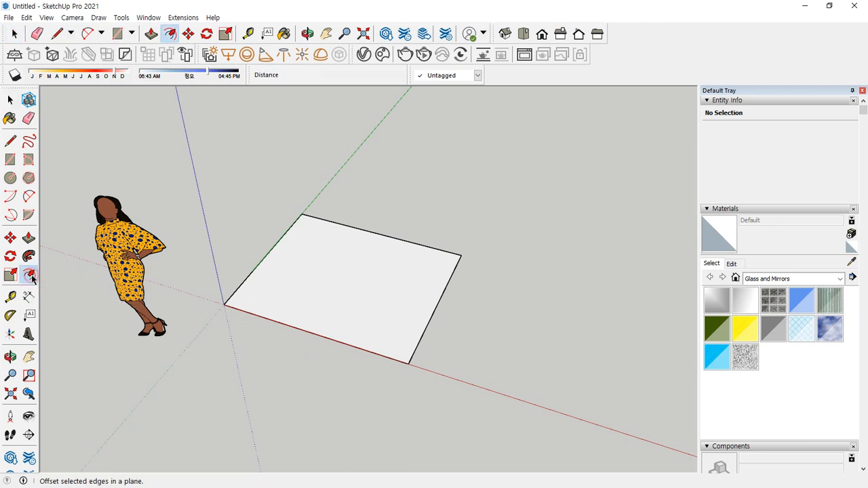
{"action": "left_click", "coordinate": [374, 236]}
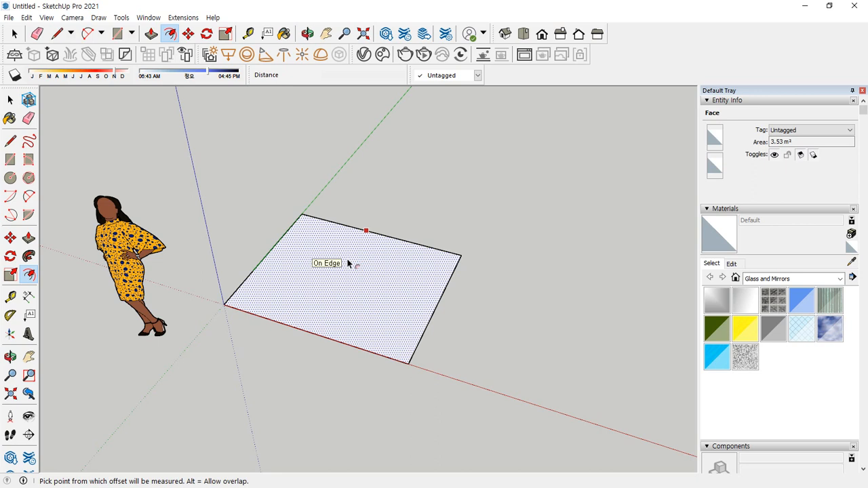
{"action": "left_click", "coordinate": [349, 262]}
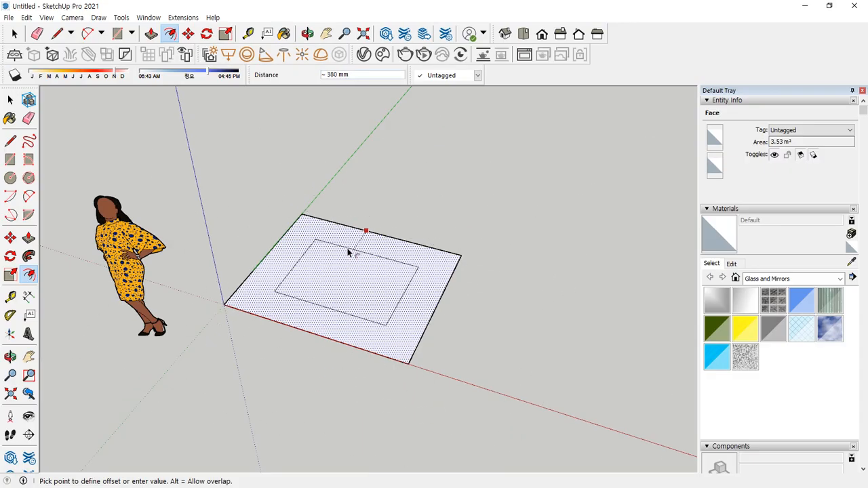
{"action": "left_click", "coordinate": [348, 253]}
- Offset the original outline outward about 360 mm and the new outline outward about 769 mm, with one more outline between the first two
{"action": "left_click", "coordinate": [451, 268]}
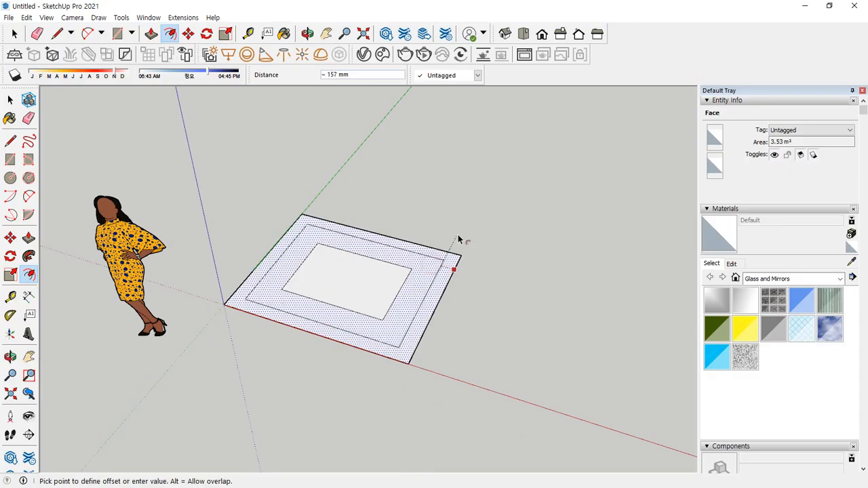
{"action": "left_click", "coordinate": [530, 176]}
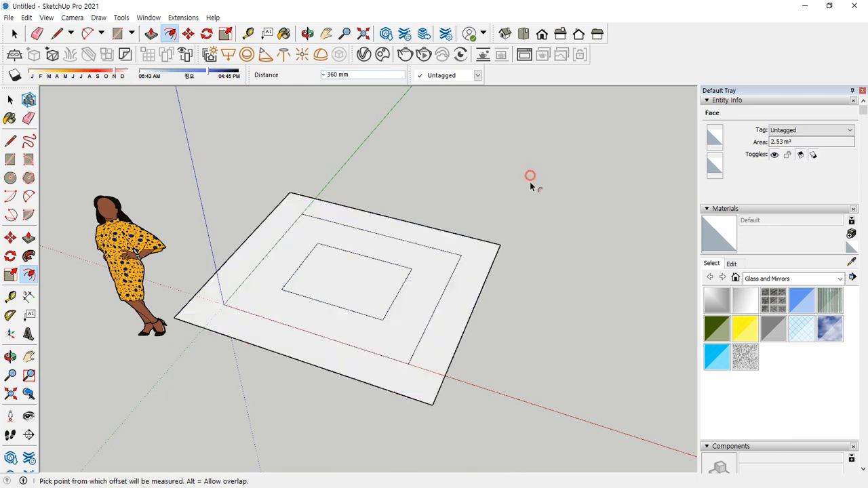
{"action": "left_click", "coordinate": [458, 252]}
{"action": "left_click", "coordinate": [553, 225]}
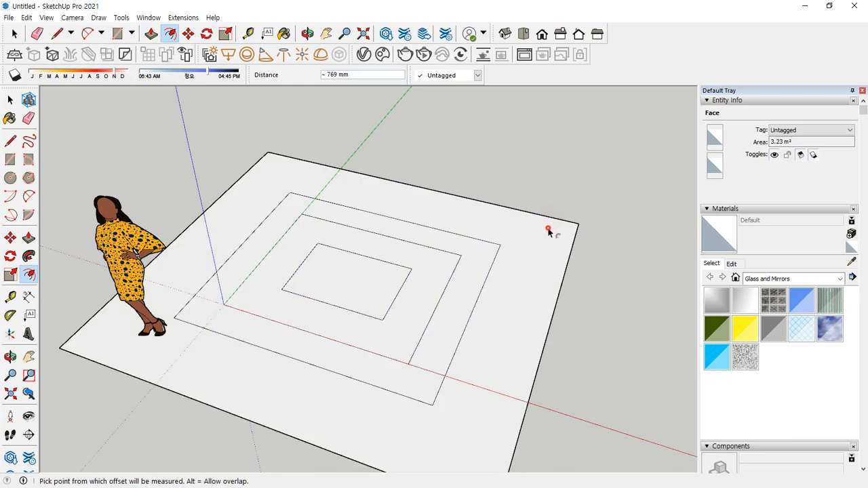
{"action": "left_click", "coordinate": [494, 251]}
{"action": "left_click", "coordinate": [484, 252]}
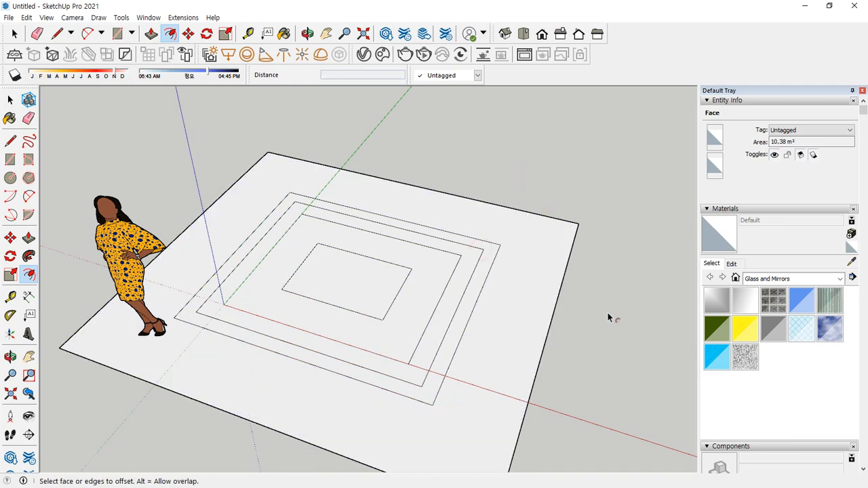
- Undo all four offsets on the rectangle
{"action": "key", "text": "ctrl+z"}
{"action": "key", "text": "ctrl+z"}
{"action": "key", "text": "ctrl+z"}
{"action": "key", "text": "ctrl+z"}
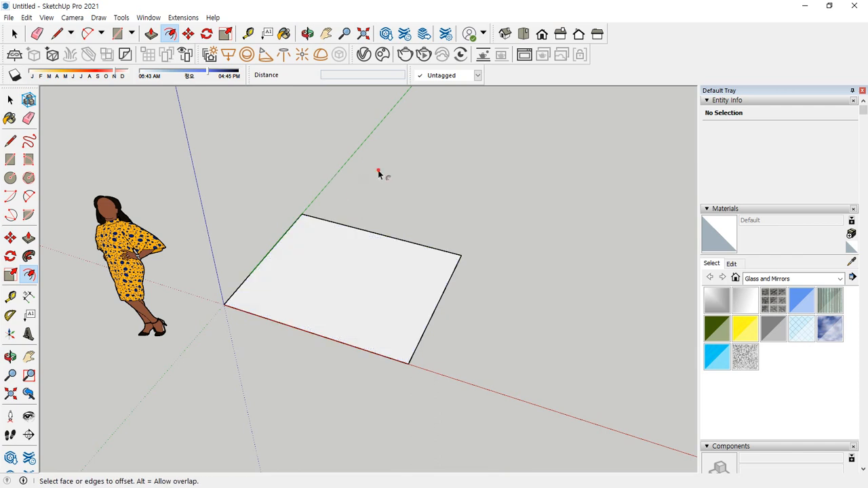
- Try offsetting the preselected rectangle face inward about 613 mm and once outward, and undo both offsets
{"action": "key", "text": "space"}
{"action": "left_click", "coordinate": [338, 305]}
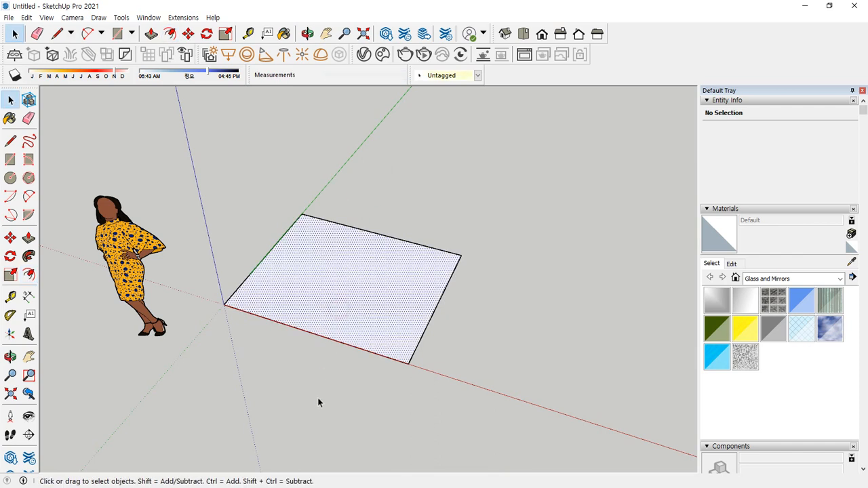
{"action": "left_click", "coordinate": [29, 277]}
{"action": "left_click", "coordinate": [428, 246]}
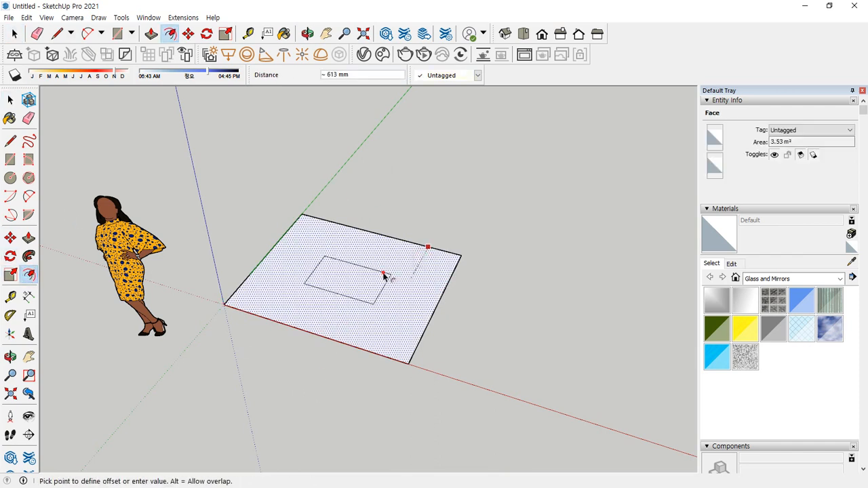
{"action": "left_click", "coordinate": [490, 278]}
{"action": "key", "text": "space"}
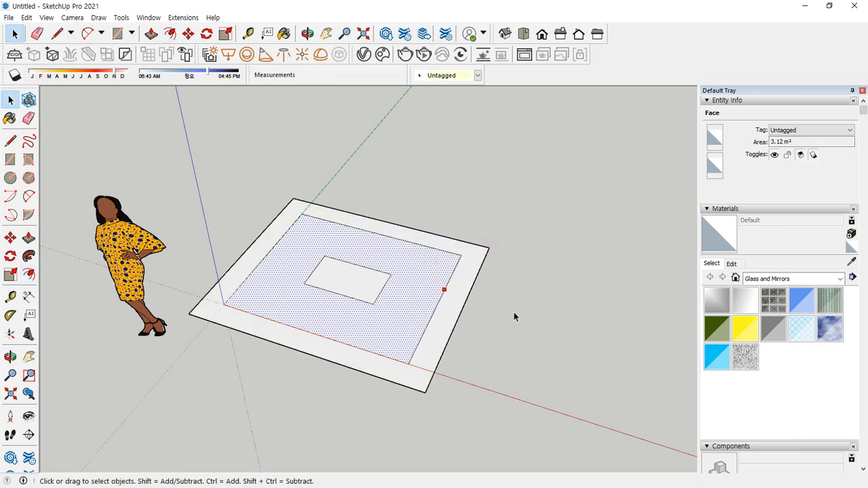
{"action": "left_click", "coordinate": [509, 316]}
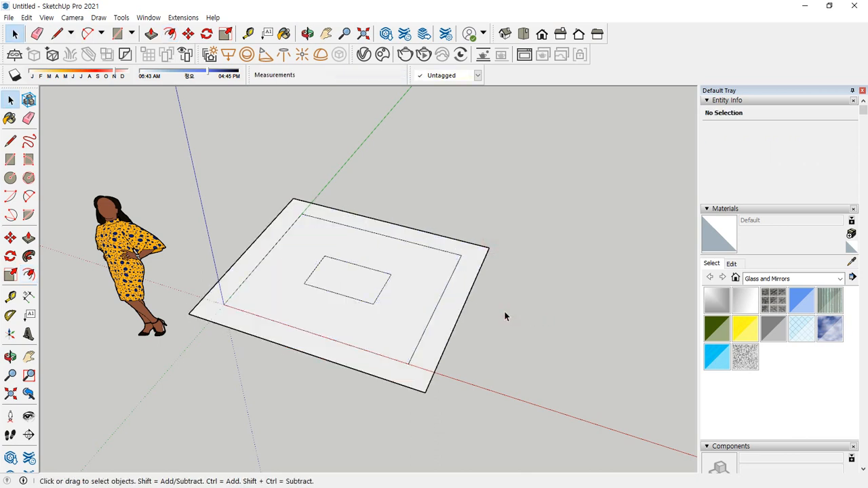
{"action": "key", "text": "ctrl+z"}
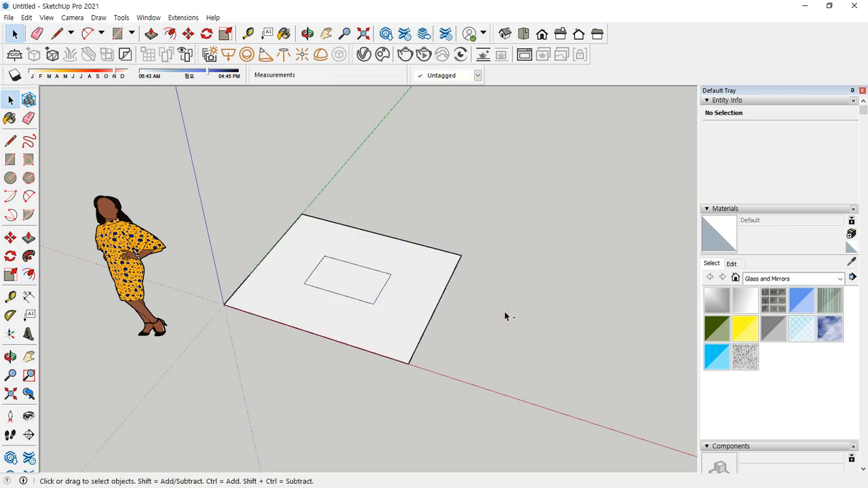
{"action": "key", "text": "ctrl+z"}
- Select the rectangle's left, back and right edges one by one, leaving out the edge on the red axis
{"action": "left_click", "coordinate": [286, 234]}
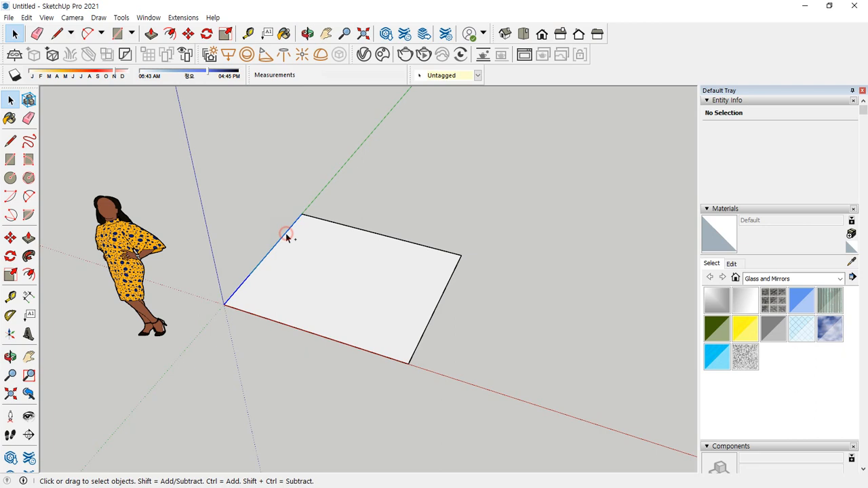
{"action": "left_click", "coordinate": [352, 231], "text": "ctrl"}
{"action": "left_click", "coordinate": [436, 307], "text": "ctrl"}
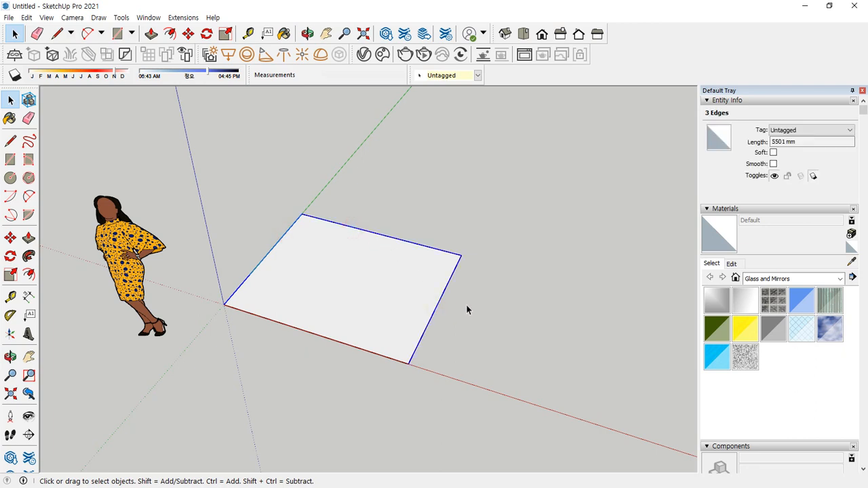
{"action": "key", "text": "ctrl+2"}
{"action": "mouse_move", "coordinate": [285, 254]}
{"action": "left_mouse_down"}
{"action": "mouse_move", "coordinate": [266, 238]}
{"action": "mouse_move", "coordinate": [298, 258]}
{"action": "left_mouse_up"}
{"action": "left_click_drag", "start_coordinate": [385, 245], "coordinate": [390, 253]}
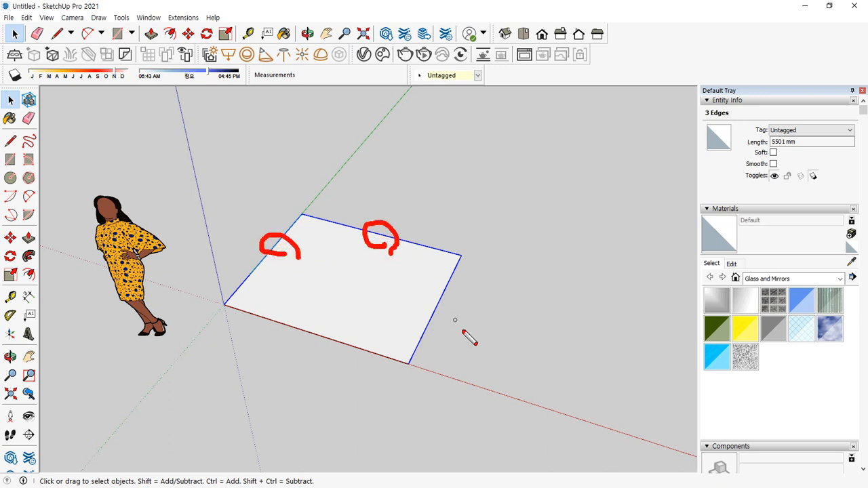
{"action": "mouse_move", "coordinate": [446, 328]}
{"action": "left_mouse_down"}
{"action": "mouse_move", "coordinate": [430, 297]}
{"action": "mouse_move", "coordinate": [436, 325]}
{"action": "left_mouse_up"}
{"action": "key", "text": "Escape"}
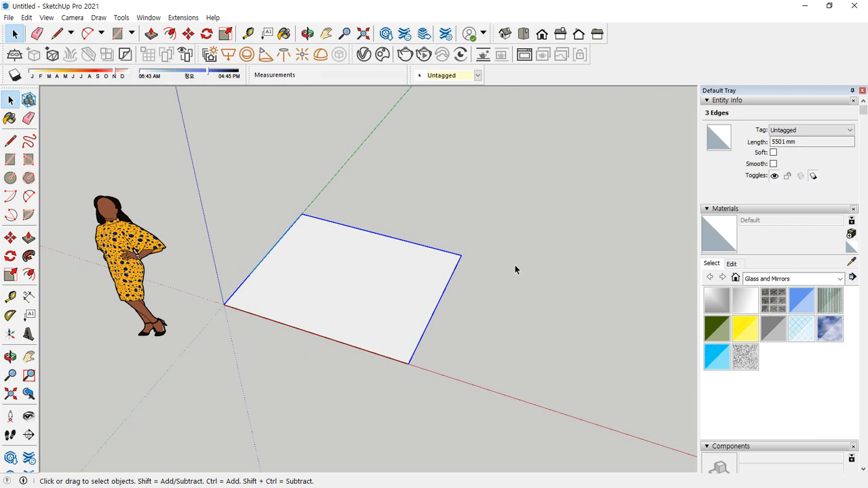
- Select the face with all its edges, remove the face and red-axis edge from the selection, and clear the remaining selection
{"action": "left_click", "coordinate": [518, 246]}
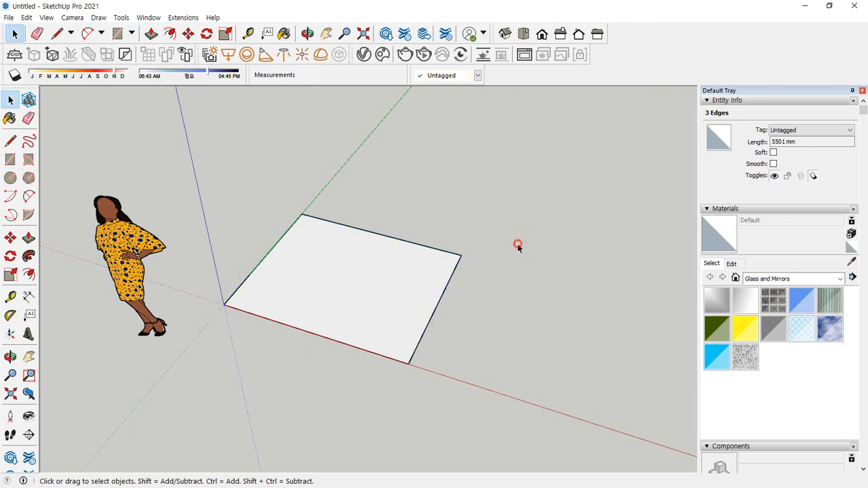
{"action": "double_click", "coordinate": [318, 276]}
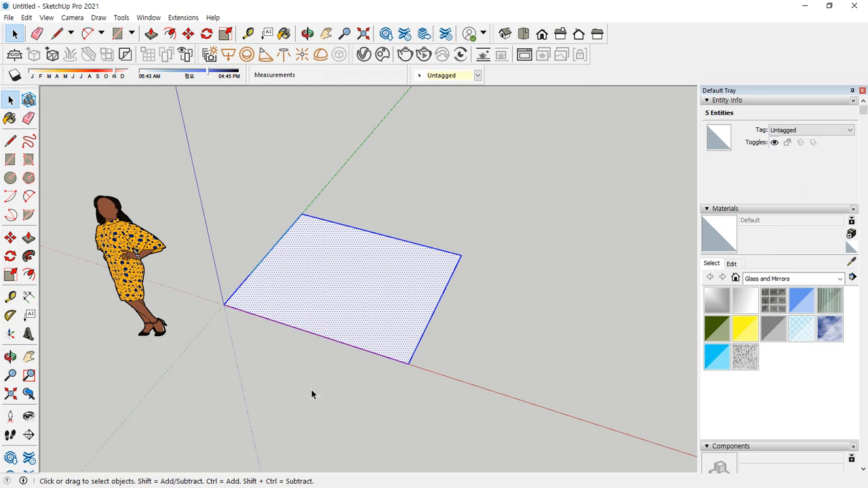
{"action": "left_click_drag", "start_coordinate": [346, 362], "coordinate": [329, 327], "text": "shift"}
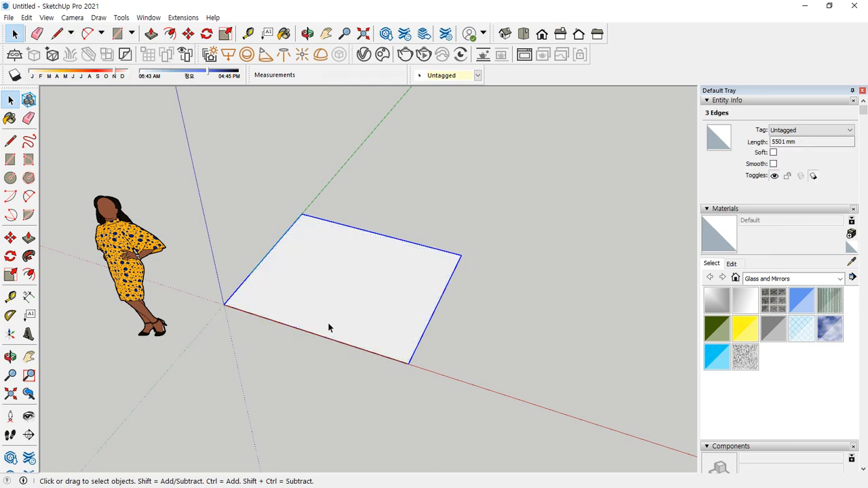
{"action": "left_click", "coordinate": [377, 173]}
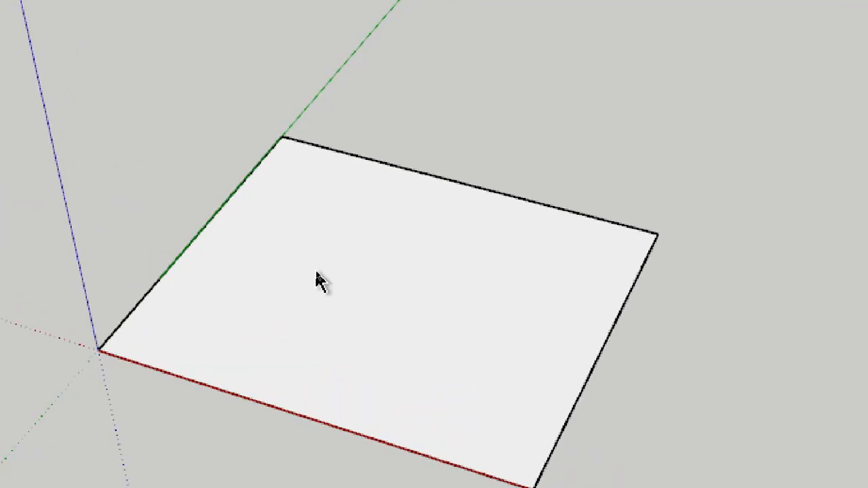
- Add three rectangle edges individually to the selection, excluding the face and the red-axis edge, and clear the selection again
{"action": "left_click", "coordinate": [464, 240]}
{"action": "scroll", "coordinate": [384, 265], "scroll_direction": "down", "scroll_amount": 3}
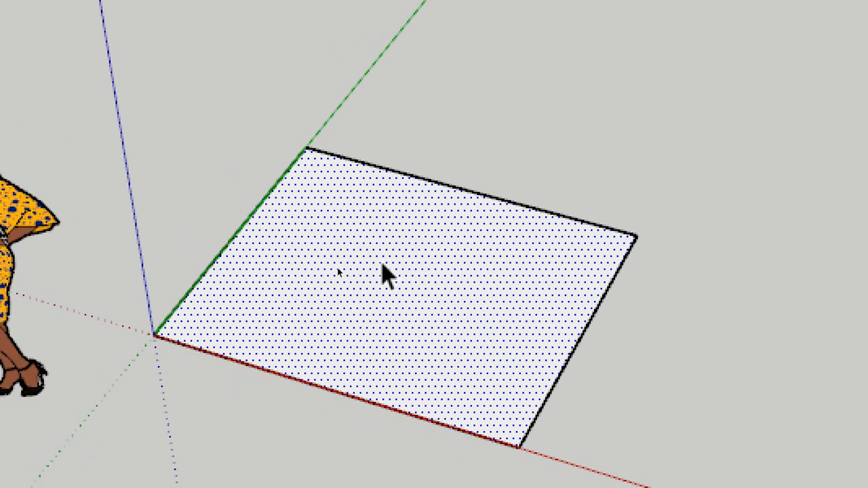
{"action": "left_click", "coordinate": [554, 156]}
{"action": "left_click", "coordinate": [262, 216], "text": "ctrl"}
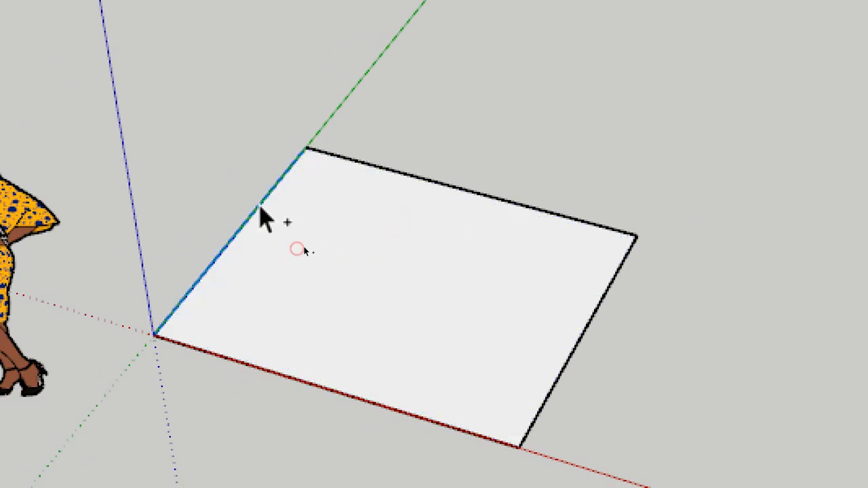
{"action": "left_click", "coordinate": [406, 174], "text": "ctrl"}
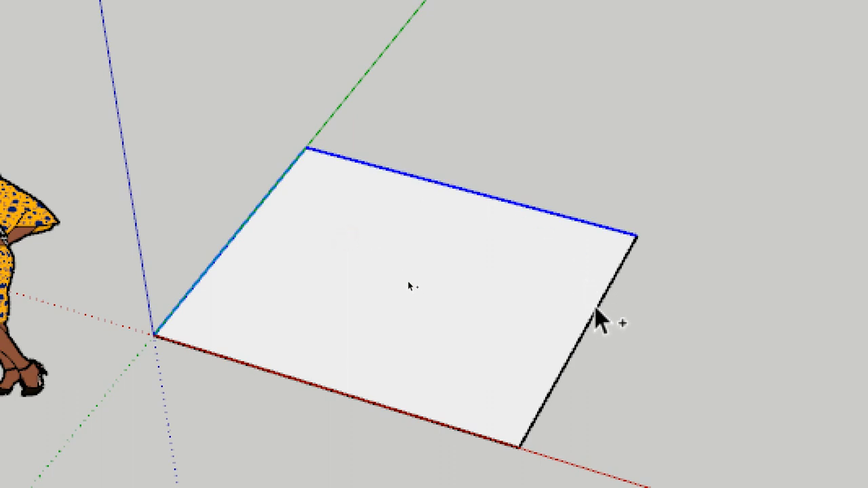
{"action": "left_click", "coordinate": [594, 316], "text": "ctrl"}
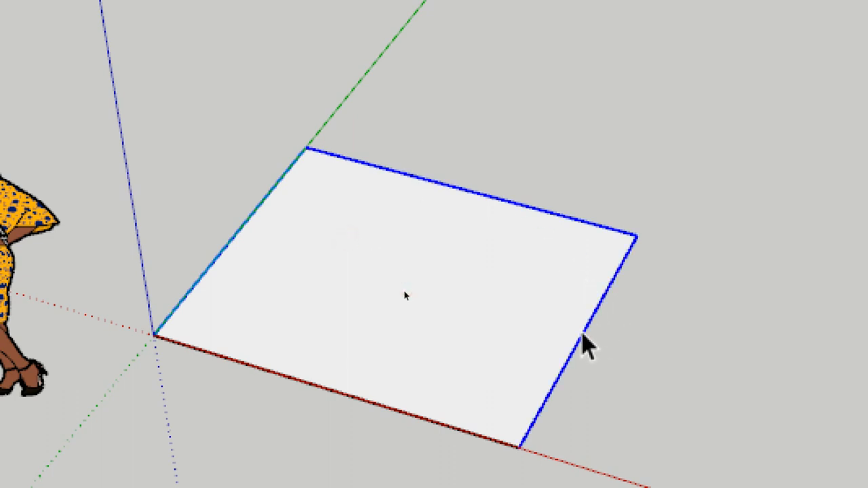
{"action": "left_click", "coordinate": [665, 360]}
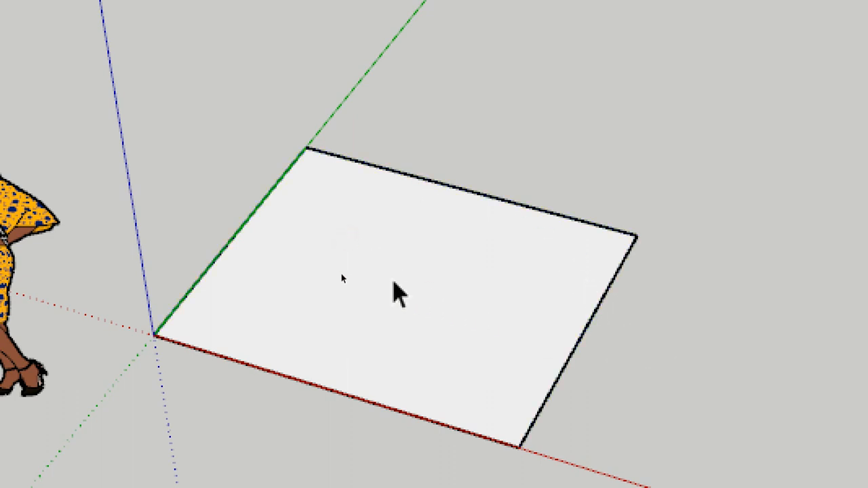
- Move the rectangle's face together with all its edges away from the origin and axes
{"action": "double_click", "coordinate": [397, 292]}
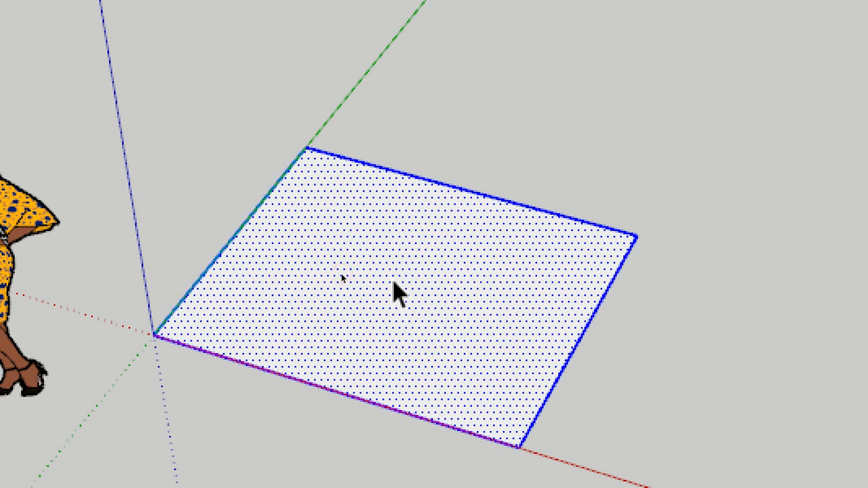
{"action": "key", "text": "m"}
{"action": "left_click", "coordinate": [363, 258]}
{"action": "left_click", "coordinate": [470, 225]}
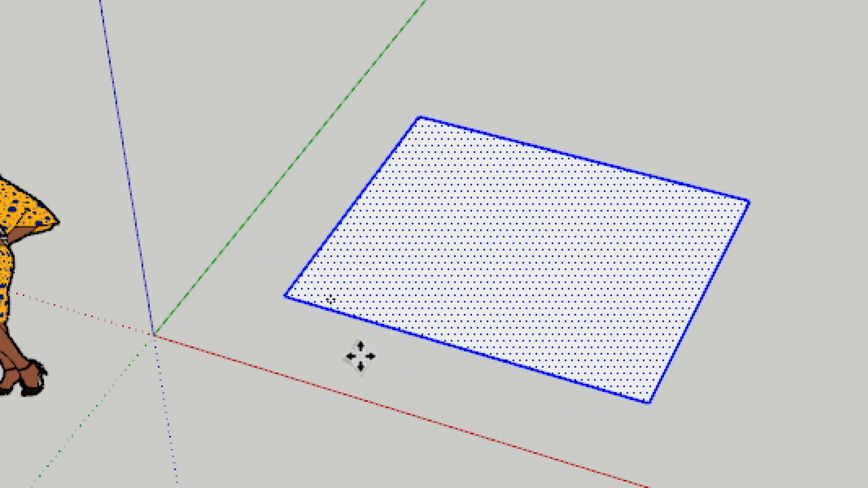
- Remove the face and the edge nearest the red axis from the selection, and offset the remaining three edges inward
{"action": "key", "text": "space"}
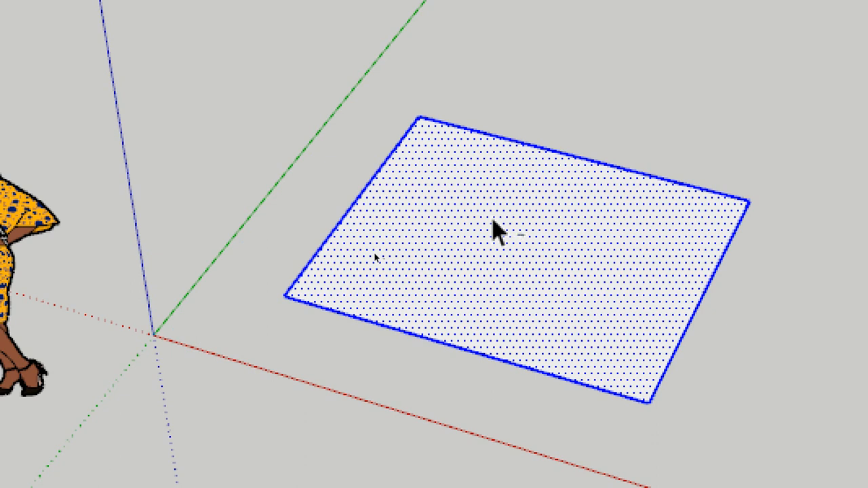
{"action": "left_click_drag", "start_coordinate": [476, 377], "coordinate": [447, 290], "text": "ctrl+shift"}
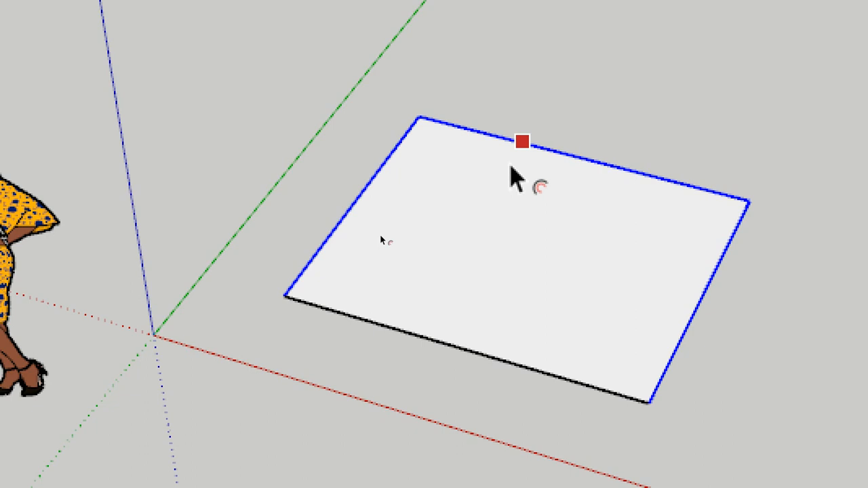
{"action": "left_click", "coordinate": [511, 167]}
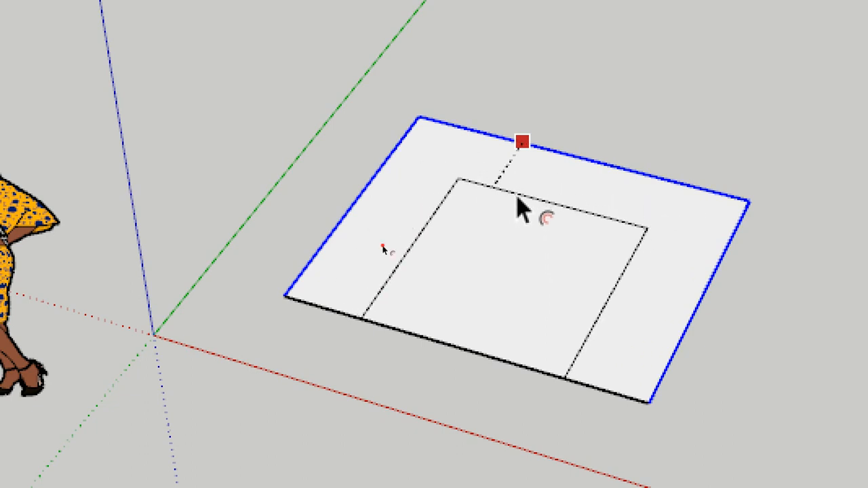
{"action": "left_click", "coordinate": [516, 195]}
- Offset the same three selected edges outward twice, the second time at a larger distance
{"action": "left_click", "coordinate": [533, 183]}
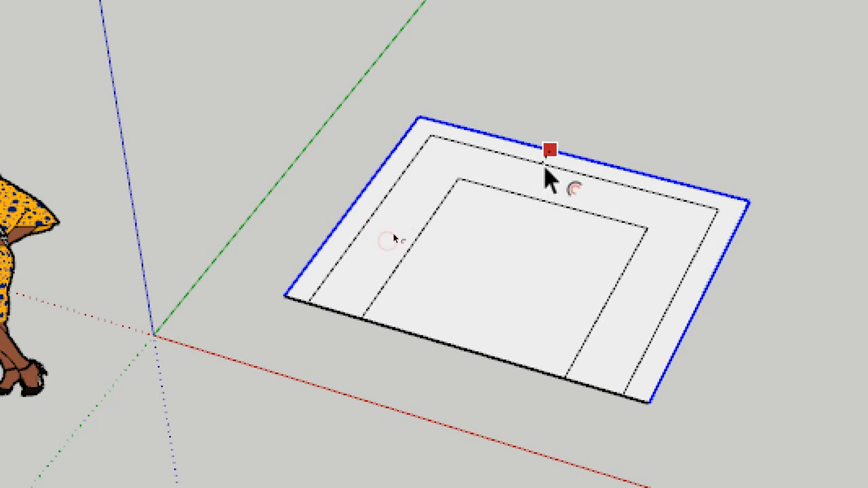
{"action": "left_click", "coordinate": [591, 133]}
{"action": "left_click", "coordinate": [578, 157]}
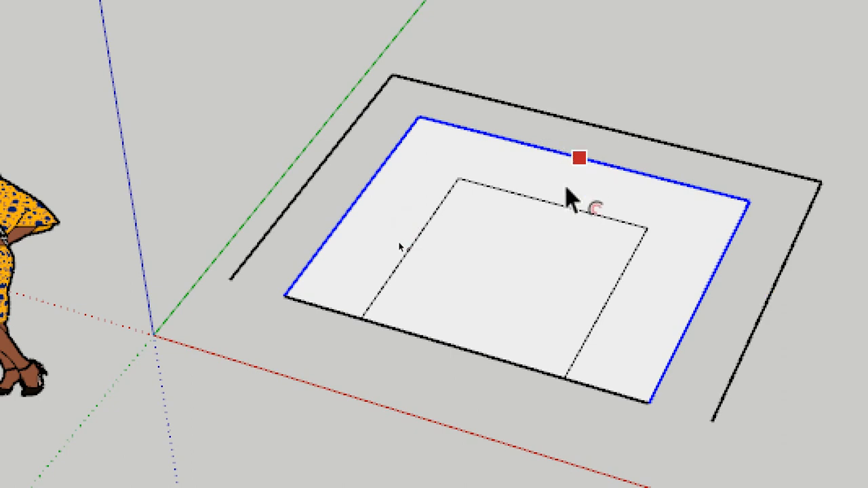
{"action": "left_click", "coordinate": [618, 105]}
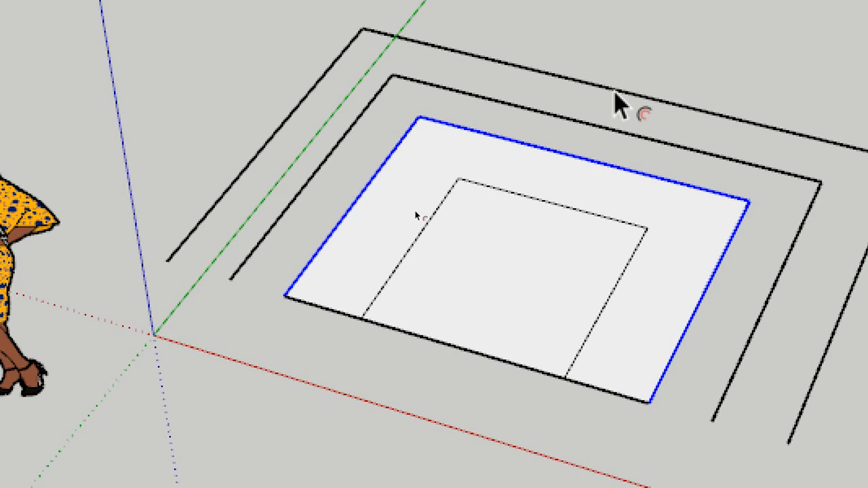
- Select the three connected lines of the outermost offset
{"action": "key", "text": "space"}
{"action": "left_click", "coordinate": [617, 71]}
{"action": "middle_click_drag", "start_coordinate": [566, 109], "coordinate": [483, 108], "text": "shift"}
{"action": "left_click_drag", "start_coordinate": [841, 144], "coordinate": [808, 178]}
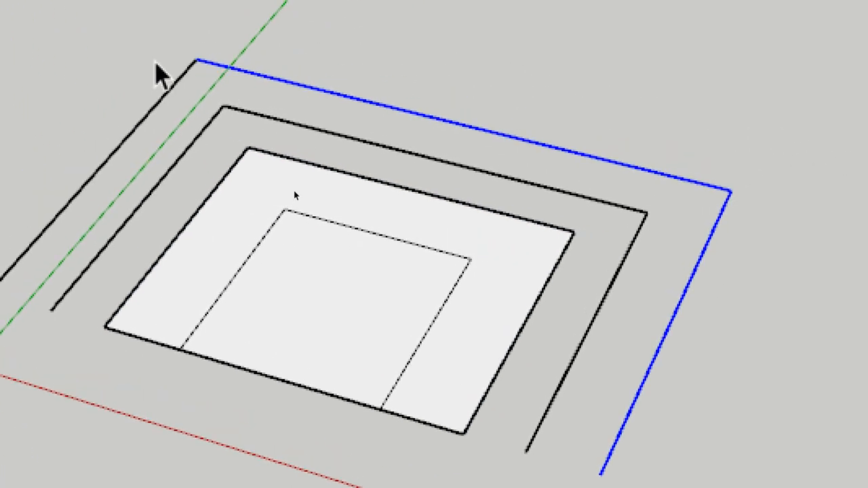
{"action": "left_click_drag", "start_coordinate": [179, 103], "coordinate": [136, 86], "text": "shift"}
{"action": "scroll", "coordinate": [115, 164], "scroll_direction": "down", "scroll_amount": 1}
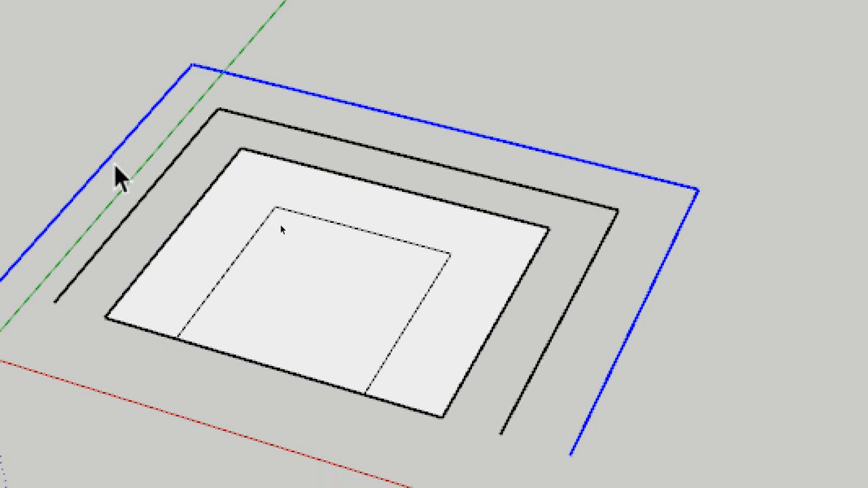
{"action": "scroll", "coordinate": [115, 166], "scroll_direction": "down", "scroll_amount": 1}
{"action": "middle_click_drag", "start_coordinate": [115, 166], "coordinate": [169, 156], "text": "shift"}
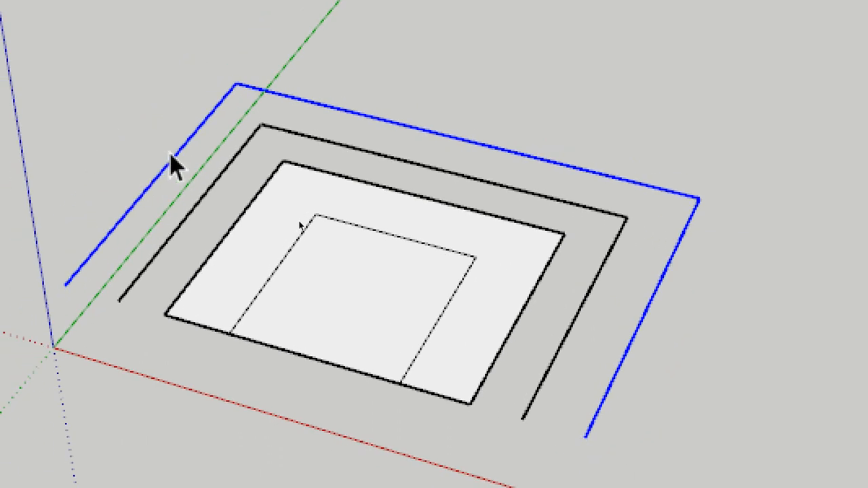
- Offset the three selected outer lines outward twice, placing the second copy farther out than the first
{"action": "key", "text": "f"}
{"action": "left_click", "coordinate": [179, 155]}
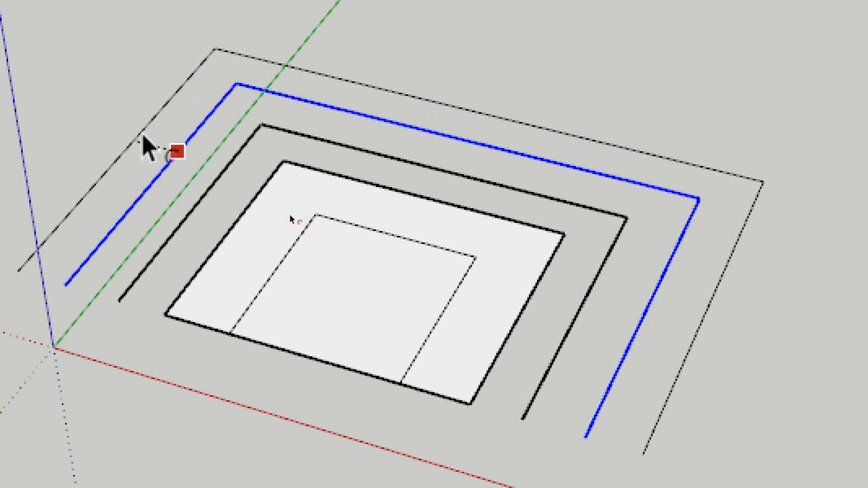
{"action": "left_click", "coordinate": [154, 152]}
{"action": "left_click", "coordinate": [182, 142]}
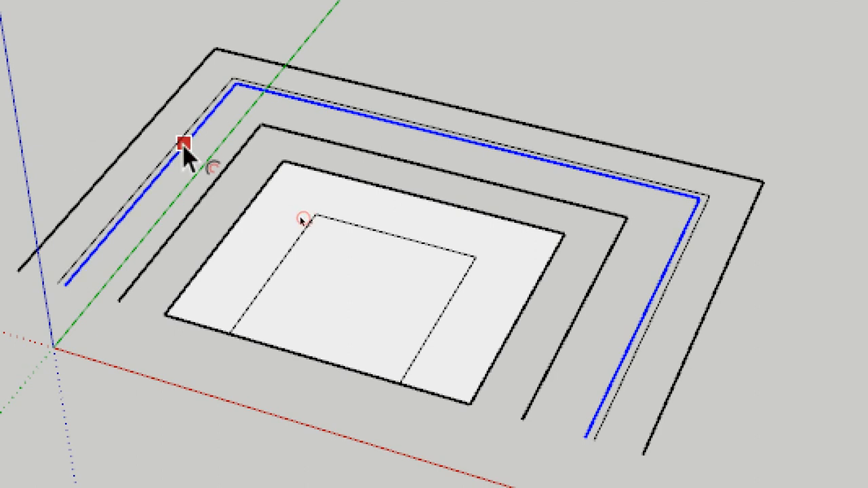
{"action": "left_click", "coordinate": [121, 106]}
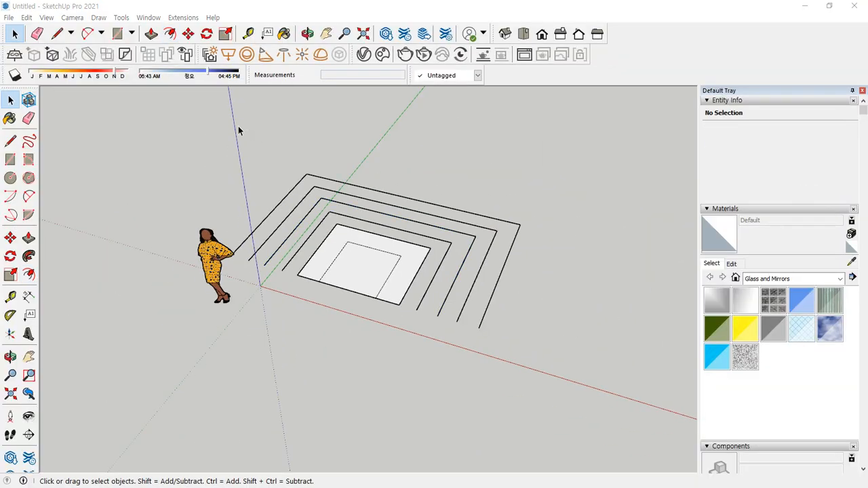
- Undo all five offsets so only the original rectangle is left
{"action": "key", "text": "ctrl+z"}
{"action": "key", "text": "ctrl+z"}
{"action": "key", "text": "ctrl+z"}
{"action": "key", "text": "ctrl+z"}
{"action": "key", "text": "ctrl+z"}
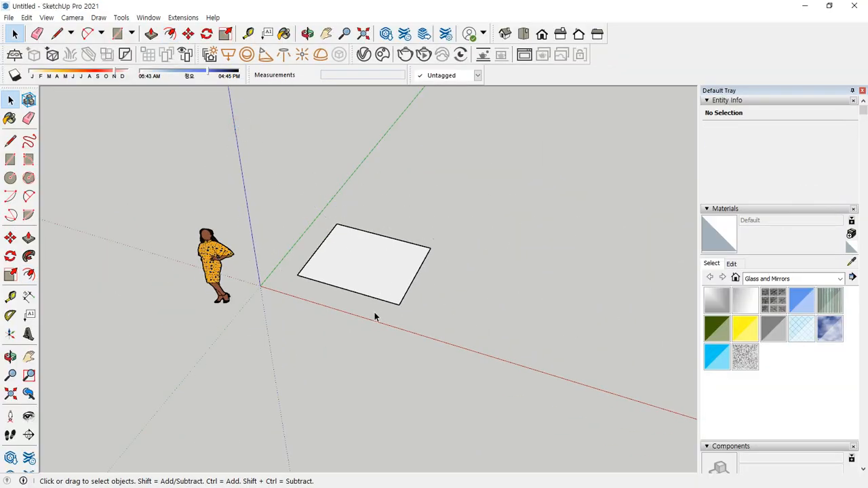
- Select the rectangle's face with all its edges, and deselect the face and the front and right edges
{"action": "middle_click_drag", "start_coordinate": [375, 316], "coordinate": [381, 242]}
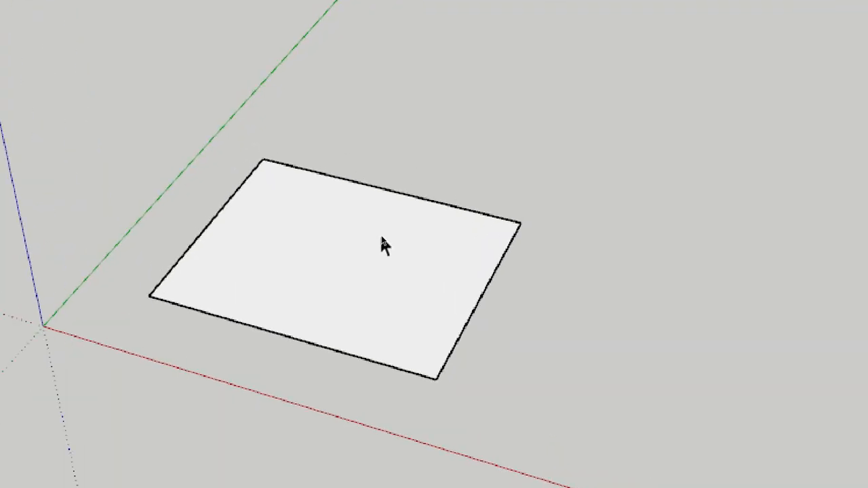
{"action": "double_click", "coordinate": [365, 275]}
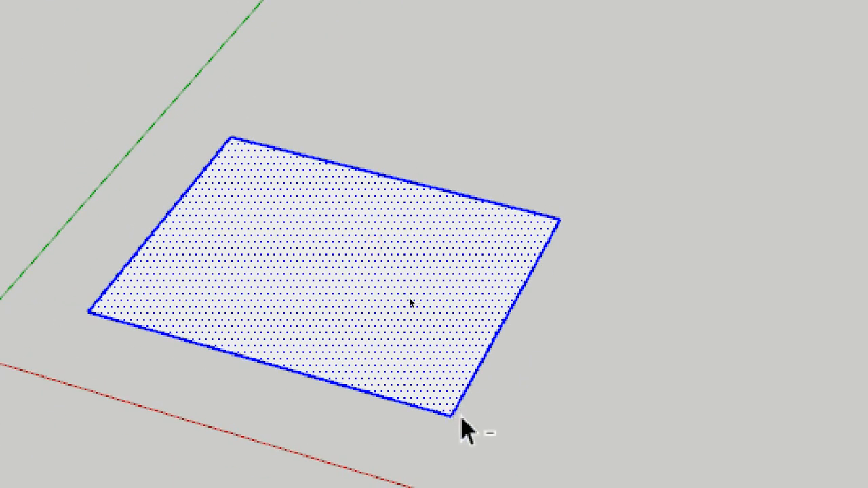
{"action": "left_click_drag", "start_coordinate": [457, 422], "coordinate": [407, 383], "text": "ctrl+shift"}
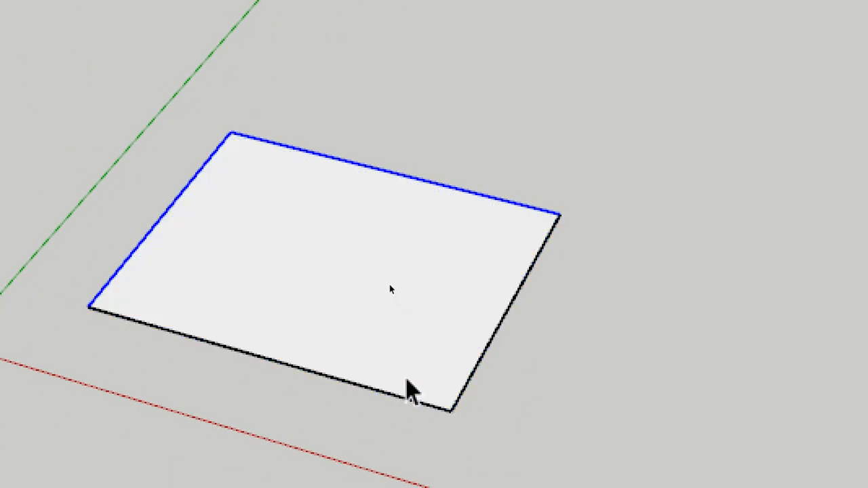
- Offset the selected back and left edges once inward, once outward, and once more deeper into the face
{"action": "key", "text": "f"}
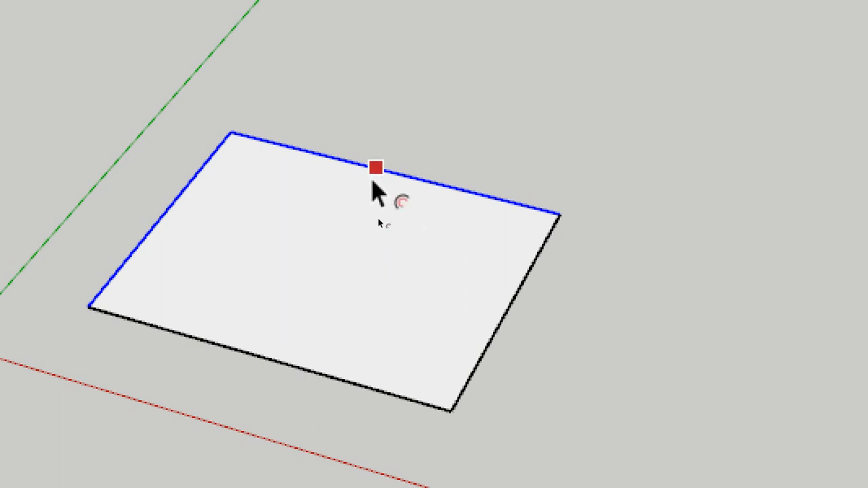
{"action": "left_click", "coordinate": [375, 181]}
{"action": "left_click", "coordinate": [382, 196]}
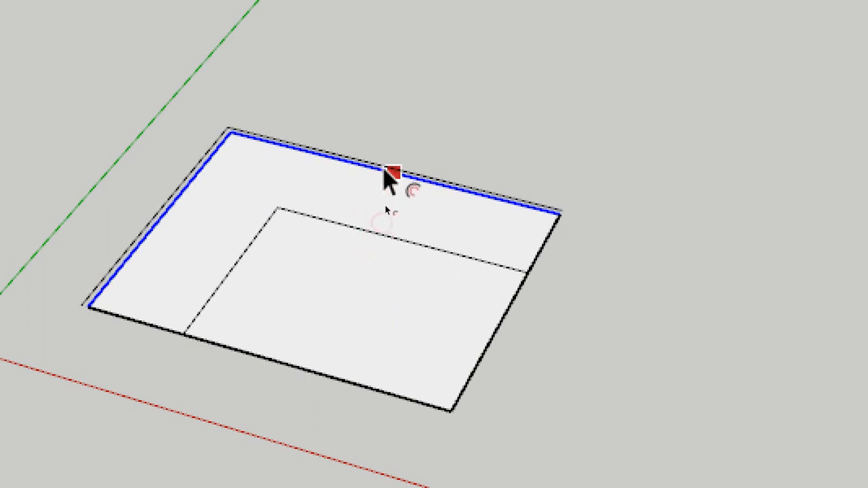
{"action": "left_click", "coordinate": [407, 99]}
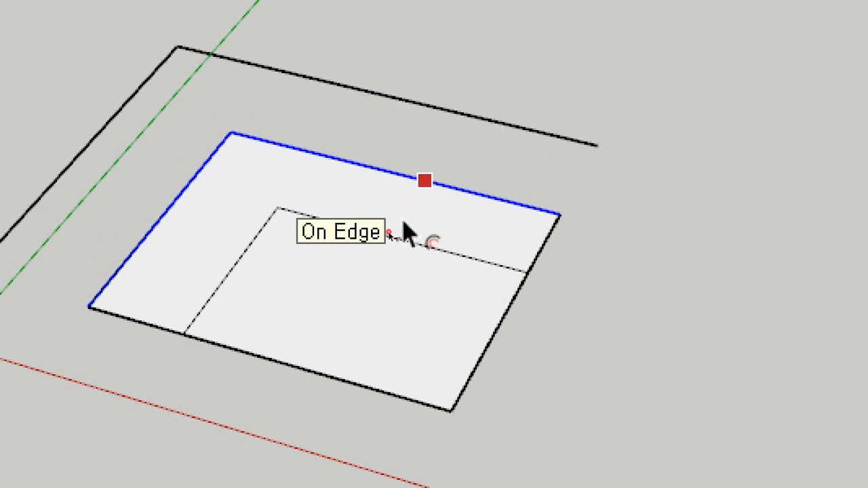
{"action": "left_click", "coordinate": [403, 220]}
{"action": "left_click", "coordinate": [396, 293]}
- Select the two connected lines outside the rectangle, offset them once outward and once inward, and clear the selection
{"action": "scroll", "coordinate": [294, 107], "scroll_direction": "down", "scroll_amount": 1}
{"action": "key", "text": "space"}
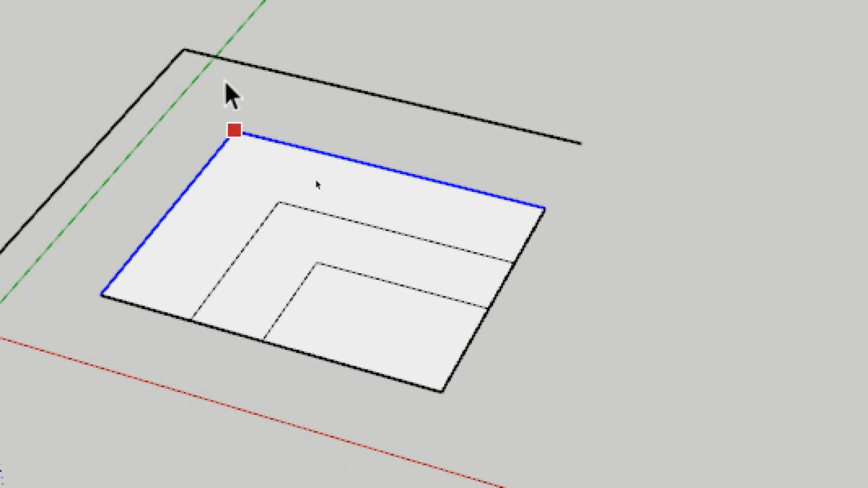
{"action": "left_click", "coordinate": [148, 131]}
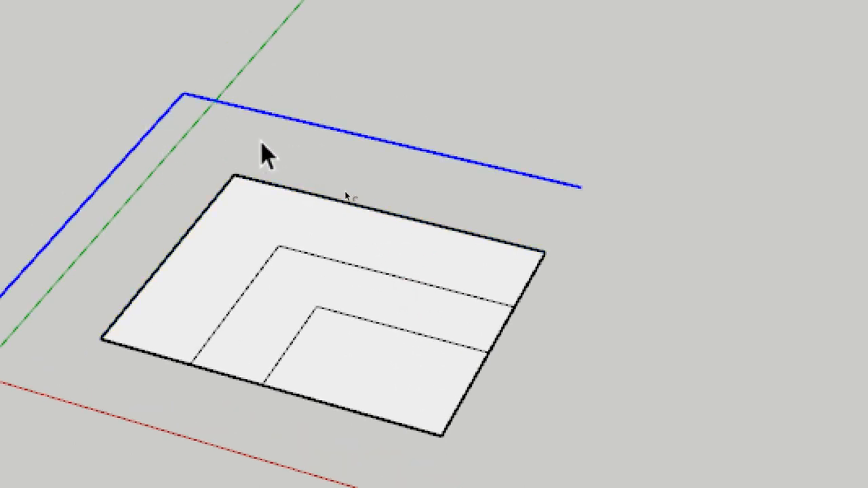
{"action": "key", "text": "f"}
{"action": "left_click", "coordinate": [305, 125]}
{"action": "left_click", "coordinate": [321, 91]}
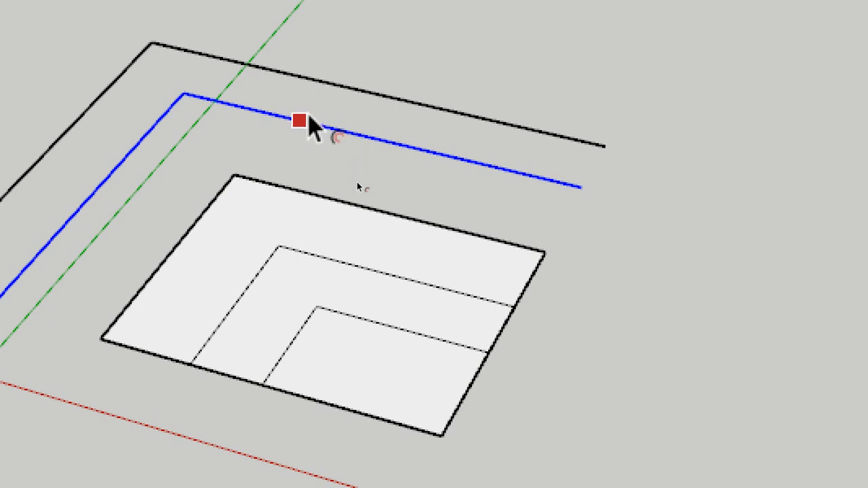
{"action": "left_click", "coordinate": [307, 123]}
{"action": "left_click", "coordinate": [307, 171]}
{"action": "key", "text": "space"}
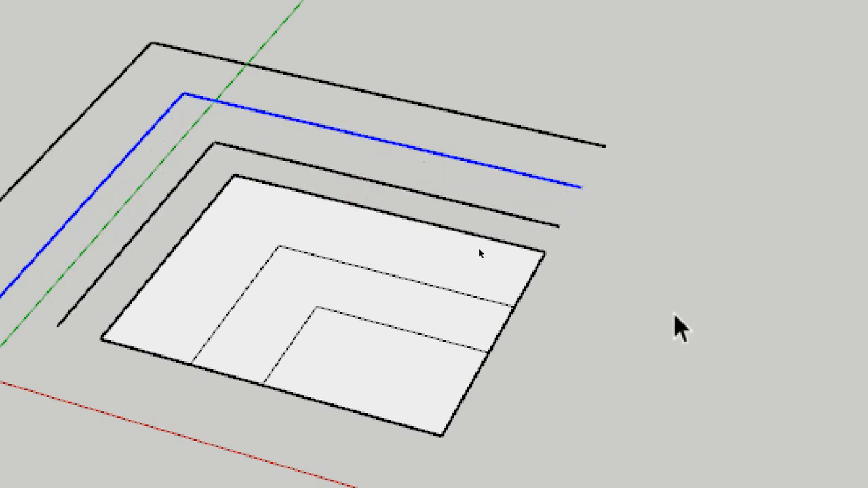
{"action": "left_click", "coordinate": [674, 326]}
- Undo the two-edge offsets inside and outside the rectangle
{"action": "scroll", "coordinate": [529, 278], "scroll_direction": "down", "scroll_amount": 1}
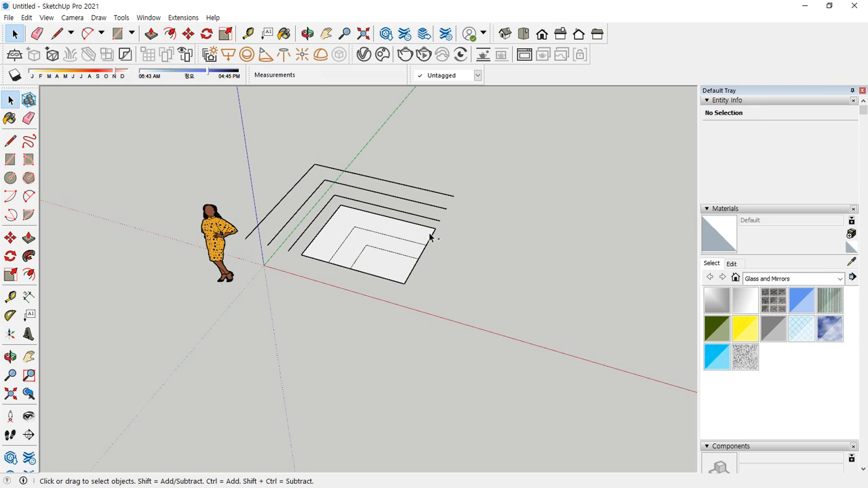
{"action": "key", "text": "ctrl+z"}
{"action": "key", "text": "ctrl+z"}
{"action": "key", "text": "ctrl+z"}
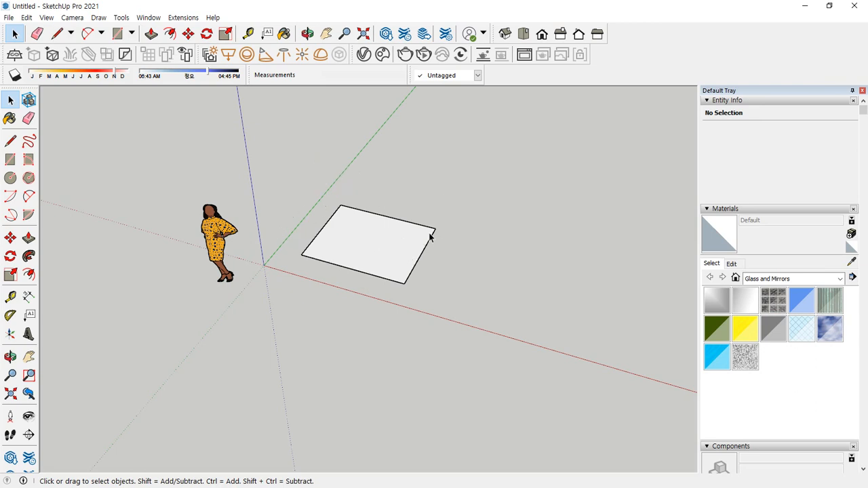
- Try to offset the rectangle's back edge on its own, and leave the Offset tool with nothing selected
{"action": "scroll", "coordinate": [405, 202], "scroll_direction": "up", "scroll_amount": 3}
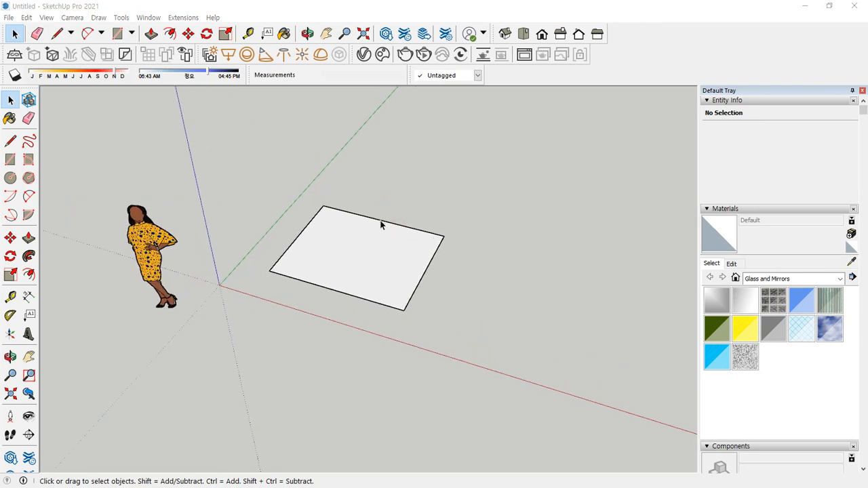
{"action": "left_click", "coordinate": [382, 221]}
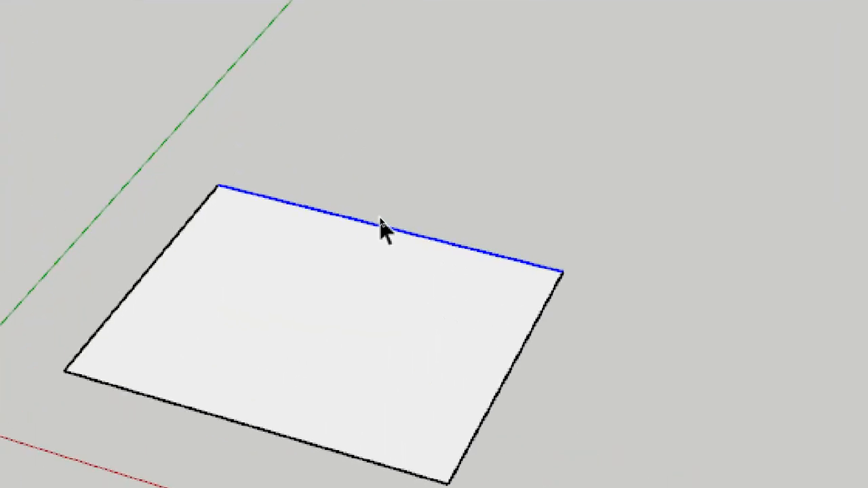
{"action": "key", "text": "f"}
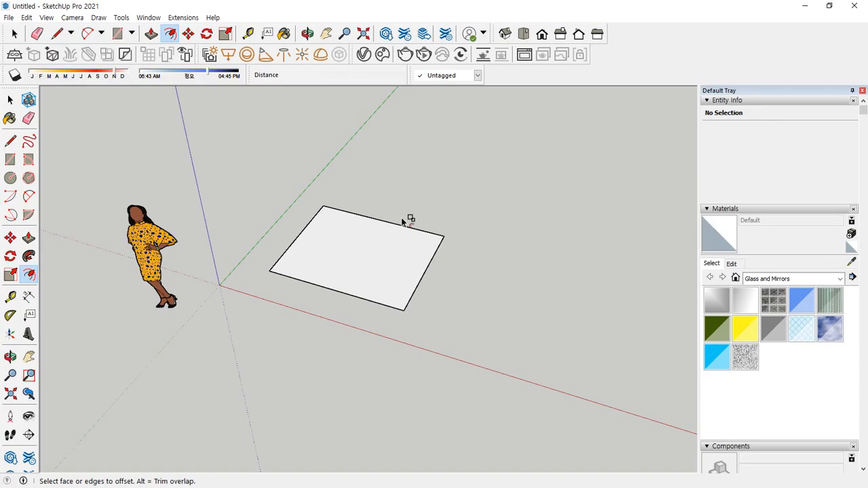
{"action": "key", "text": "space"}
{"action": "left_click", "coordinate": [479, 224]}
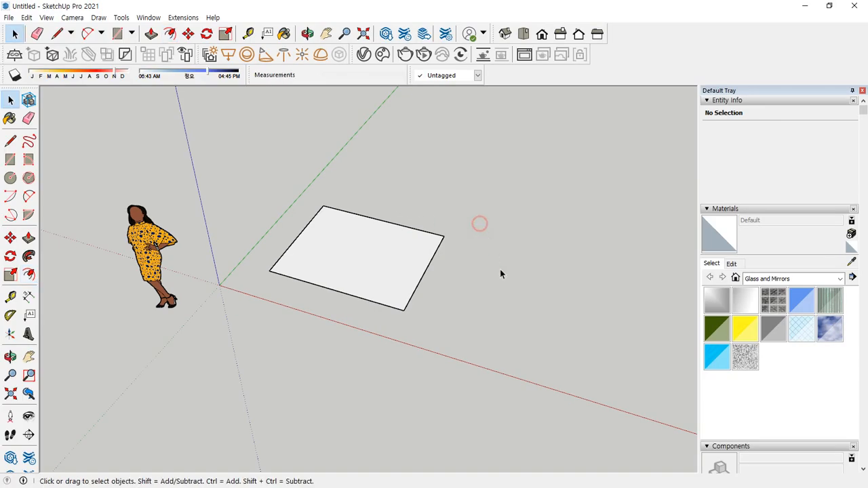
- Draw a circle on the ground beside the rectangle's right edge
{"action": "key", "text": "c"}
{"action": "left_click", "coordinate": [530, 302]}
{"action": "left_click", "coordinate": [549, 258]}
- Offset the circle's face once inward and once outward
{"action": "key", "text": "f"}
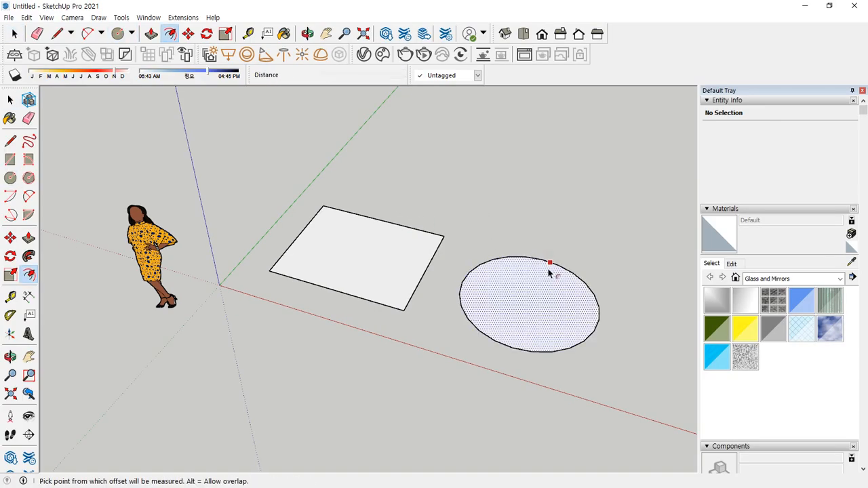
{"action": "left_click", "coordinate": [549, 272]}
{"action": "left_click", "coordinate": [544, 278]}
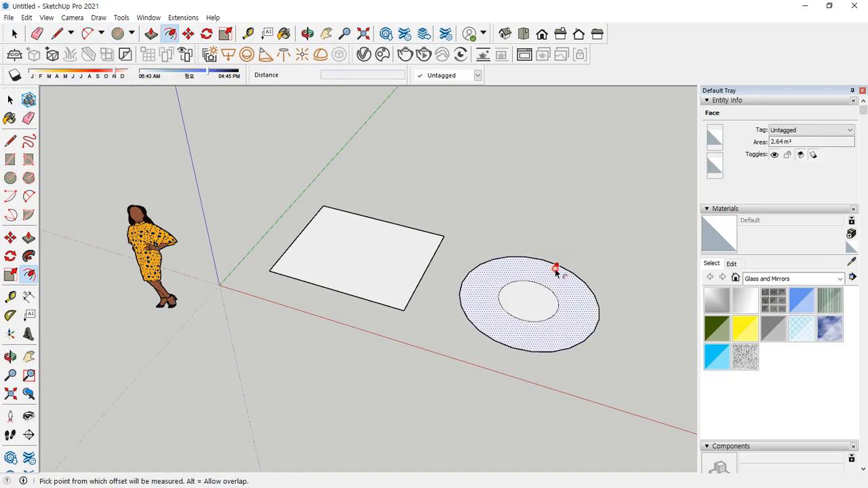
{"action": "left_click", "coordinate": [554, 270]}
{"action": "left_click", "coordinate": [571, 253]}
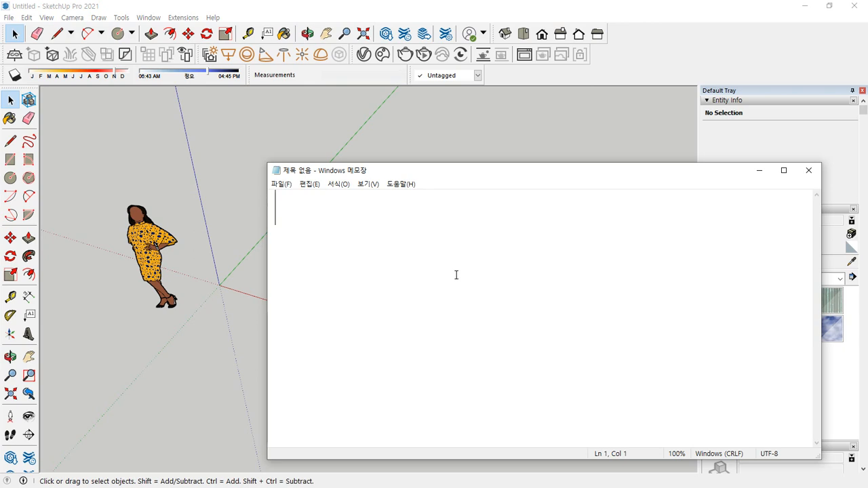
- In the blank Notepad document, write "[]" on the first line and "<>" on the second
{"action": "type", "text": "[]"}
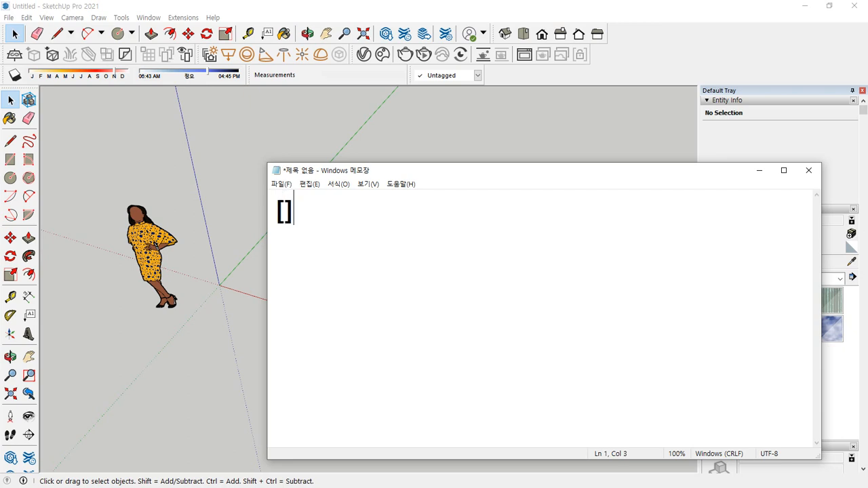
{"action": "key", "text": "Return"}
{"action": "type", "text": ",."}
{"action": "key", "text": "BackSpace"}
{"action": "key", "text": "BackSpace"}
{"action": "type", "text": "<>"}
- Label the "[]" line "절대좌표" and the "<>" line "상대좌표", placing each label before its brackets
{"action": "key", "text": "Up"}
{"action": "key", "text": "Home"}
{"action": "type", "text": "절대좌표"}
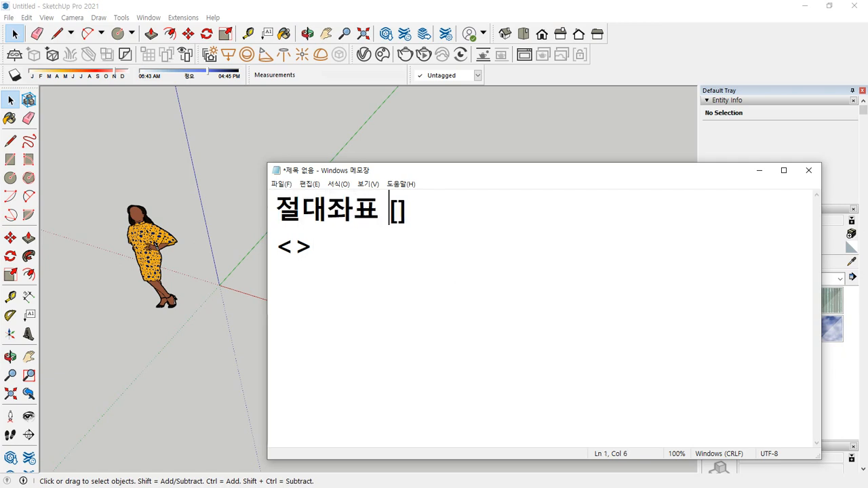
{"action": "key", "text": "Down"}
{"action": "key", "text": "Home"}
{"action": "type", "text": "상대좌표"}
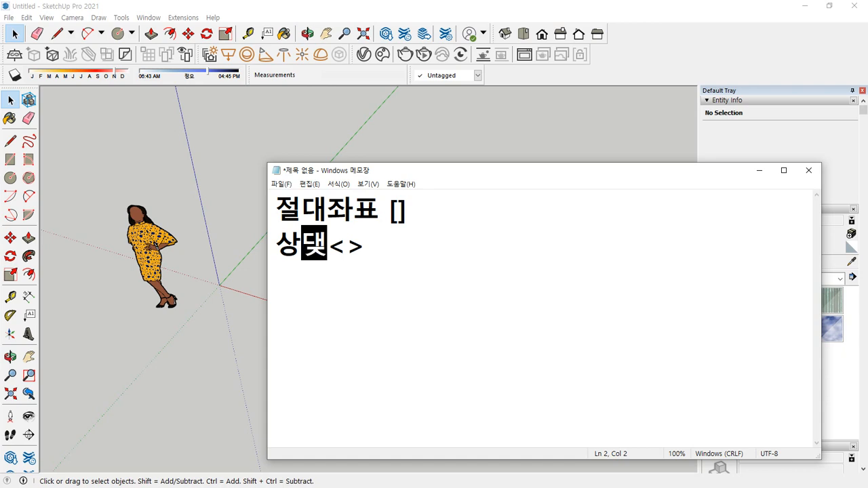
- Fill in "x,y,z" inside the square brackets of the 절대좌표 line and the angle brackets of the 상대좌표 line
{"action": "key", "text": "Up"}
{"action": "key", "text": "Right"}
{"action": "key", "text": "Right"}
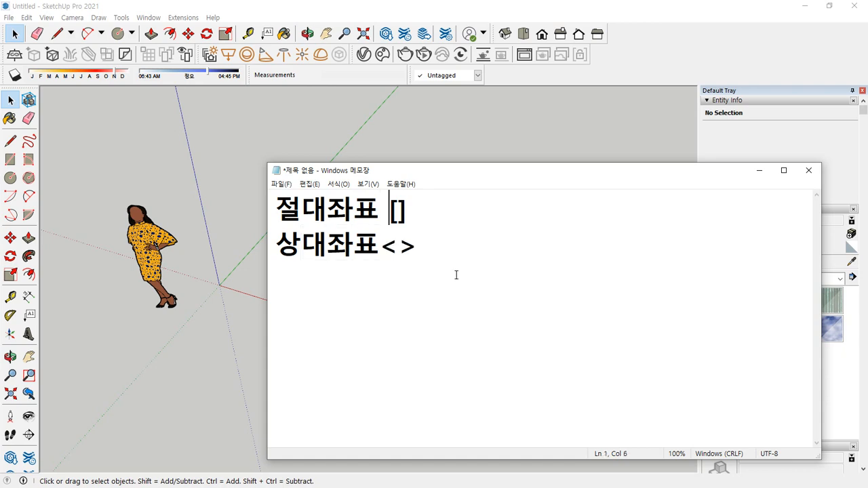
{"action": "type", "text": "x,"}
{"action": "type", "text": "y,z"}
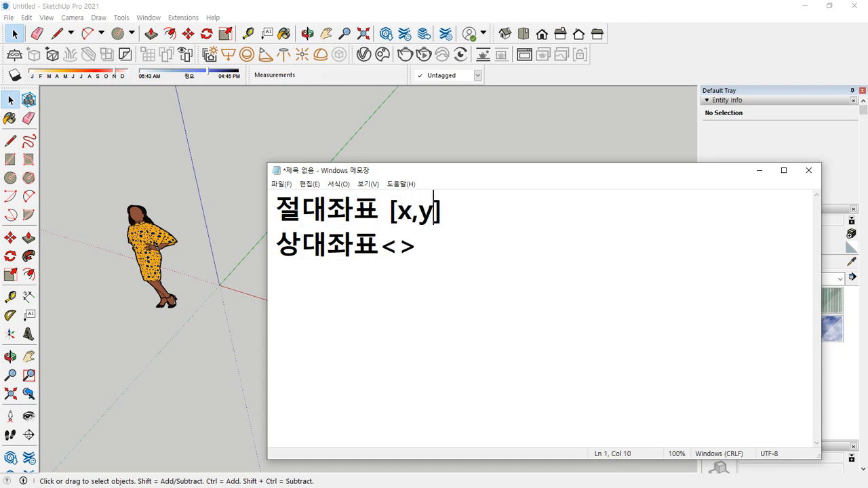
{"action": "left_click", "coordinate": [456, 275]}
{"action": "key", "text": "Left"}
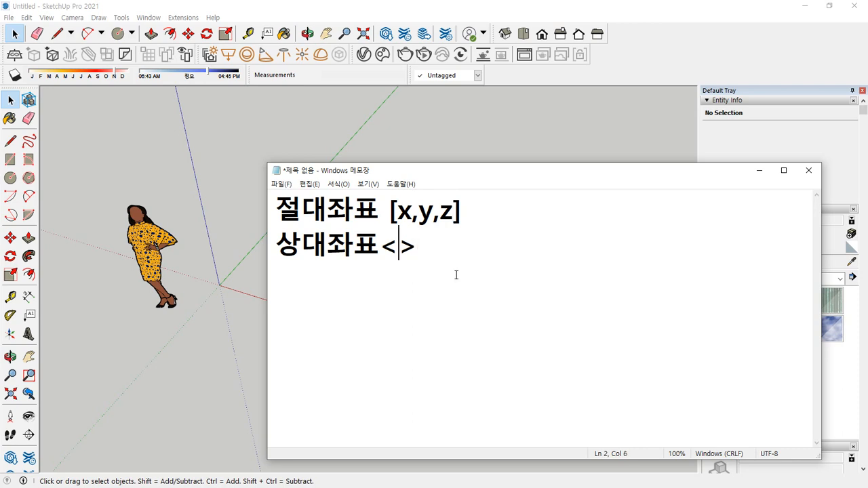
{"action": "type", "text": "x,y,z"}
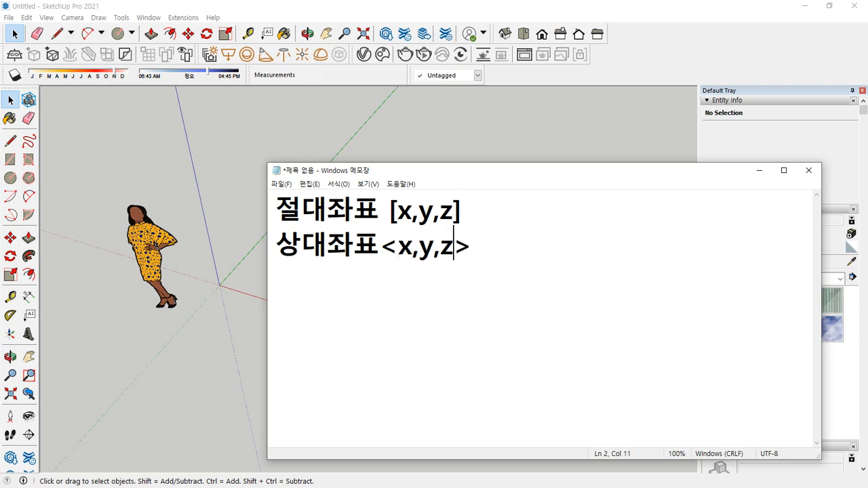
- Append the shortened form "[x,y,]" to the 절대좌표 line and "<x,y,>" to the 상대좌표 line
{"action": "key", "text": "Up"}
{"action": "key", "text": "End"}
{"action": "type", "text": "[]"}
{"action": "key", "text": "Left"}
{"action": "type", "text": "x,y"}
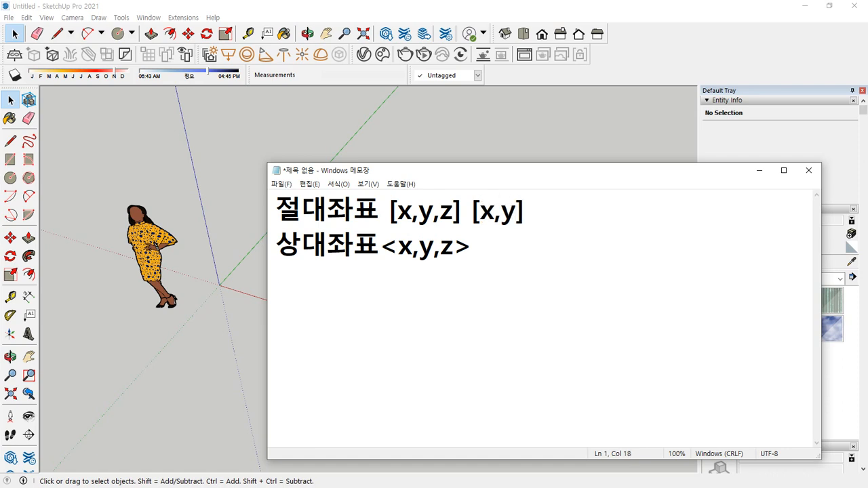
{"action": "type", "text": ","}
{"action": "key", "text": "Down"}
{"action": "type", "text": "<>"}
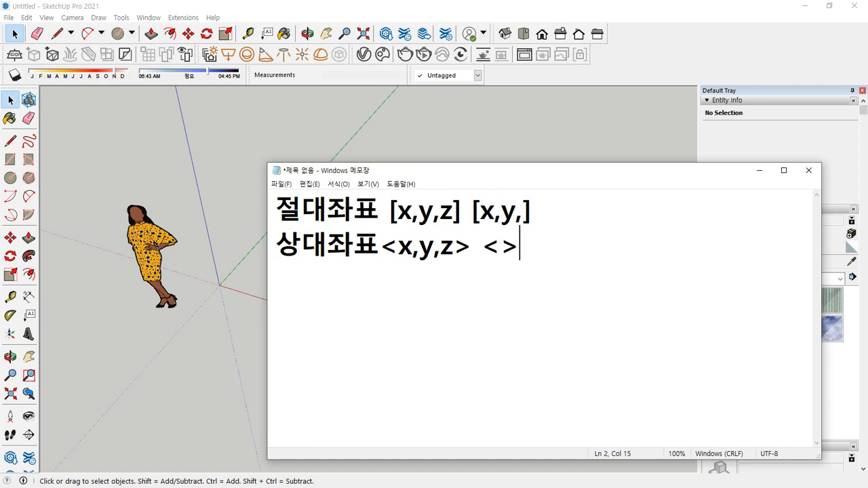
{"action": "key", "text": "Left"}
{"action": "type", "text": "x,y,"}
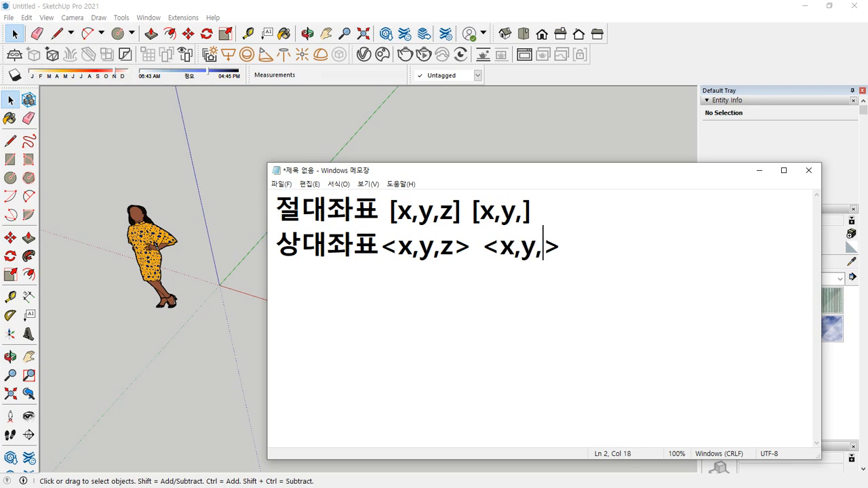
{"action": "key", "text": "Right"}
- Switch to SketchUp and draw a line from the origin to the absolute coordinate [100,0,0]
{"action": "left_click", "coordinate": [305, 6]}
{"action": "key", "text": "l"}
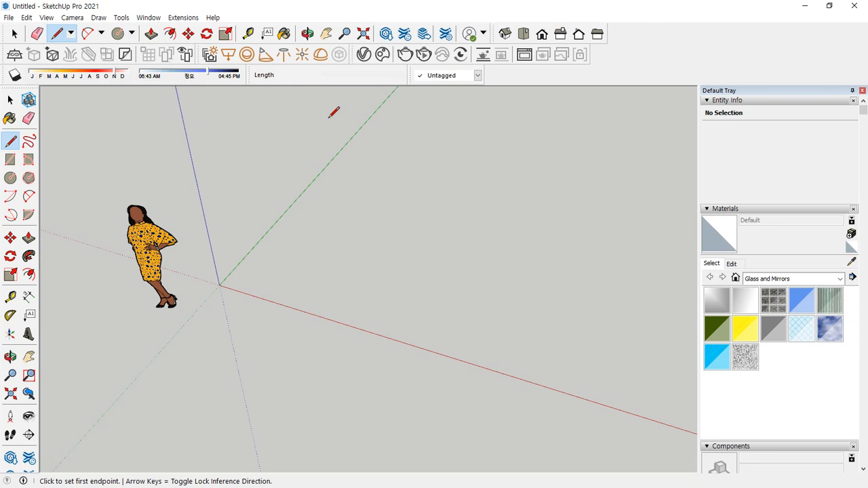
{"action": "left_click", "coordinate": [219, 286]}
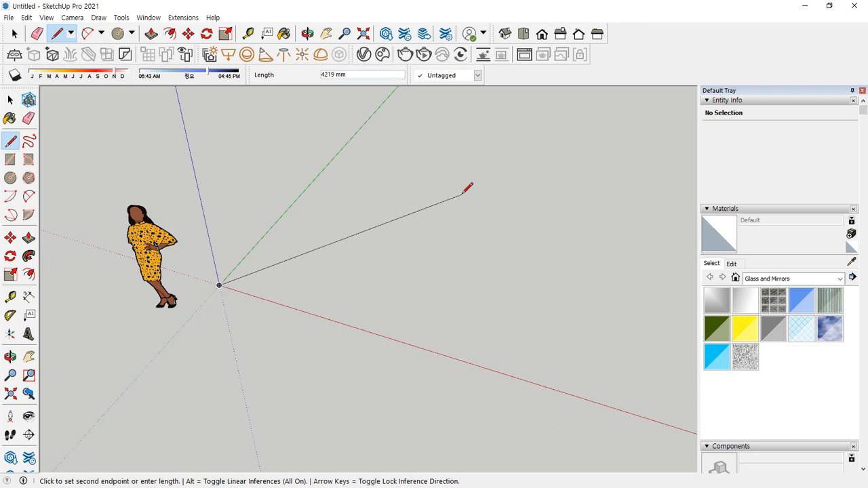
{"action": "type", "text": "["}
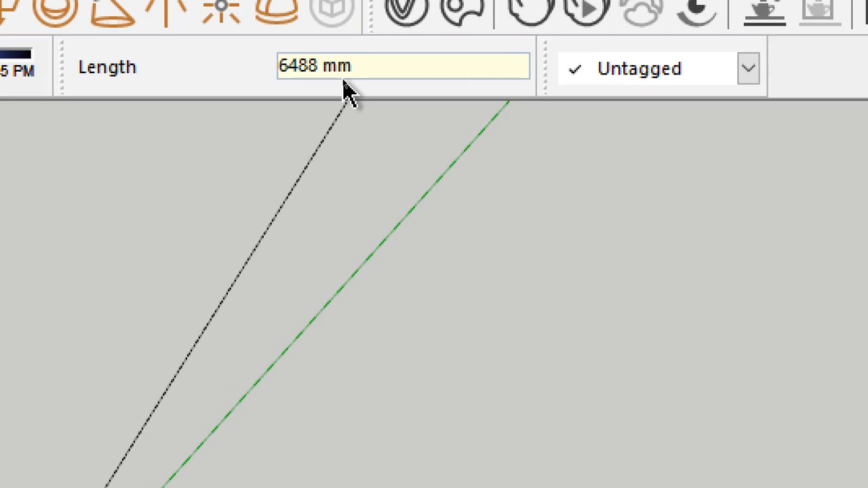
{"action": "type", "text": "["}
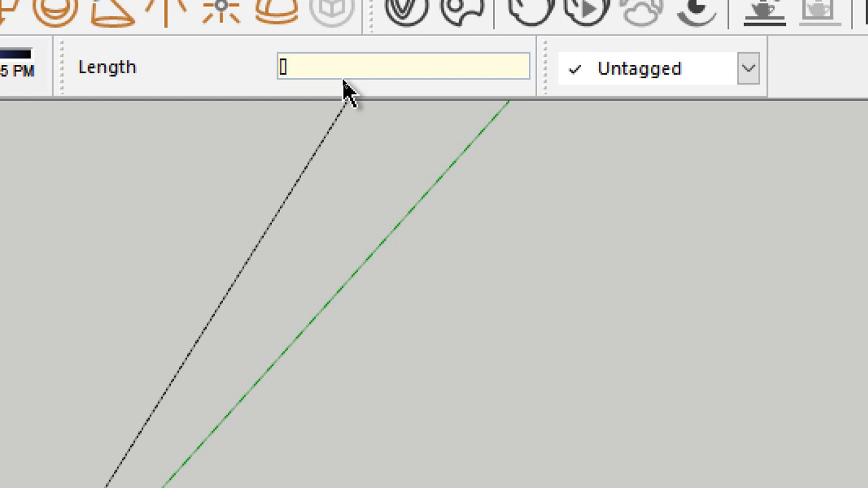
{"action": "type", "text": "100,0,0"}
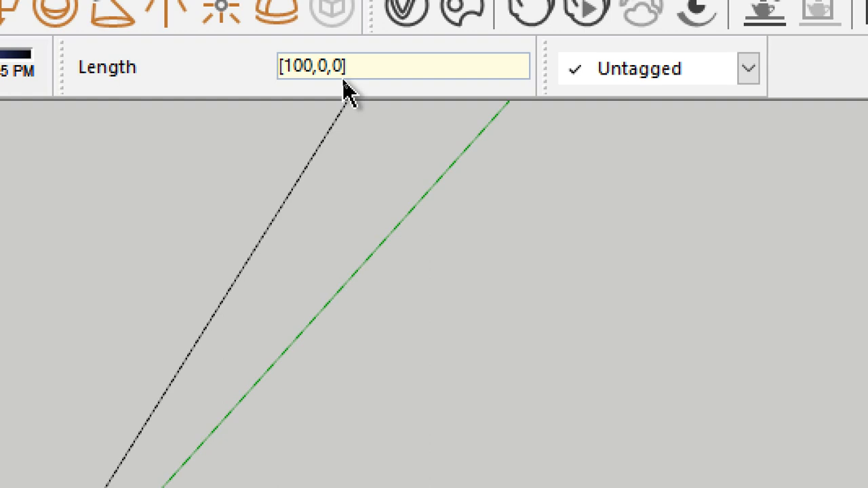
{"action": "key", "text": "Return"}
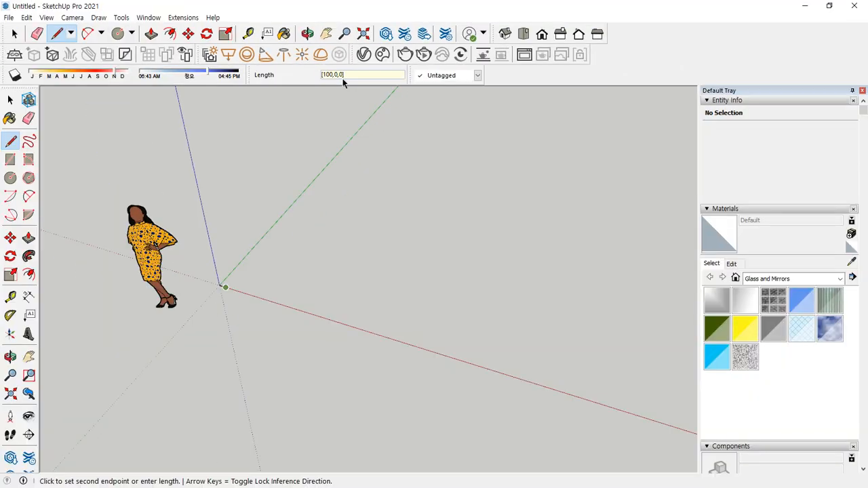
- Continue the line from the first segment's end to the absolute coordinate [100,100,0]
{"action": "scroll", "coordinate": [221, 288], "scroll_direction": "up", "scroll_amount": 5}
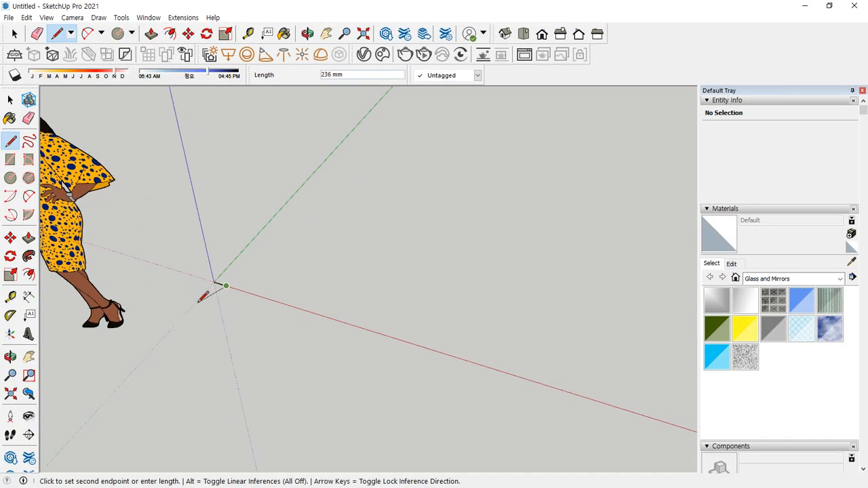
{"action": "scroll", "coordinate": [217, 280], "scroll_direction": "up", "scroll_amount": 7}
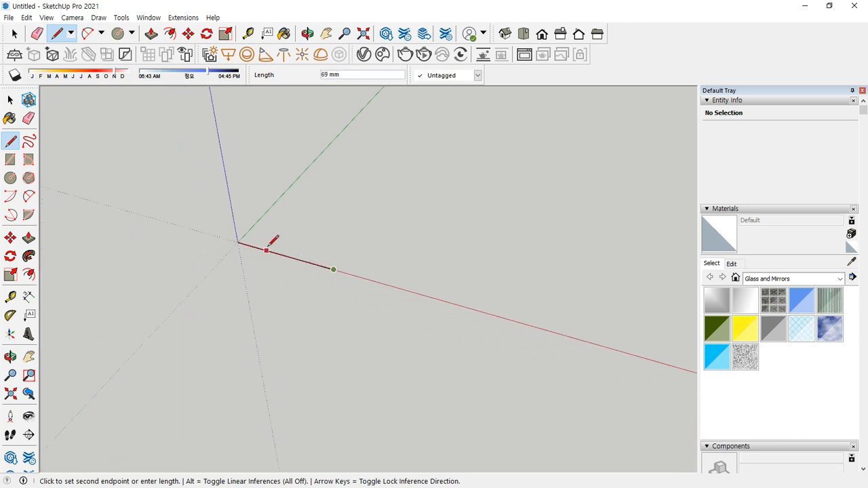
{"action": "middle_click_drag", "start_coordinate": [277, 248], "coordinate": [346, 172], "text": "shift"}
{"action": "scroll", "coordinate": [361, 153], "scroll_direction": "up", "scroll_amount": 5}
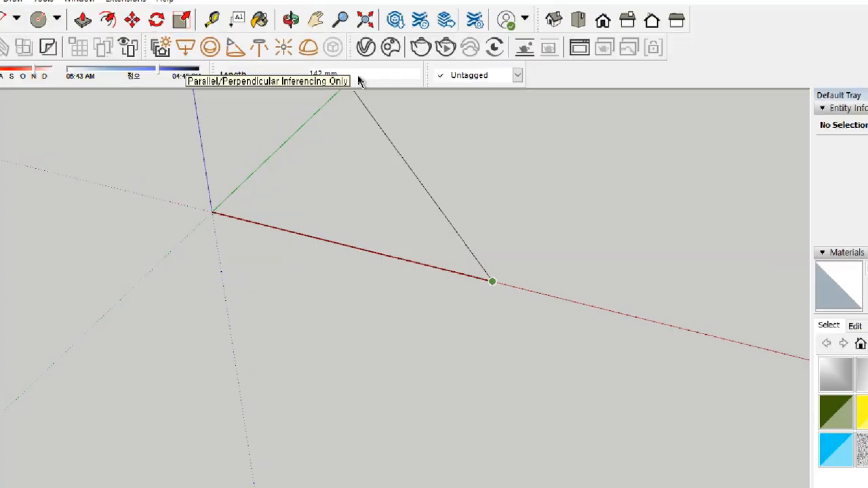
{"action": "scroll", "coordinate": [461, 288], "scroll_direction": "down", "scroll_amount": 4}
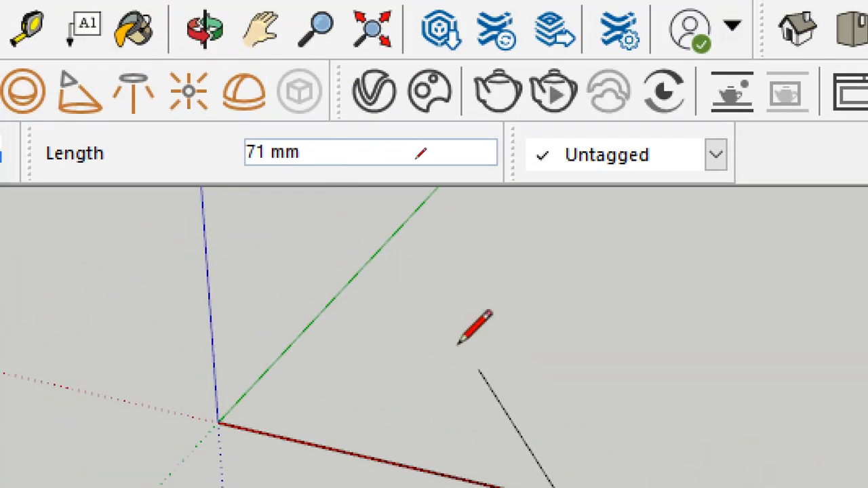
{"action": "scroll", "coordinate": [545, 421], "scroll_direction": "down", "scroll_amount": 1}
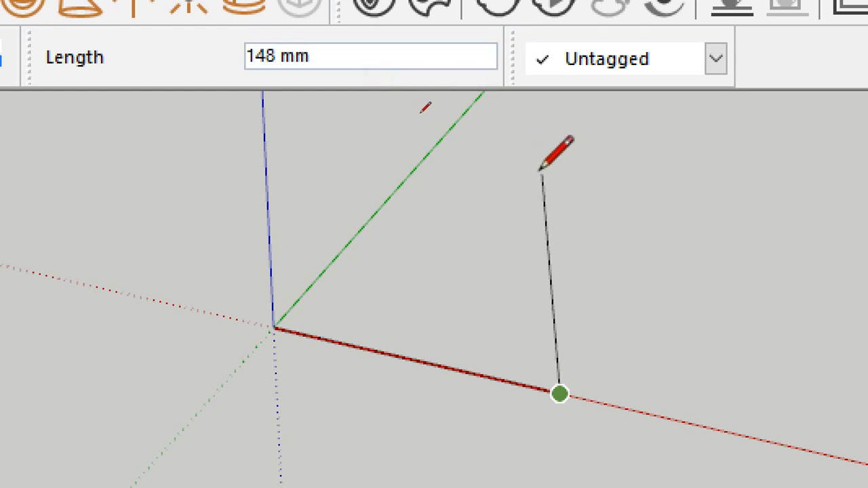
{"action": "key", "text": "BackSpace"}
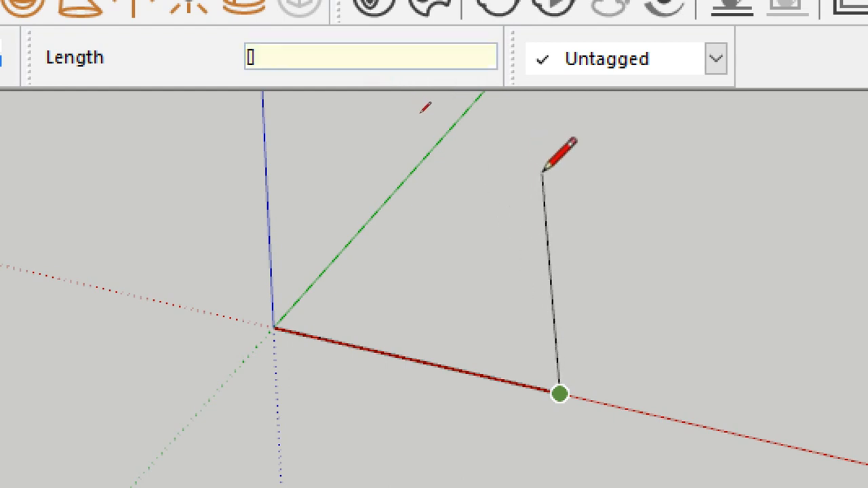
{"action": "type", "text": "100,"}
{"action": "type", "text": "100,0"}
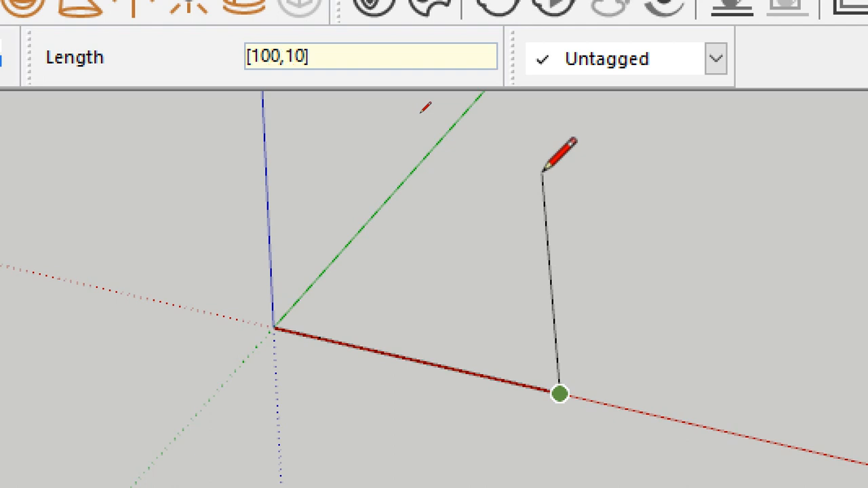
{"action": "key", "text": "Return"}
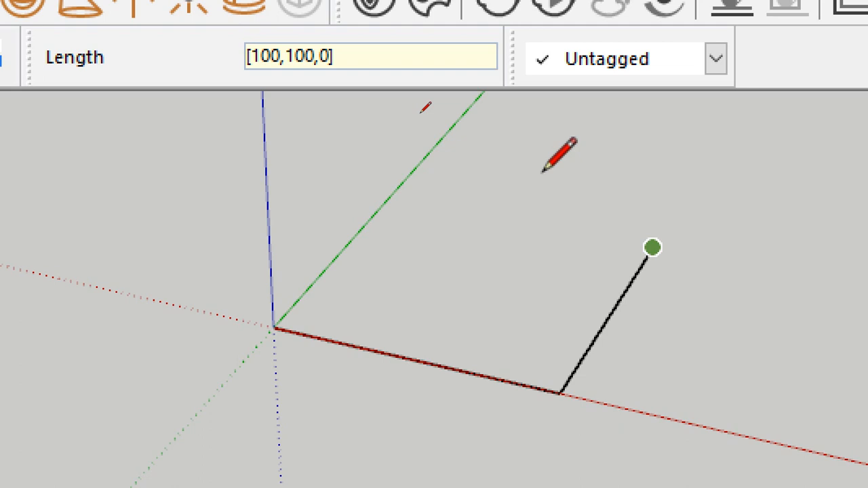
- Try the endpoint [0,100,0] for the second segment and restore it to [100,100,0]
{"action": "type", "text": "["}
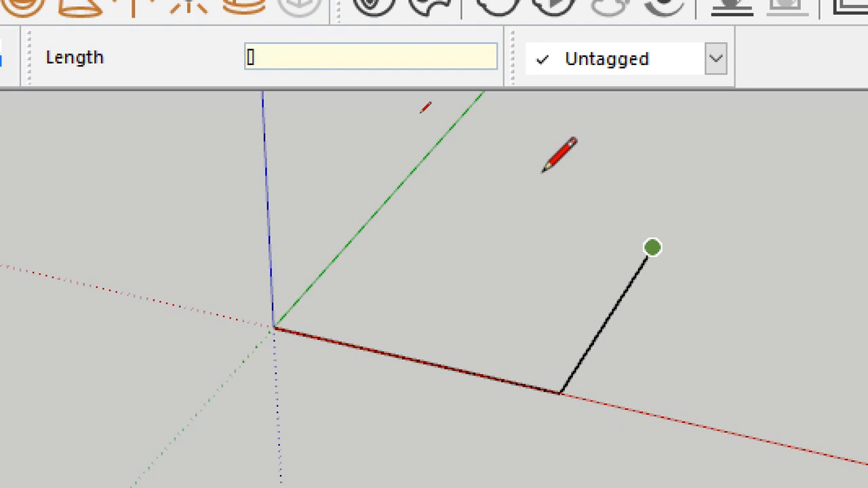
{"action": "type", "text": "0,100,0"}
{"action": "key", "text": "Return"}
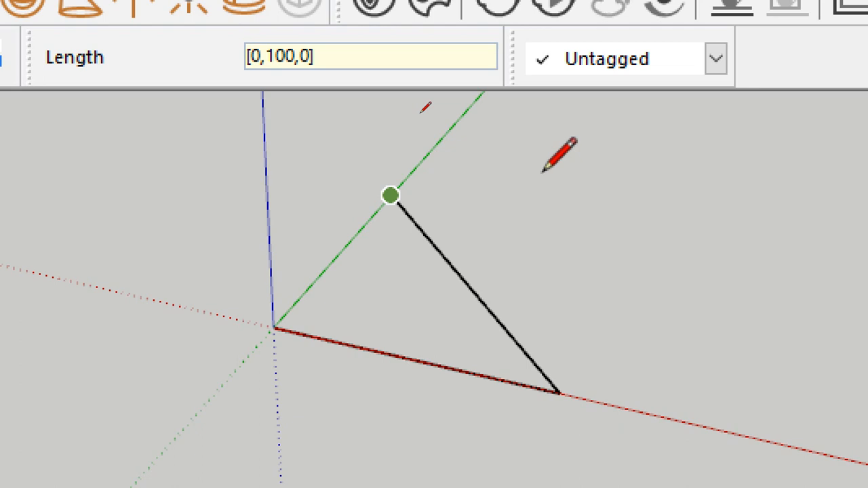
{"action": "type", "text": "[100,"}
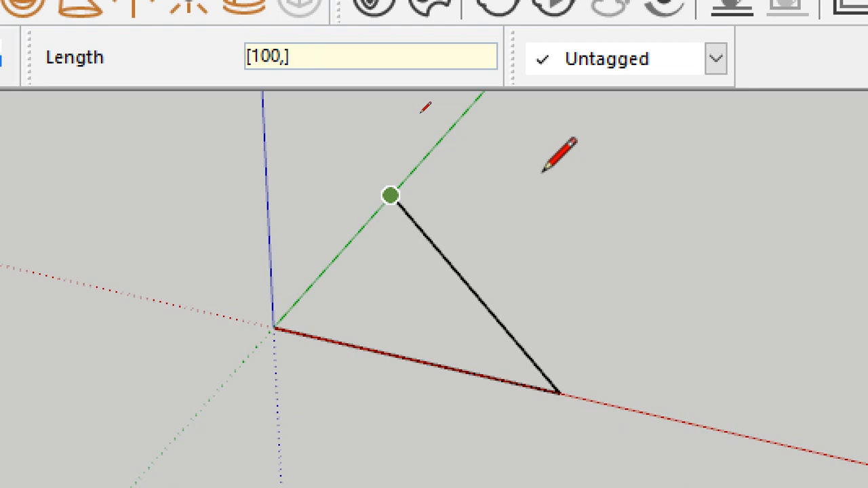
{"action": "type", "text": "10"}
{"action": "type", "text": "0"}
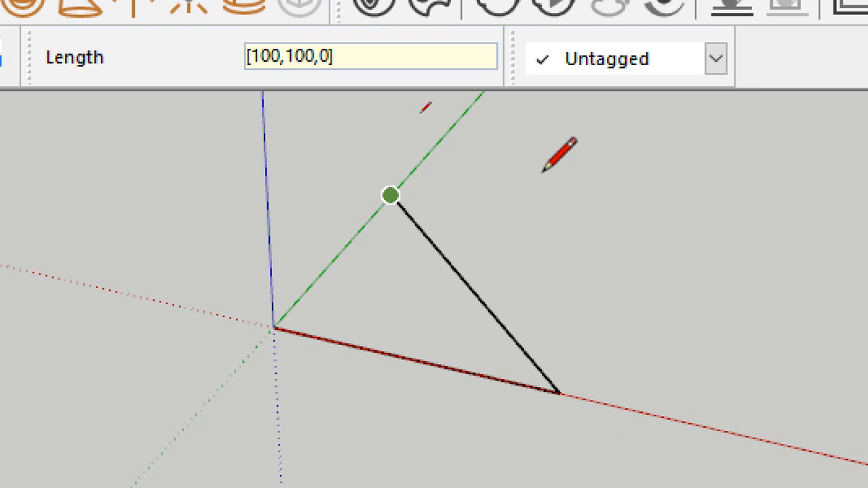
{"action": "key", "text": "Return"}
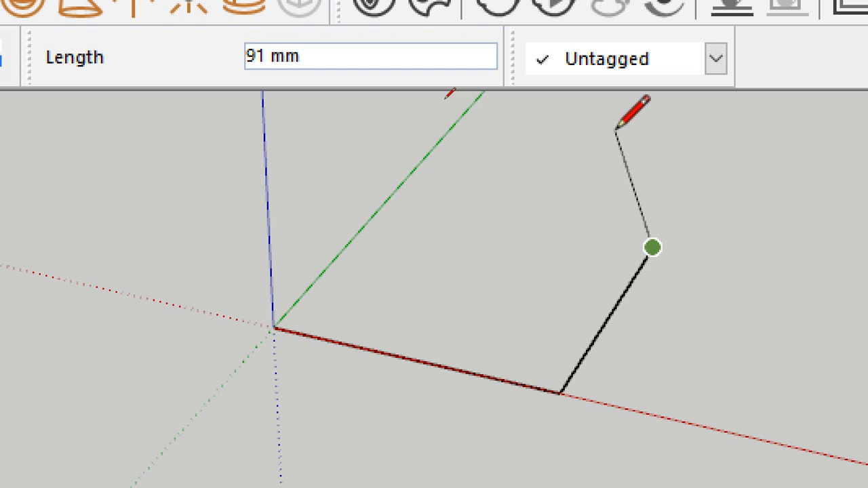
- Close the square with line segments to the absolute coordinates [0,100,0] and [0,0,]
{"action": "key", "text": "Escape"}
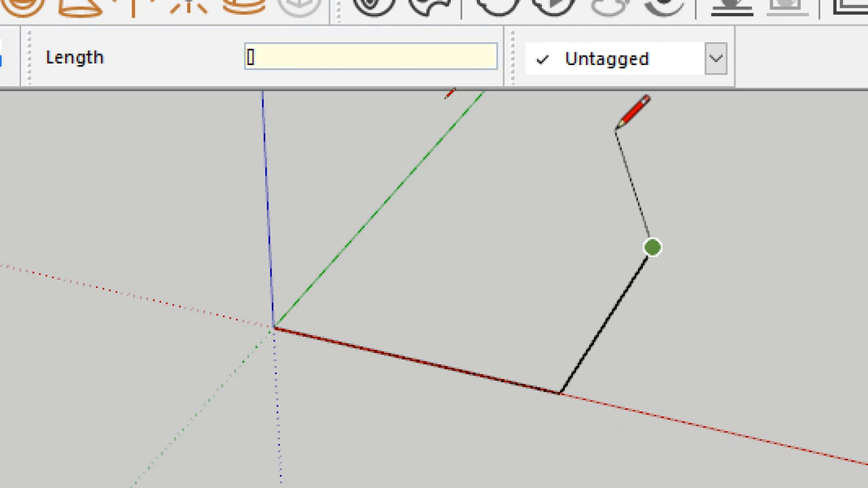
{"action": "type", "text": "[0,100,0]"}
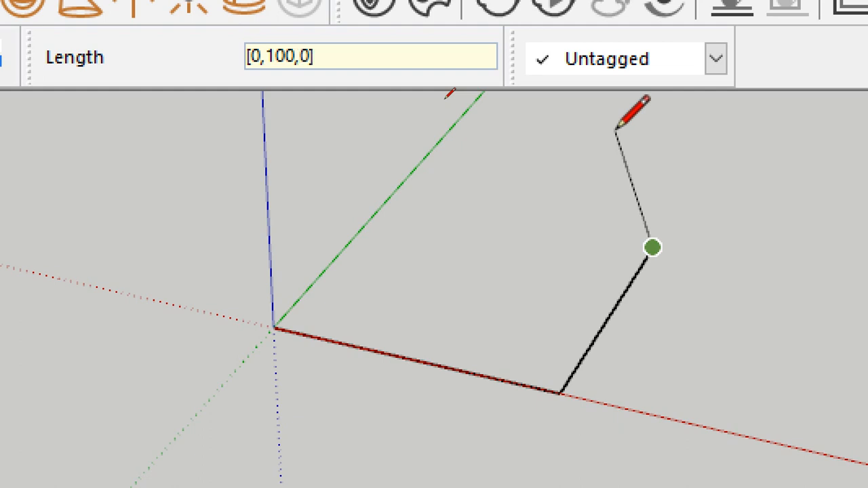
{"action": "key", "text": "Return"}
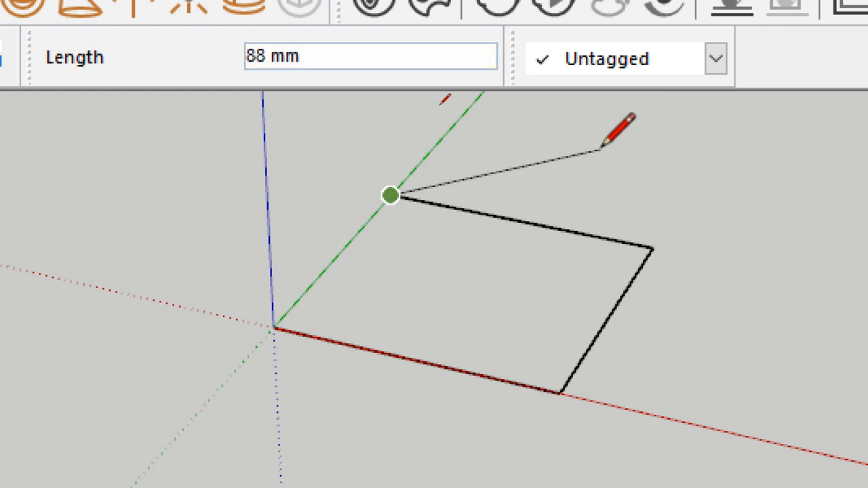
{"action": "type", "text": "[0,0,"}
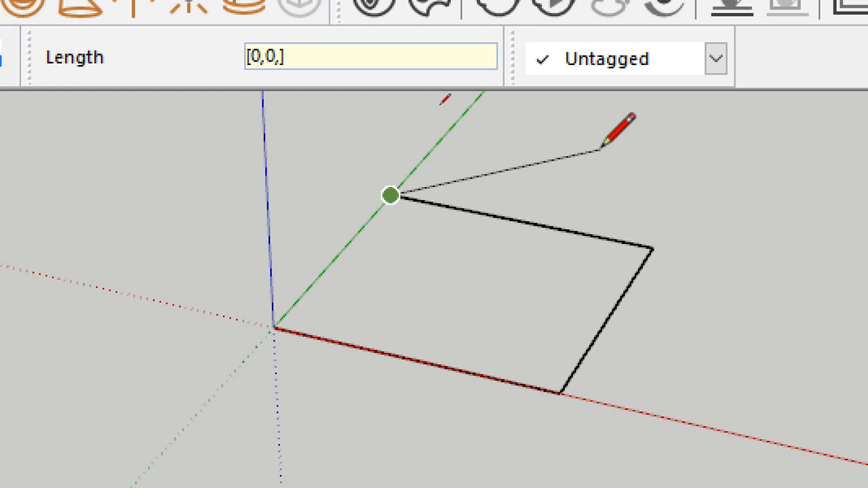
{"action": "key", "text": "Return"}
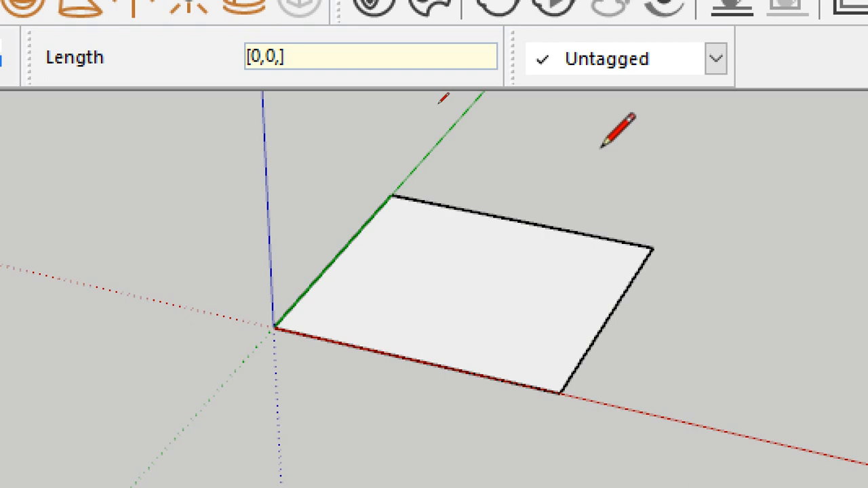
- Leave the Line tool and undo all the edges of the square at the origin
{"action": "key", "text": "space"}
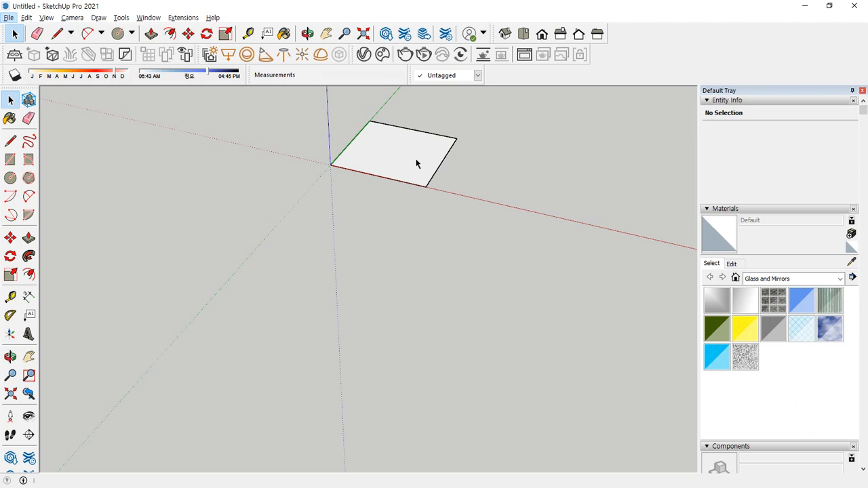
{"action": "key", "text": "ctrl+z"}
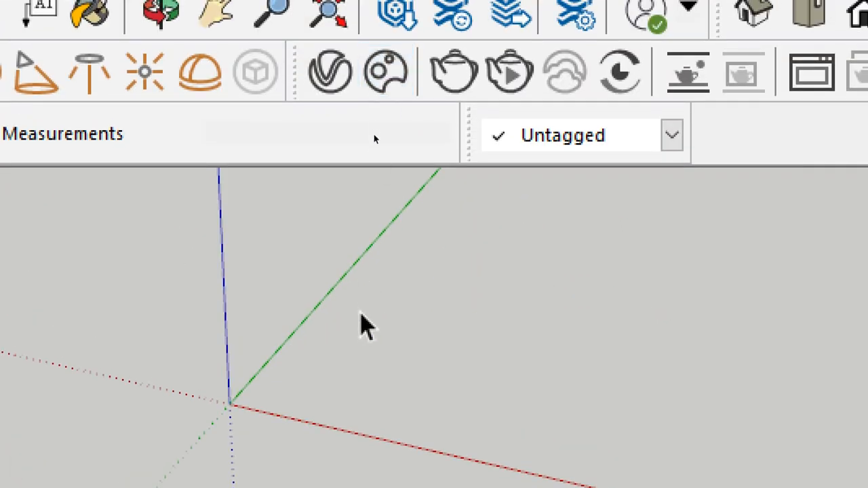
- Draw a line from a free point beside the green axis to the relative coordinate <100,0,0>
{"action": "key", "text": "l"}
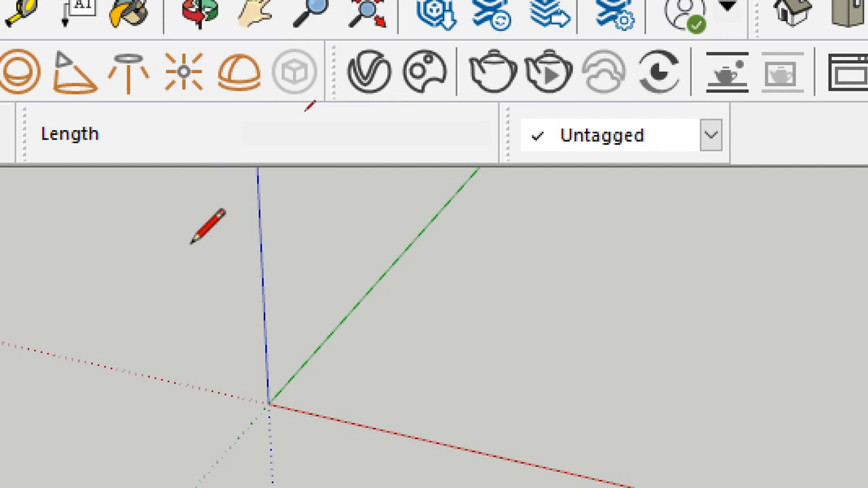
{"action": "left_click", "coordinate": [485, 335]}
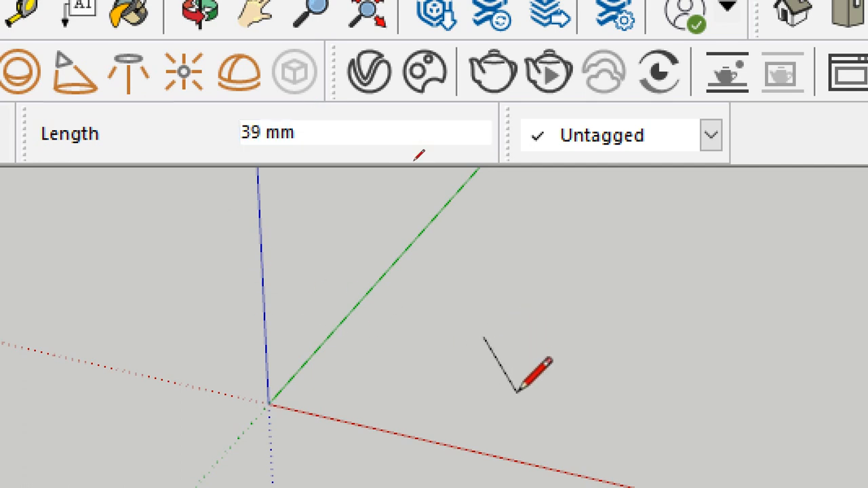
{"action": "type", "text": ","}
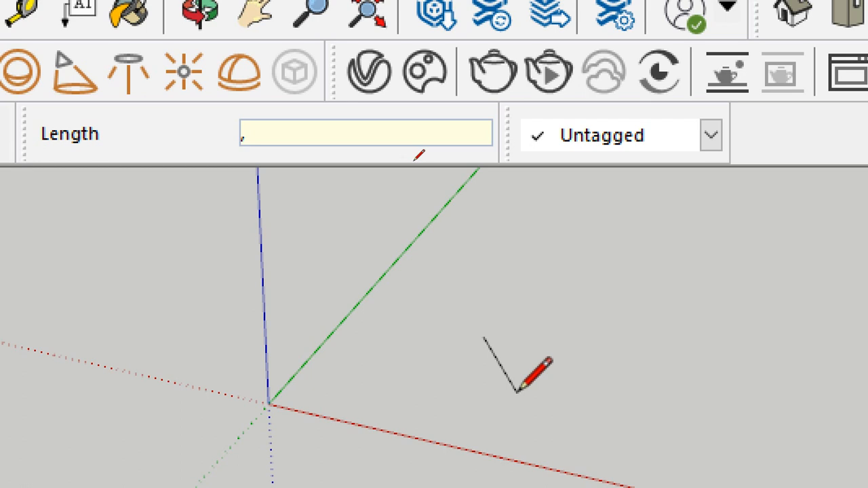
{"action": "key", "text": "BackSpace"}
{"action": "type", "text": "< >"}
{"action": "type", "text": "100,"}
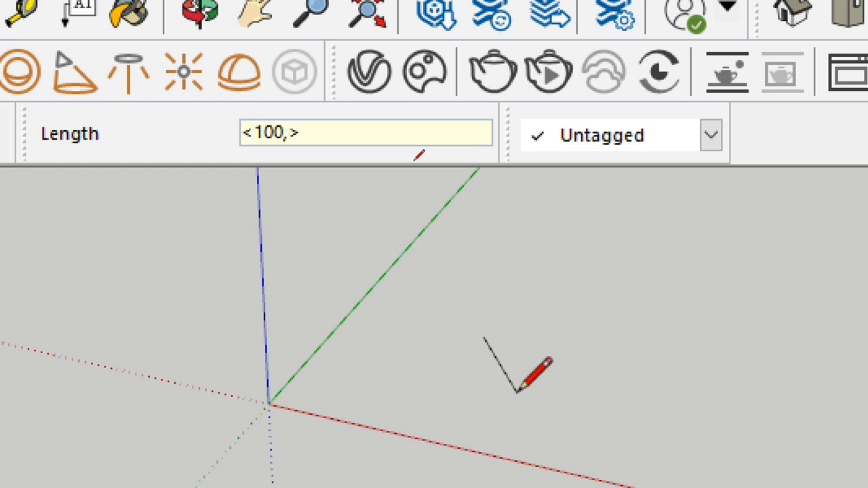
{"action": "type", "text": "0,0"}
{"action": "key", "text": "Return"}
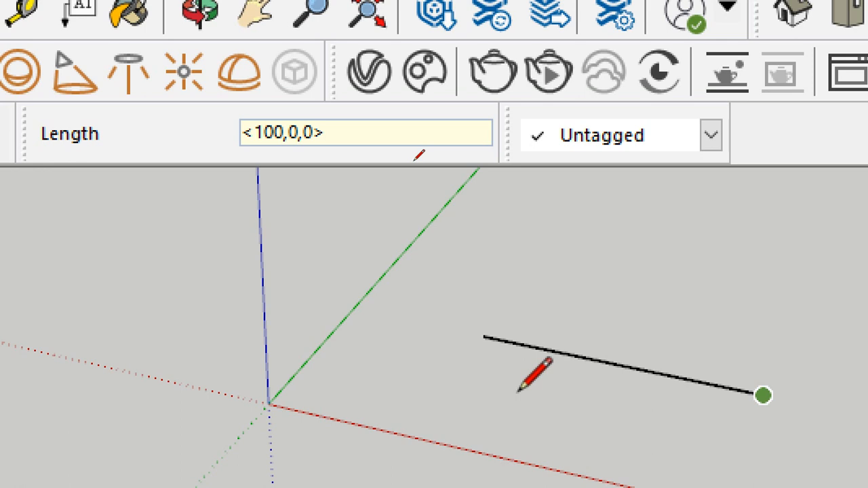
- Try the relative endpoint <0,100,> for the line and restore it to <100,0,>
{"action": "key", "text": "BackSpace"}
{"action": "key", "text": "BackSpace"}
{"action": "key", "text": "BackSpace"}
{"action": "key", "text": "BackSpace"}
{"action": "key", "text": "BackSpace"}
{"action": "key", "text": "BackSpace"}
{"action": "key", "text": "BackSpace"}
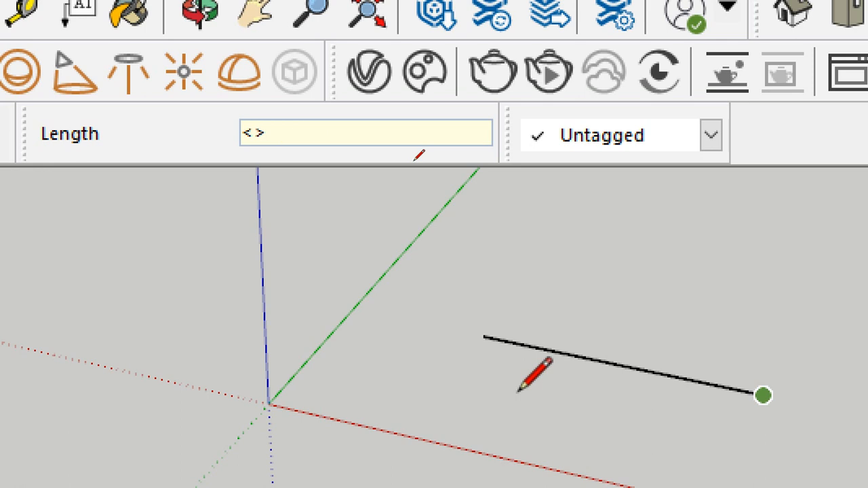
{"action": "type", "text": "0,100,"}
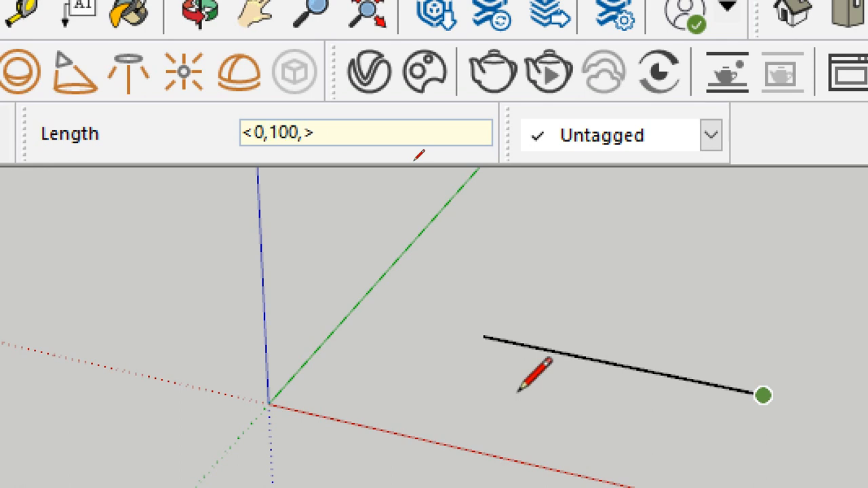
{"action": "key", "text": "Return"}
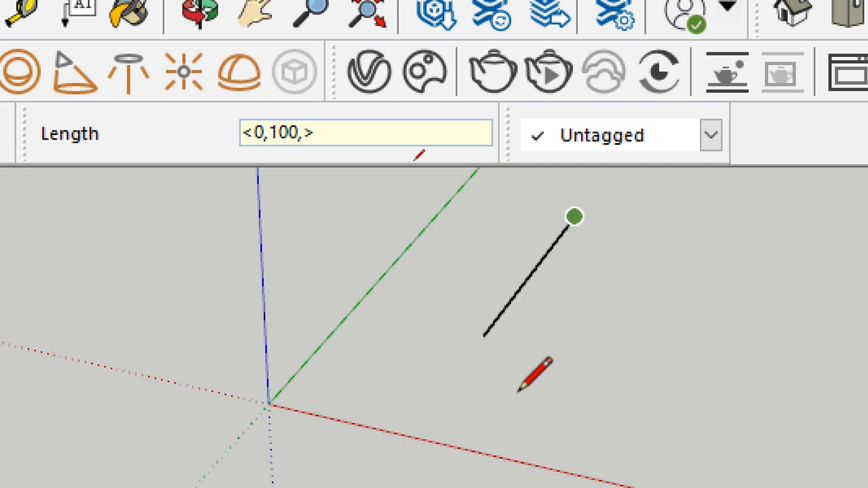
{"action": "key", "text": "BackSpace"}
{"action": "key", "text": "BackSpace"}
{"action": "key", "text": "BackSpace"}
{"action": "key", "text": "BackSpace"}
{"action": "key", "text": "BackSpace"}
{"action": "key", "text": "BackSpace"}
{"action": "type", "text": "100,0"}
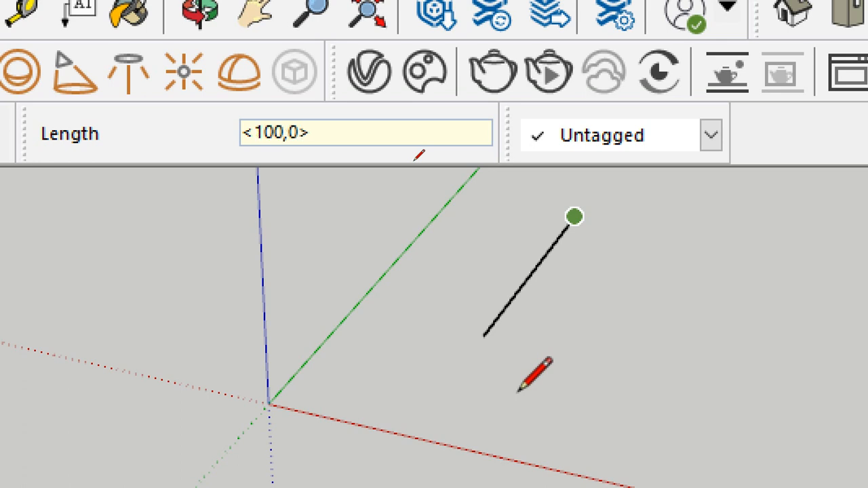
{"action": "type", "text": ","}
{"action": "key", "text": "Return"}
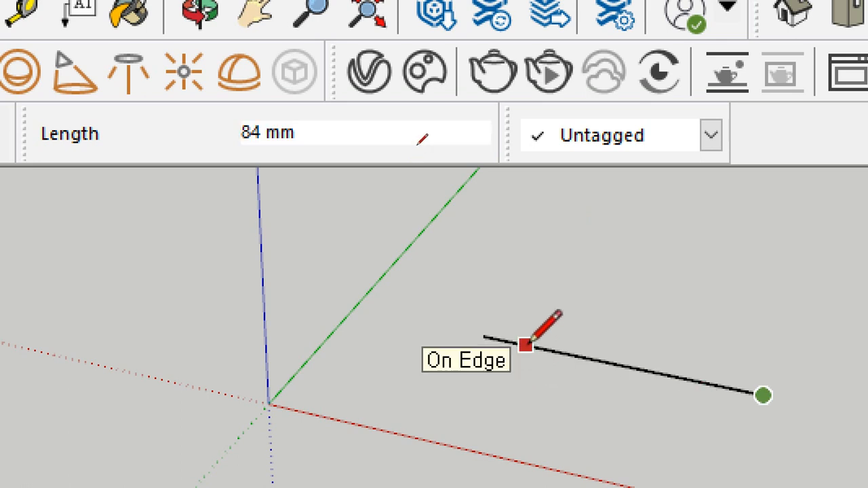
- Continue the line from the first segment's end to the relative coordinate <0,100,>
{"action": "type", "text": "<>"}
{"action": "key", "text": "Left"}
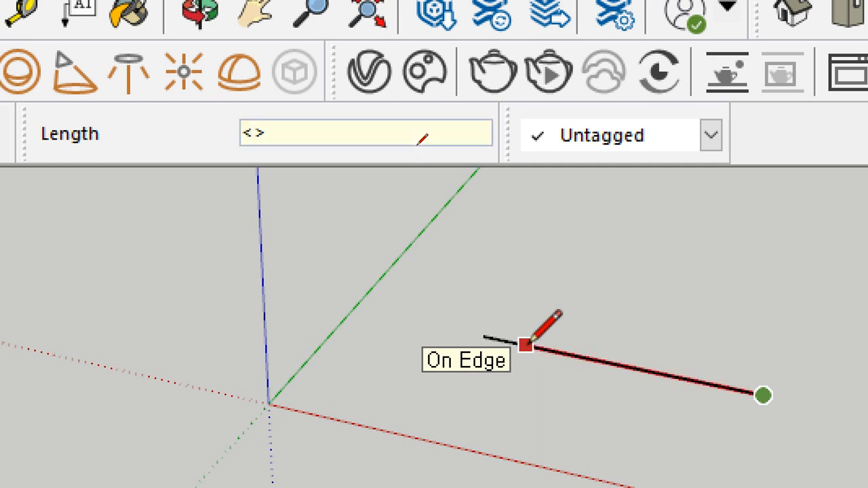
{"action": "type", "text": "0,100,"}
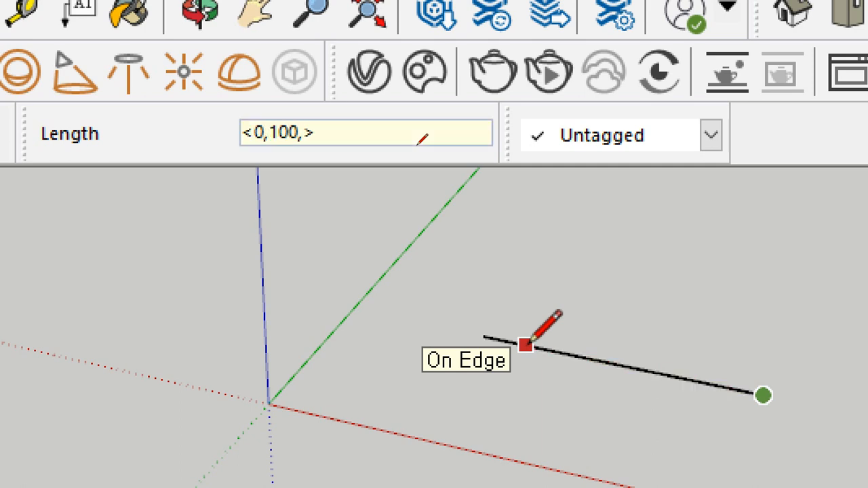
{"action": "key", "text": "Return"}
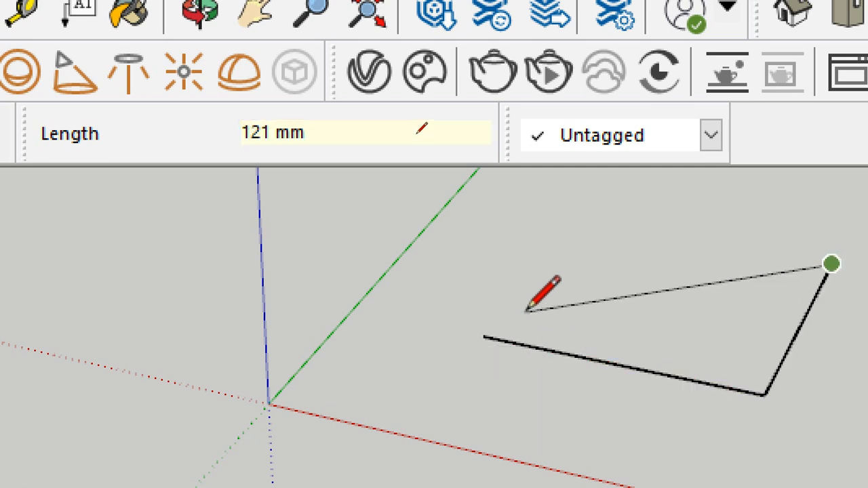
- Try a third segment to the relative coordinate <100,0,> and undo it
{"action": "type", "text": "<>"}
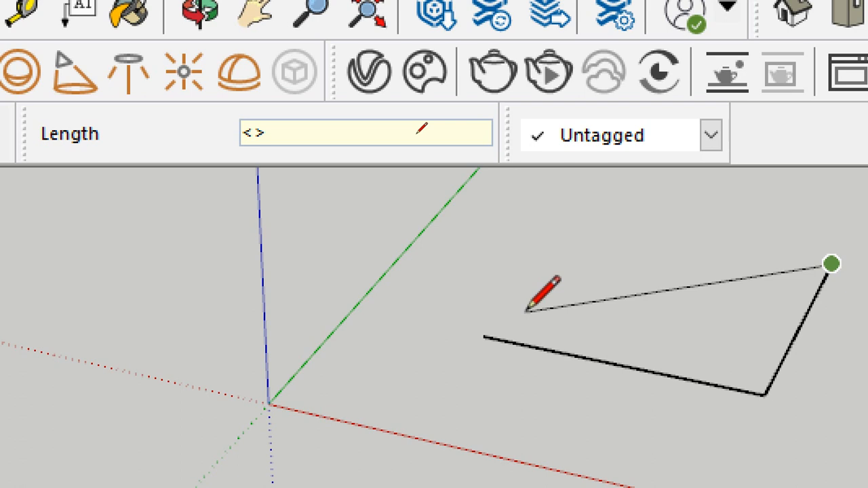
{"action": "type", "text": "100,0,"}
{"action": "key", "text": "Return"}
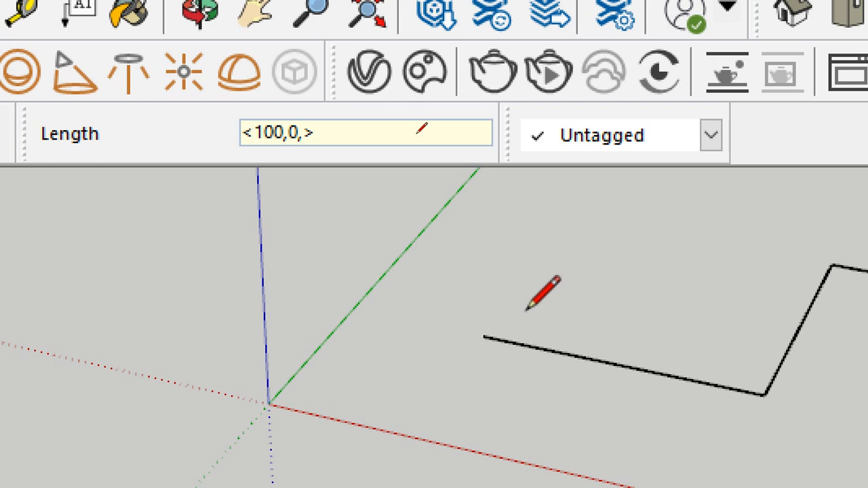
{"action": "key", "text": "ctrl+z"}
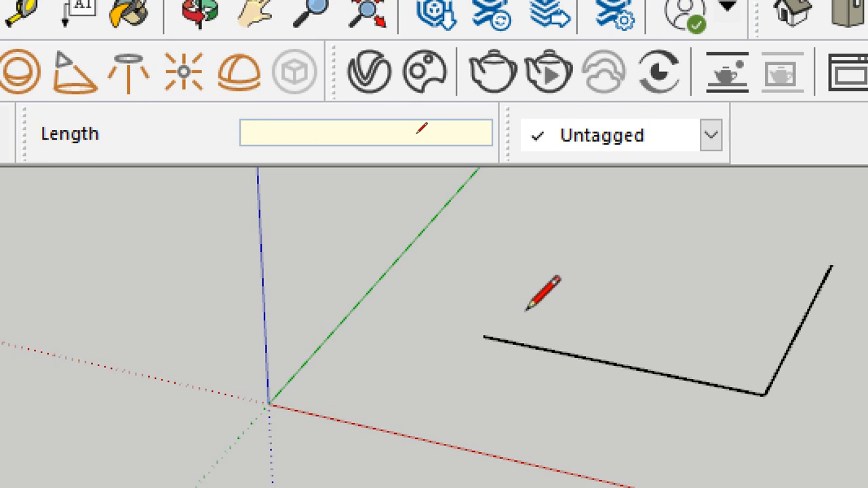
- Draw the third segment from the second segment's end to the relative coordinate <-100,0,>
{"action": "left_click", "coordinate": [831, 265]}
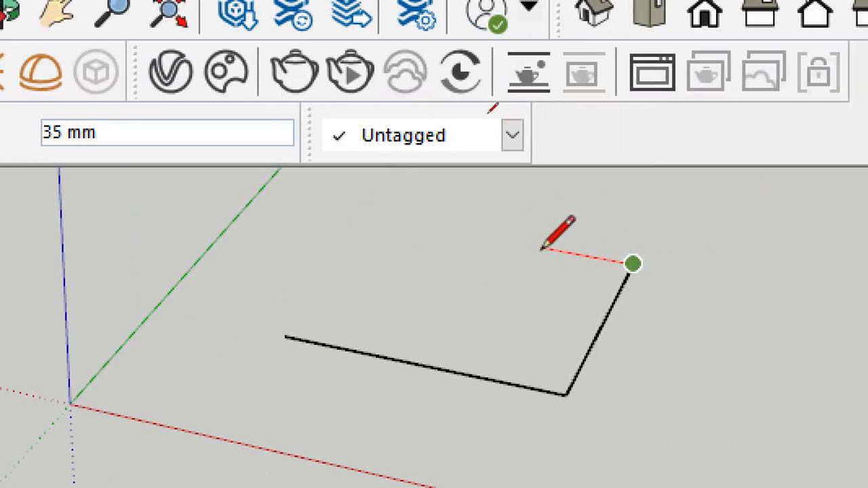
{"action": "type", "text": "<>"}
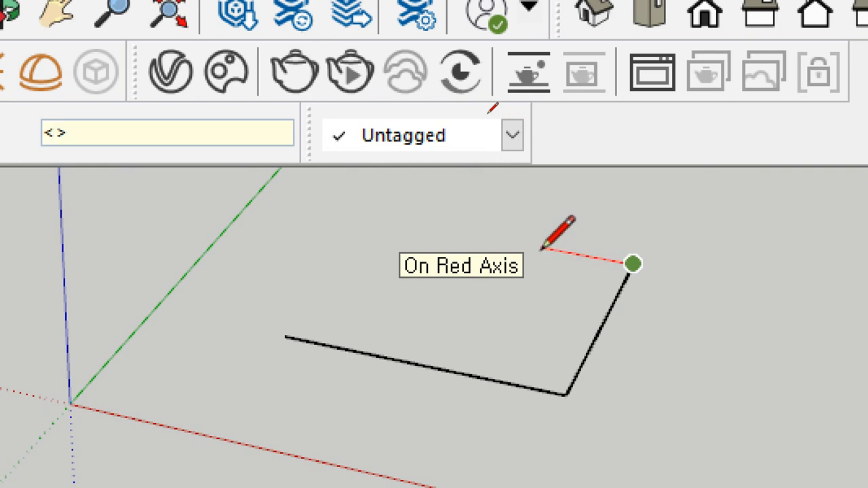
{"action": "type", "text": "-100,0"}
{"action": "key", "text": "Return"}
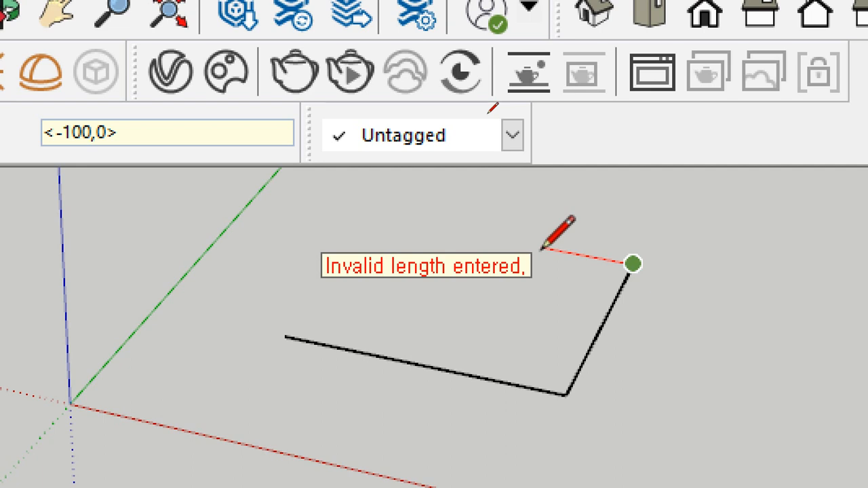
{"action": "type", "text": ","}
{"action": "key", "text": "BackSpace"}
{"action": "type", "text": "<>"}
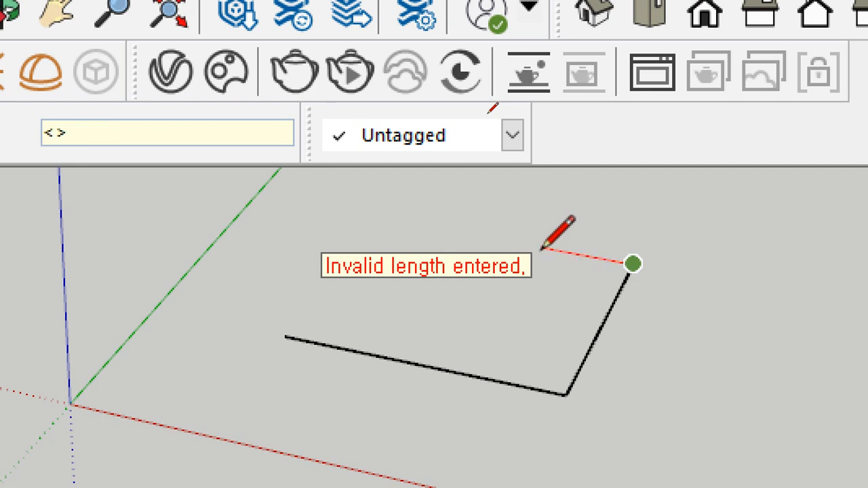
{"action": "key", "text": "Left"}
{"action": "type", "text": "-100,0,"}
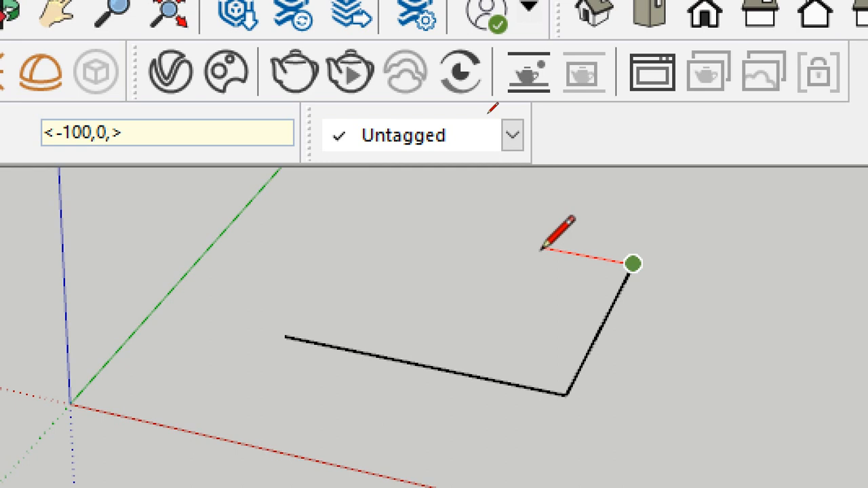
{"action": "key", "text": "Return"}
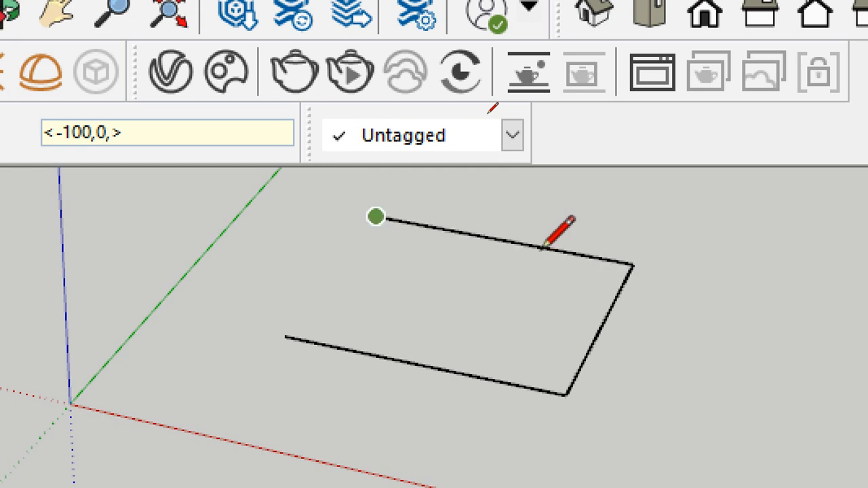
- Close the square with a segment to the relative coordinate <0,-100,>
{"action": "type", "text": "<>"}
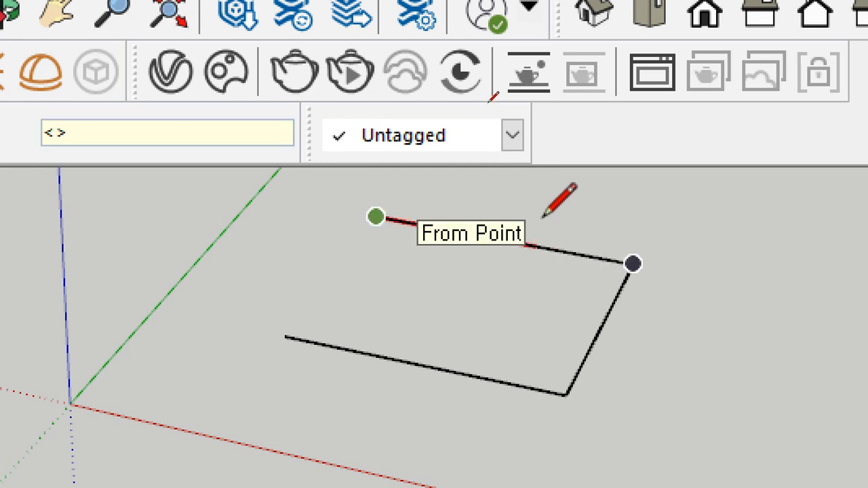
{"action": "key", "text": "Left"}
{"action": "type", "text": "0,"}
{"action": "type", "text": "-100,"}
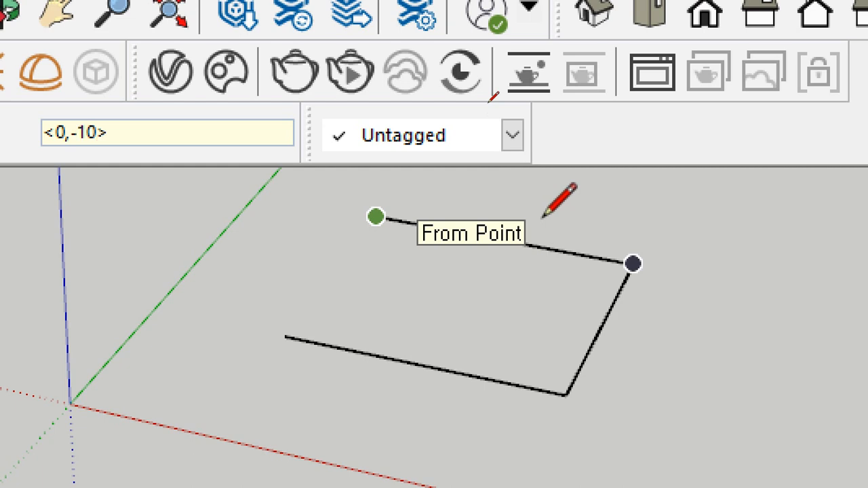
{"action": "key", "text": "Return"}
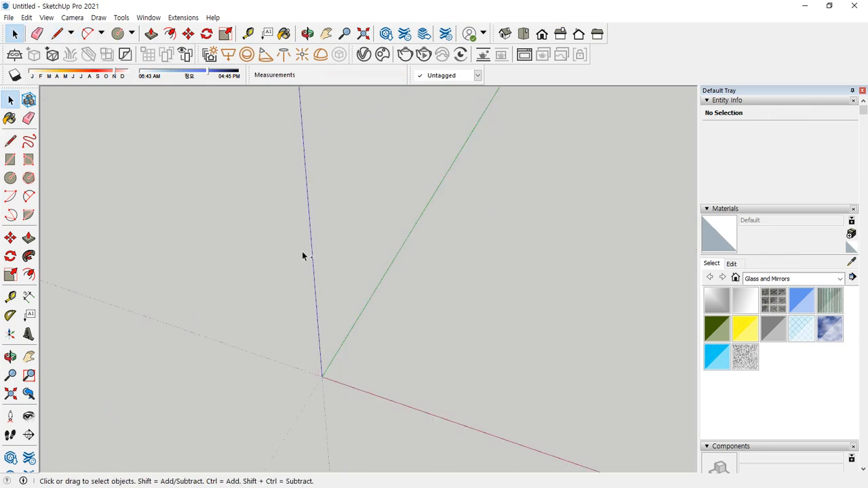
- Draw a 500 mm vertical line upward along the blue axis direction from a point near the origin
{"action": "middle_click_drag", "start_coordinate": [426, 369], "coordinate": [349, 329]}
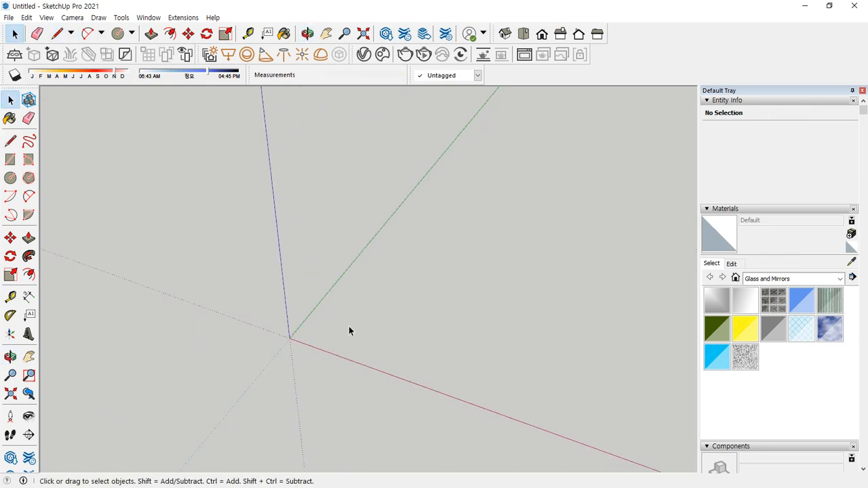
{"action": "key", "text": "l"}
{"action": "left_click", "coordinate": [359, 337]}
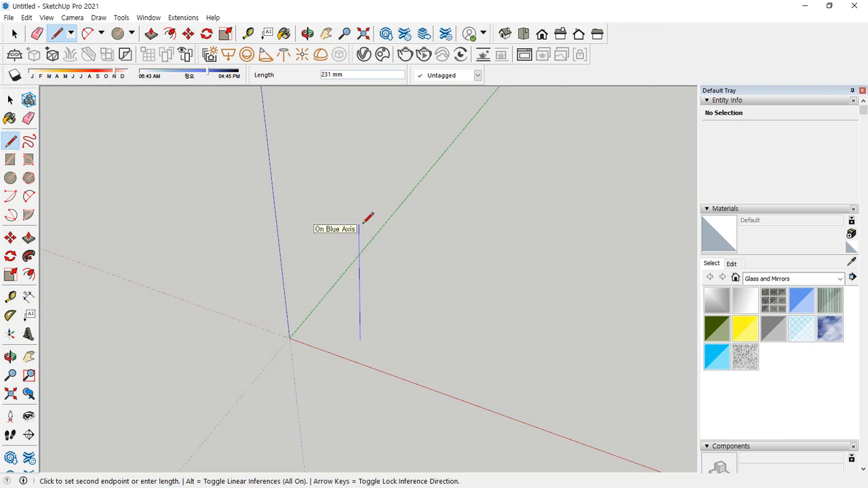
{"action": "type", "text": "500"}
{"action": "key", "text": "Return"}
{"action": "scroll", "coordinate": [368, 217], "scroll_direction": "down", "scroll_amount": 3}
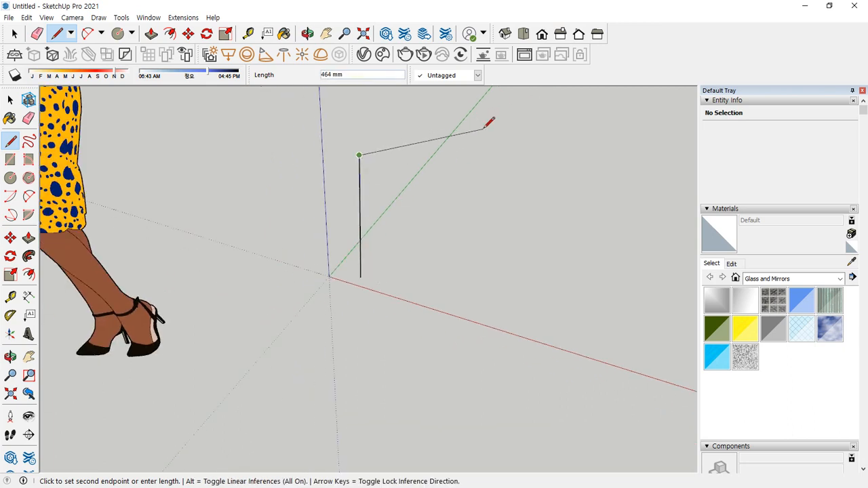
- Continue from the vertical line's upper end with sloped segments to the relative coordinates <500,0,300> and <500,0,-300>
{"action": "type", "text": "<>"}
{"action": "type", "text": "500"}
{"action": "type", "text": ",0"}
{"action": "type", "text": ",300"}
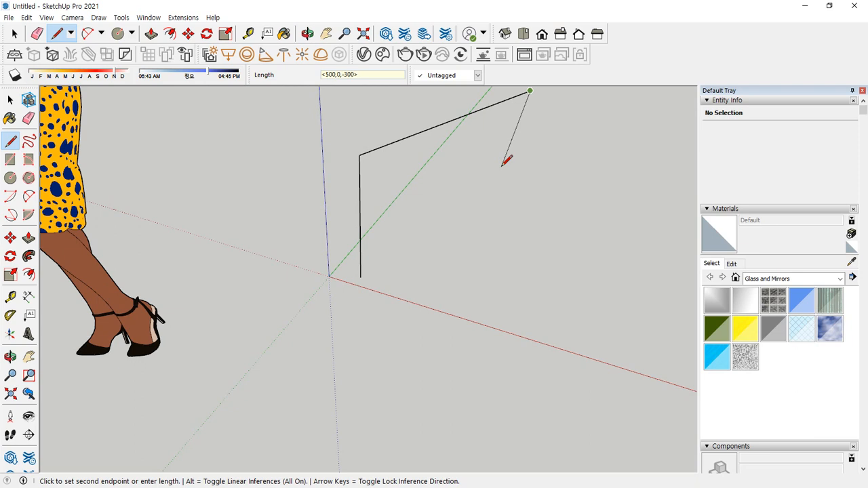
{"action": "key", "text": "Return"}
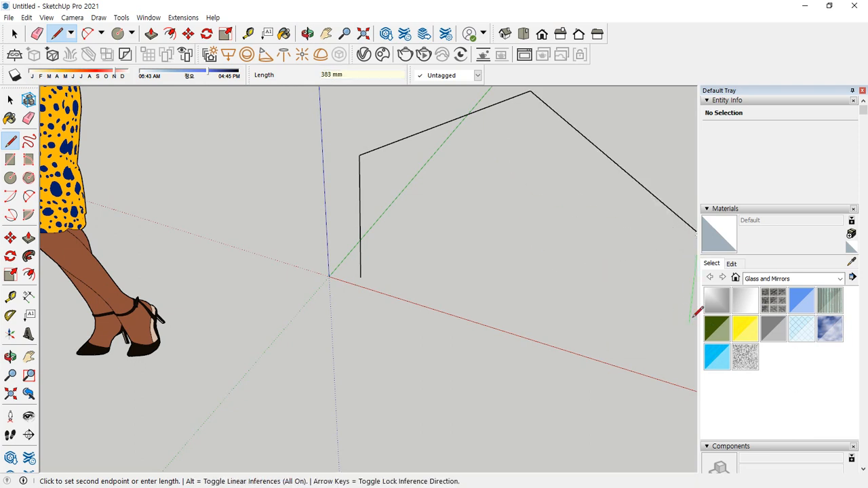
- Draw a 500 mm segment down along the blue axis and close the outline at the first line's start point
{"action": "scroll", "coordinate": [678, 301], "scroll_direction": "down", "scroll_amount": 2}
{"action": "mouse_move", "coordinate": [644, 291]}
{"action": "middle_mouse_down"}
{"action": "mouse_move", "coordinate": [472, 291]}
{"action": "mouse_move", "coordinate": [481, 292]}
{"action": "middle_mouse_up"}
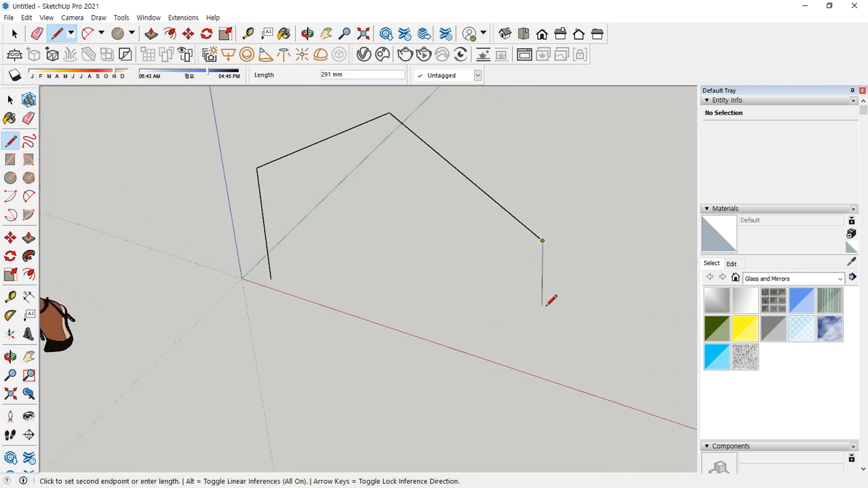
{"action": "key", "text": "Up"}
{"action": "type", "text": "5"}
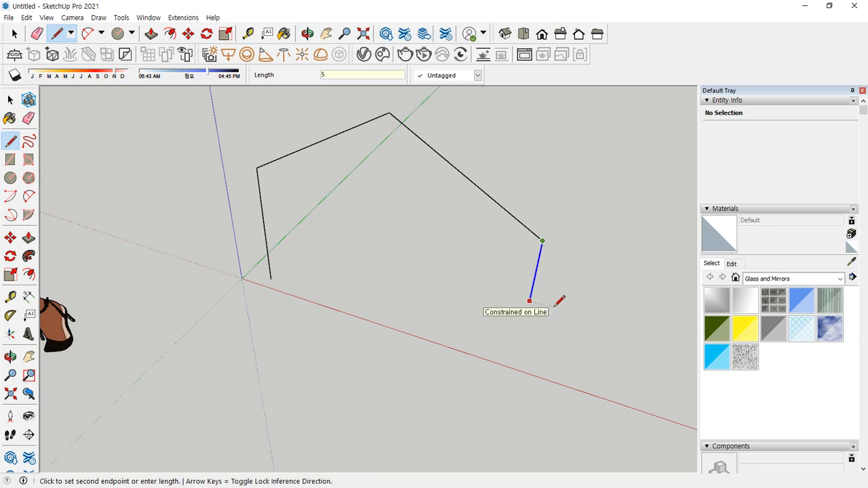
{"action": "type", "text": "00"}
{"action": "key", "text": "Return"}
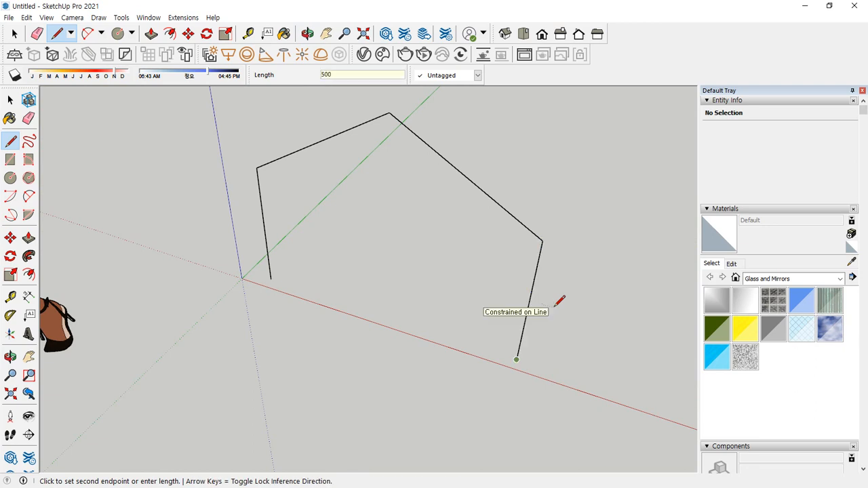
{"action": "left_click", "coordinate": [270, 278]}
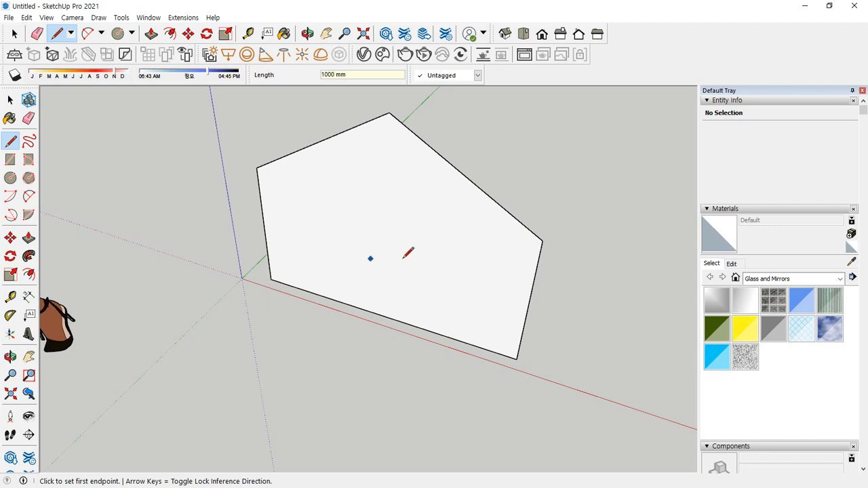
- Push/Pull the gable-shaped face by 1200 mm to form the house volume
{"action": "key", "text": "p"}
{"action": "left_click", "coordinate": [453, 258]}
{"action": "type", "text": "12"}
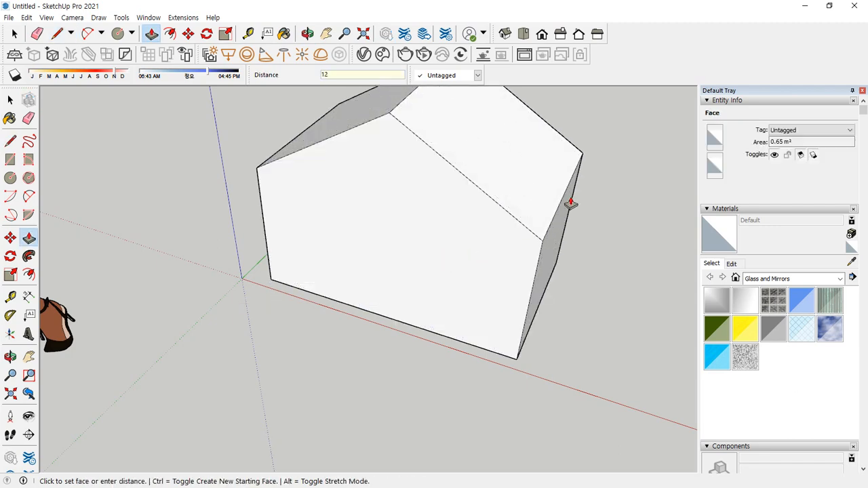
{"action": "type", "text": "00"}
{"action": "key", "text": "Return"}
{"action": "scroll", "coordinate": [460, 232], "scroll_direction": "down", "scroll_amount": 2}
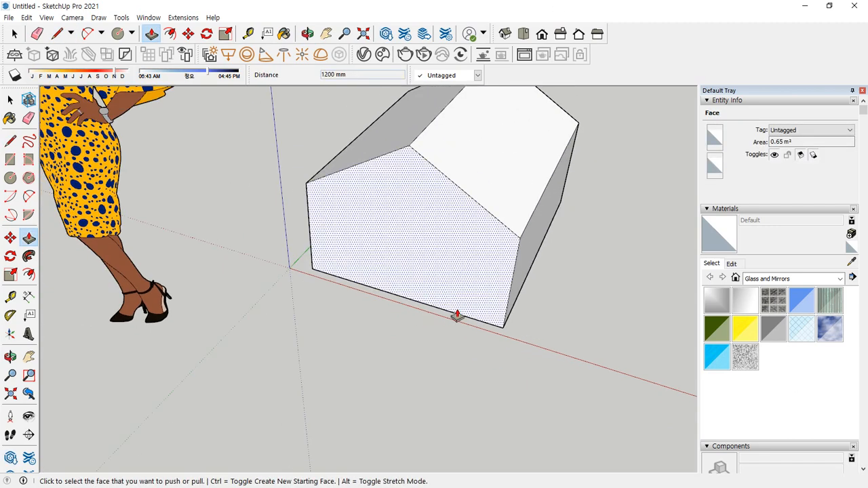
{"action": "middle_click_drag", "start_coordinate": [457, 315], "coordinate": [390, 334]}
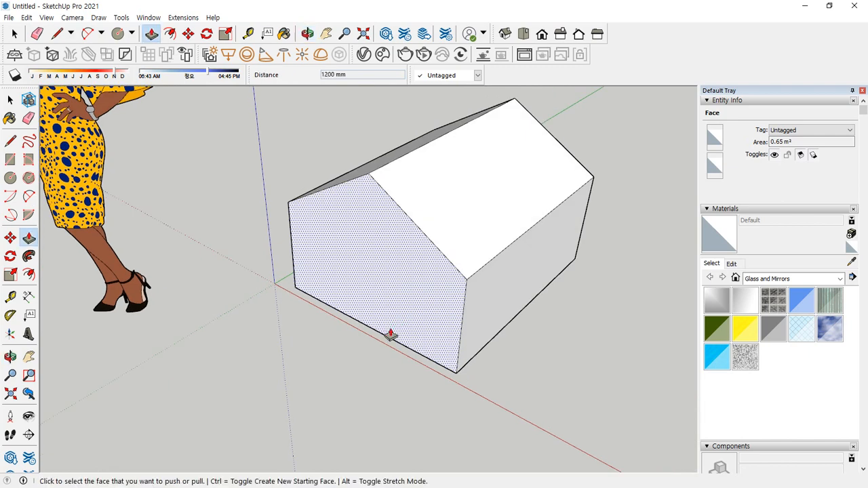
- Draw a vertical 1000 by 500 mm rectangle on the ground beside the gabled house, parallel to the red axis
{"action": "scroll", "coordinate": [523, 373], "scroll_direction": "down", "scroll_amount": 3}
{"action": "middle_click_drag", "start_coordinate": [523, 372], "coordinate": [374, 415]}
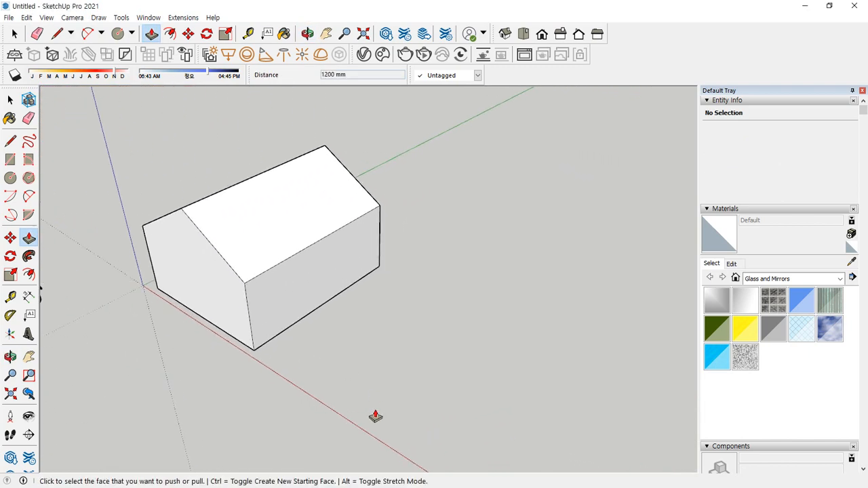
{"action": "key", "text": "r"}
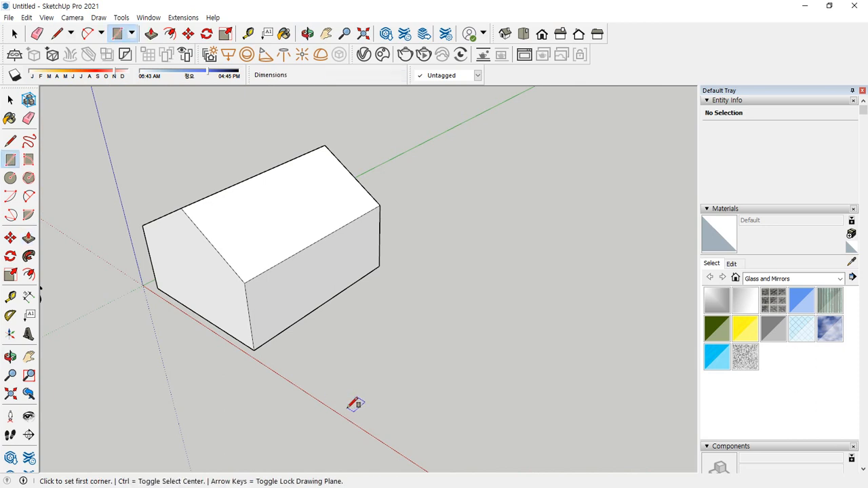
{"action": "left_click", "coordinate": [350, 405]}
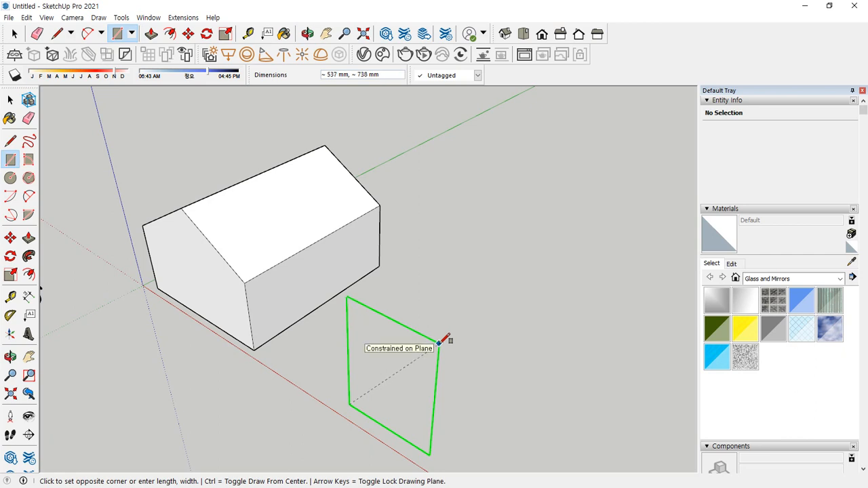
{"action": "type", "text": "1000,500"}
{"action": "key", "text": "Return"}
- Push/Pull the new rectangle by 1200 mm into a box
{"action": "key", "text": "p"}
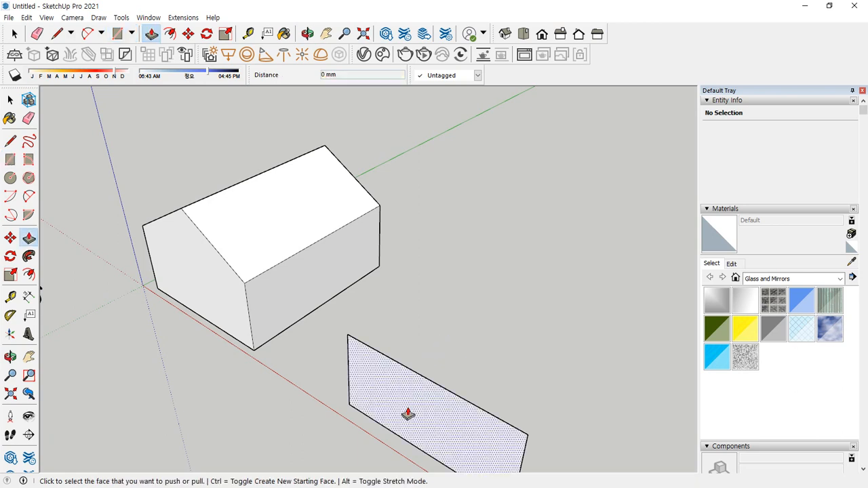
{"action": "left_click", "coordinate": [409, 413]}
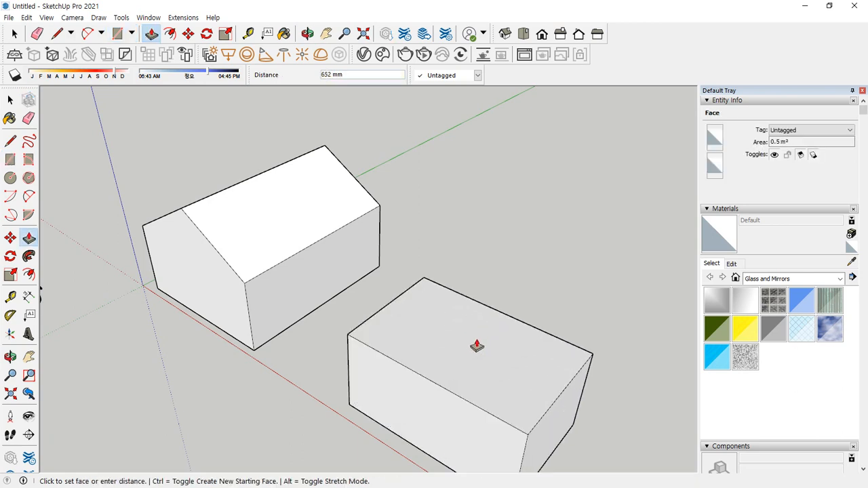
{"action": "type", "text": "1200"}
{"action": "key", "text": "Return"}
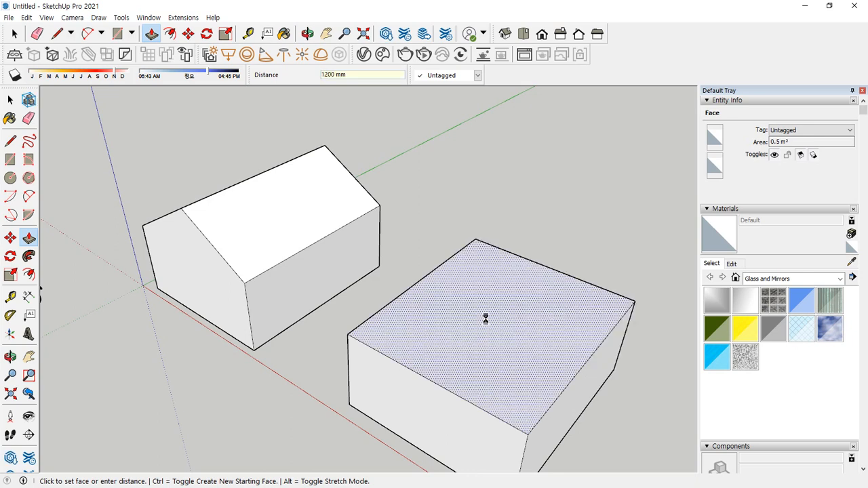
- Draw a centre line across the box's upper face between the midpoints of its front and back edges
{"action": "key", "text": "l"}
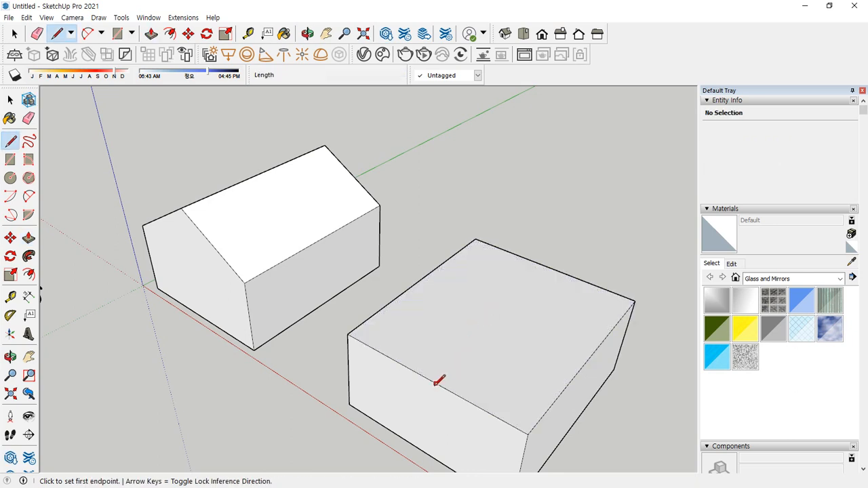
{"action": "left_click", "coordinate": [429, 380]}
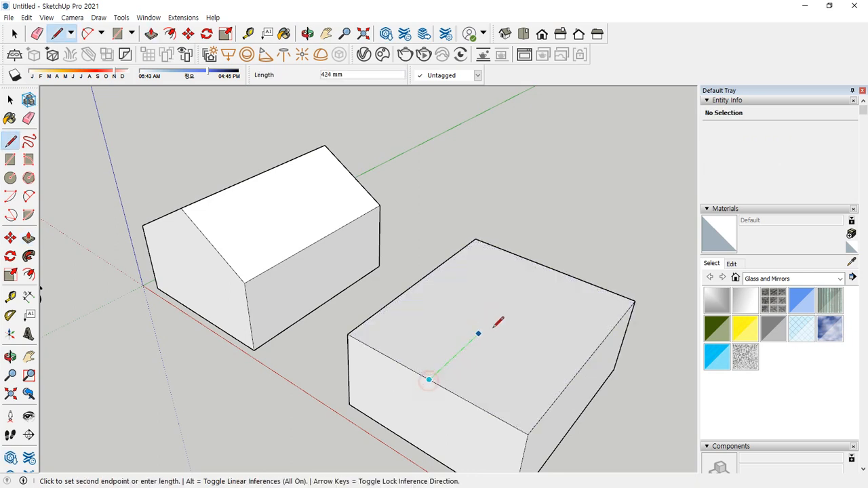
{"action": "left_click", "coordinate": [548, 270]}
{"action": "key", "text": "space"}
{"action": "middle_click_drag", "start_coordinate": [569, 384], "coordinate": [542, 393]}
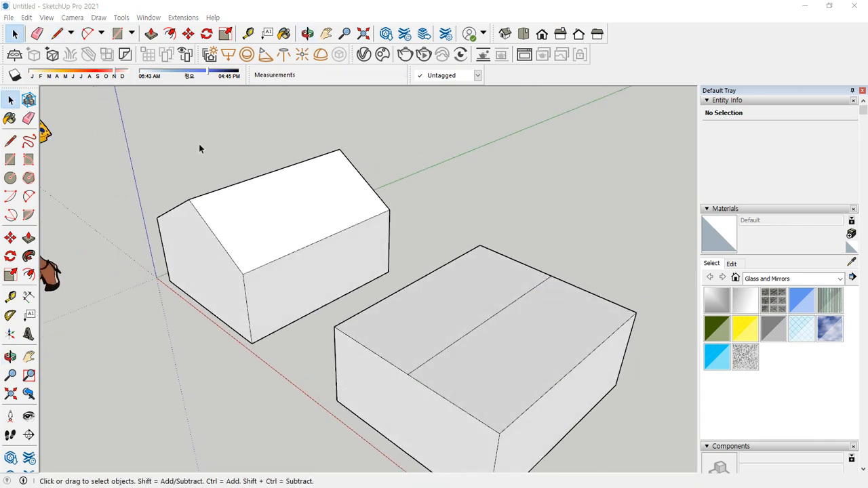
- Move the centre line 300 mm up along the blue axis to raise the roof ridge
{"action": "left_click", "coordinate": [446, 349]}
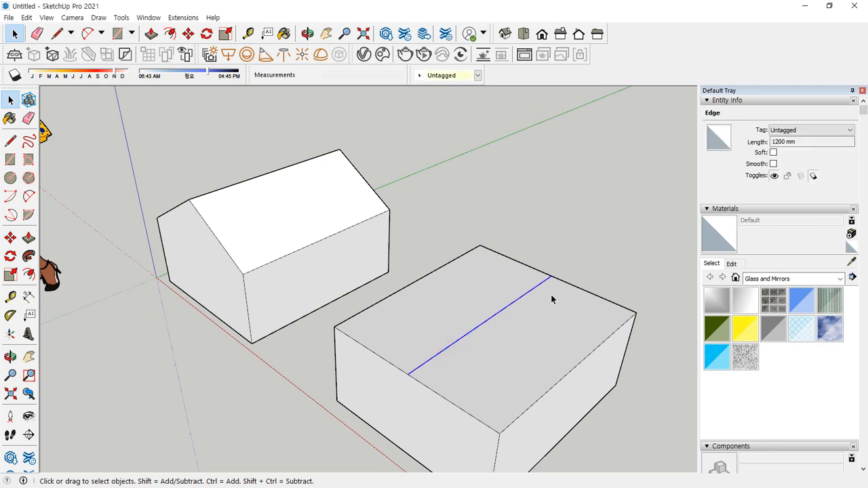
{"action": "key", "text": "m"}
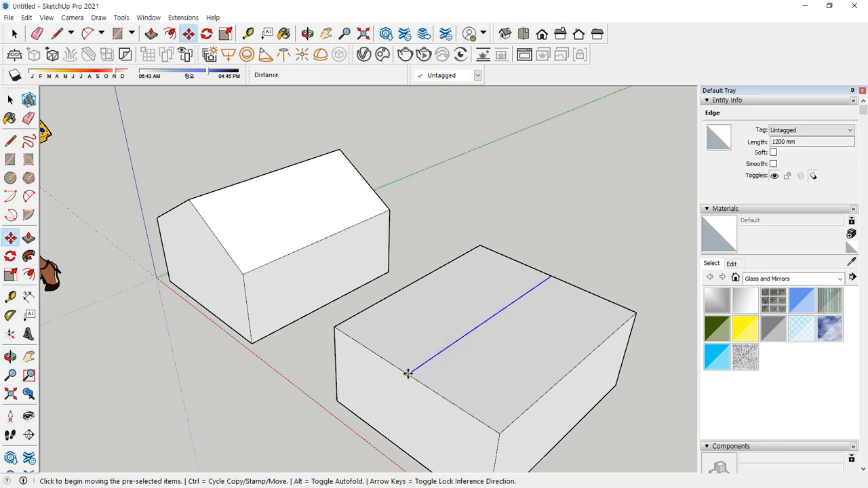
{"action": "left_click", "coordinate": [407, 373]}
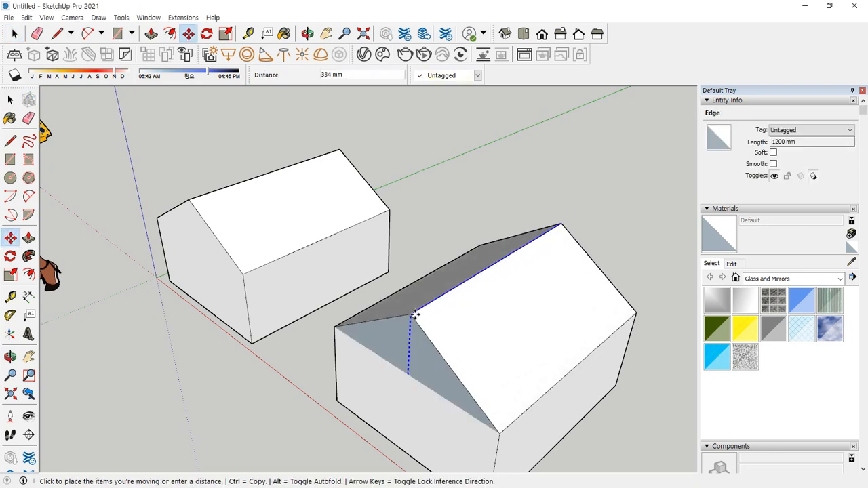
{"action": "type", "text": "300"}
{"action": "key", "text": "Return"}
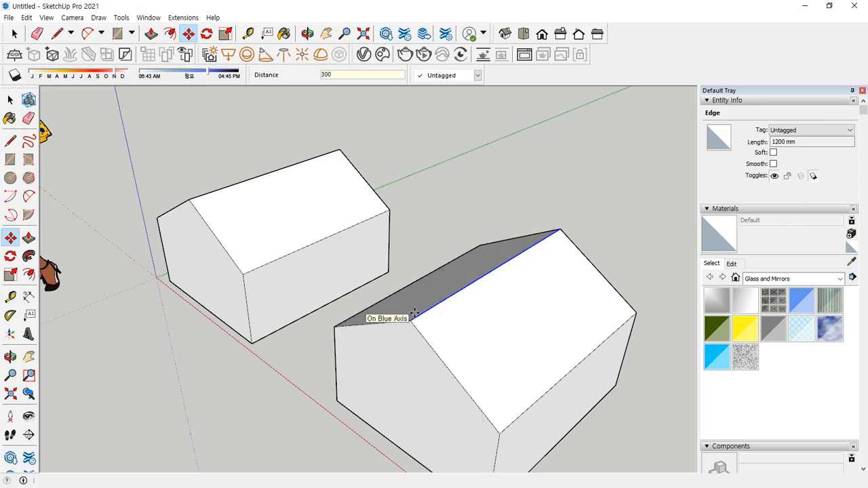
{"action": "key", "text": "space"}
- Draw a rectangle of about 1400 by 612 mm on the ground near the origin in the empty model
{"action": "middle_click_drag", "start_coordinate": [548, 240], "coordinate": [497, 232]}
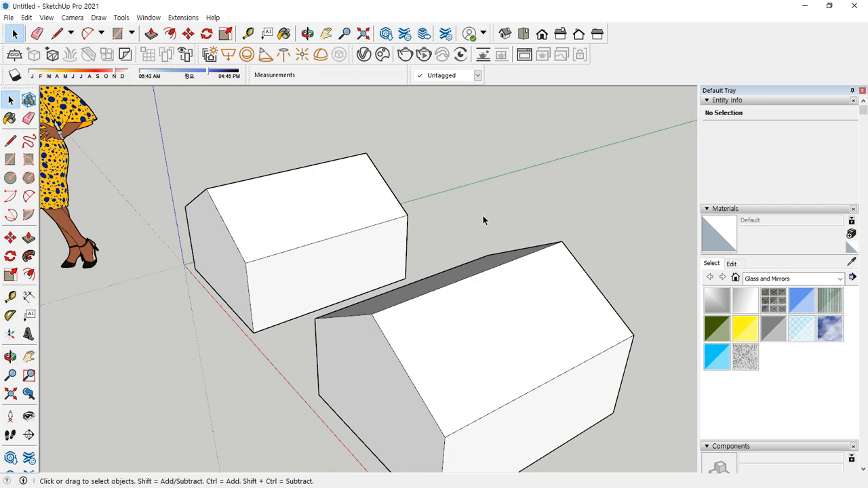
{"action": "middle_click_drag", "start_coordinate": [482, 214], "coordinate": [459, 446]}
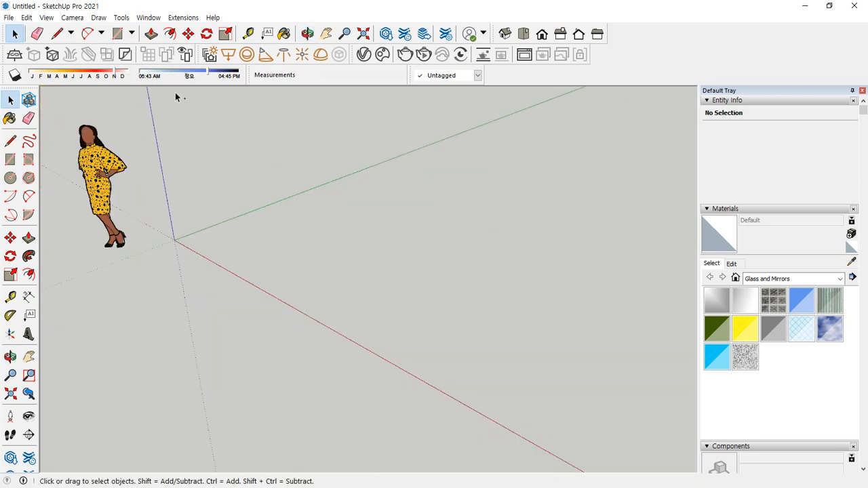
{"action": "scroll", "coordinate": [245, 207], "scroll_direction": "up", "scroll_amount": 3}
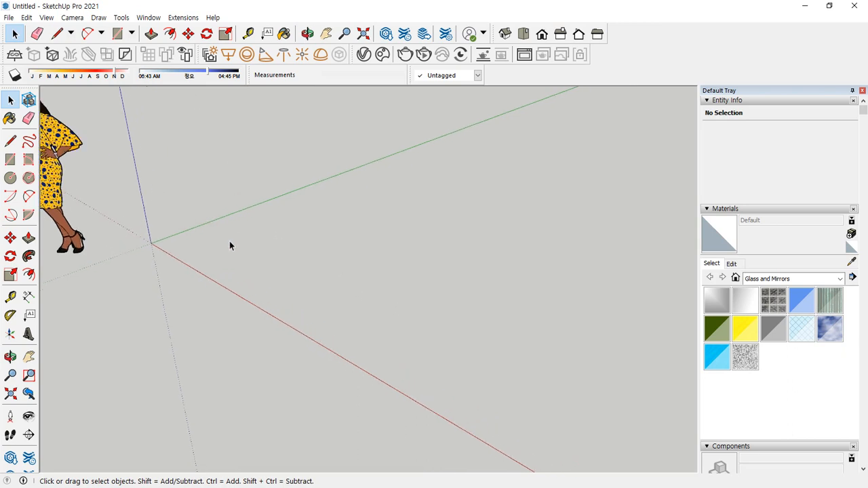
{"action": "key", "text": "r"}
{"action": "left_click", "coordinate": [192, 257]}
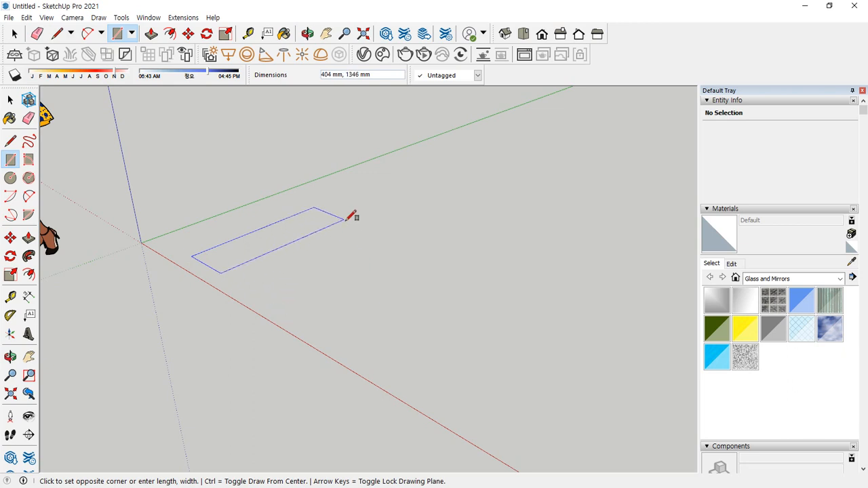
{"action": "left_click", "coordinate": [368, 288]}
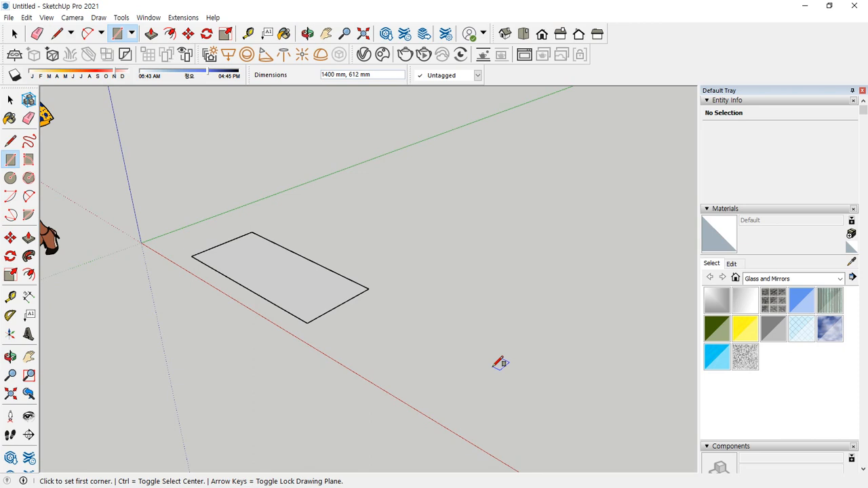
- Push/Pull the ground rectangle upward by about 615 mm
{"action": "key", "text": "p"}
{"action": "left_click", "coordinate": [267, 281]}
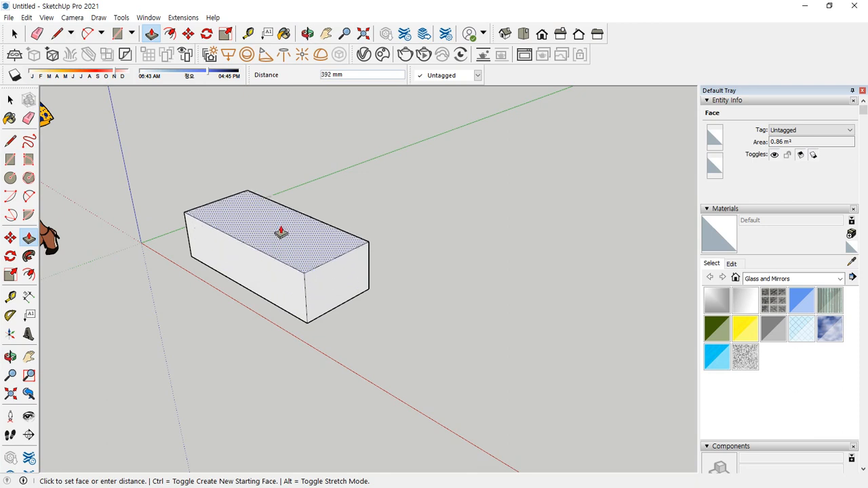
{"action": "left_click", "coordinate": [288, 202]}
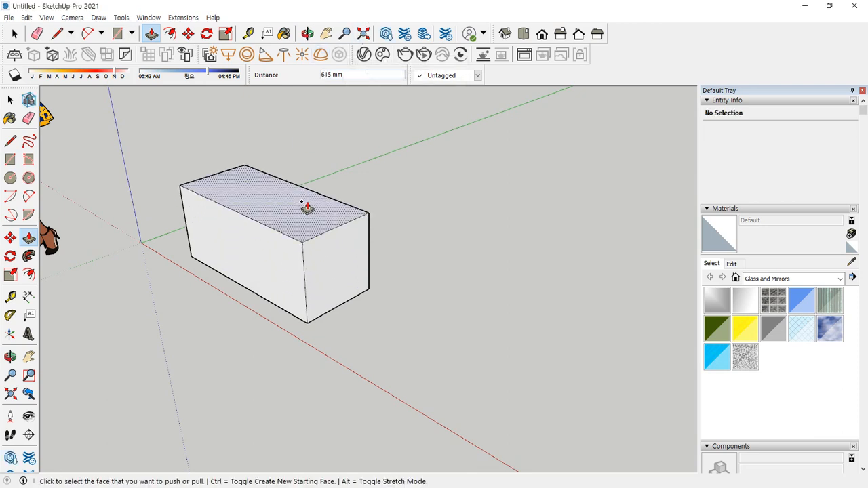
- Push/Pull the box's upper face further up from a new starting face, keeping a dividing edge around the box
{"action": "left_click", "coordinate": [303, 205]}
{"action": "scroll", "coordinate": [303, 141], "scroll_direction": "down", "scroll_amount": 3}
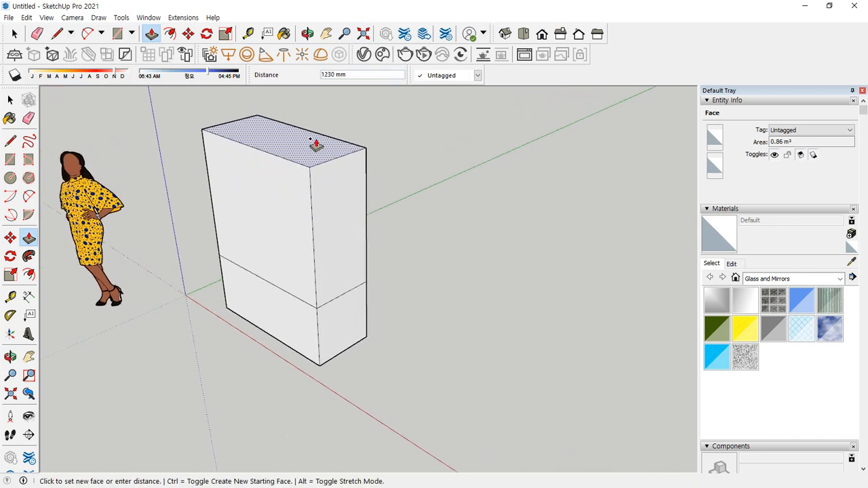
{"action": "left_click", "coordinate": [304, 172]}
{"action": "key", "text": "space"}
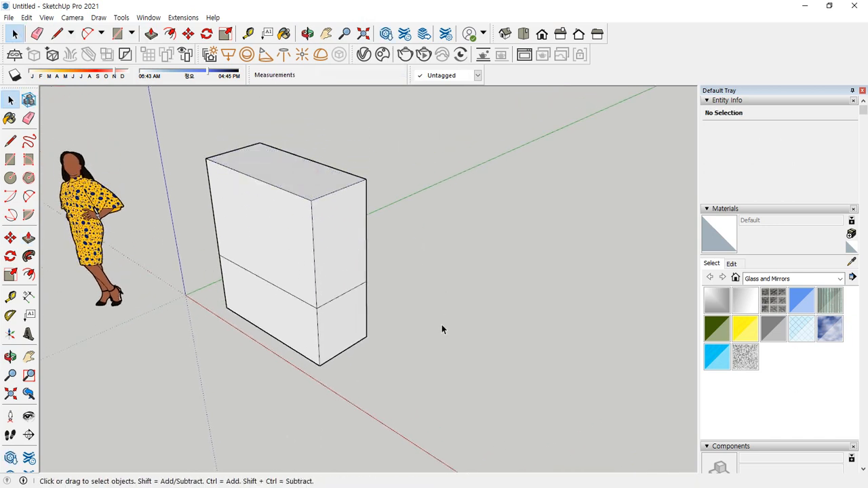
- Draw lines on the box's end face from both lower corners to the dividing edge's midpoint and from there vertically to the upper edge
{"action": "key", "text": "l"}
{"action": "left_click", "coordinate": [366, 336]}
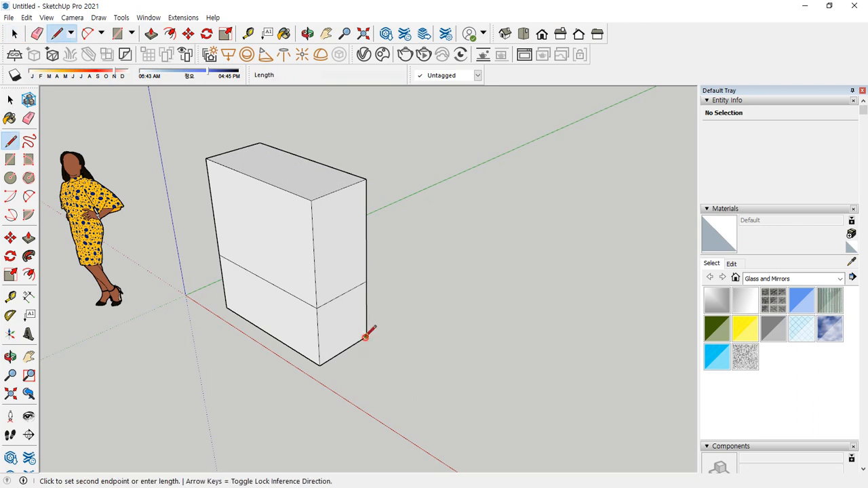
{"action": "left_click", "coordinate": [343, 294]}
{"action": "left_click", "coordinate": [320, 365]}
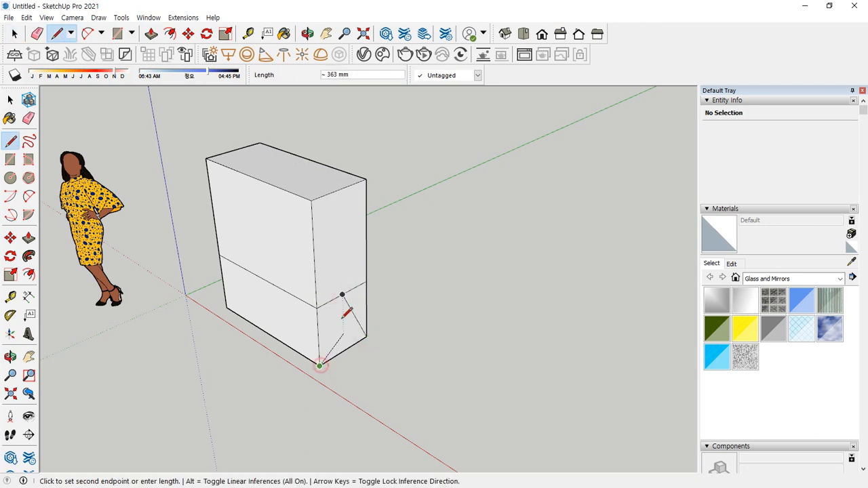
{"action": "left_click", "coordinate": [342, 294]}
{"action": "left_click", "coordinate": [343, 294]}
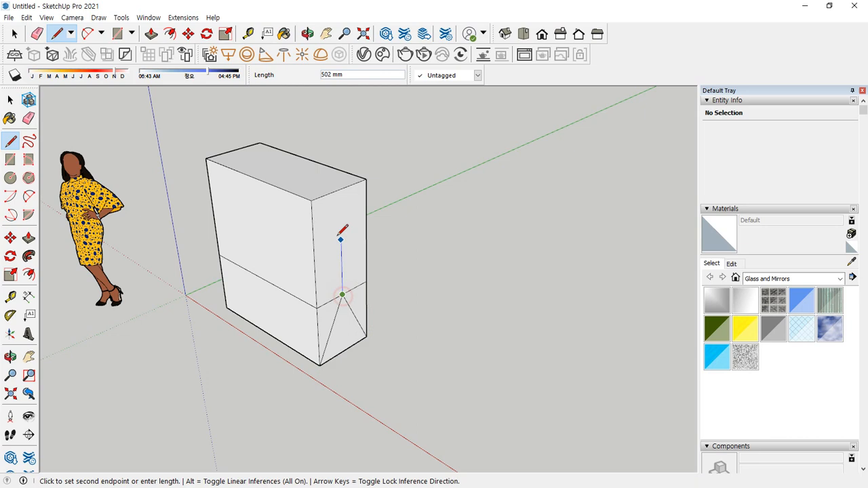
{"action": "left_click", "coordinate": [340, 189]}
- Draw the same two diagonals and vertical centre line on the opposite end face, meeting at the dividing edge's midpoint
{"action": "middle_click_drag", "start_coordinate": [147, 408], "coordinate": [560, 284]}
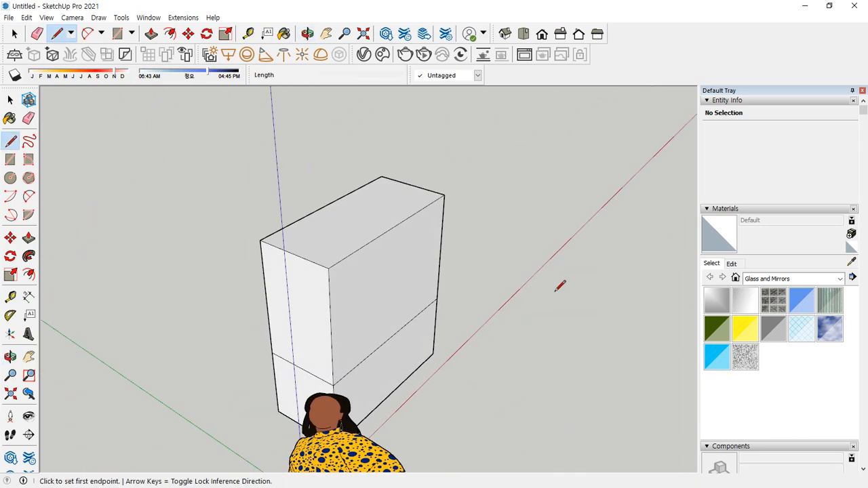
{"action": "middle_click_drag", "start_coordinate": [281, 385], "coordinate": [335, 387]}
{"action": "left_click", "coordinate": [339, 402]}
{"action": "left_click", "coordinate": [294, 337]}
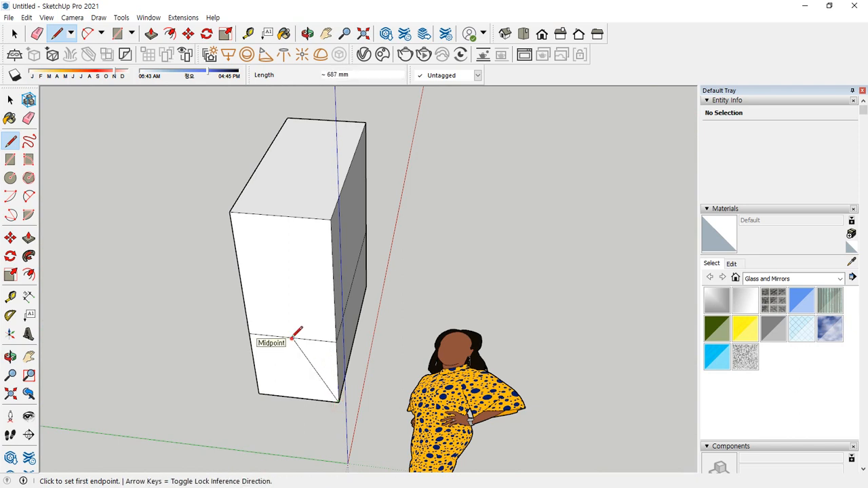
{"action": "left_click", "coordinate": [258, 393]}
{"action": "left_click", "coordinate": [293, 337]}
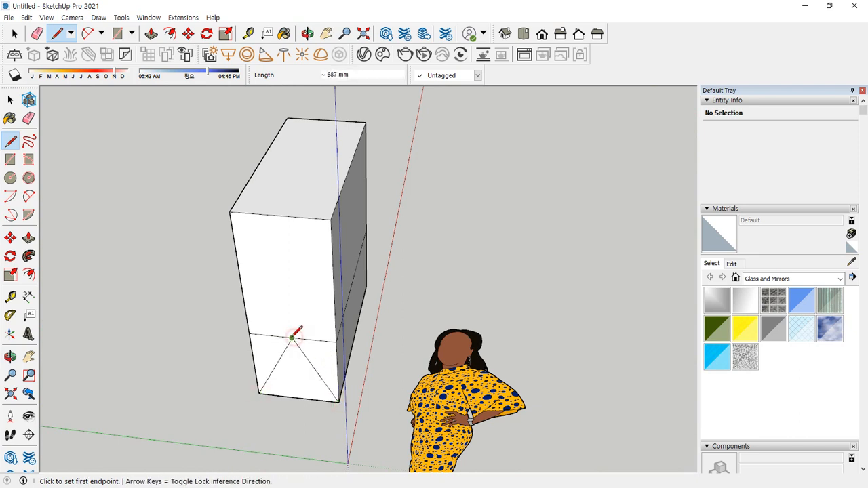
{"action": "left_click", "coordinate": [292, 337]}
{"action": "left_click", "coordinate": [280, 216]}
{"action": "key", "text": "space"}
- Erase the horizontal dividing edges on the box's end and side faces, keeping the diagonal and vertical centre lines
{"action": "middle_click_drag", "start_coordinate": [386, 348], "coordinate": [199, 293]}
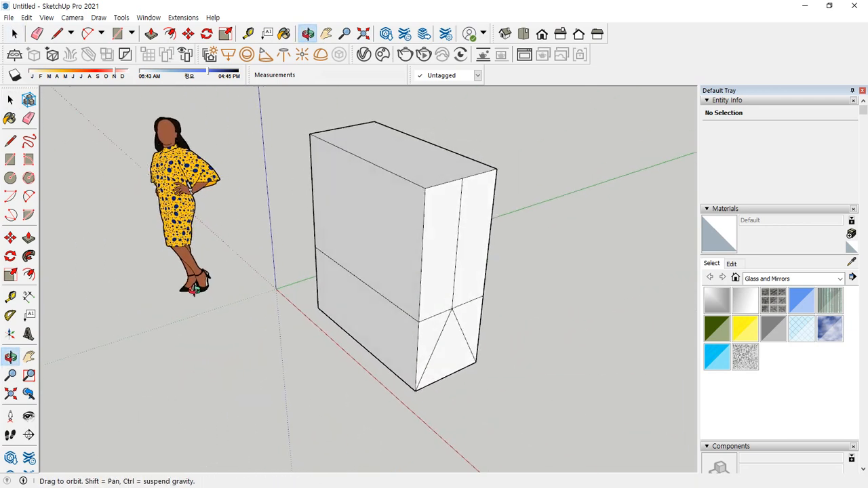
{"action": "scroll", "coordinate": [201, 296], "scroll_direction": "up", "scroll_amount": 1}
{"action": "left_click", "coordinate": [512, 275]}
{"action": "left_click", "coordinate": [561, 272]}
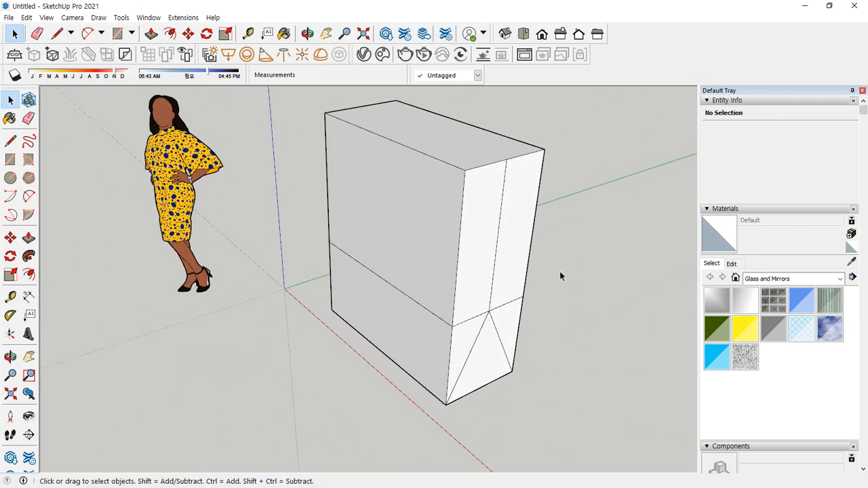
{"action": "middle_click_drag", "start_coordinate": [561, 272], "coordinate": [516, 278]}
{"action": "key", "text": "e"}
{"action": "left_click", "coordinate": [506, 309]}
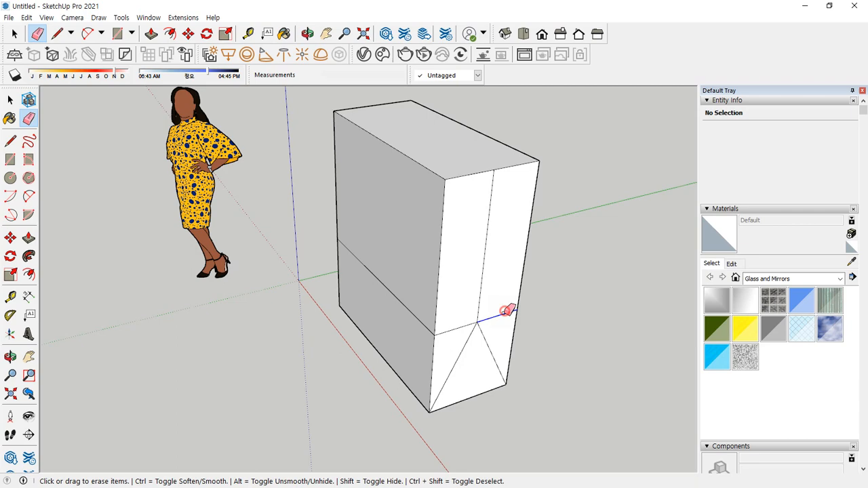
{"action": "left_click", "coordinate": [448, 330]}
{"action": "mouse_move", "coordinate": [306, 267]}
{"action": "middle_mouse_down"}
{"action": "mouse_move", "coordinate": [692, 276]}
{"action": "mouse_move", "coordinate": [334, 277]}
{"action": "middle_mouse_up"}
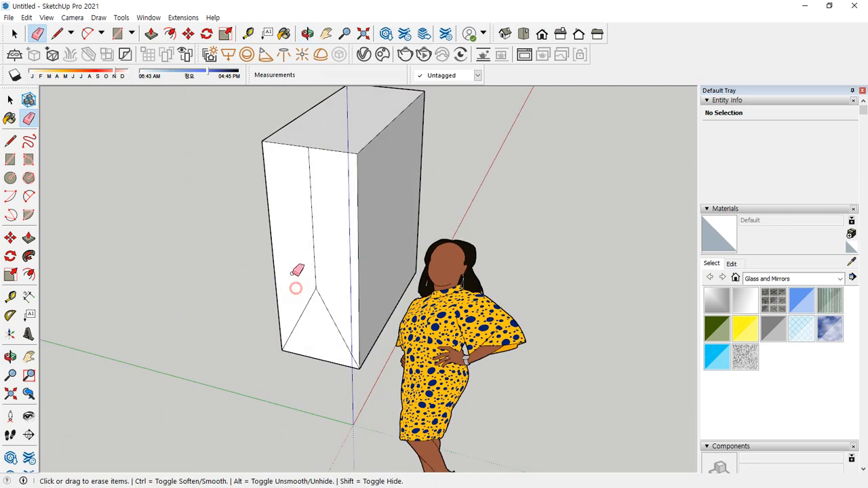
- Delete the box's upper face so the box is open at the top
{"action": "mouse_move", "coordinate": [246, 263]}
{"action": "middle_mouse_down"}
{"action": "mouse_move", "coordinate": [484, 263]}
{"action": "mouse_move", "coordinate": [380, 295]}
{"action": "middle_mouse_up"}
{"action": "middle_click_drag", "start_coordinate": [310, 287], "coordinate": [353, 319]}
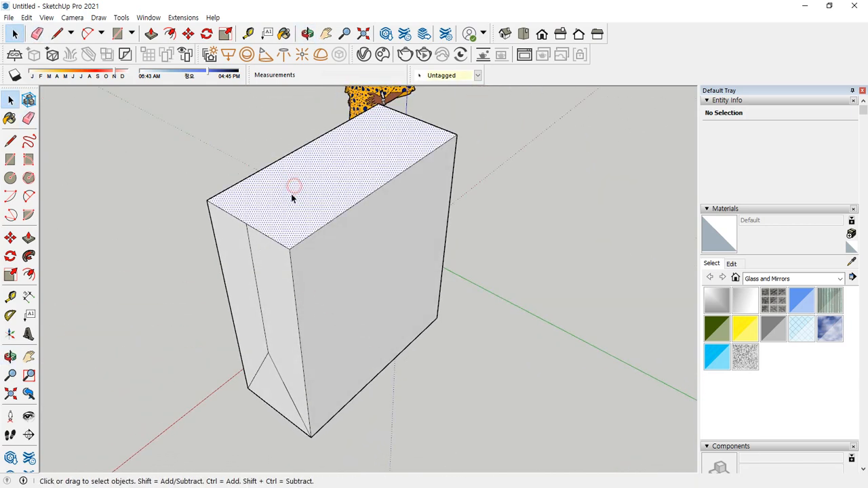
{"action": "left_click", "coordinate": [291, 198]}
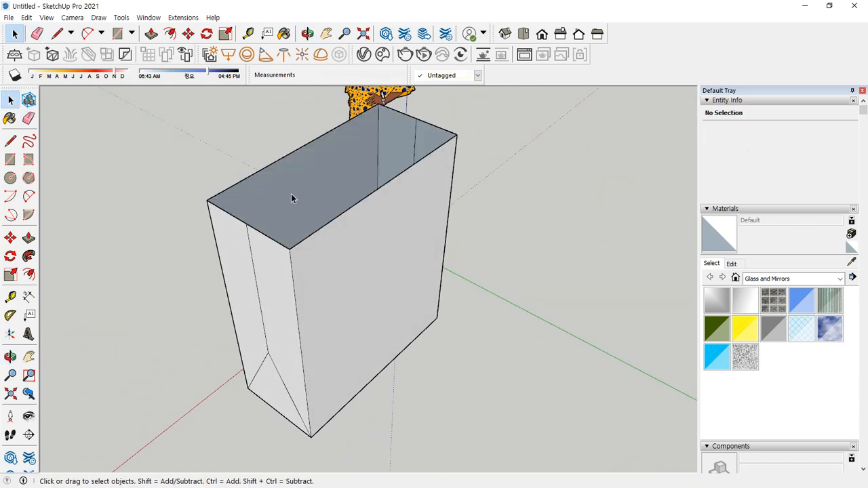
{"action": "middle_click_drag", "start_coordinate": [293, 197], "coordinate": [525, 284]}
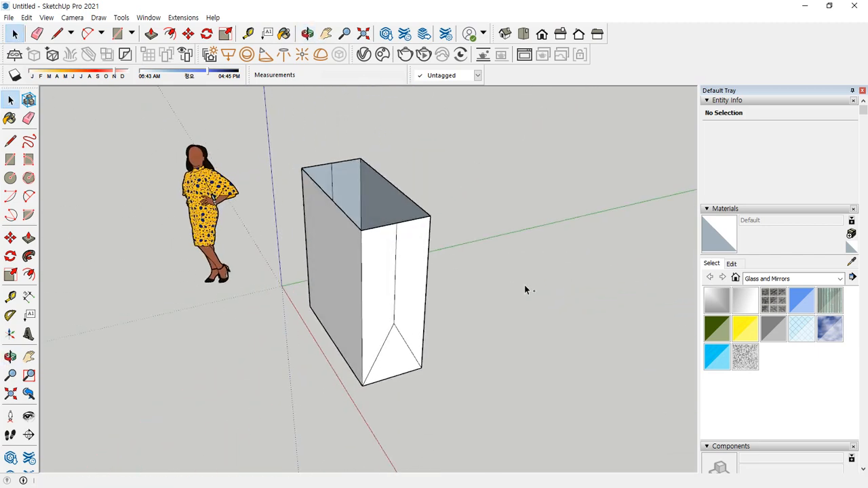
{"action": "middle_click_drag", "start_coordinate": [444, 240], "coordinate": [260, 261]}
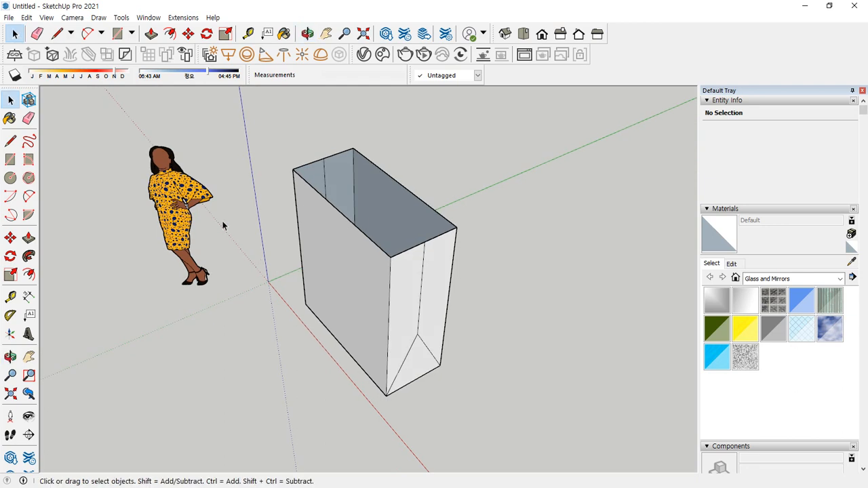
{"action": "middle_click_drag", "start_coordinate": [223, 226], "coordinate": [365, 370]}
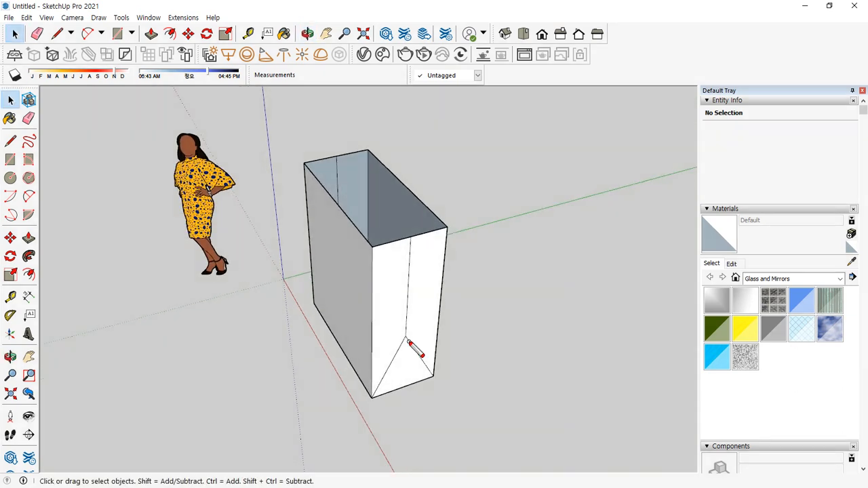
{"action": "mouse_move", "coordinate": [409, 345]}
{"action": "left_mouse_down"}
{"action": "mouse_move", "coordinate": [393, 291]}
{"action": "mouse_move", "coordinate": [406, 228]}
{"action": "mouse_move", "coordinate": [421, 297]}
{"action": "mouse_move", "coordinate": [411, 346]}
{"action": "left_mouse_up"}
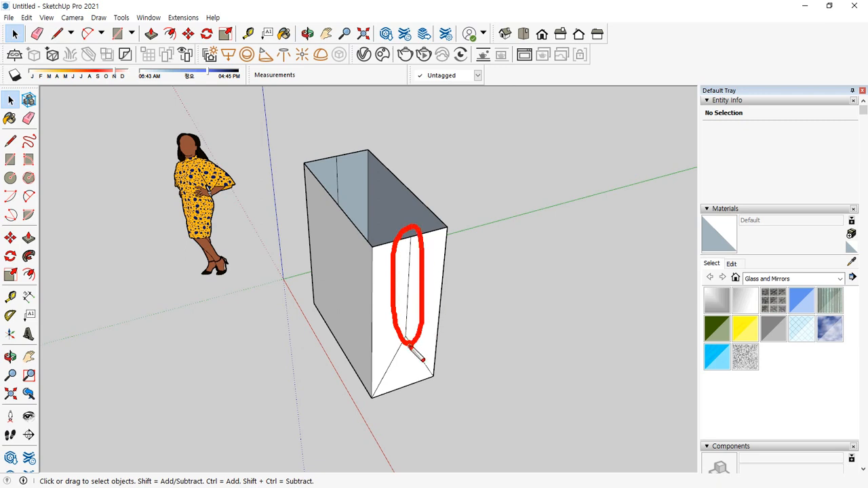
{"action": "key", "text": "Escape"}
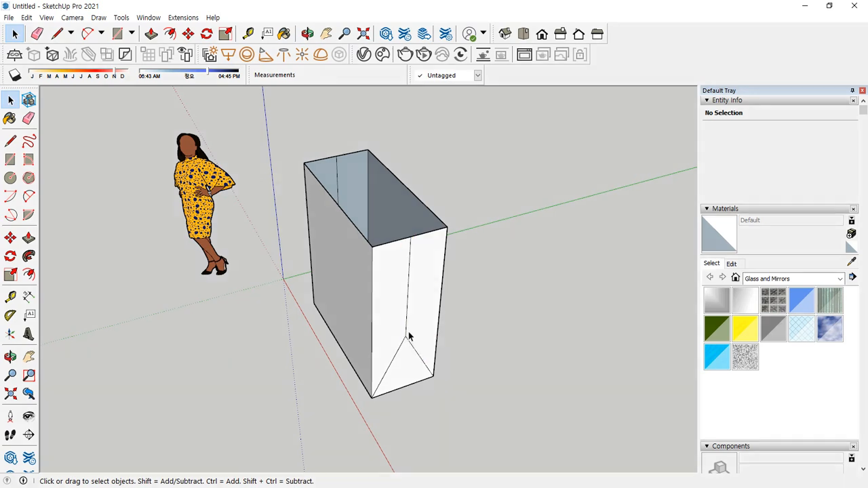
- Move the vertical centre line of one end face about 300 mm inward along the box's length
{"action": "left_click", "coordinate": [407, 284]}
{"action": "key", "text": "m"}
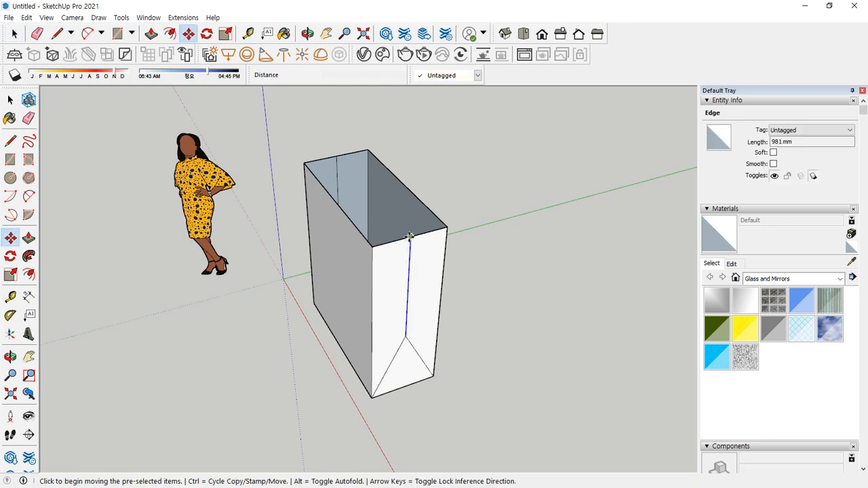
{"action": "left_click", "coordinate": [409, 238]}
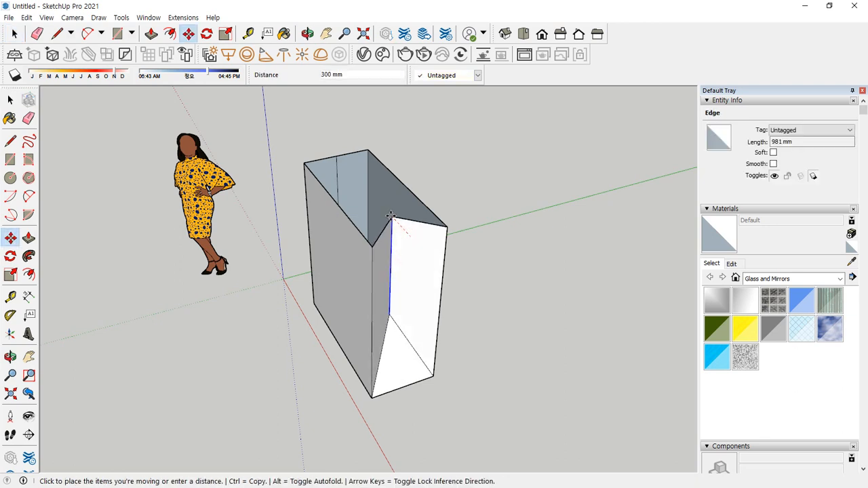
{"action": "left_click", "coordinate": [391, 216]}
{"action": "middle_click_drag", "start_coordinate": [391, 216], "coordinate": [164, 286]}
- Move the opposite end face's vertical centre line about 300 mm inward to fold that side as well
{"action": "key", "text": "space"}
{"action": "middle_click_drag", "start_coordinate": [471, 277], "coordinate": [414, 275]}
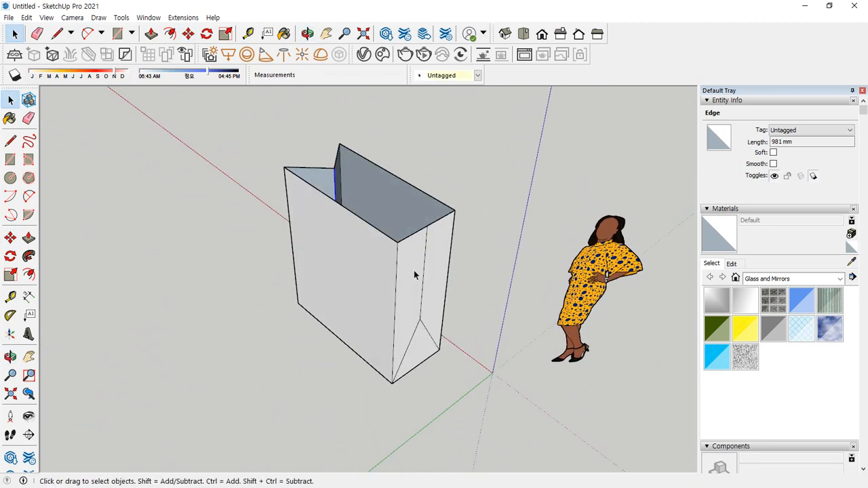
{"action": "left_click", "coordinate": [425, 270]}
{"action": "key", "text": "m"}
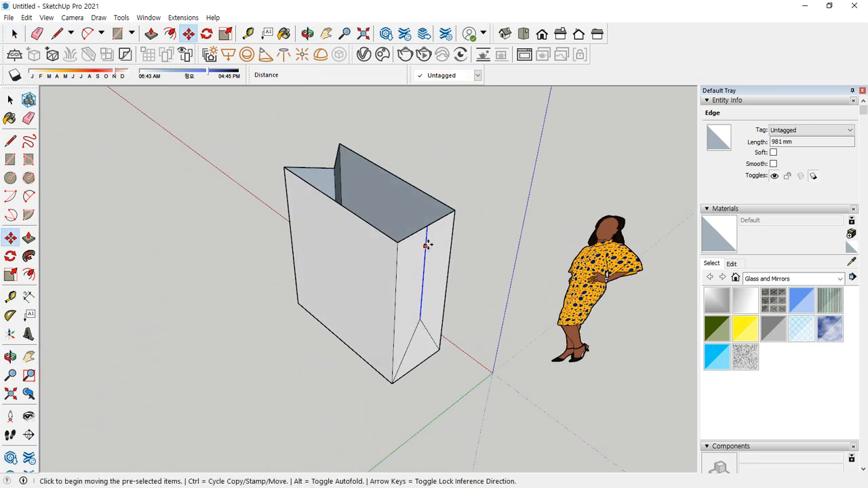
{"action": "left_click", "coordinate": [426, 226]}
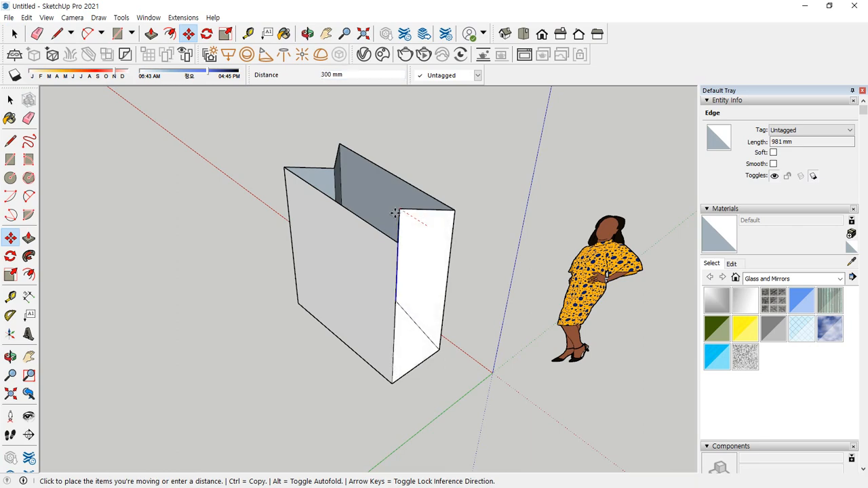
{"action": "left_click", "coordinate": [396, 214]}
- Undo the inward moves of both vertical centre lines
{"action": "middle_click_drag", "start_coordinate": [451, 220], "coordinate": [429, 297]}
{"action": "key", "text": "ctrl+z"}
{"action": "key", "text": "space"}
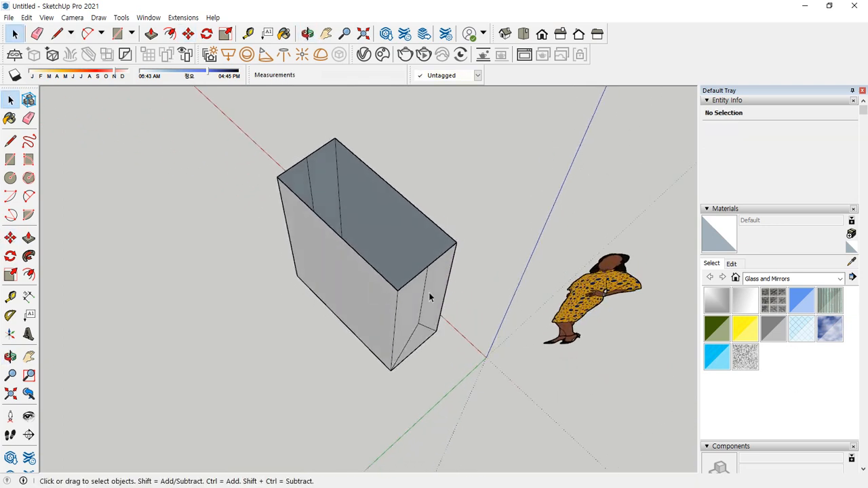
- Select both end faces' vertical centre lines and scale them about their centre to 0.70 along the red axis
{"action": "left_click", "coordinate": [424, 296]}
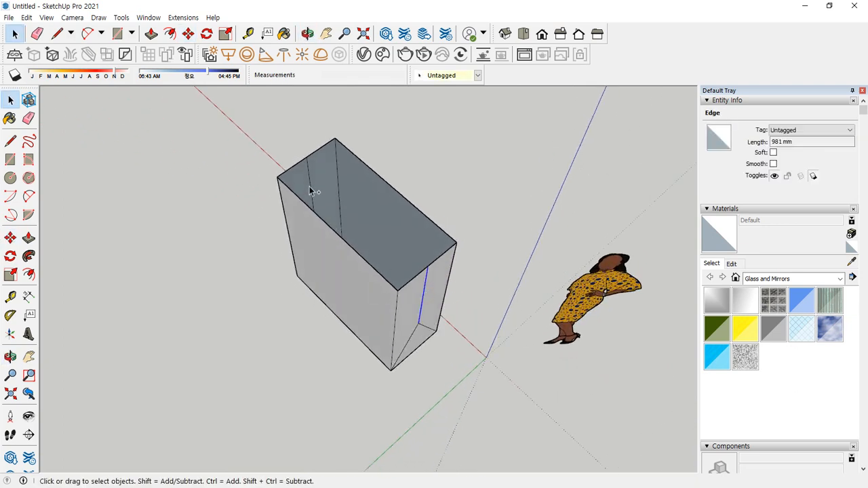
{"action": "middle_click_drag", "start_coordinate": [292, 329], "coordinate": [359, 389]}
{"action": "key", "text": "s"}
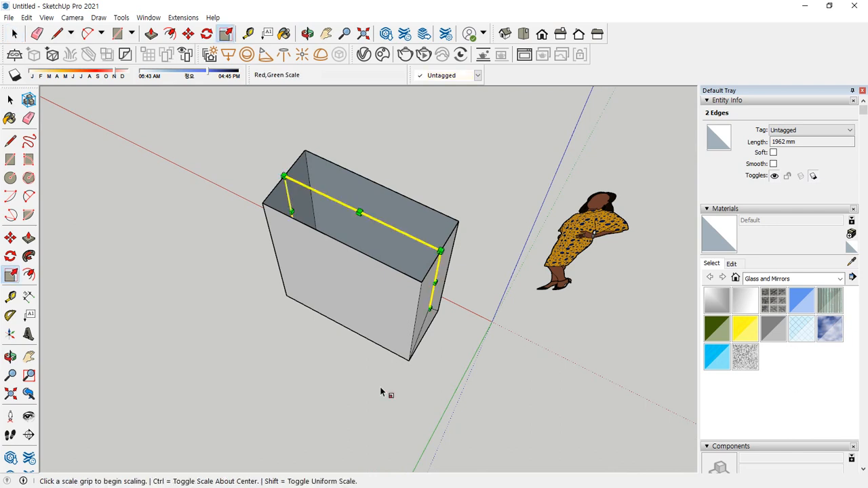
{"action": "left_click", "coordinate": [434, 281]}
{"action": "key", "text": "ctrl"}
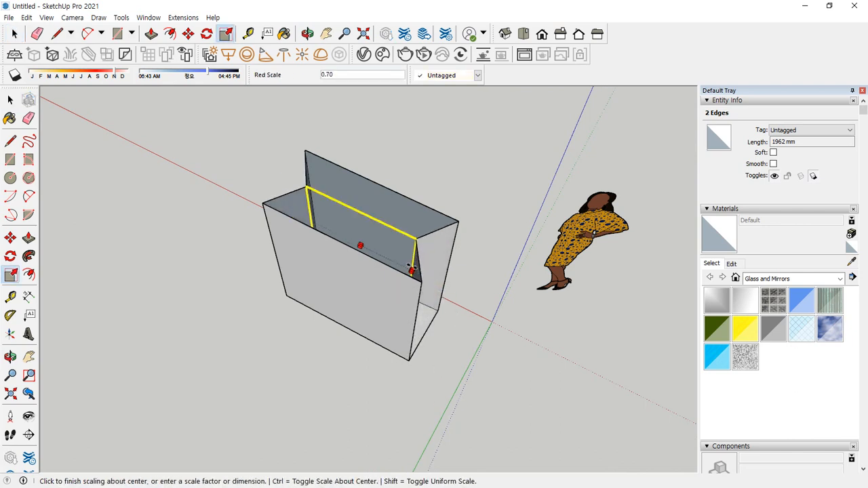
{"action": "left_click", "coordinate": [411, 266]}
{"action": "middle_click_drag", "start_coordinate": [411, 267], "coordinate": [380, 218]}
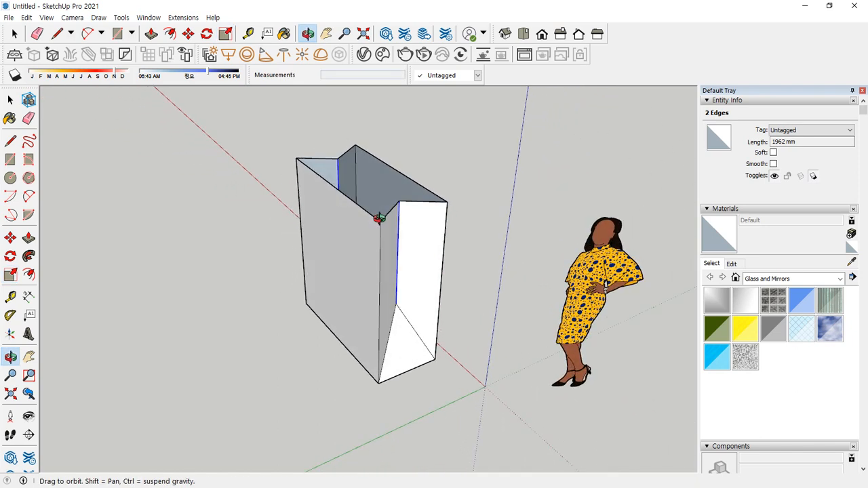
- Undo the centred scaling of the two vertical centre lines
{"action": "key", "text": "s"}
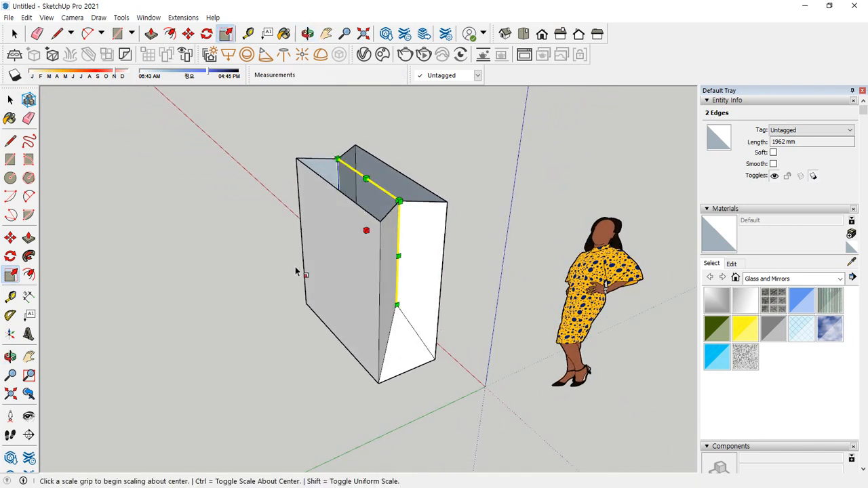
{"action": "key", "text": "ctrl+z"}
{"action": "key", "text": "space"}
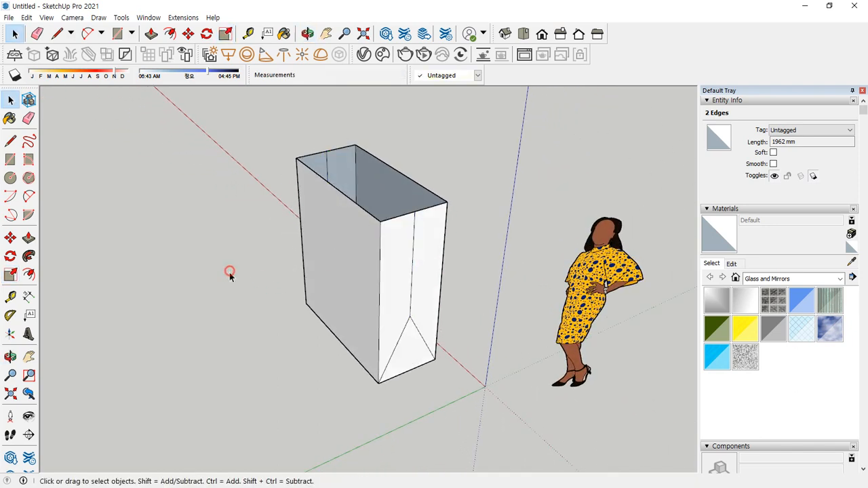
- Draw a rectangle of about 1.53 m² on the ground beside the box
{"action": "middle_click_drag", "start_coordinate": [169, 281], "coordinate": [321, 283]}
{"action": "left_click", "coordinate": [321, 283]}
{"action": "key", "text": "r"}
{"action": "left_click", "coordinate": [175, 334]}
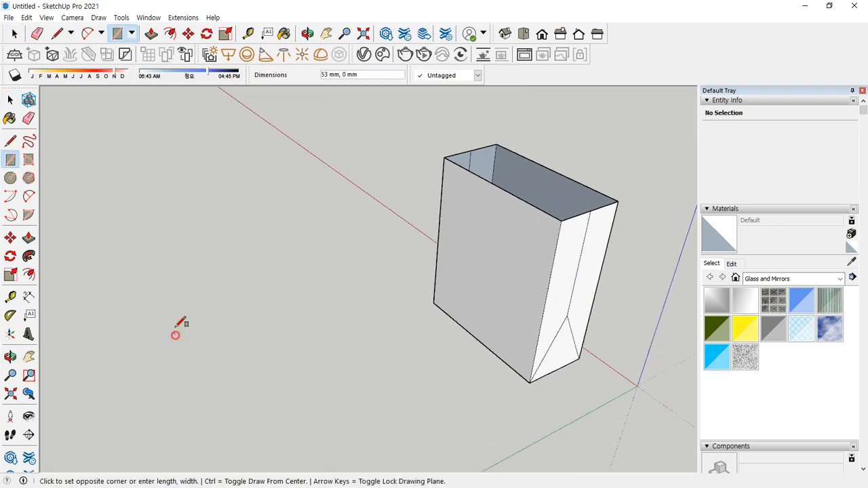
{"action": "left_click", "coordinate": [239, 245]}
- Scale the rectangle's face uniformly from its corners and along the green axis from one side, keeping the opposite grip fixed
{"action": "key", "text": "space"}
{"action": "key", "text": "s"}
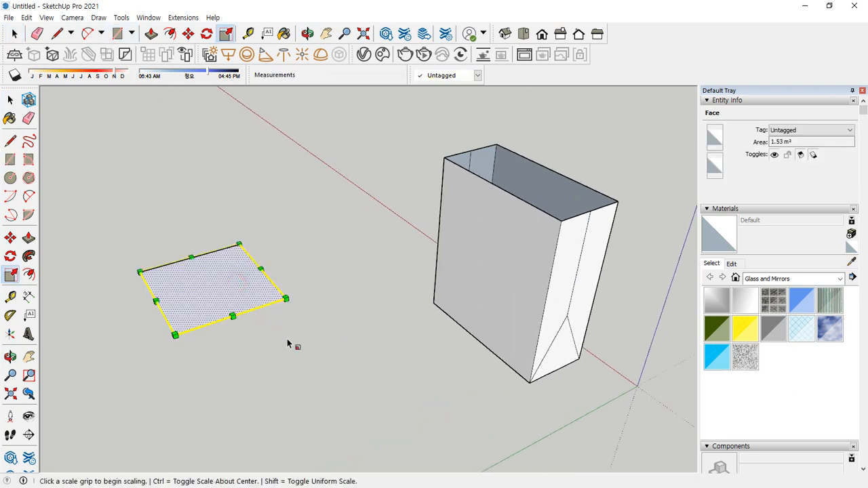
{"action": "left_click", "coordinate": [238, 244]}
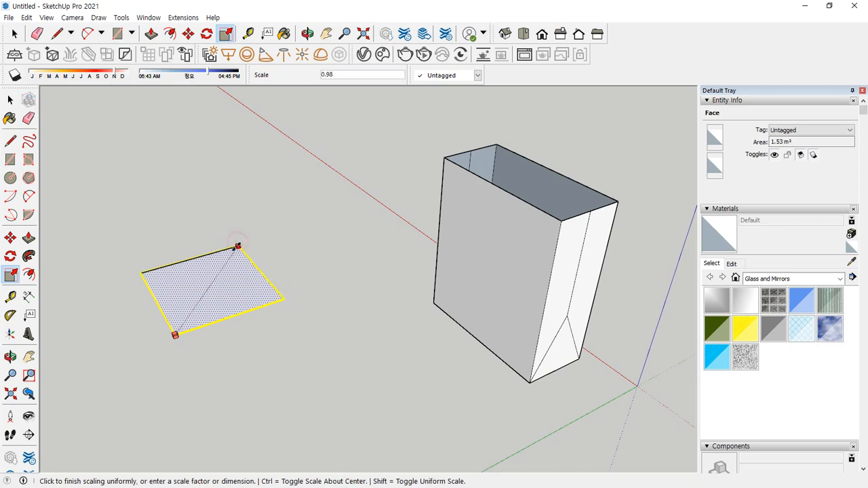
{"action": "left_click", "coordinate": [233, 250]}
{"action": "left_click", "coordinate": [263, 269]}
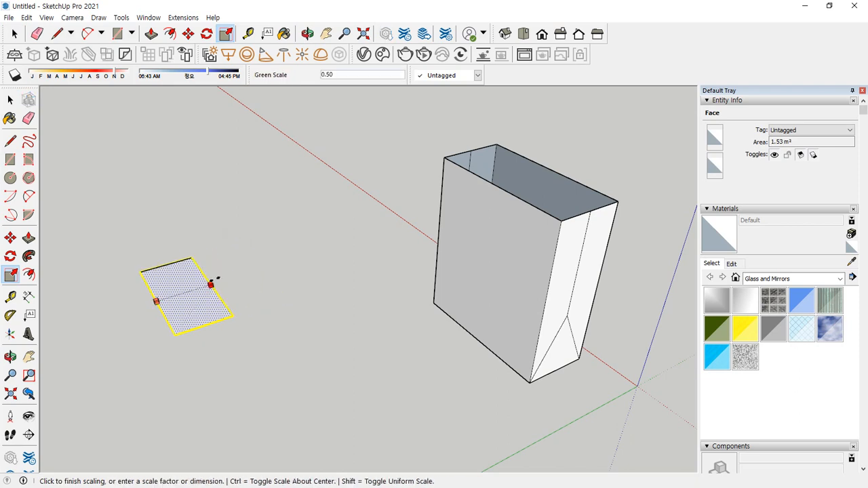
{"action": "left_click", "coordinate": [246, 269]}
{"action": "left_click", "coordinate": [271, 300]}
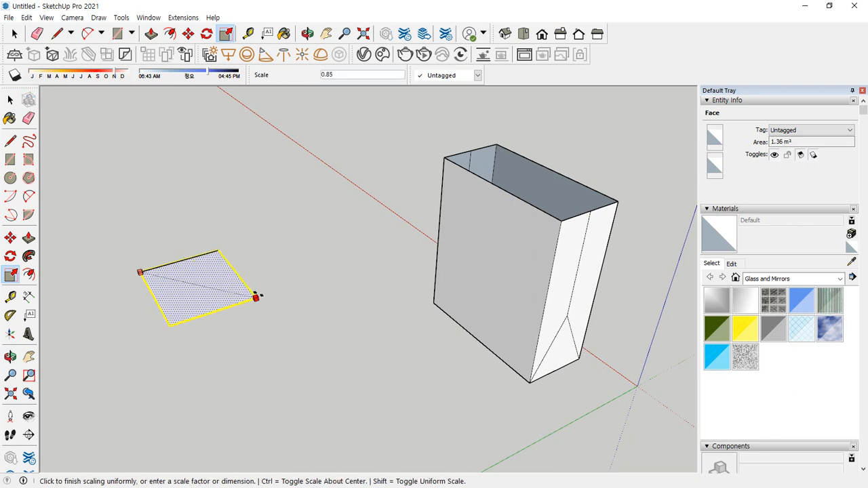
{"action": "left_click", "coordinate": [271, 301]}
- Try scaling the rectangle about its centre to 0.50 along the green axis, without applying it
{"action": "left_click", "coordinate": [254, 269]}
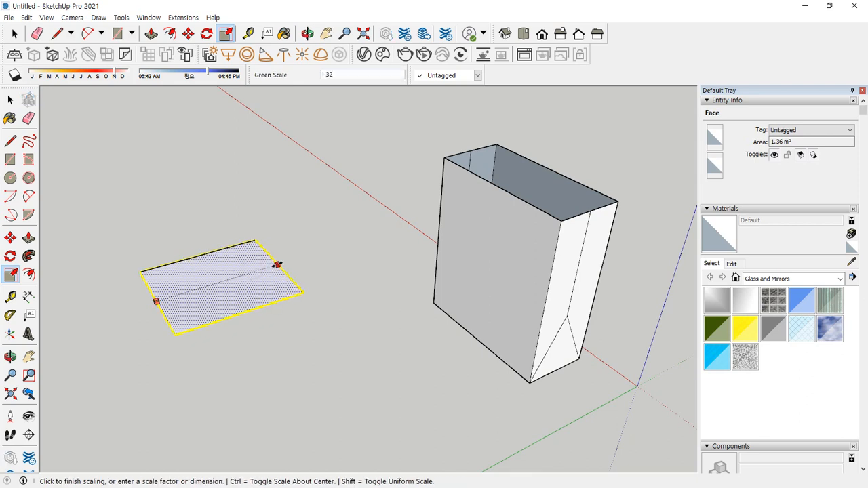
{"action": "key", "text": "ctrl"}
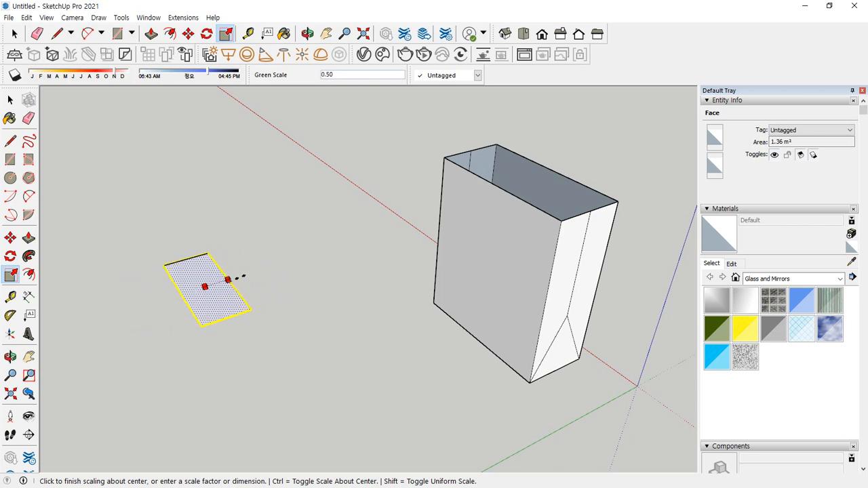
{"action": "key", "text": "Escape"}
{"action": "key", "text": "space"}
{"action": "left_click", "coordinate": [318, 221]}
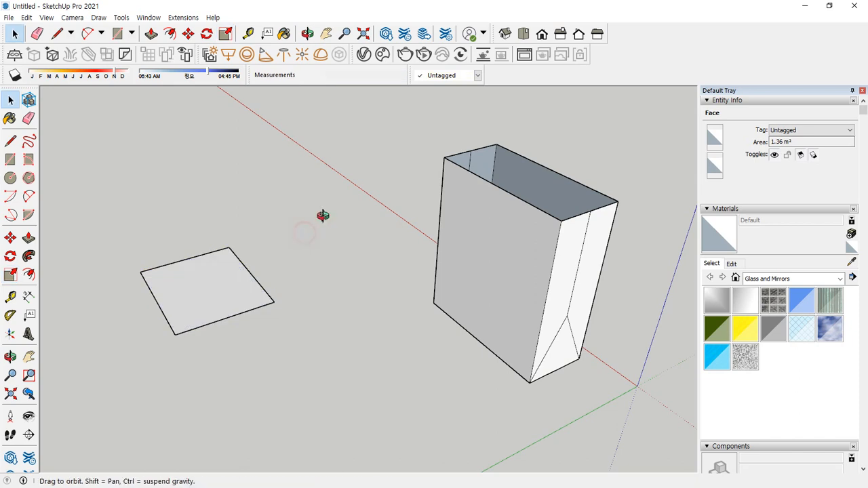
- Scale both end faces' vertical centre lines together about their centre to about 0.56 along the red axis, folding the ends inward
{"action": "middle_click_drag", "start_coordinate": [322, 215], "coordinate": [300, 261]}
{"action": "left_click", "coordinate": [488, 199]}
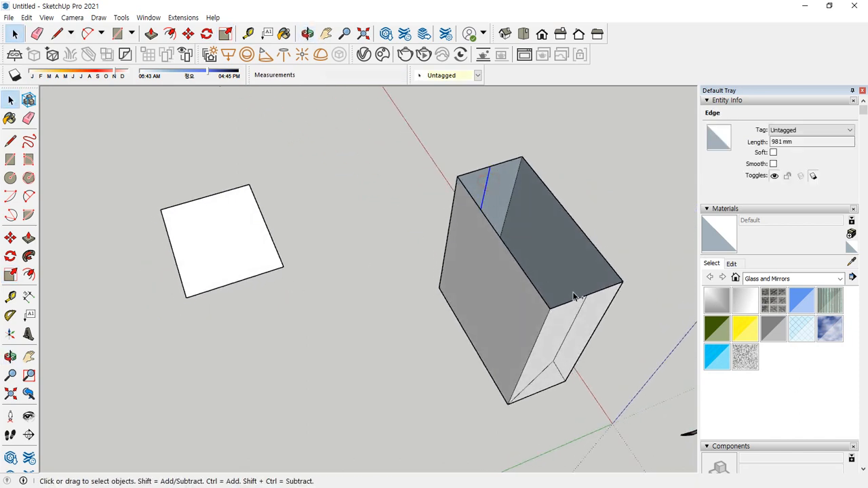
{"action": "left_click", "coordinate": [580, 311], "text": "shift"}
{"action": "key", "text": "s"}
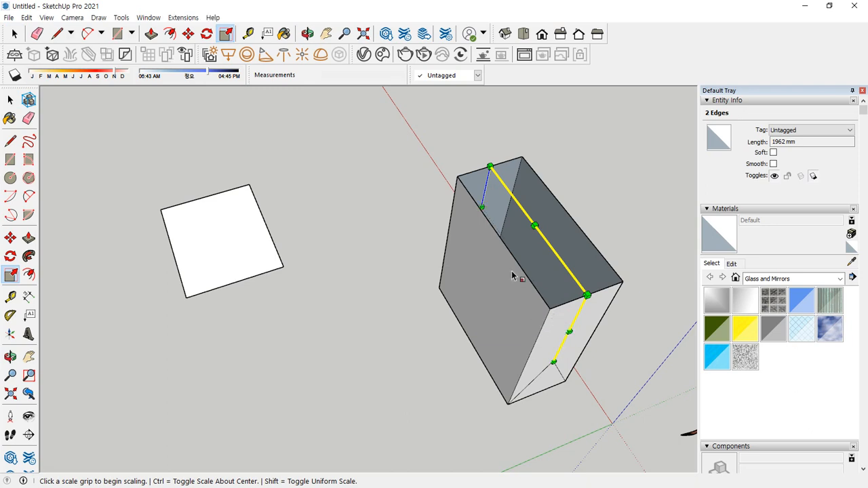
{"action": "left_click", "coordinate": [569, 333]}
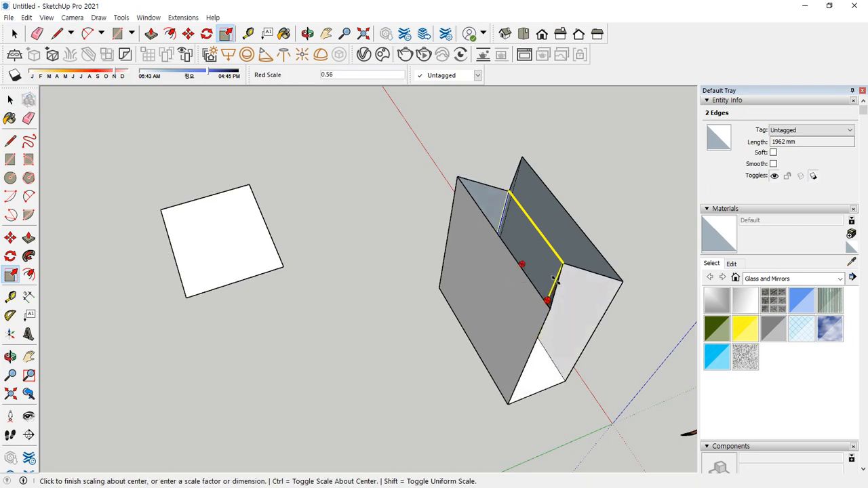
{"action": "left_click", "coordinate": [558, 286]}
{"action": "middle_click_drag", "start_coordinate": [559, 286], "coordinate": [291, 238]}
{"action": "middle_click_drag", "start_coordinate": [551, 314], "coordinate": [541, 386]}
{"action": "key", "text": "space"}
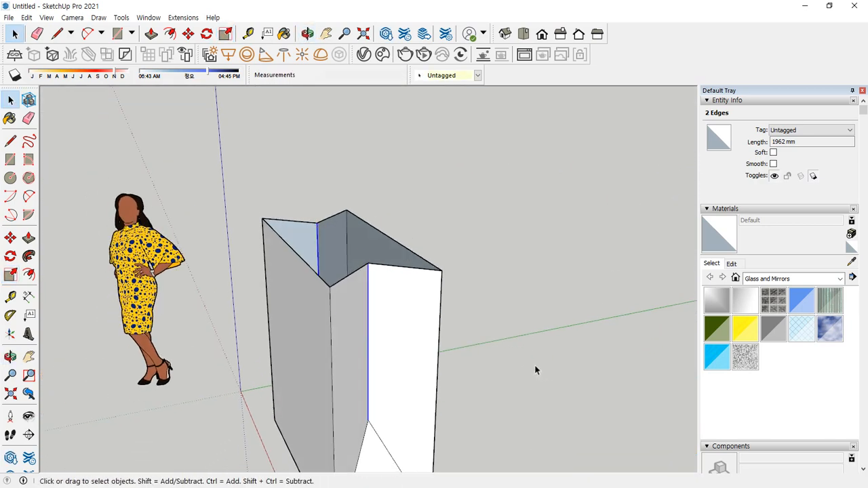
{"action": "left_click", "coordinate": [532, 360]}
- Delete everything in the model, including the folded box, the rectangle and the scale figure
{"action": "scroll", "coordinate": [470, 342], "scroll_direction": "down", "scroll_amount": 6}
{"action": "middle_click_drag", "start_coordinate": [464, 369], "coordinate": [454, 346]}
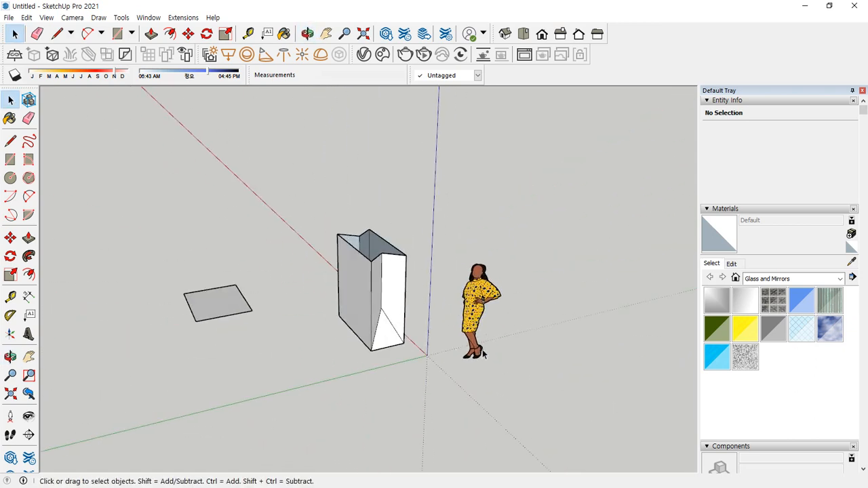
{"action": "key", "text": "ctrl+a"}
{"action": "key", "text": "Delete"}
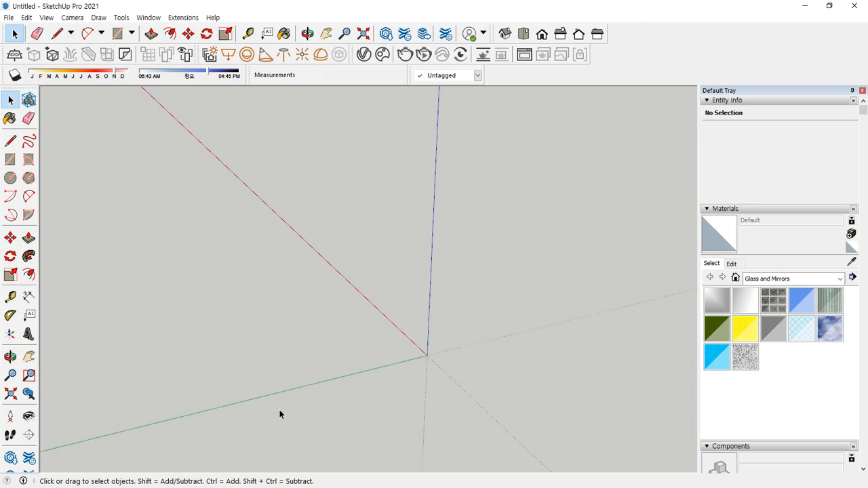
- Draw a 100 × 100 mm rectangle on the ground plane near the origin
{"action": "middle_click_drag", "start_coordinate": [279, 410], "coordinate": [364, 337]}
{"action": "key", "text": "shift+z"}
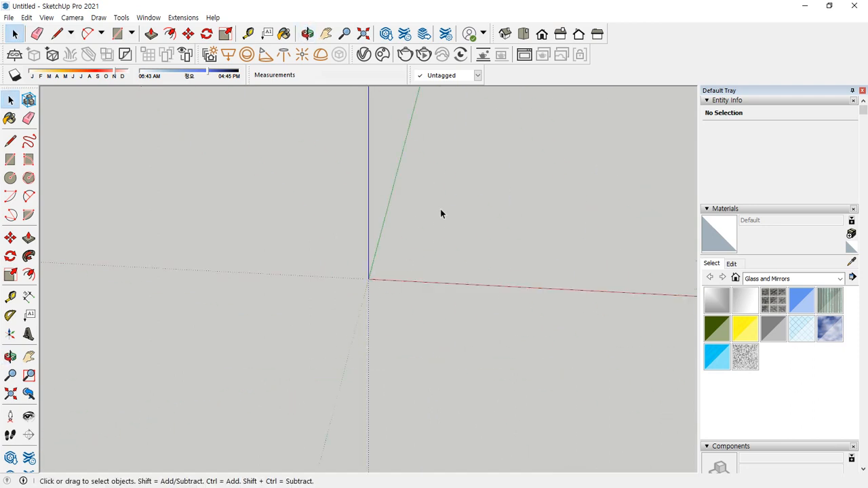
{"action": "middle_click_drag", "start_coordinate": [440, 214], "coordinate": [378, 278]}
{"action": "key", "text": "r"}
{"action": "left_click", "coordinate": [360, 306]}
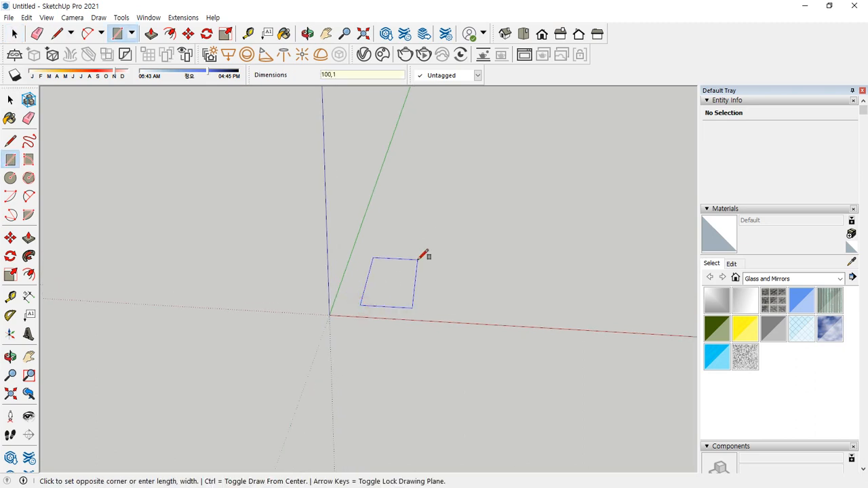
{"action": "key", "text": "Return"}
{"action": "scroll", "coordinate": [387, 294], "scroll_direction": "up", "scroll_amount": 6}
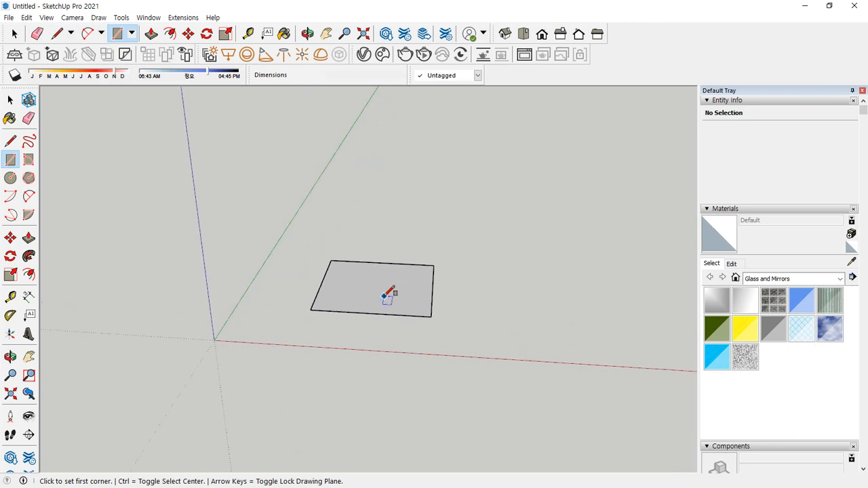
- Push/Pull the square face up 150 mm into a box
{"action": "middle_click_drag", "start_coordinate": [387, 296], "coordinate": [298, 299]}
{"action": "scroll", "coordinate": [326, 291], "scroll_direction": "down", "scroll_amount": 2}
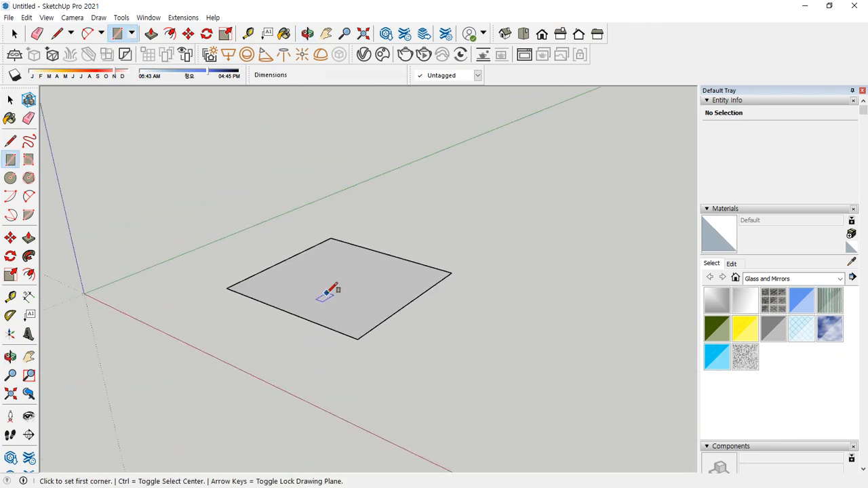
{"action": "key", "text": "p"}
{"action": "left_click", "coordinate": [372, 292]}
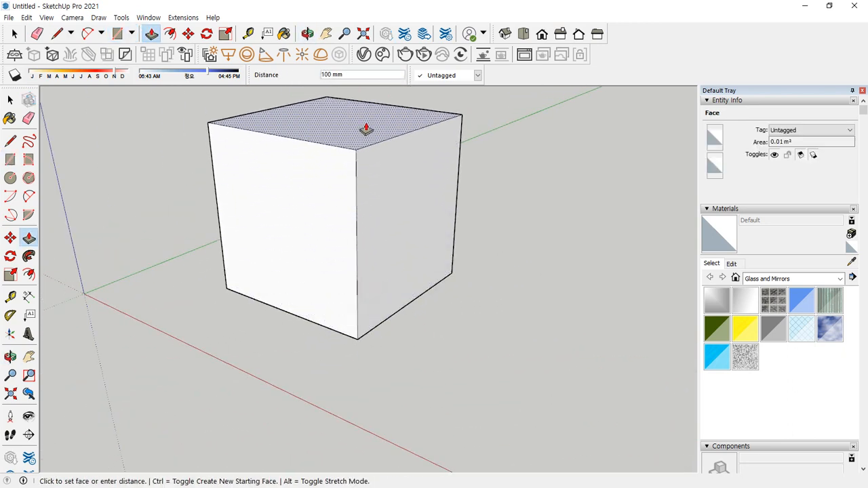
{"action": "type", "text": "150"}
{"action": "key", "text": "Return"}
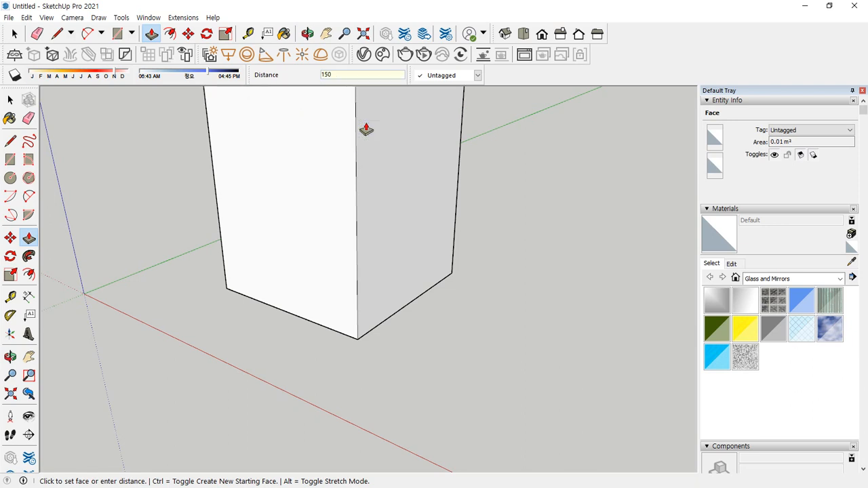
{"action": "scroll", "coordinate": [358, 163], "scroll_direction": "down", "scroll_amount": 4}
{"action": "middle_click_drag", "start_coordinate": [349, 168], "coordinate": [327, 326], "text": "shift"}
- Stack three 50 mm sections on the box's top face with Push/Pull, creating a new starting face for each one
{"action": "key", "text": "p"}
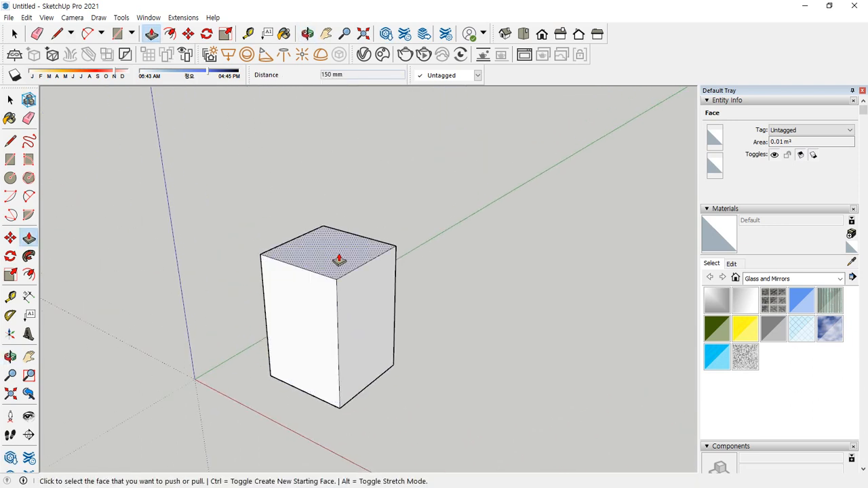
{"action": "left_click", "coordinate": [336, 249]}
{"action": "key", "text": "ctrl"}
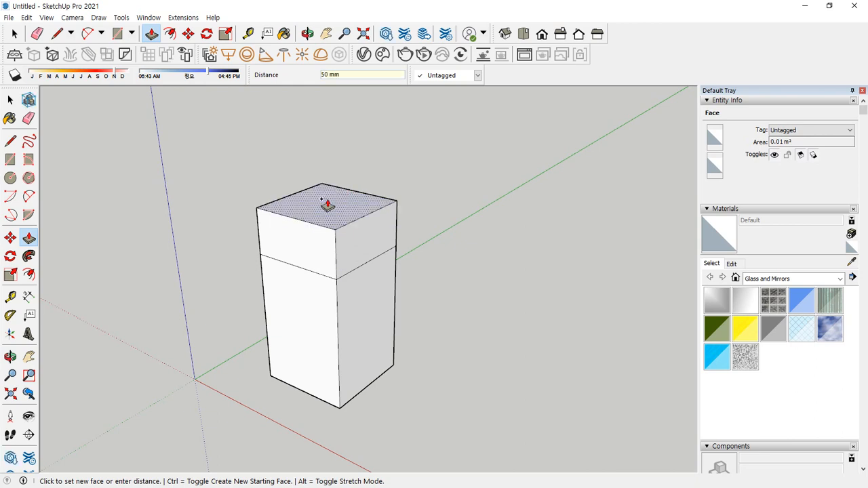
{"action": "left_click", "coordinate": [327, 204]}
{"action": "left_click", "coordinate": [326, 201]}
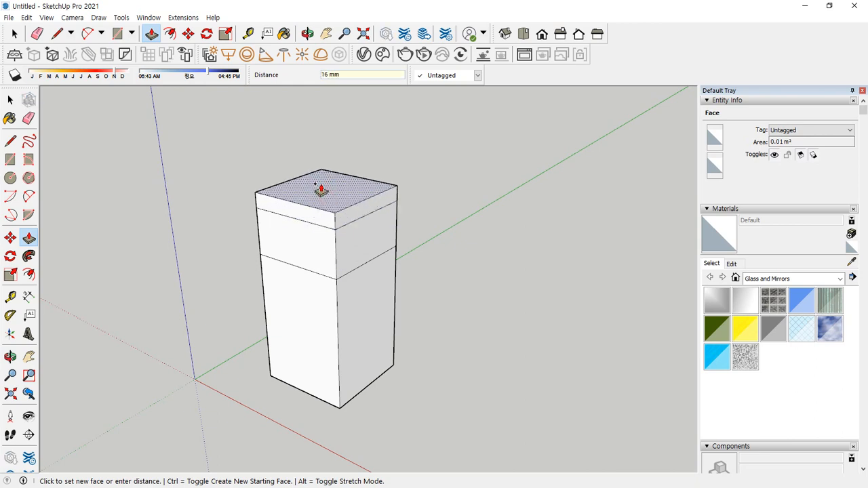
{"action": "key", "text": "Return"}
{"action": "left_click", "coordinate": [329, 165]}
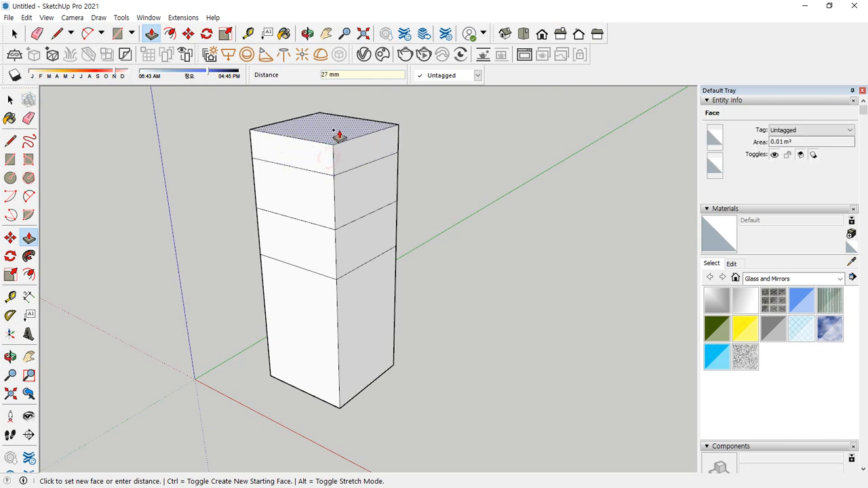
{"action": "type", "text": "50"}
{"action": "key", "text": "Return"}
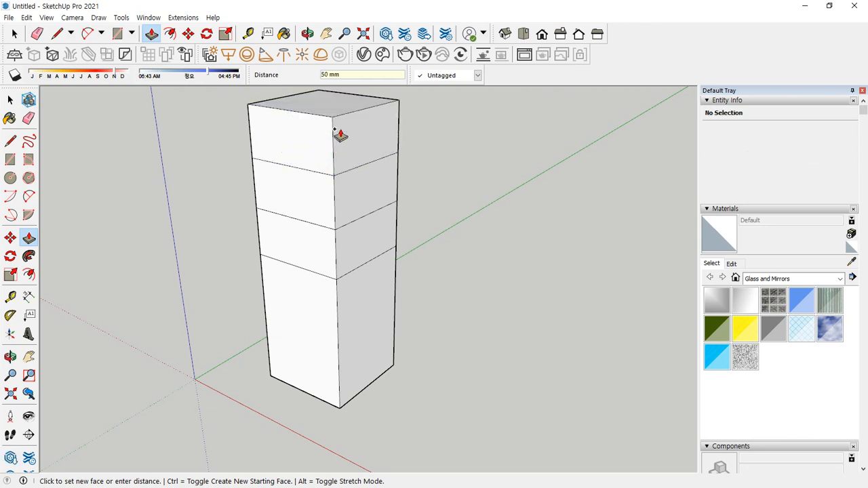
{"action": "mouse_move", "coordinate": [458, 238]}
{"action": "middle_mouse_down"}
{"action": "mouse_move", "coordinate": [413, 230]}
{"action": "mouse_move", "coordinate": [451, 242]}
{"action": "middle_mouse_up"}
{"action": "key", "text": "space"}
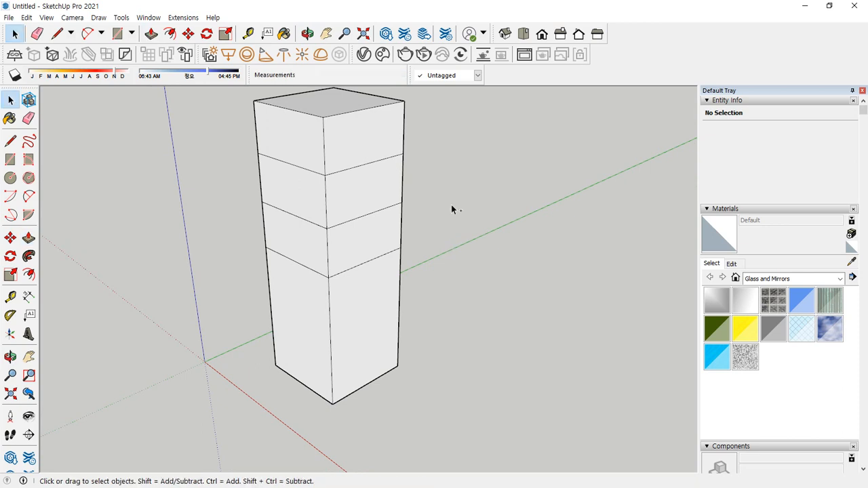
- Draw a triangle in the lowest 50 mm band, joining its lower corners to the midpoint of the band's upper edge
{"action": "key", "text": "l"}
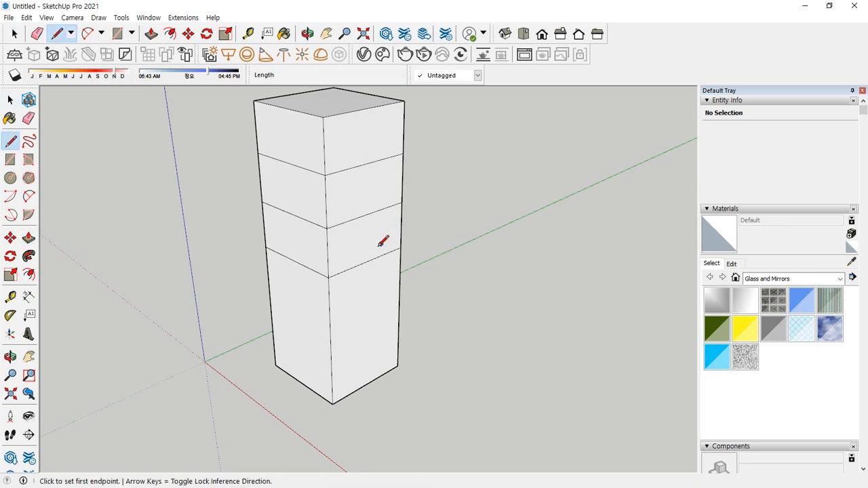
{"action": "left_click", "coordinate": [330, 276]}
{"action": "left_click", "coordinate": [367, 214]}
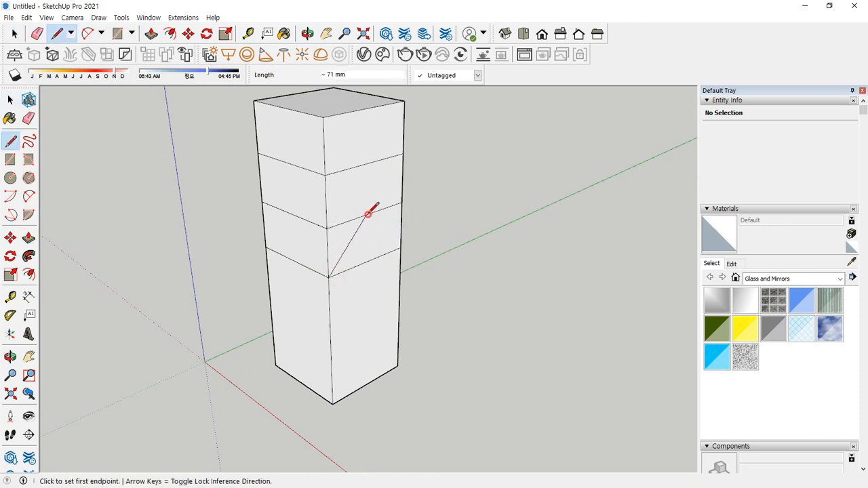
{"action": "left_click", "coordinate": [400, 247]}
{"action": "left_click", "coordinate": [366, 213]}
- Draw a matching triangle in the same band on the opposite side of the box, with its apex at the upper edge's midpoint
{"action": "middle_click_drag", "start_coordinate": [141, 225], "coordinate": [332, 278]}
{"action": "left_click", "coordinate": [353, 298]}
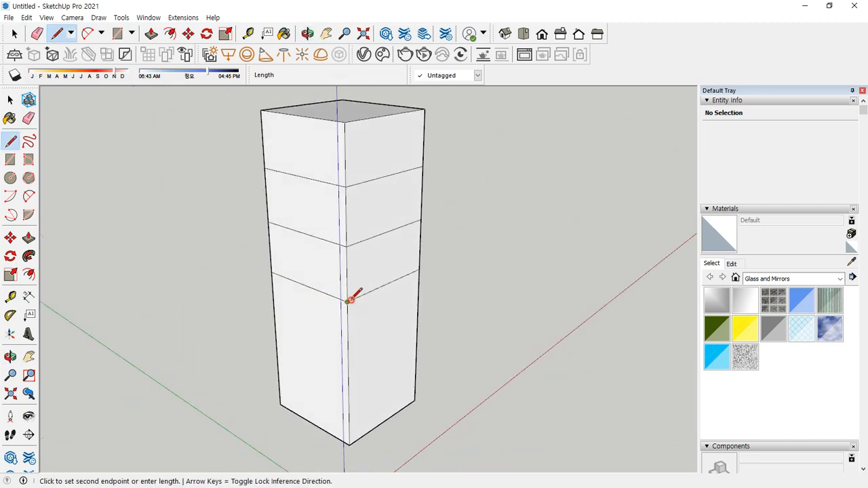
{"action": "left_click", "coordinate": [305, 234]}
{"action": "left_click", "coordinate": [306, 233]}
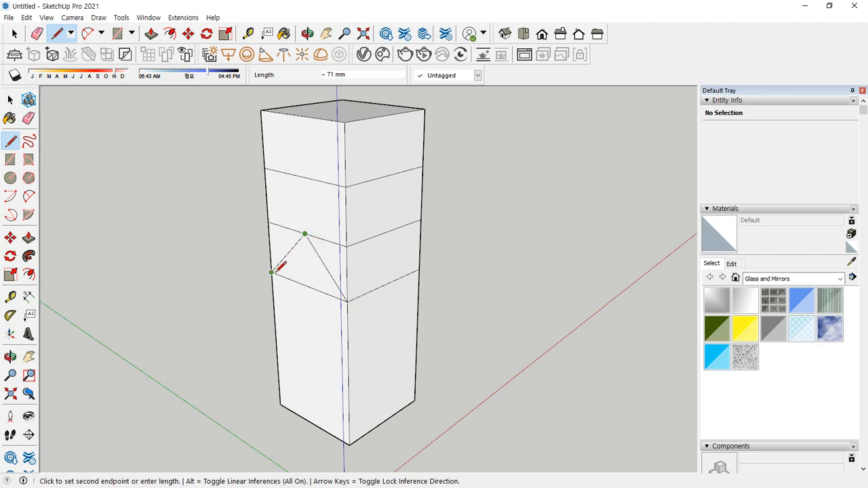
{"action": "left_click", "coordinate": [273, 269]}
{"action": "mouse_move", "coordinate": [385, 264]}
{"action": "middle_mouse_down"}
{"action": "mouse_move", "coordinate": [445, 260]}
{"action": "mouse_move", "coordinate": [77, 254]}
{"action": "mouse_move", "coordinate": [541, 257]}
{"action": "mouse_move", "coordinate": [522, 304]}
{"action": "middle_mouse_up"}
{"action": "key", "text": "space"}
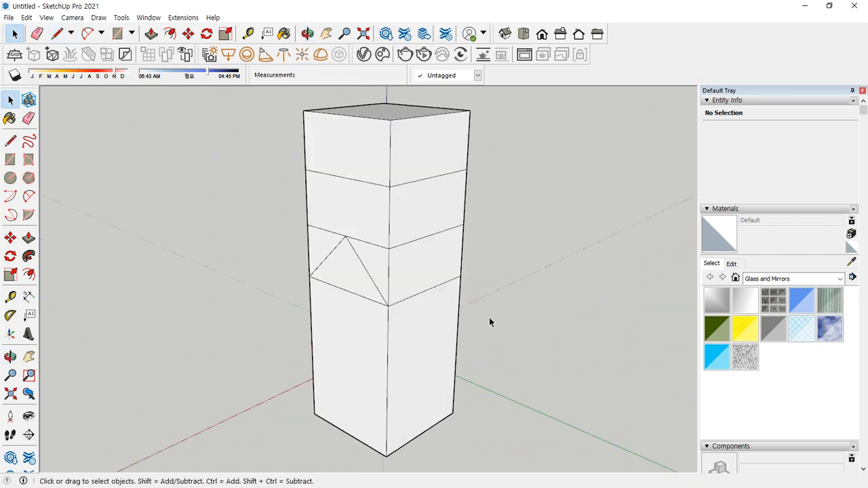
{"action": "key", "text": "e"}
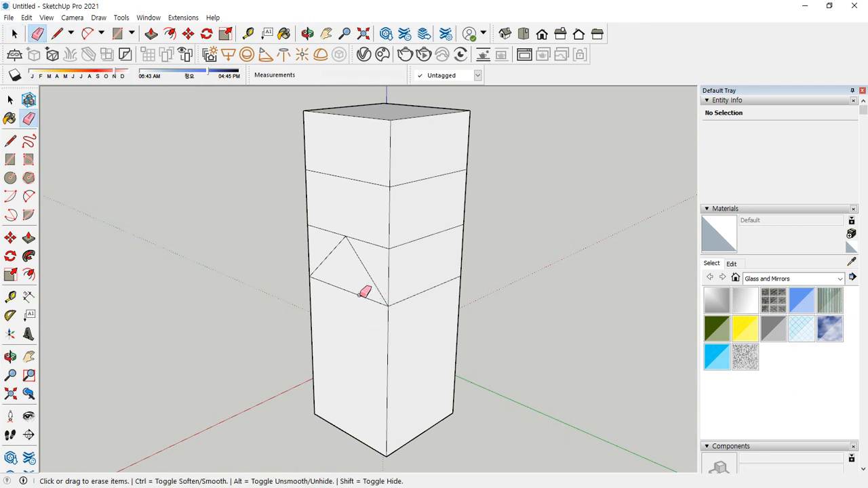
{"action": "key", "text": "space"}
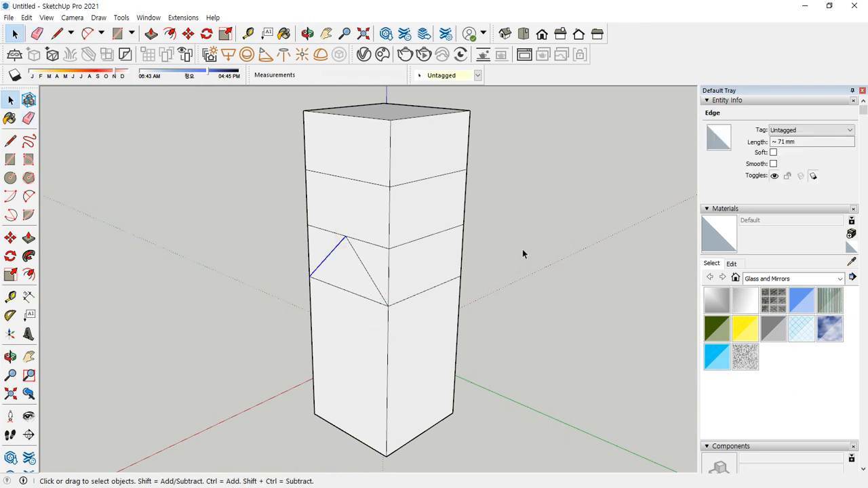
{"action": "scroll", "coordinate": [368, 243], "scroll_direction": "up", "scroll_amount": 2}
{"action": "mouse_move", "coordinate": [341, 248]}
{"action": "left_mouse_down"}
{"action": "mouse_move", "coordinate": [328, 242]}
{"action": "mouse_move", "coordinate": [348, 229]}
{"action": "left_mouse_up"}
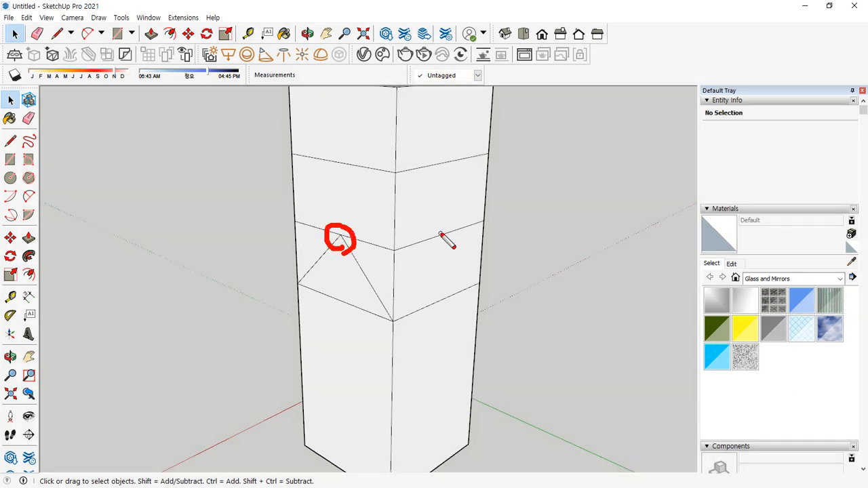
{"action": "key", "text": "Escape"}
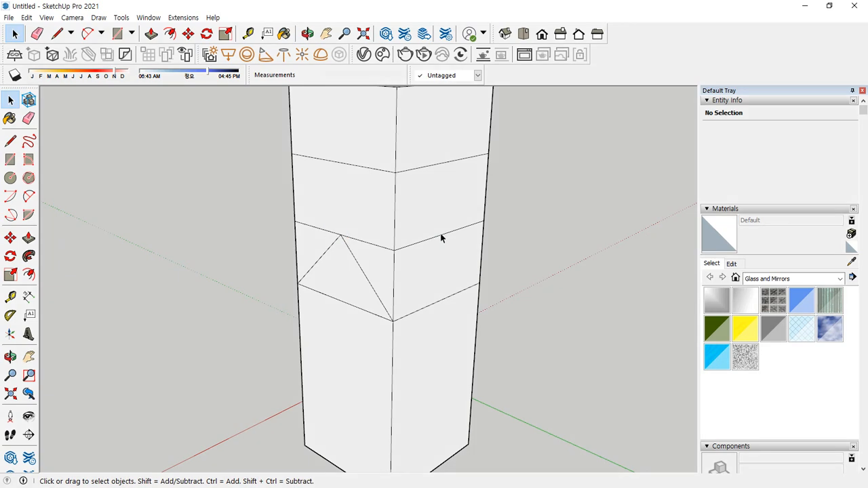
- Try pulling the triangle's apex outward from the box face along the red axis
{"action": "key", "text": "m"}
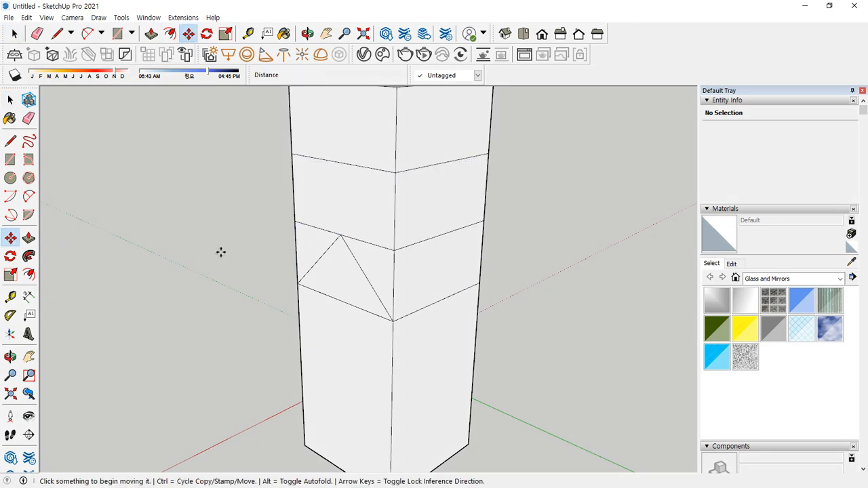
{"action": "left_click", "coordinate": [340, 236]}
{"action": "middle_click_drag", "start_coordinate": [362, 229], "coordinate": [331, 163]}
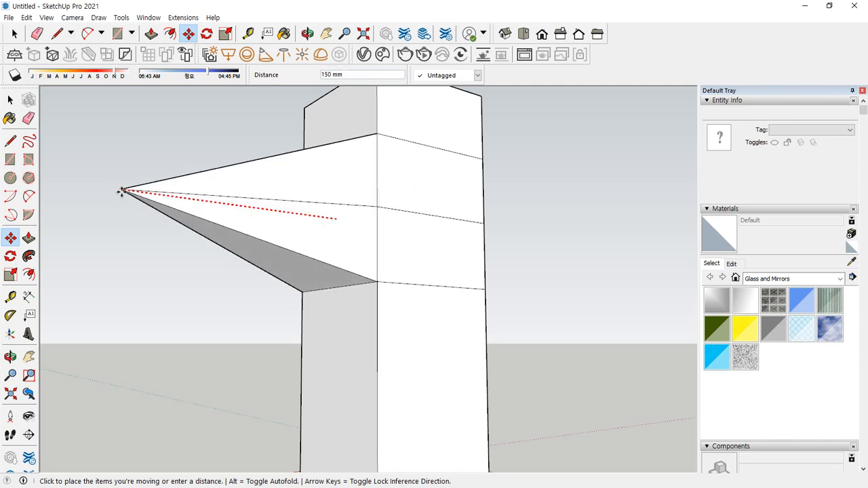
{"action": "left_click", "coordinate": [438, 214]}
{"action": "middle_click_drag", "start_coordinate": [438, 215], "coordinate": [174, 260]}
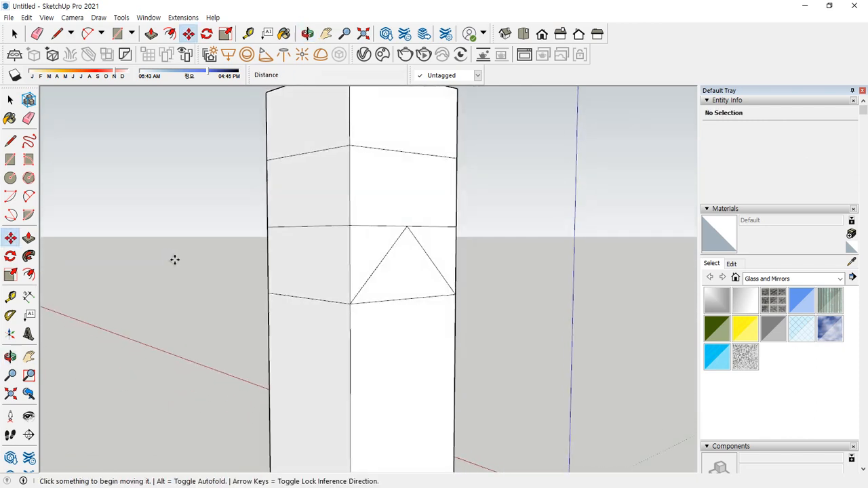
- Try moving the triangle's apex 50 mm into the box with the direction locked to the red axis, and undo the move
{"action": "left_click", "coordinate": [407, 229]}
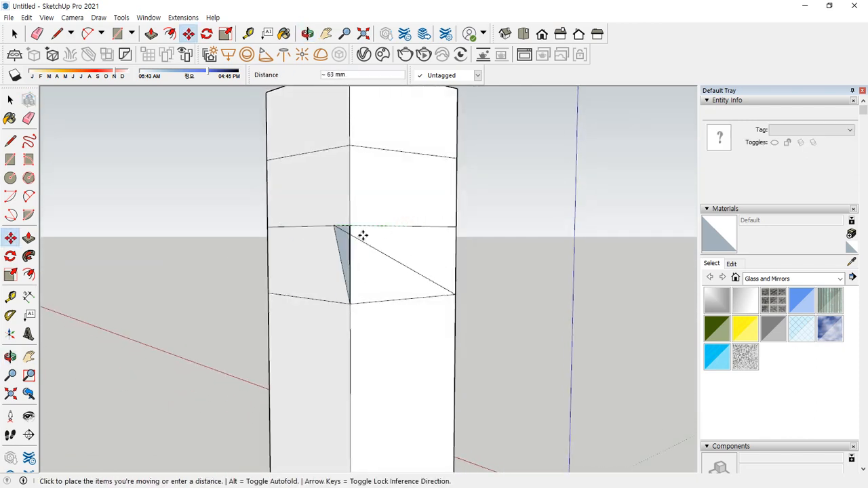
{"action": "key", "text": "Right"}
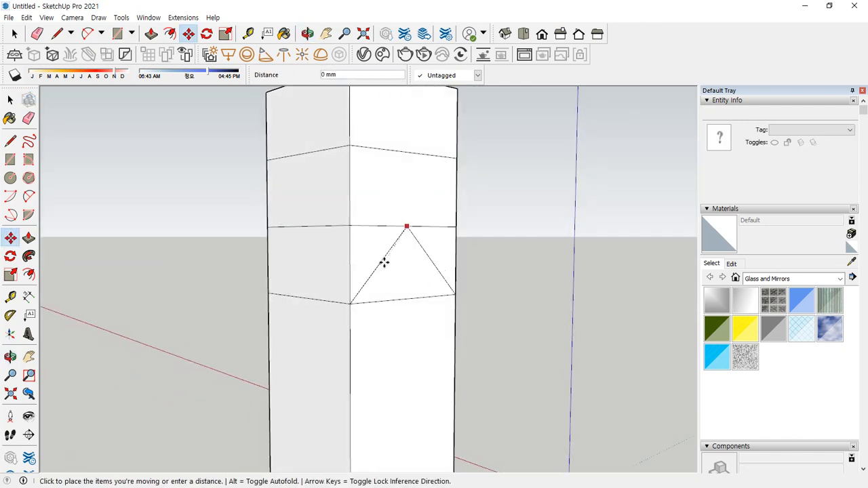
{"action": "middle_click_drag", "start_coordinate": [289, 260], "coordinate": [339, 297]}
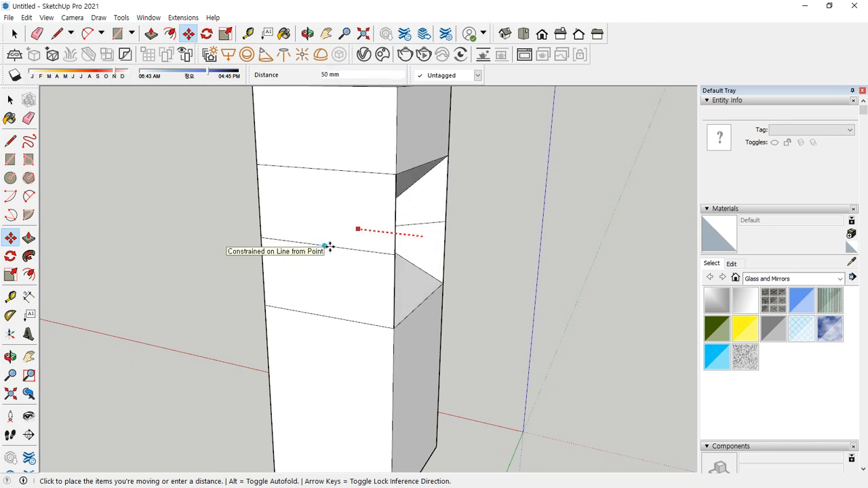
{"action": "left_click", "coordinate": [320, 247]}
{"action": "key", "text": "space"}
{"action": "middle_click_drag", "start_coordinate": [516, 266], "coordinate": [420, 268]}
{"action": "key", "text": "ctrl+z"}
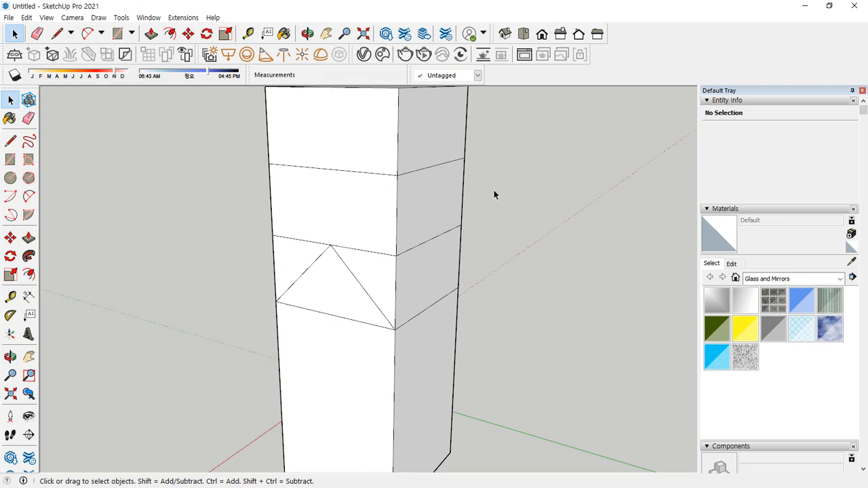
- Try moving the uppermost dividing edge above the triangle outward, without applying it, and clear the selection
{"action": "middle_click_drag", "start_coordinate": [493, 195], "coordinate": [476, 236]}
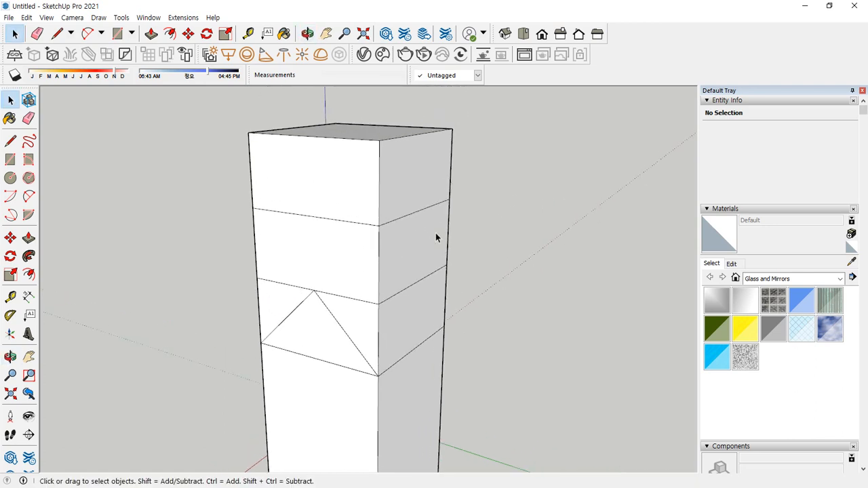
{"action": "left_click", "coordinate": [353, 225]}
{"action": "key", "text": "m"}
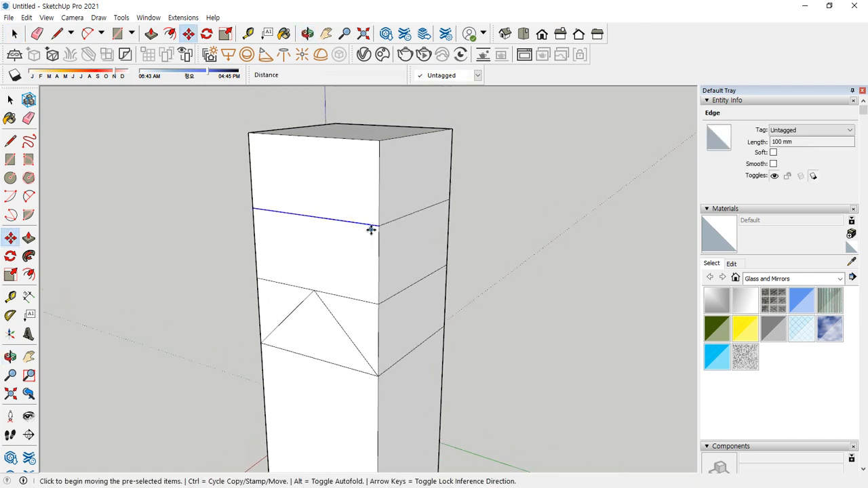
{"action": "left_click", "coordinate": [373, 224]}
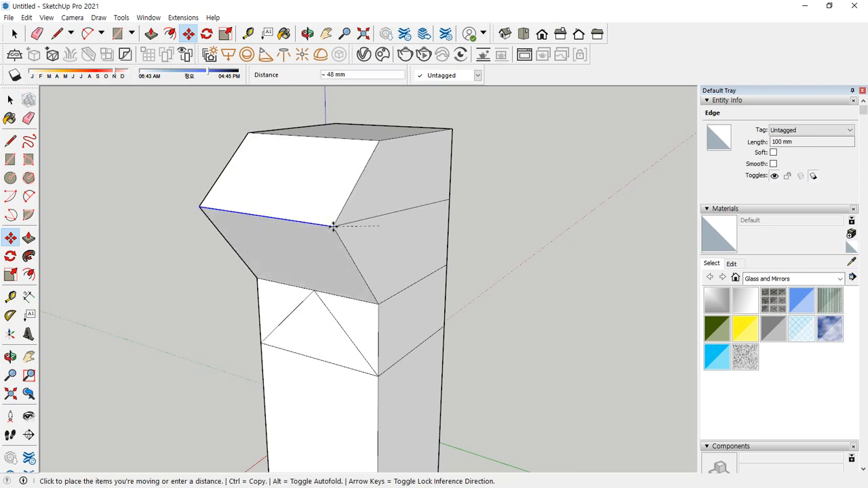
{"action": "key", "text": "Escape"}
{"action": "key", "text": "space"}
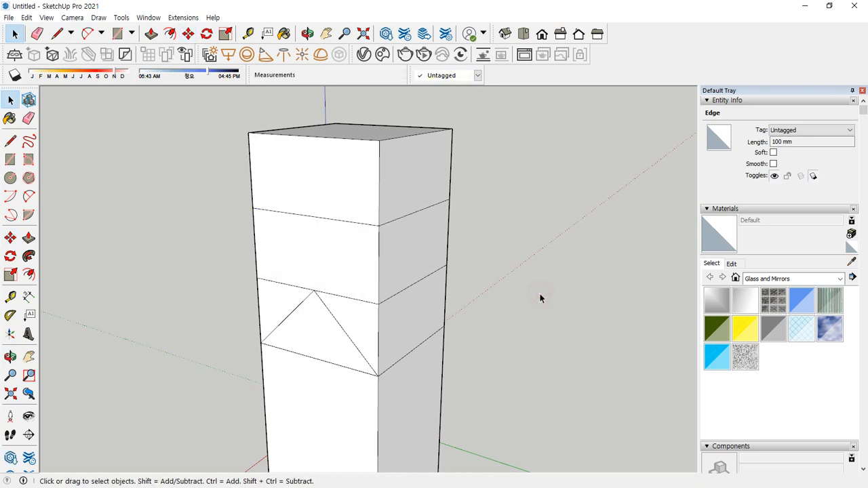
{"action": "left_click", "coordinate": [540, 296]}
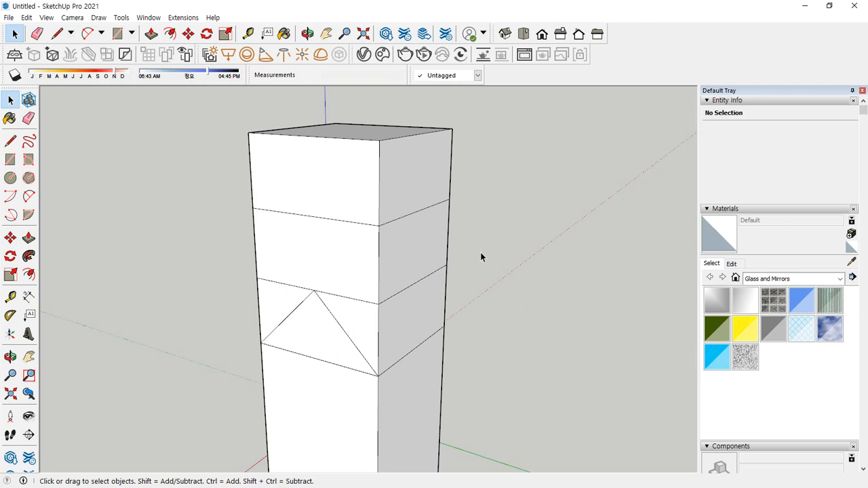
- Try moving the uppermost dividing edge above the triangle into the box, and clear the selection
{"action": "left_click", "coordinate": [312, 217]}
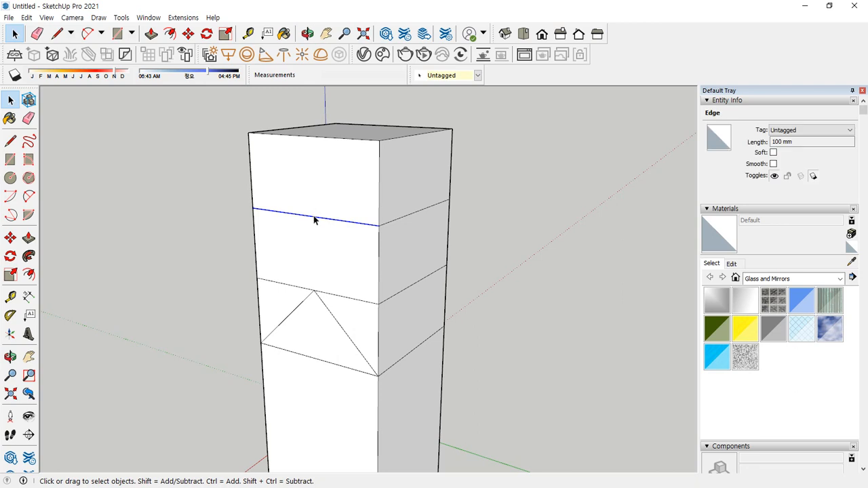
{"action": "key", "text": "m"}
{"action": "left_click", "coordinate": [345, 220]}
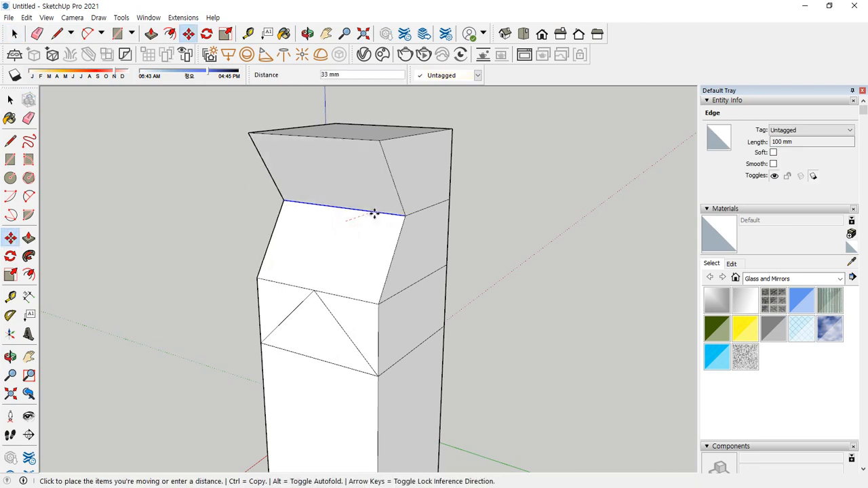
{"action": "key", "text": "Escape"}
{"action": "key", "text": "space"}
{"action": "left_click", "coordinate": [488, 249]}
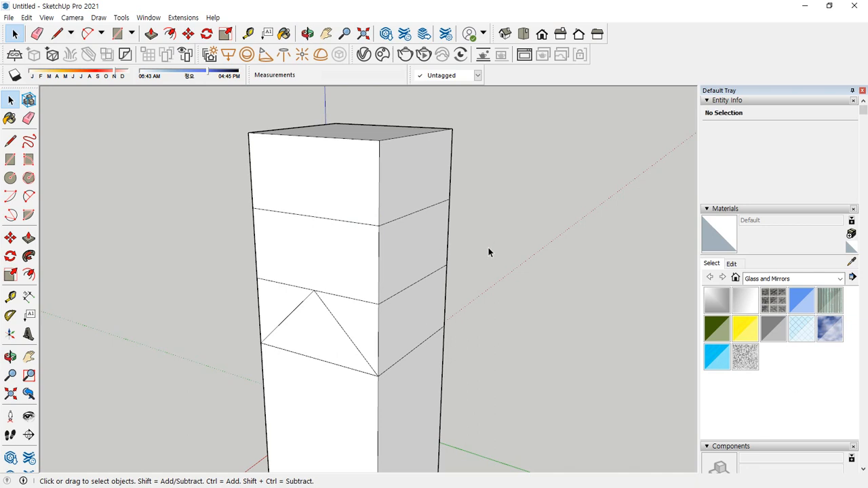
- Move the triangle's apex into the box, locked to the red axis, level with the adjacent face's edge midpoint
{"action": "key", "text": "m"}
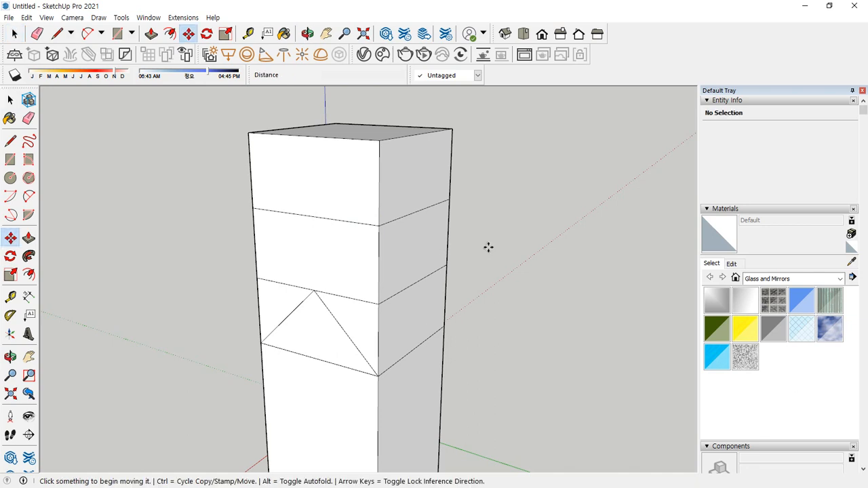
{"action": "left_click", "coordinate": [313, 292]}
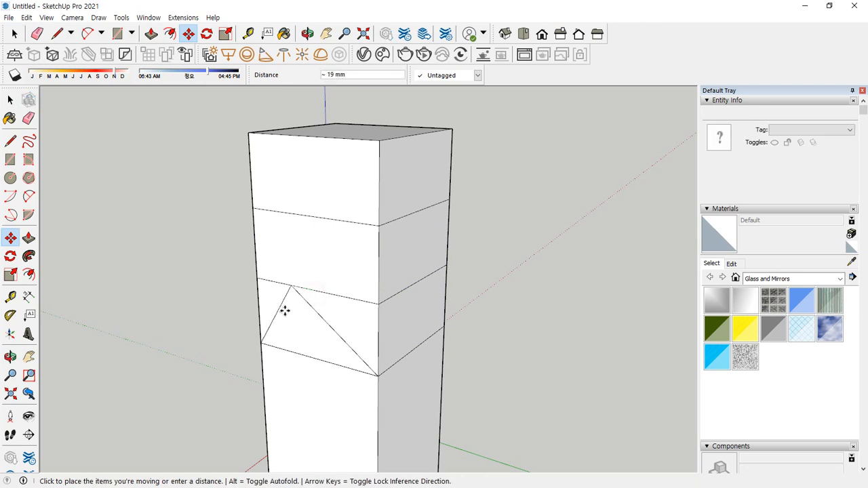
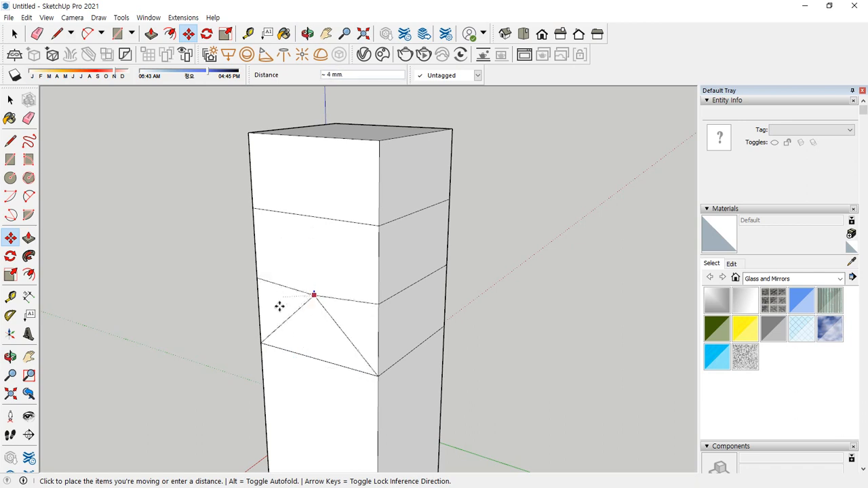
{"action": "middle_click_drag", "start_coordinate": [279, 306], "coordinate": [236, 341]}
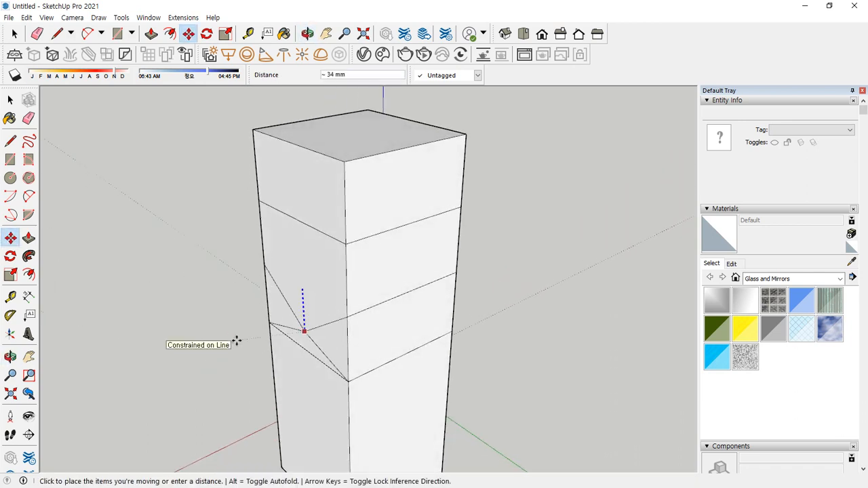
{"action": "key", "text": "Right"}
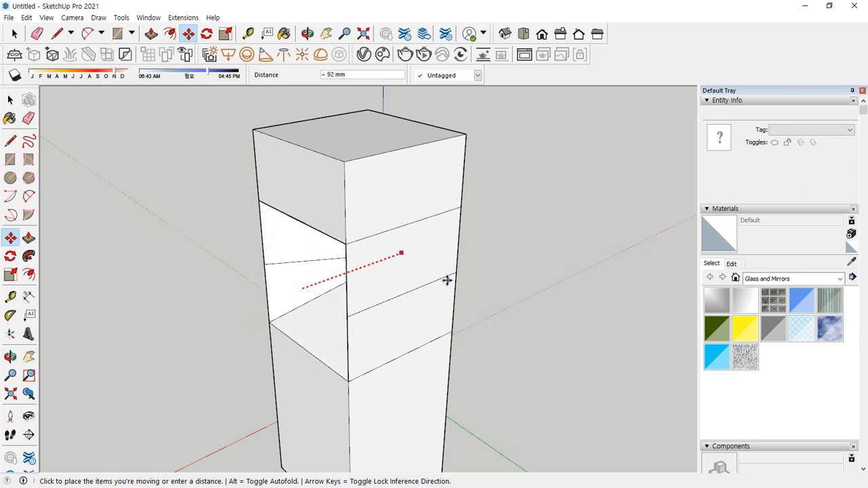
{"action": "left_click", "coordinate": [405, 295]}
- Move the apex of the triangle on the opposite face 50 mm into the box along the red axis
{"action": "middle_click_drag", "start_coordinate": [525, 301], "coordinate": [265, 318]}
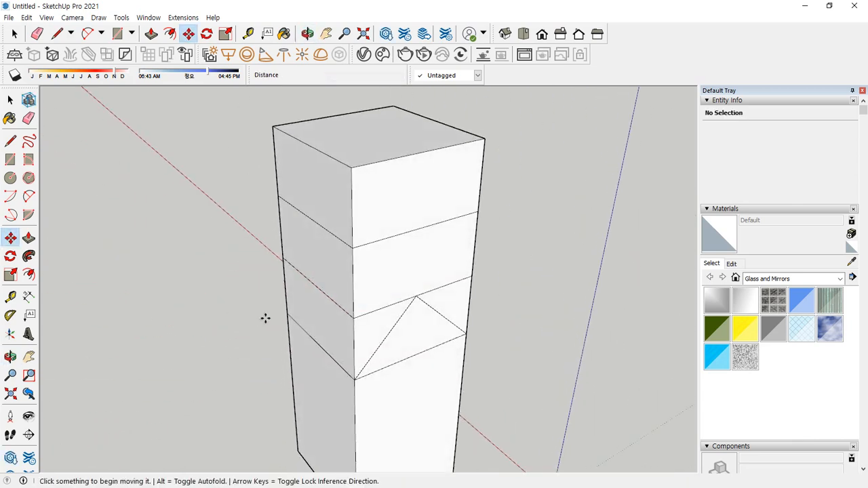
{"action": "left_click", "coordinate": [419, 299]}
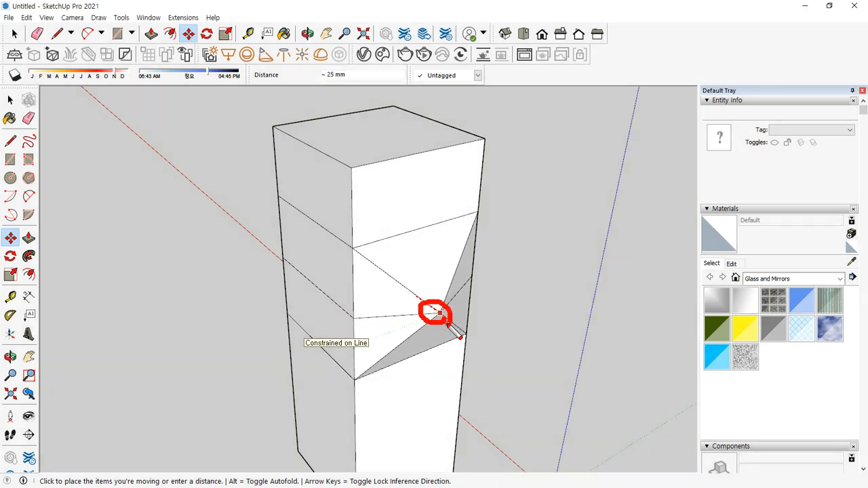
{"action": "left_click_drag", "start_coordinate": [383, 340], "coordinate": [376, 338]}
{"action": "mouse_move", "coordinate": [431, 320]}
{"action": "left_mouse_down"}
{"action": "mouse_move", "coordinate": [374, 336]}
{"action": "mouse_move", "coordinate": [434, 331]}
{"action": "left_mouse_up"}
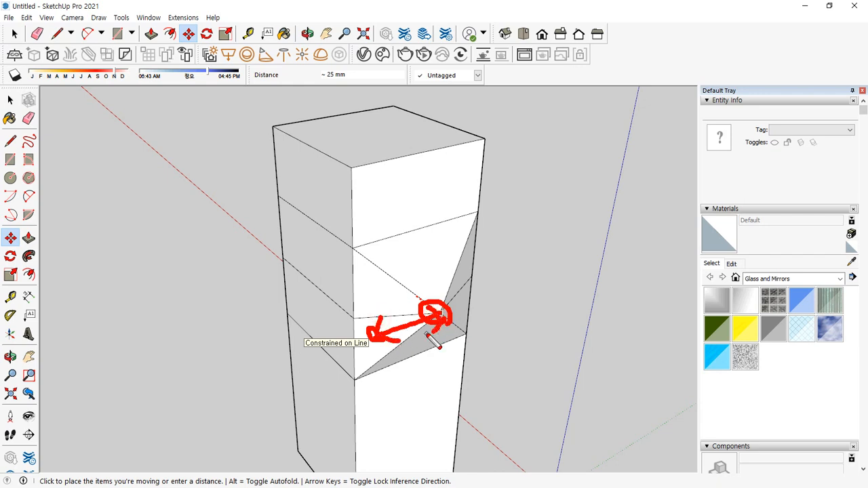
{"action": "key", "text": "Escape"}
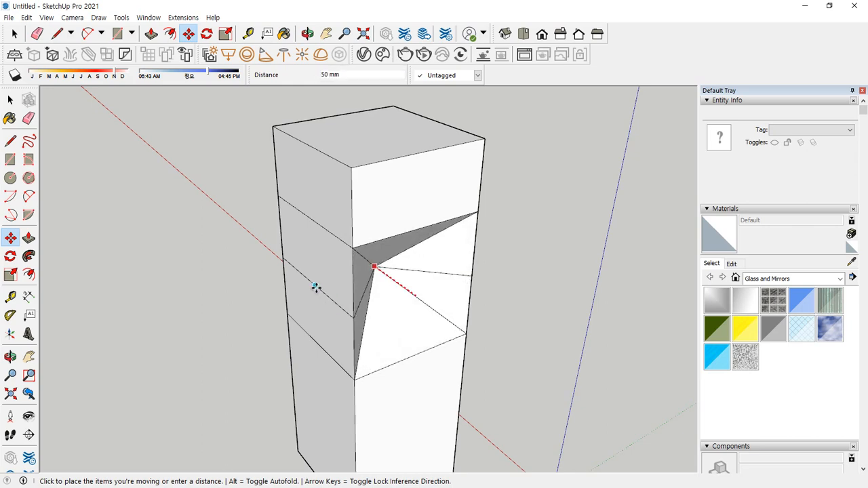
{"action": "left_click", "coordinate": [312, 285]}
{"action": "key", "text": "space"}
{"action": "left_click", "coordinate": [267, 359]}
- Select the whole top section and move it straight down until its lower corner meets the next dividing line
{"action": "middle_click_drag", "start_coordinate": [251, 357], "coordinate": [222, 281]}
{"action": "middle_click_drag", "start_coordinate": [520, 321], "coordinate": [443, 347]}
{"action": "middle_click_drag", "start_coordinate": [506, 347], "coordinate": [480, 356]}
{"action": "middle_click_drag", "start_coordinate": [509, 208], "coordinate": [461, 210]}
{"action": "middle_click_drag", "start_coordinate": [206, 186], "coordinate": [291, 88]}
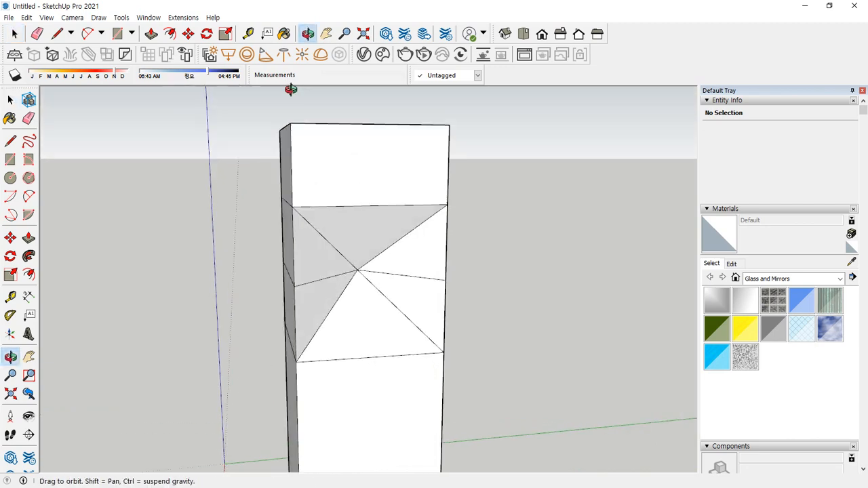
{"action": "left_click_drag", "start_coordinate": [224, 93], "coordinate": [539, 231]}
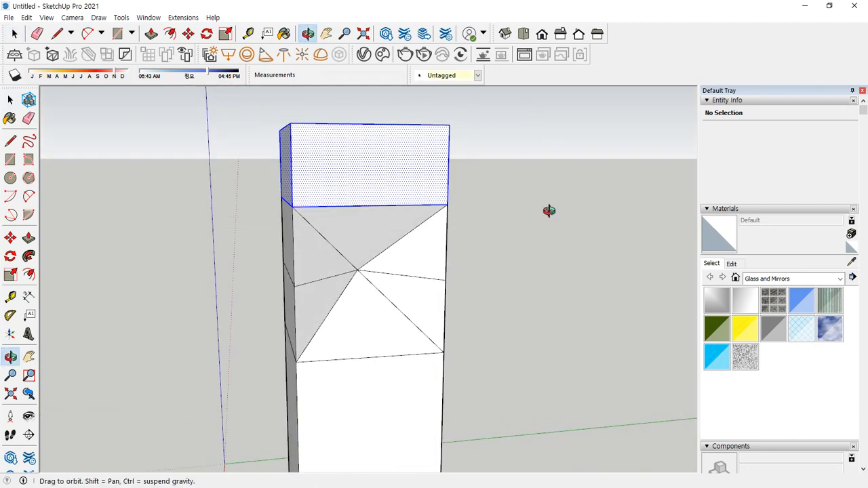
{"action": "middle_click_drag", "start_coordinate": [548, 210], "coordinate": [697, 270]}
{"action": "middle_click_drag", "start_coordinate": [439, 271], "coordinate": [373, 233]}
{"action": "key", "text": "m"}
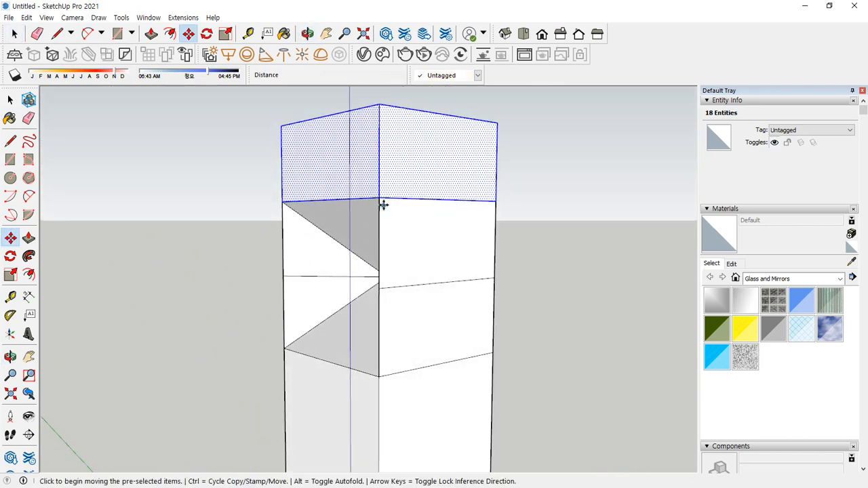
{"action": "left_click", "coordinate": [380, 198]}
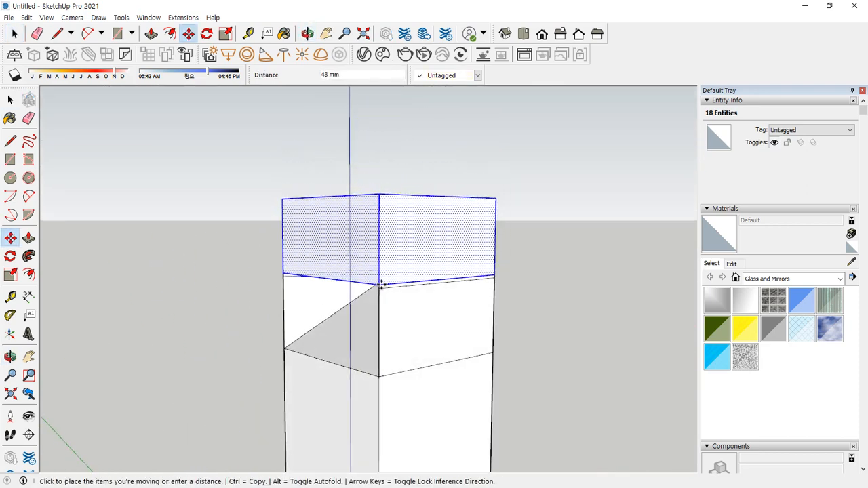
{"action": "left_click", "coordinate": [380, 289]}
- Examine the folded triangular faces beneath the lowered top section from below and from the side
{"action": "middle_click_drag", "start_coordinate": [494, 311], "coordinate": [593, 200]}
{"action": "scroll", "coordinate": [368, 291], "scroll_direction": "up", "scroll_amount": 4}
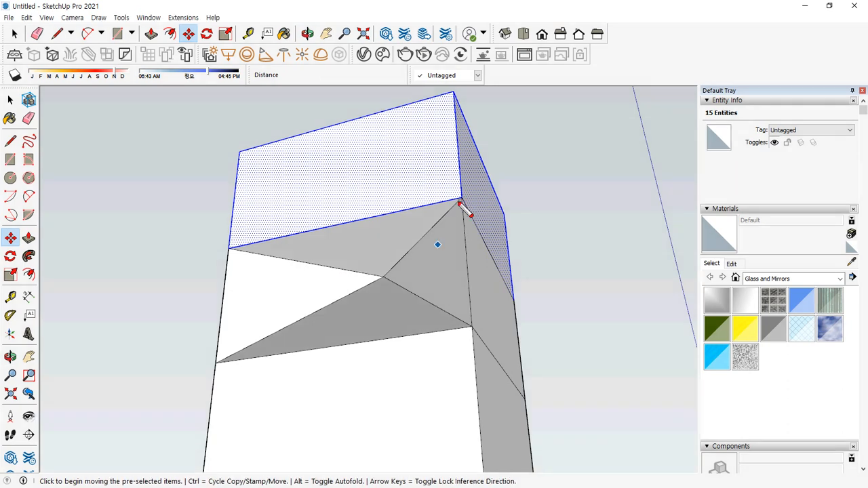
{"action": "mouse_move", "coordinate": [453, 205]}
{"action": "left_mouse_down"}
{"action": "mouse_move", "coordinate": [387, 282]}
{"action": "mouse_move", "coordinate": [234, 247]}
{"action": "left_mouse_up"}
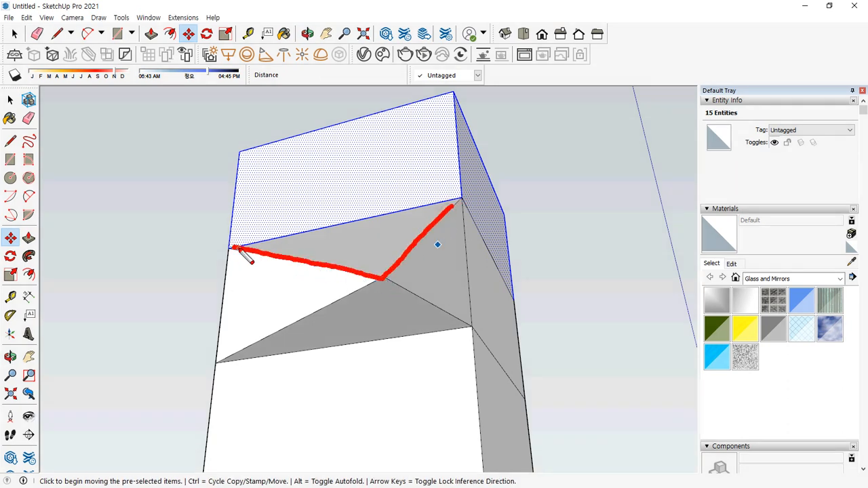
{"action": "key", "text": "space"}
{"action": "left_click", "coordinate": [558, 210]}
{"action": "key", "text": "o"}
{"action": "mouse_move", "coordinate": [552, 184]}
{"action": "left_mouse_down"}
{"action": "mouse_move", "coordinate": [482, 269]}
{"action": "mouse_move", "coordinate": [583, 312]}
{"action": "mouse_move", "coordinate": [620, 289]}
{"action": "mouse_move", "coordinate": [333, 350]}
{"action": "mouse_move", "coordinate": [592, 346]}
{"action": "mouse_move", "coordinate": [562, 291]}
{"action": "mouse_move", "coordinate": [576, 291]}
{"action": "left_mouse_up"}
{"action": "key", "text": "space"}
{"action": "key", "text": "ctrl+2"}
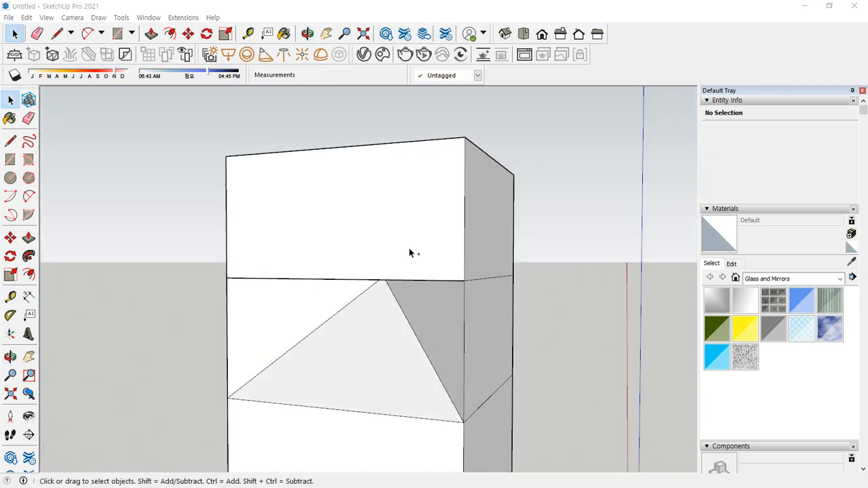
{"action": "middle_click_drag", "start_coordinate": [601, 218], "coordinate": [457, 296]}
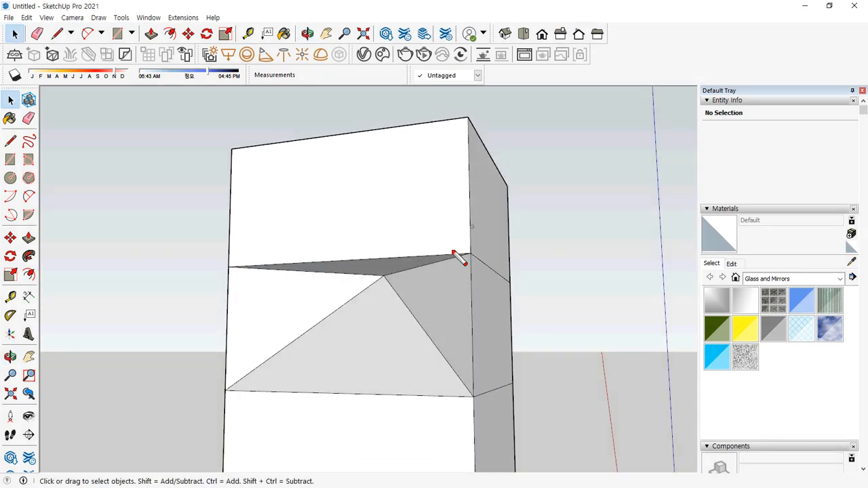
{"action": "mouse_move", "coordinate": [310, 321]}
{"action": "left_mouse_down"}
{"action": "mouse_move", "coordinate": [373, 277]}
{"action": "mouse_move", "coordinate": [422, 302]}
{"action": "left_mouse_up"}
{"action": "mouse_move", "coordinate": [498, 215]}
{"action": "left_mouse_down"}
{"action": "mouse_move", "coordinate": [509, 234]}
{"action": "mouse_move", "coordinate": [498, 227]}
{"action": "left_mouse_up"}
{"action": "key", "text": "Escape"}
- Try scaling the top section's two plain side faces about their center to about 0.11 along the green axis
{"action": "left_click", "coordinate": [494, 216]}
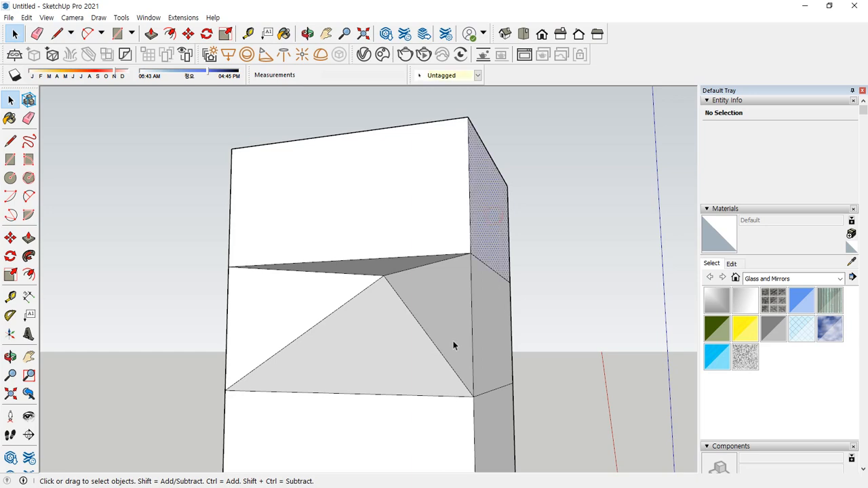
{"action": "mouse_move", "coordinate": [454, 344]}
{"action": "middle_mouse_down"}
{"action": "mouse_move", "coordinate": [295, 314]}
{"action": "mouse_move", "coordinate": [541, 333]}
{"action": "mouse_move", "coordinate": [349, 256]}
{"action": "middle_mouse_up"}
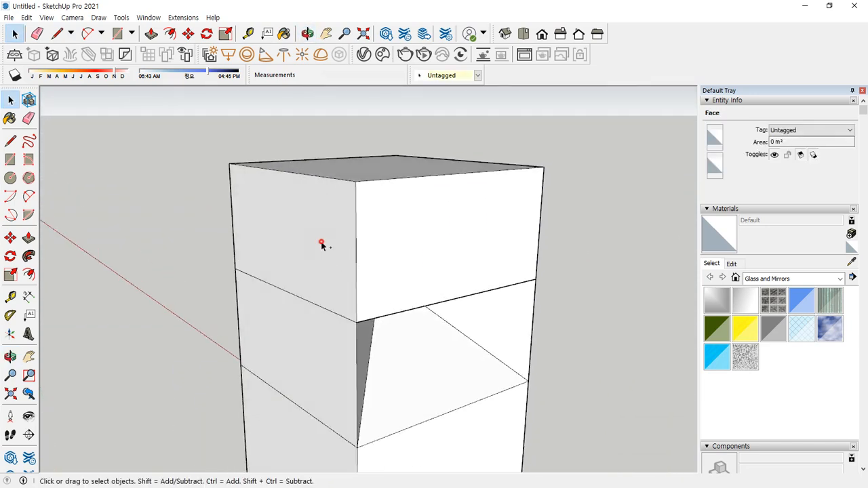
{"action": "middle_click_drag", "start_coordinate": [352, 307], "coordinate": [262, 273]}
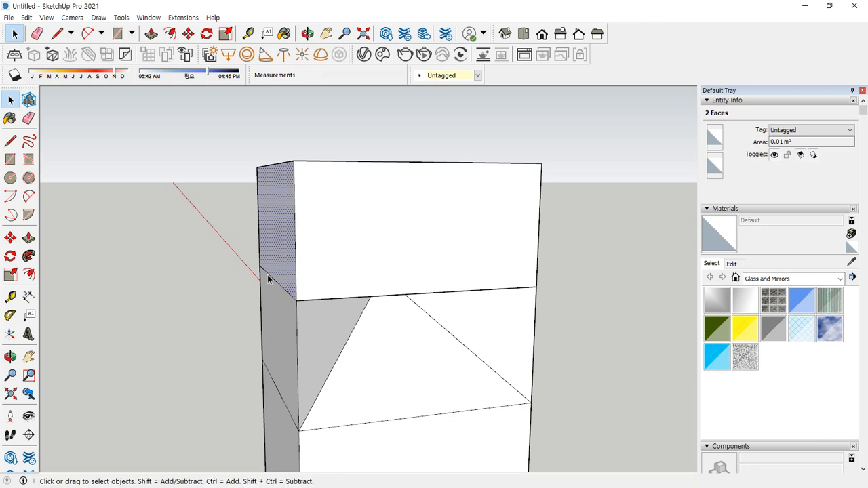
{"action": "key", "text": "s"}
{"action": "left_click", "coordinate": [272, 223]}
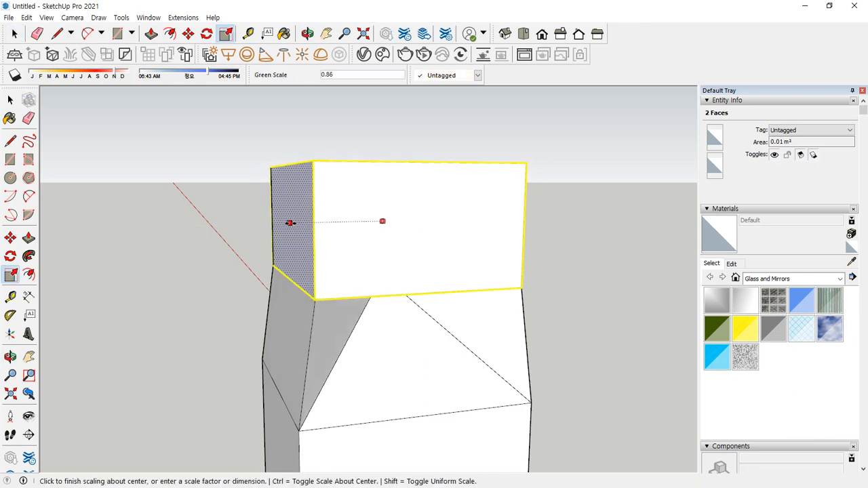
{"action": "key", "text": "ctrl"}
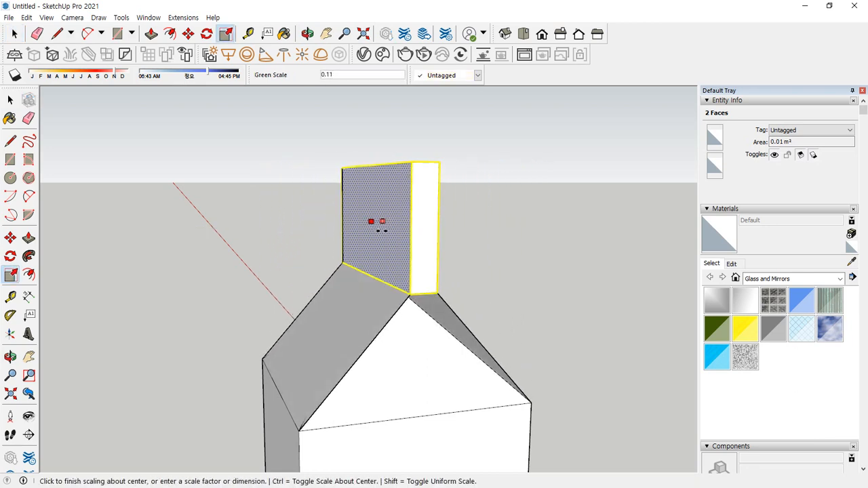
{"action": "left_click", "coordinate": [382, 229]}
- Try scaling the narrowed top section again about its center to 0.50 along the green axis, and clear the selection
{"action": "middle_click_drag", "start_coordinate": [529, 312], "coordinate": [388, 236]}
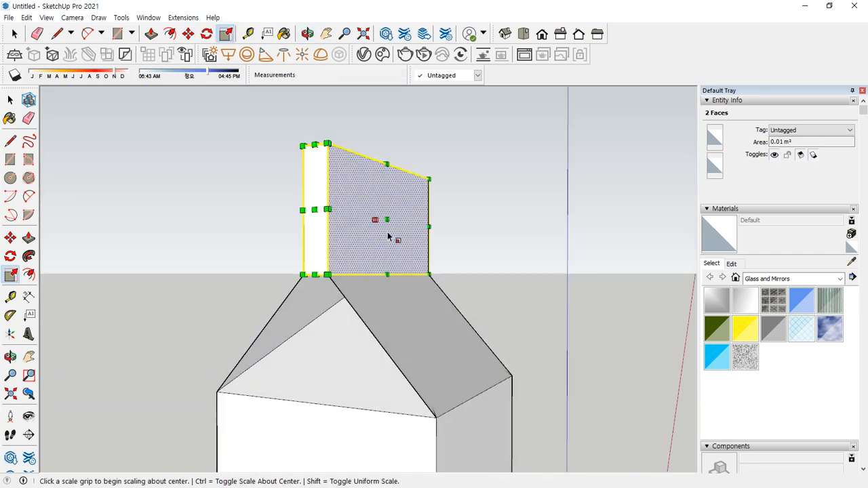
{"action": "left_click", "coordinate": [386, 219]}
{"action": "left_click", "coordinate": [378, 220]}
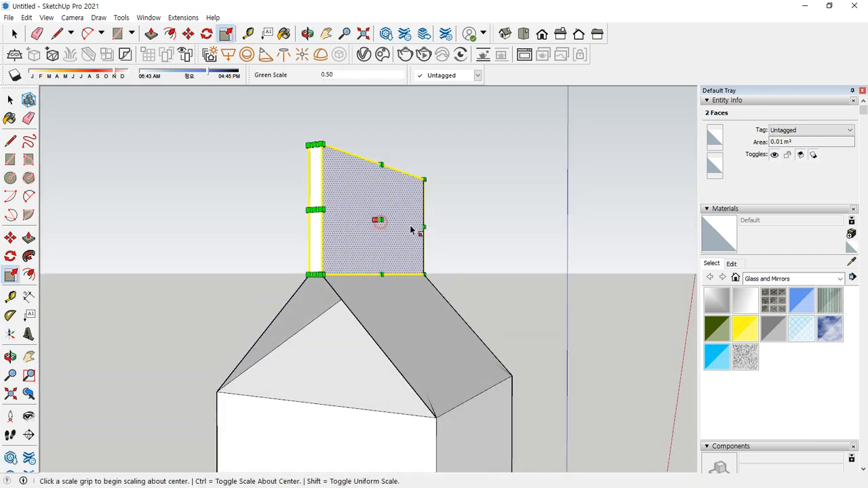
{"action": "middle_click_drag", "start_coordinate": [459, 243], "coordinate": [447, 309]}
{"action": "key", "text": "space"}
{"action": "left_click", "coordinate": [529, 270]}
{"action": "scroll", "coordinate": [443, 308], "scroll_direction": "down", "scroll_amount": 3}
{"action": "middle_click_drag", "start_coordinate": [349, 377], "coordinate": [359, 206]}
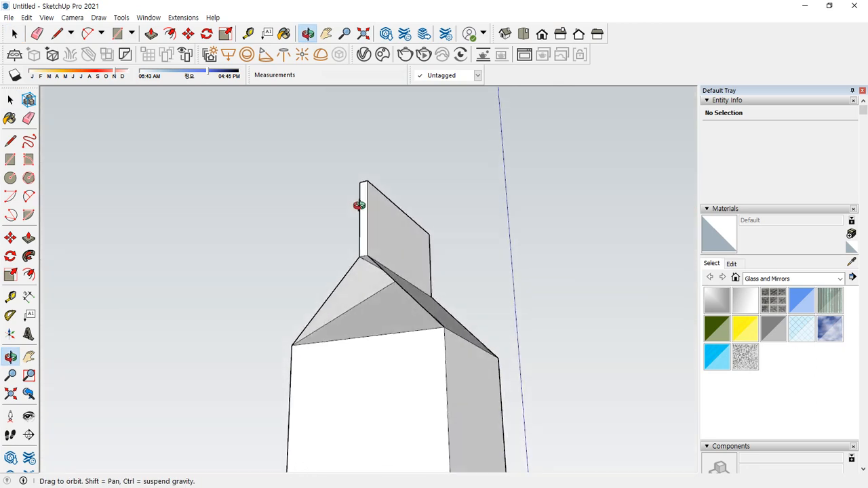
- Undo both scalings of the top section
{"action": "key", "text": "ctrl+z"}
{"action": "key", "text": "ctrl+z"}
{"action": "middle_click_drag", "start_coordinate": [580, 350], "coordinate": [394, 320]}
{"action": "left_click_drag", "start_coordinate": [394, 316], "coordinate": [399, 302]}
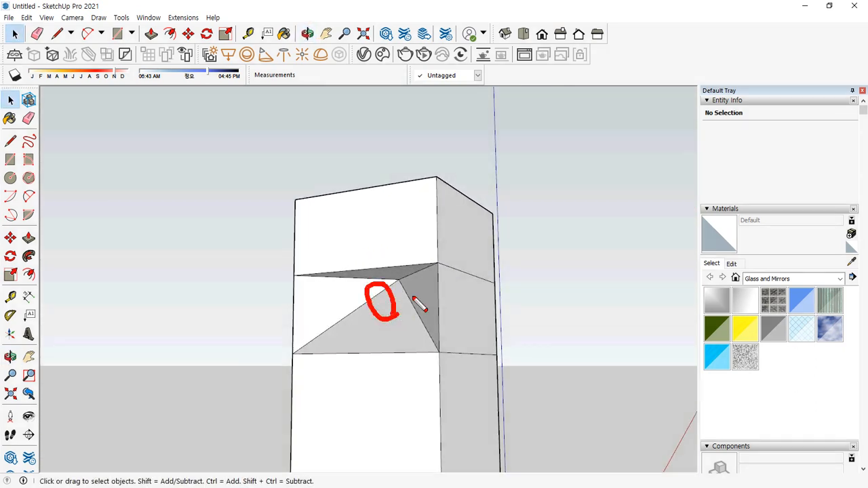
{"action": "left_click_drag", "start_coordinate": [373, 207], "coordinate": [351, 235]}
{"action": "left_click_drag", "start_coordinate": [339, 204], "coordinate": [363, 234]}
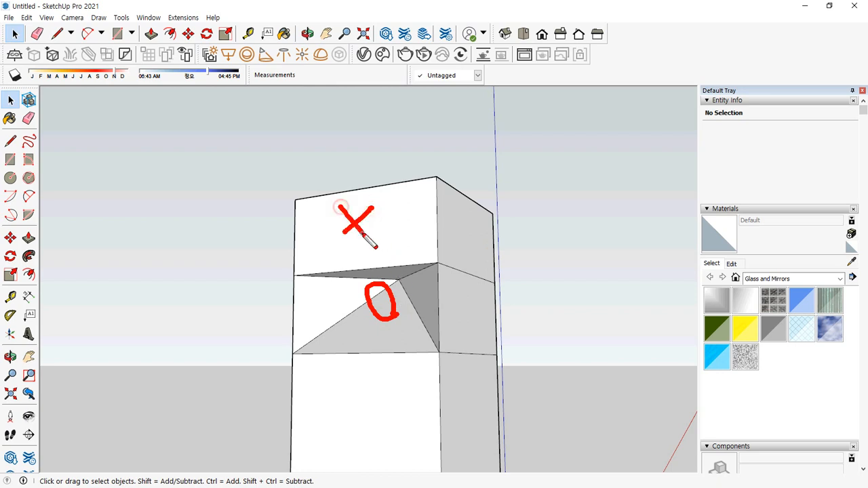
{"action": "mouse_move", "coordinate": [485, 261]}
{"action": "left_mouse_down"}
{"action": "mouse_move", "coordinate": [478, 258]}
{"action": "mouse_move", "coordinate": [499, 256]}
{"action": "mouse_move", "coordinate": [425, 230]}
{"action": "mouse_move", "coordinate": [426, 242]}
{"action": "left_mouse_up"}
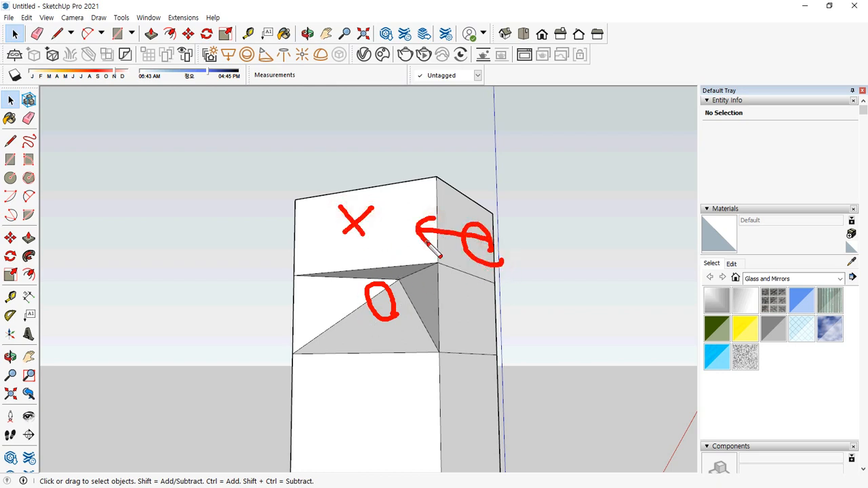
{"action": "key", "text": "Delete"}
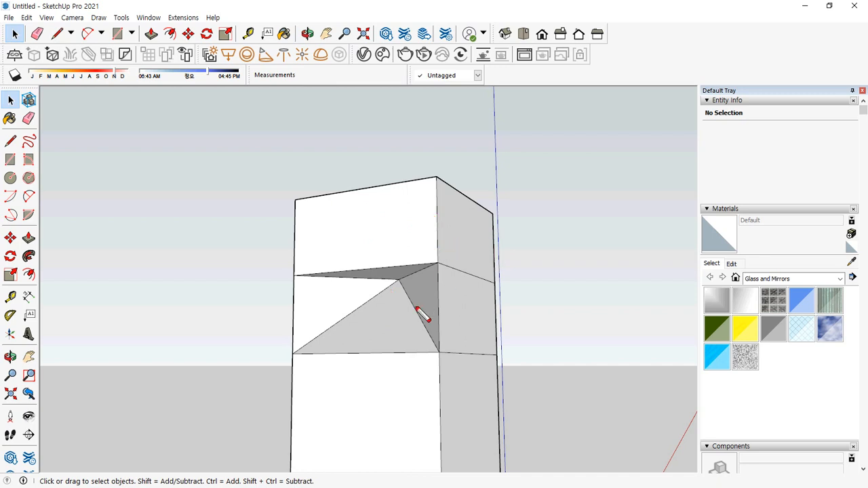
- Scale the top section's two plain side faces about their center to about 0.16 along the green axis
{"action": "left_click", "coordinate": [471, 239]}
{"action": "middle_click_drag", "start_coordinate": [473, 243], "coordinate": [551, 330]}
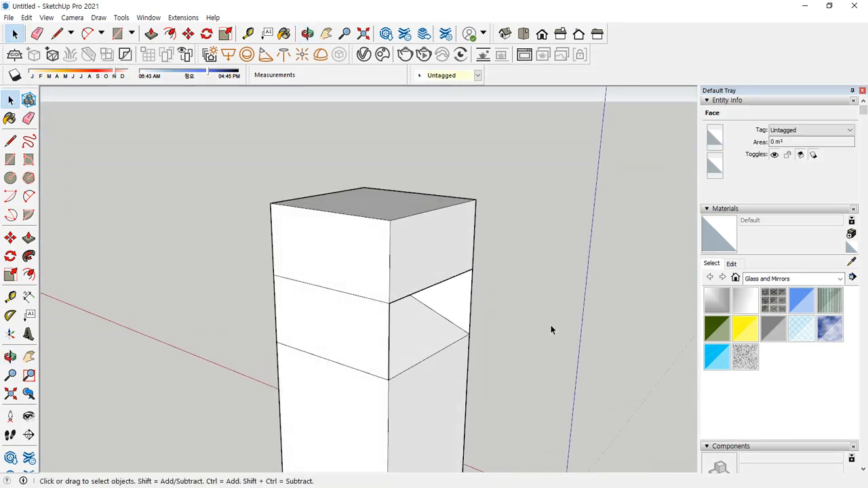
{"action": "left_click", "coordinate": [330, 235]}
{"action": "left_click", "coordinate": [454, 293], "text": "shift"}
{"action": "middle_click_drag", "start_coordinate": [461, 290], "coordinate": [110, 314]}
{"action": "key", "text": "s"}
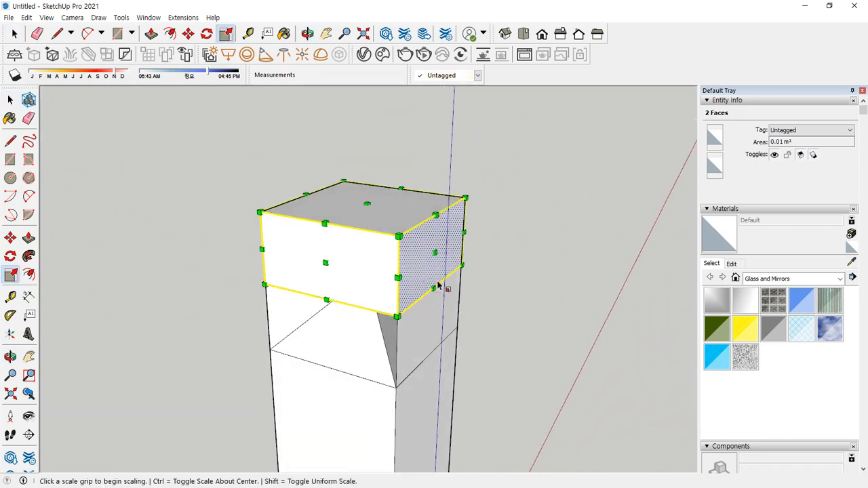
{"action": "left_click", "coordinate": [435, 253]}
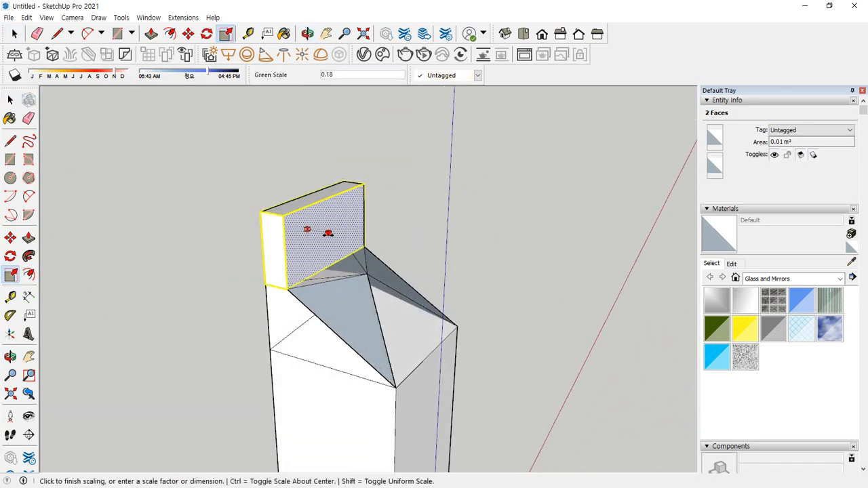
{"action": "key", "text": "ctrl"}
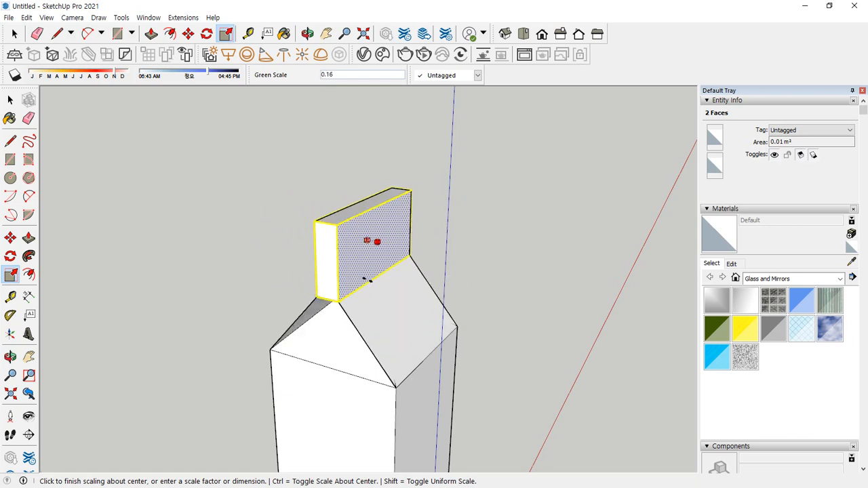
{"action": "left_click", "coordinate": [359, 277]}
- Scale the narrowed top section's height down to about 0.57 along the blue axis
{"action": "middle_click_drag", "start_coordinate": [360, 277], "coordinate": [386, 227]}
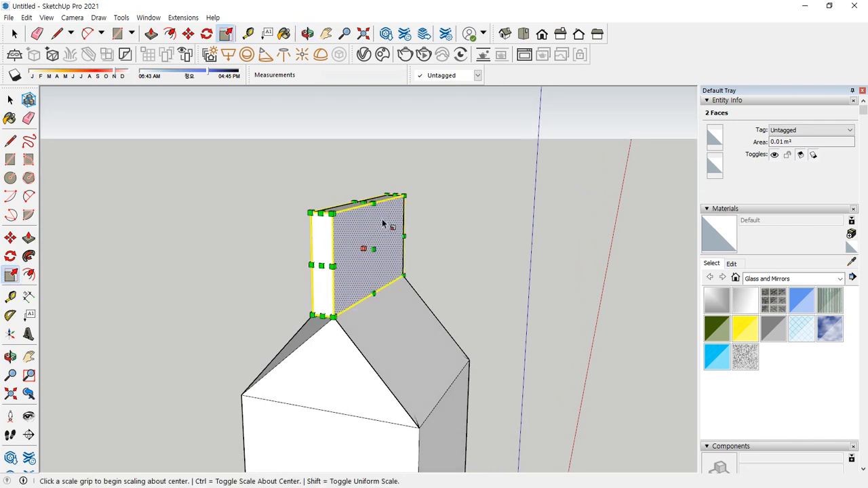
{"action": "left_click", "coordinate": [365, 203]}
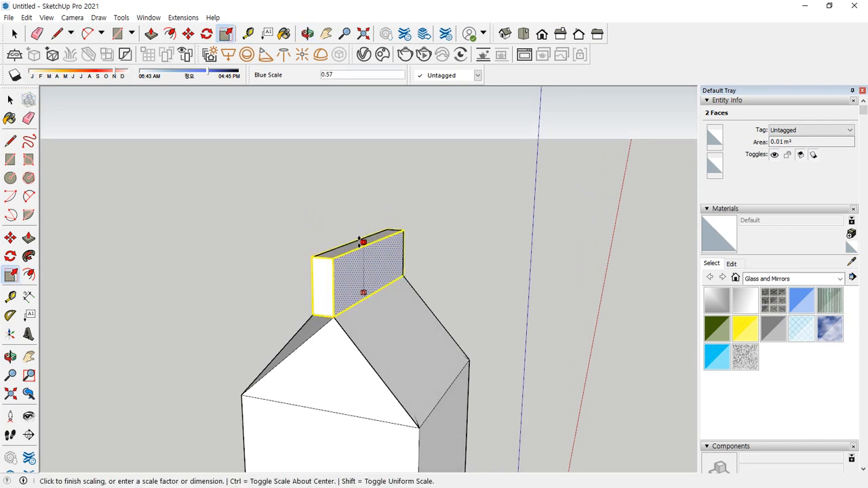
{"action": "left_click", "coordinate": [358, 247]}
{"action": "scroll", "coordinate": [356, 266], "scroll_direction": "up", "scroll_amount": 2}
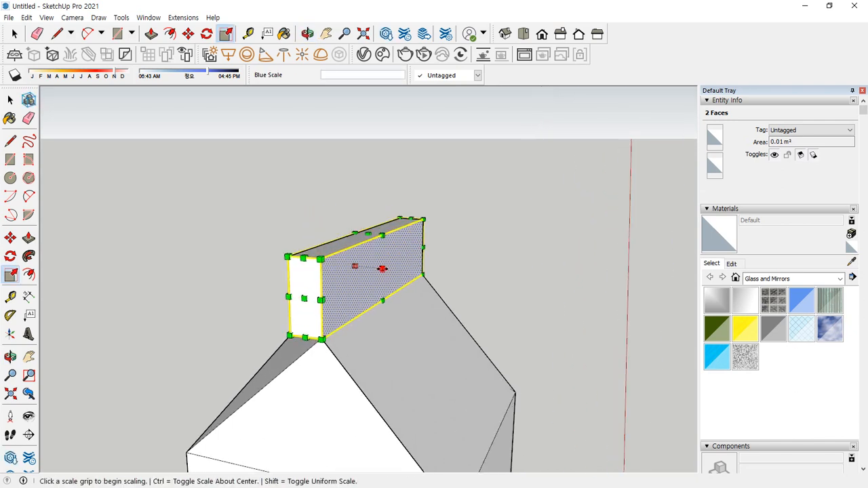
- Thin the top section further about its center to about 0.27 along the green axis, and clear the selection
{"action": "left_click", "coordinate": [368, 267], "text": "ctrl"}
{"action": "left_click", "coordinate": [369, 267]}
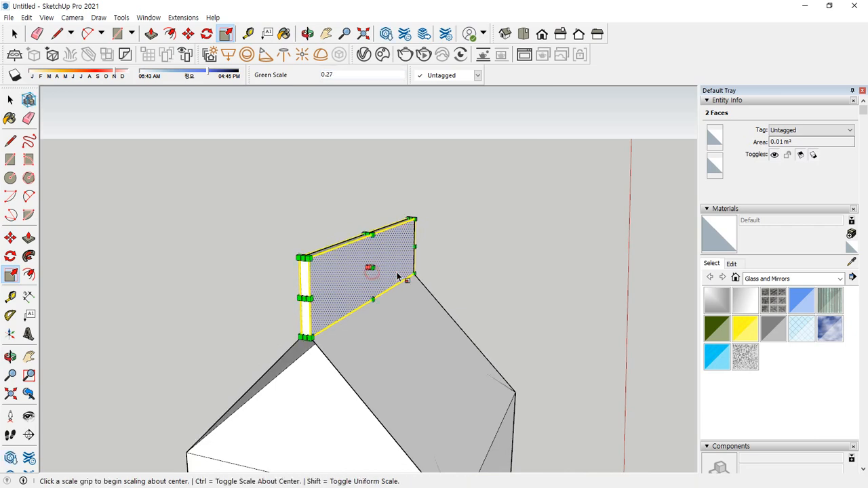
{"action": "key", "text": "space"}
{"action": "left_click", "coordinate": [472, 271]}
{"action": "scroll", "coordinate": [408, 271], "scroll_direction": "down", "scroll_amount": 5}
{"action": "middle_click_drag", "start_coordinate": [408, 271], "coordinate": [357, 250]}
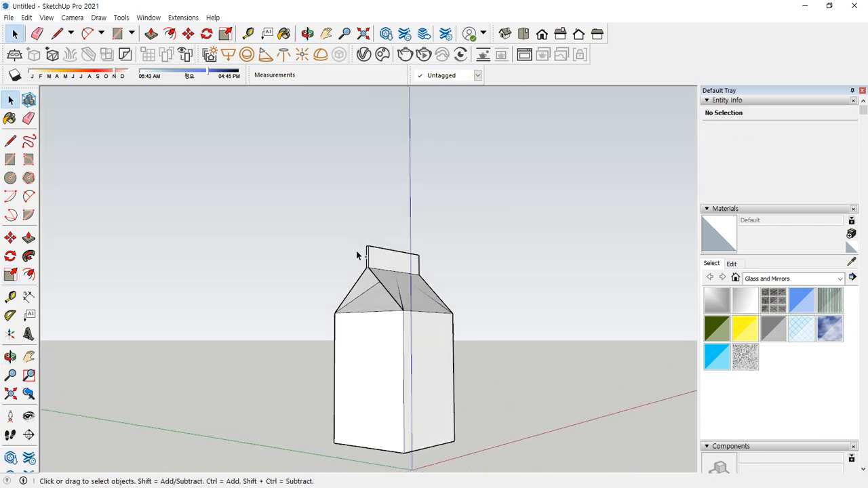
{"action": "scroll", "coordinate": [357, 251], "scroll_direction": "up", "scroll_amount": 3}
{"action": "middle_click_drag", "start_coordinate": [386, 300], "coordinate": [447, 319]}
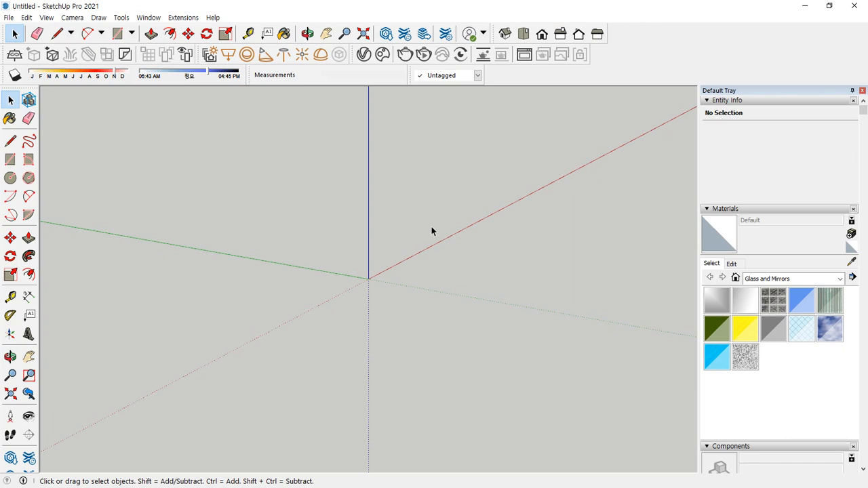
- Draw an upright circle with a 10 mm radius near the origin, facing along the green axis
{"action": "middle_click_drag", "start_coordinate": [432, 232], "coordinate": [535, 285]}
{"action": "key", "text": "c"}
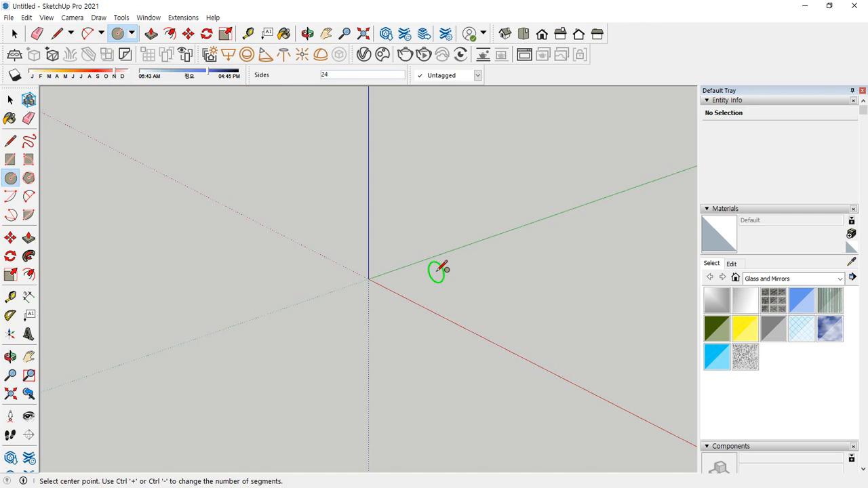
{"action": "scroll", "coordinate": [440, 275], "scroll_direction": "up", "scroll_amount": 2}
{"action": "left_click", "coordinate": [441, 288]}
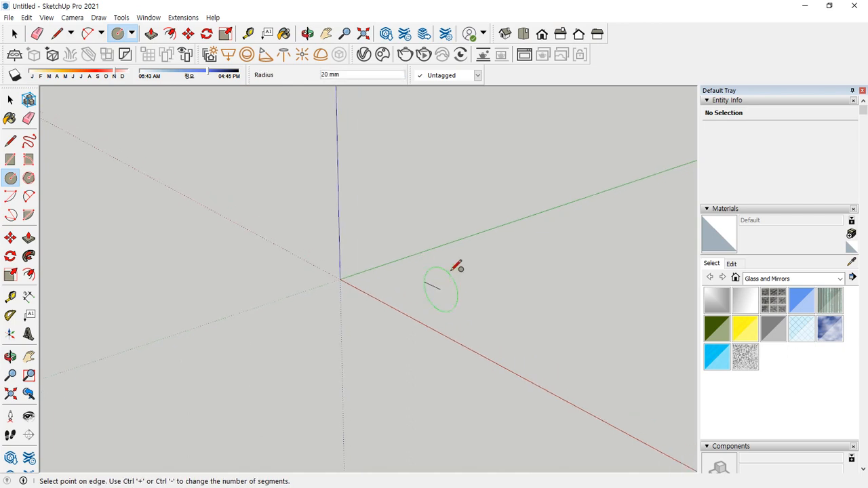
{"action": "left_click", "coordinate": [457, 266]}
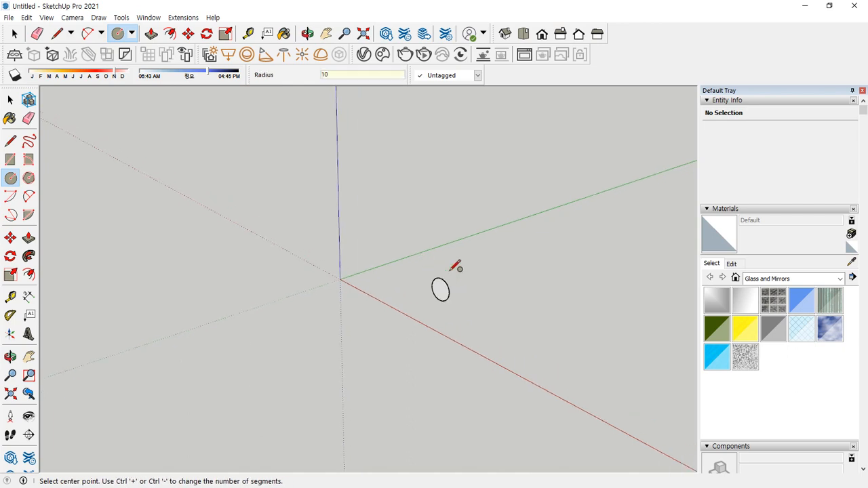
- Extrude the circle 8 mm into a cylinder with Push/Pull
{"action": "scroll", "coordinate": [448, 291], "scroll_direction": "up", "scroll_amount": 2}
{"action": "mouse_move", "coordinate": [441, 296]}
{"action": "middle_mouse_down"}
{"action": "mouse_move", "coordinate": [491, 293]}
{"action": "mouse_move", "coordinate": [454, 312]}
{"action": "mouse_move", "coordinate": [488, 335]}
{"action": "middle_mouse_up"}
{"action": "key", "text": "p"}
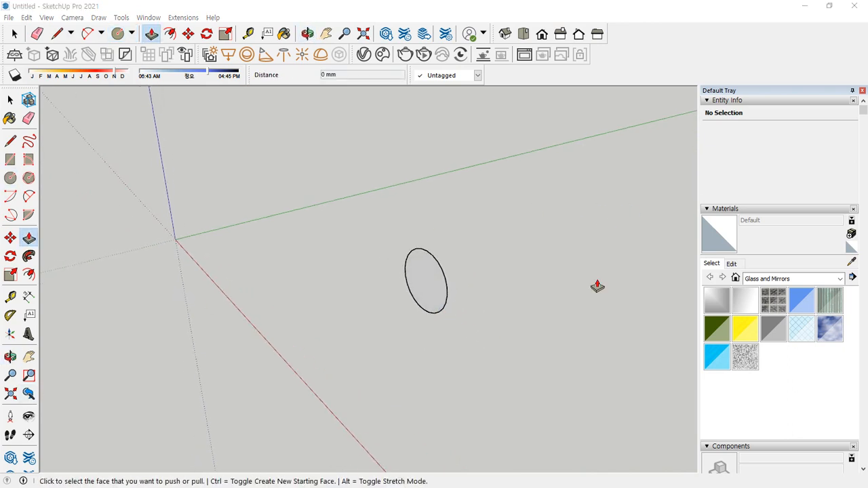
{"action": "left_click", "coordinate": [436, 291]}
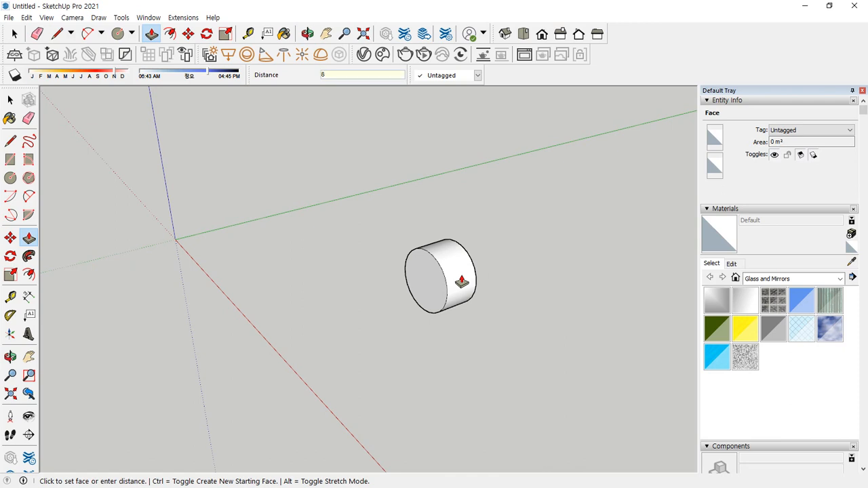
{"action": "key", "text": "Return"}
{"action": "middle_click_drag", "start_coordinate": [472, 277], "coordinate": [183, 234]}
{"action": "middle_click_drag", "start_coordinate": [530, 322], "coordinate": [525, 352]}
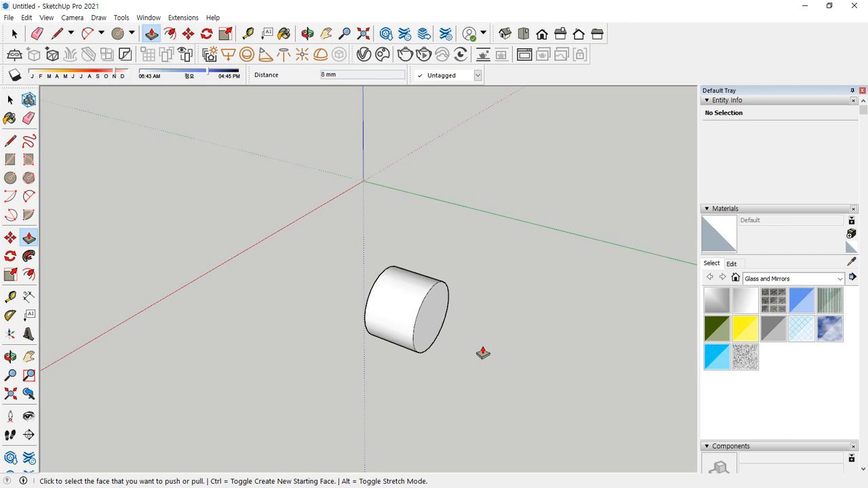
- Try enlarging one end face of the cylinder uniformly about its center, and undo the scaling
{"action": "key", "text": "space"}
{"action": "left_click", "coordinate": [436, 314]}
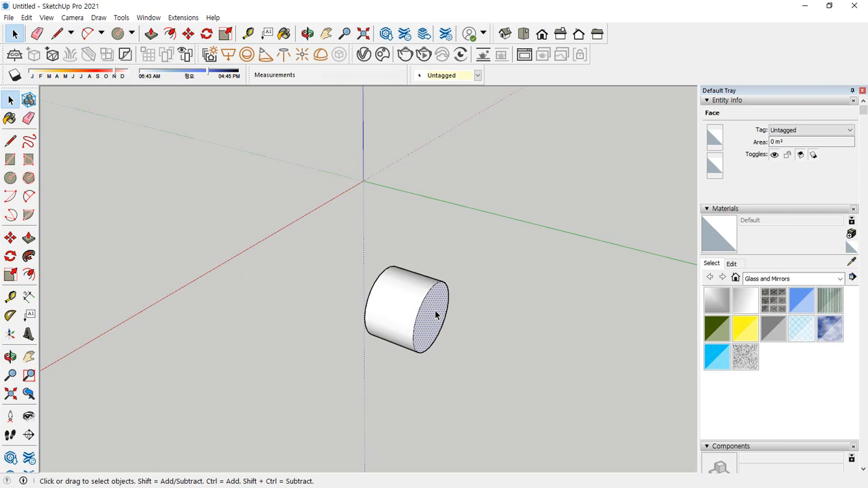
{"action": "key", "text": "s"}
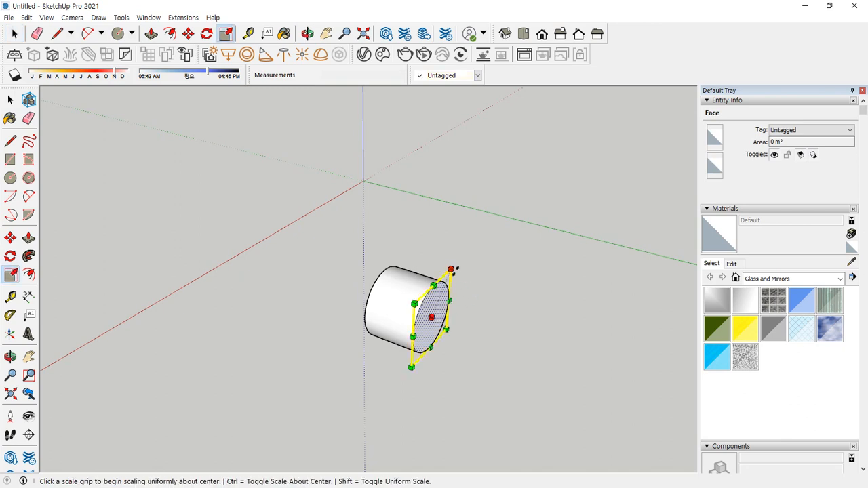
{"action": "left_click", "coordinate": [453, 270]}
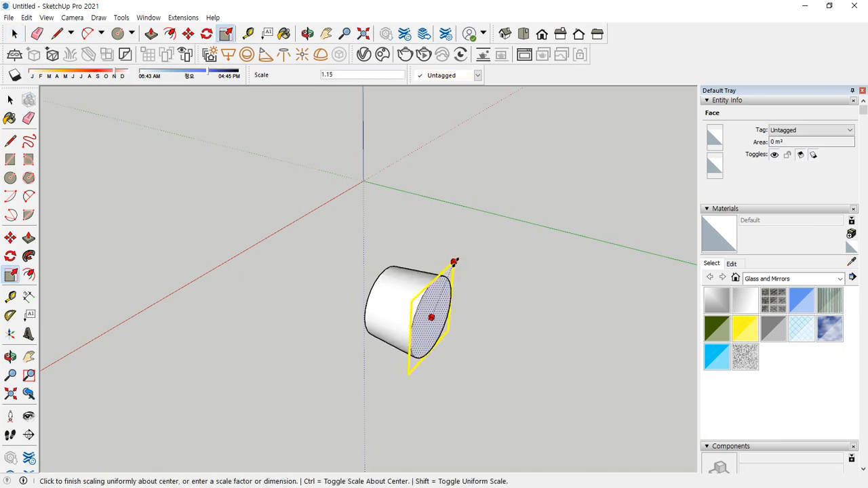
{"action": "left_click", "coordinate": [456, 258]}
{"action": "middle_click_drag", "start_coordinate": [455, 258], "coordinate": [562, 184]}
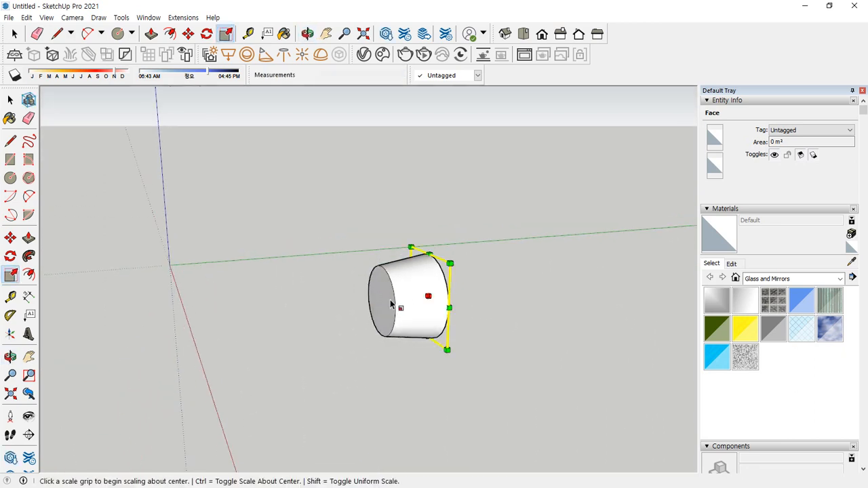
{"action": "middle_click_drag", "start_coordinate": [541, 232], "coordinate": [343, 274]}
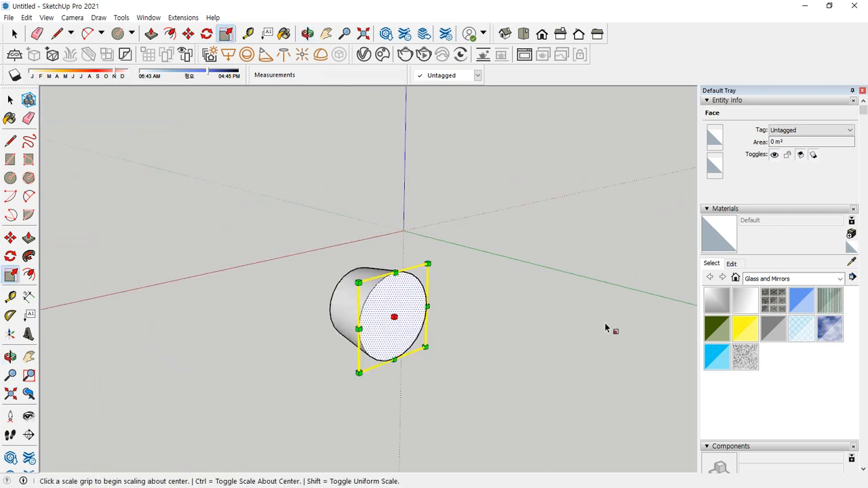
{"action": "key", "text": "ctrl+z"}
- Scale the cylinder's end face uniformly about its center to about 1.38, and clear the selection
{"action": "left_click", "coordinate": [423, 272]}
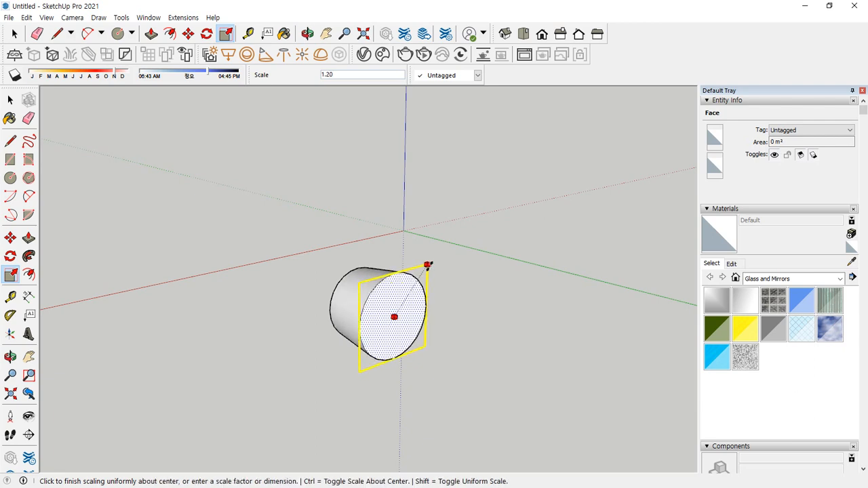
{"action": "middle_click_drag", "start_coordinate": [428, 266], "coordinate": [451, 276]}
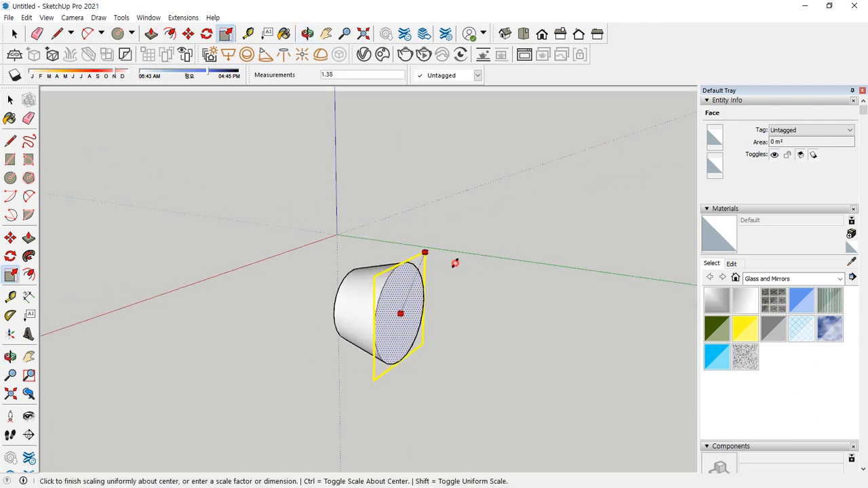
{"action": "left_click", "coordinate": [455, 263]}
{"action": "key", "text": "space"}
{"action": "middle_click_drag", "start_coordinate": [244, 296], "coordinate": [312, 339]}
{"action": "left_click", "coordinate": [473, 344]}
{"action": "left_click", "coordinate": [485, 312]}
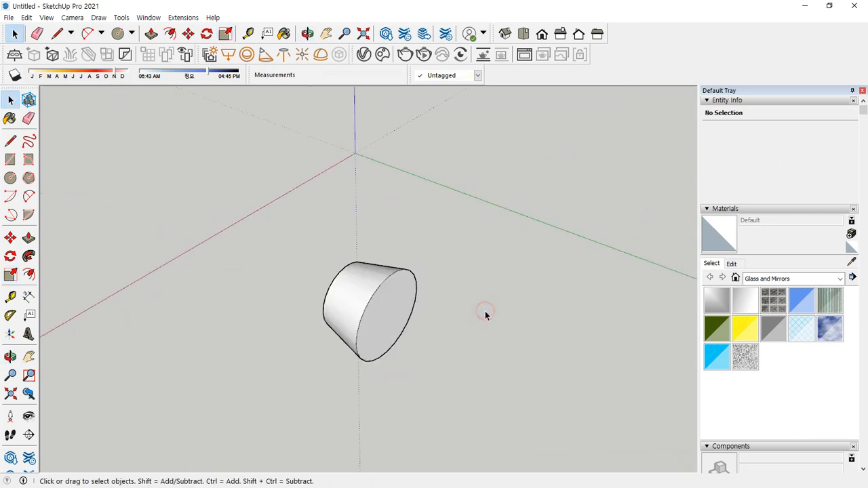
- Extrude the enlarged end face 1 mm, and pull it another 1 mm as a new section with a dividing edge
{"action": "key", "text": "p"}
{"action": "left_click", "coordinate": [398, 306]}
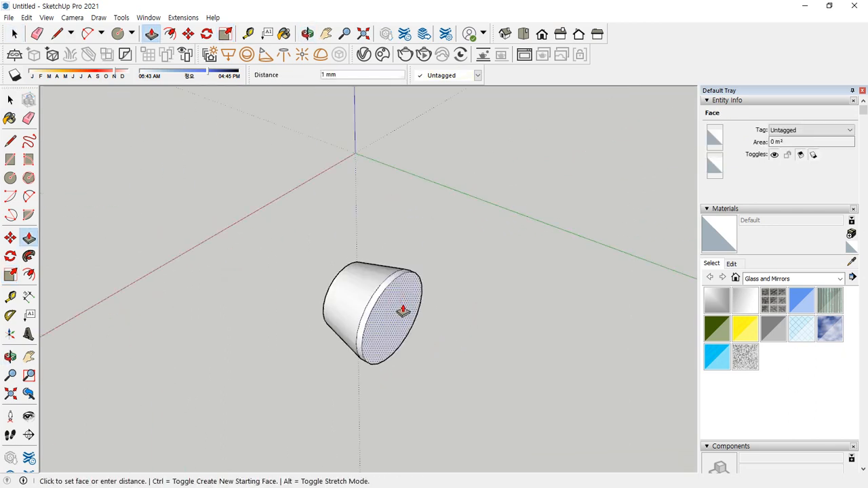
{"action": "left_click", "coordinate": [402, 310]}
{"action": "middle_click_drag", "start_coordinate": [399, 306], "coordinate": [421, 293]}
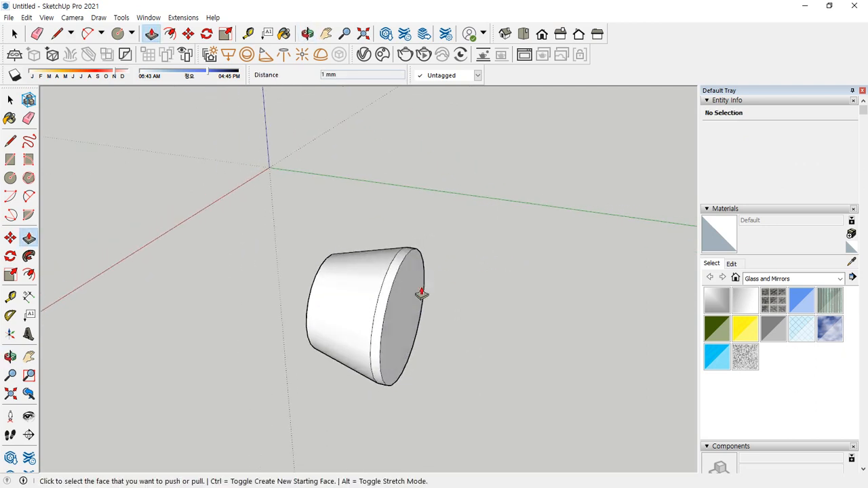
{"action": "left_click", "coordinate": [409, 304]}
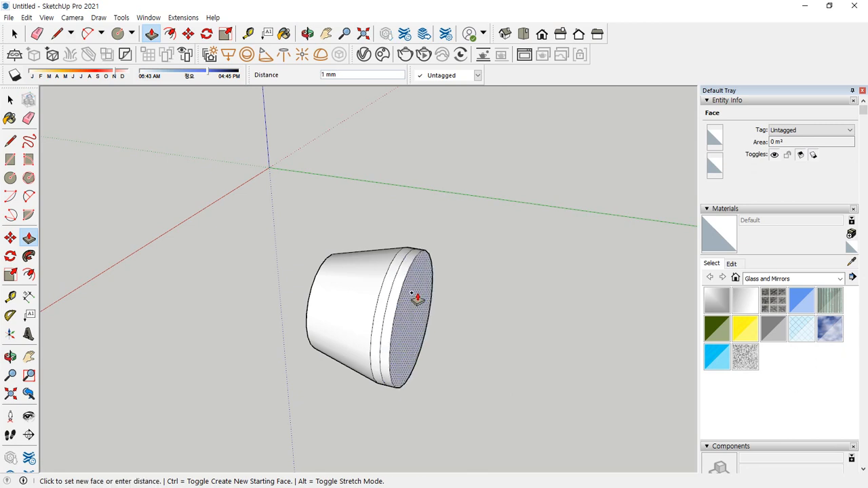
{"action": "left_click", "coordinate": [416, 299]}
{"action": "scroll", "coordinate": [415, 294], "scroll_direction": "up", "scroll_amount": 1}
- Try scaling the outermost end face uniformly about its center to about 0.68
{"action": "key", "text": "s"}
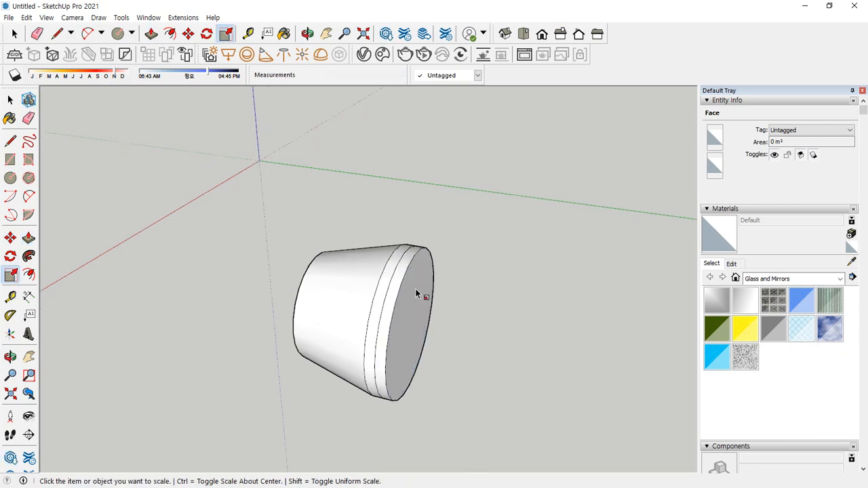
{"action": "left_click", "coordinate": [419, 293]}
{"action": "left_click", "coordinate": [436, 223], "text": "ctrl"}
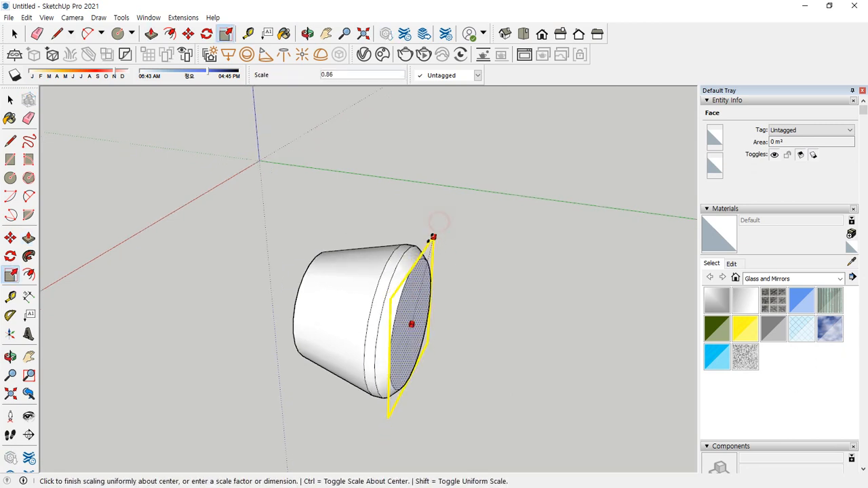
{"action": "left_click", "coordinate": [428, 259]}
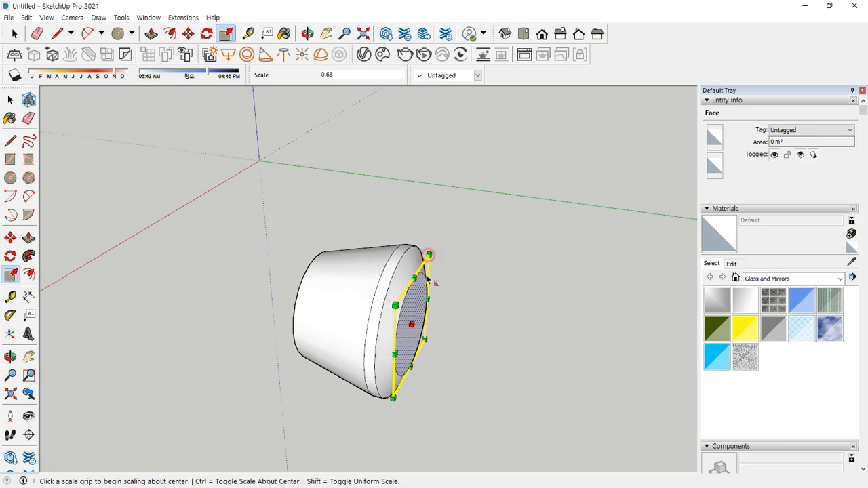
{"action": "key", "text": "space"}
- Try moving the reduced end face about 1 mm inward, and undo both the move and the face's scaling
{"action": "middle_click_drag", "start_coordinate": [345, 300], "coordinate": [420, 329]}
{"action": "left_click", "coordinate": [377, 310]}
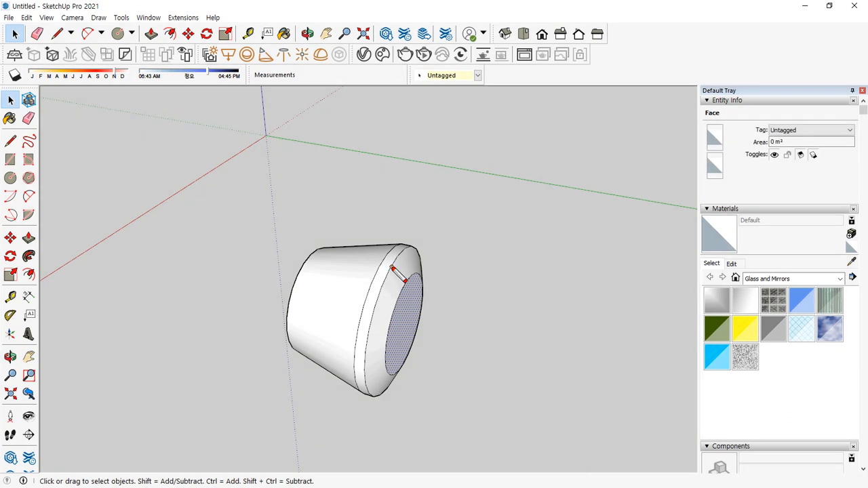
{"action": "key", "text": "m"}
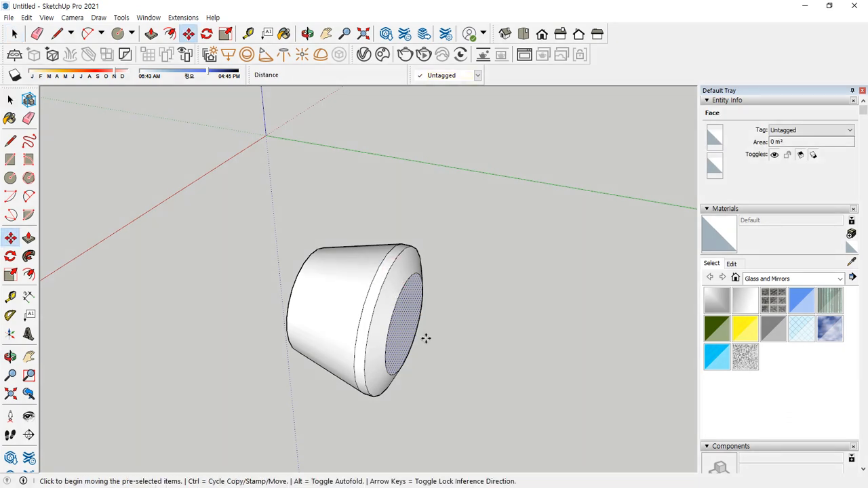
{"action": "left_click", "coordinate": [406, 323]}
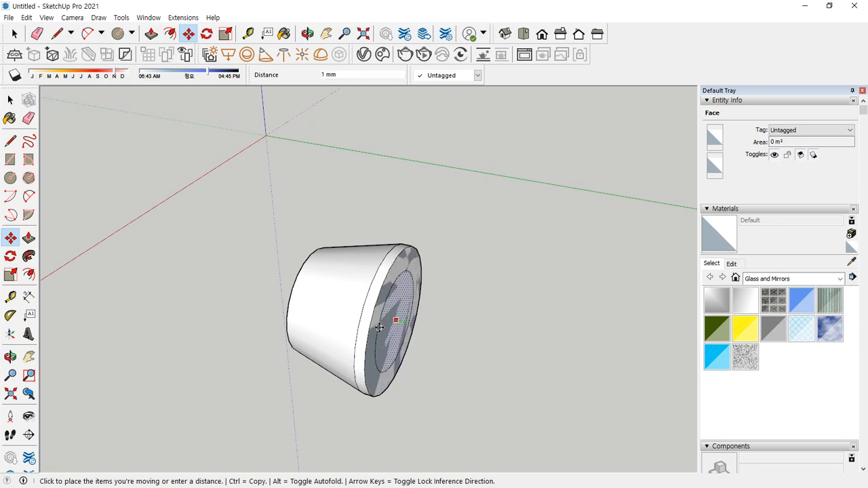
{"action": "left_click", "coordinate": [385, 325]}
{"action": "middle_click_drag", "start_coordinate": [426, 339], "coordinate": [271, 285]}
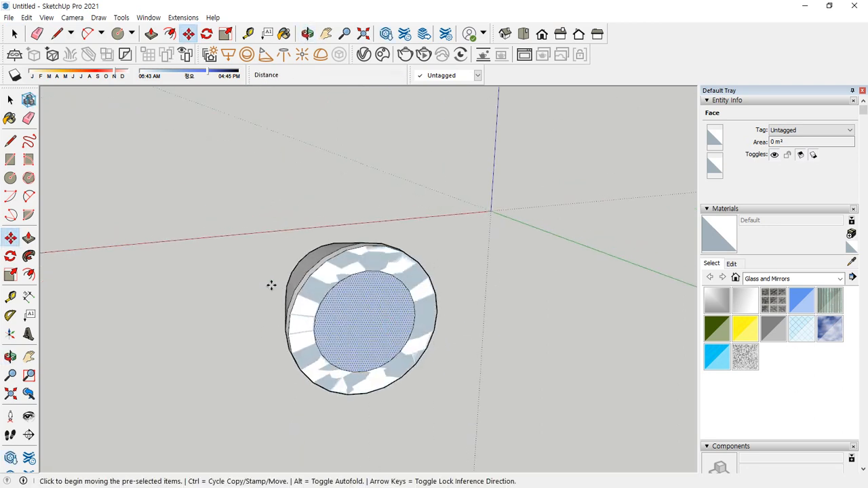
{"action": "key", "text": "space"}
{"action": "left_click", "coordinate": [486, 318]}
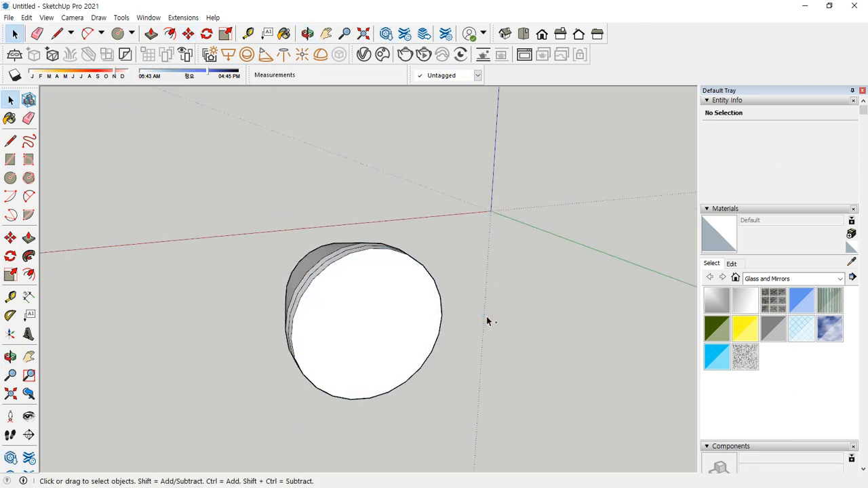
- Offset the wide end face of the cap inward about 3 mm, and extrude the resulting inner disc 1 mm outward
{"action": "middle_click_drag", "start_coordinate": [408, 299], "coordinate": [474, 324]}
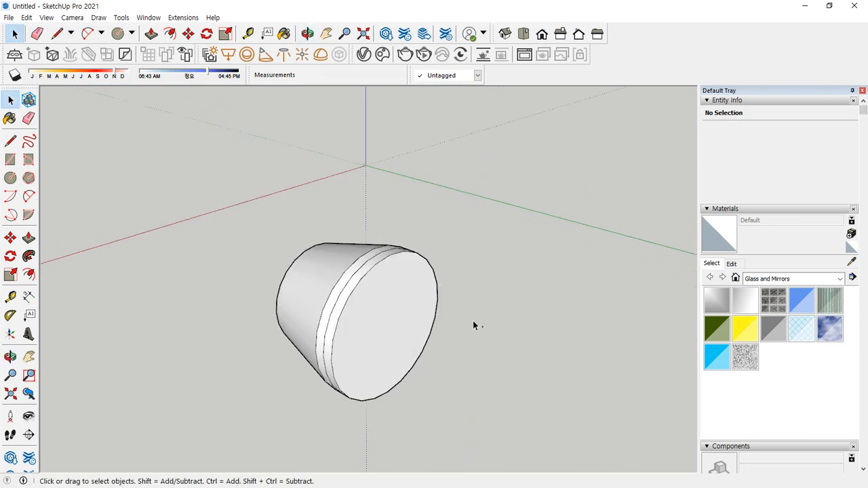
{"action": "key", "text": "f"}
{"action": "left_click", "coordinate": [419, 258]}
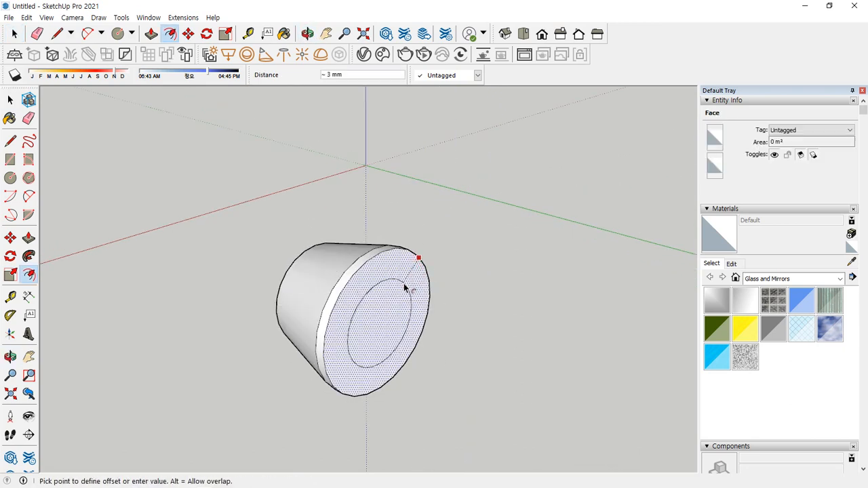
{"action": "left_click", "coordinate": [406, 284]}
{"action": "key", "text": "space"}
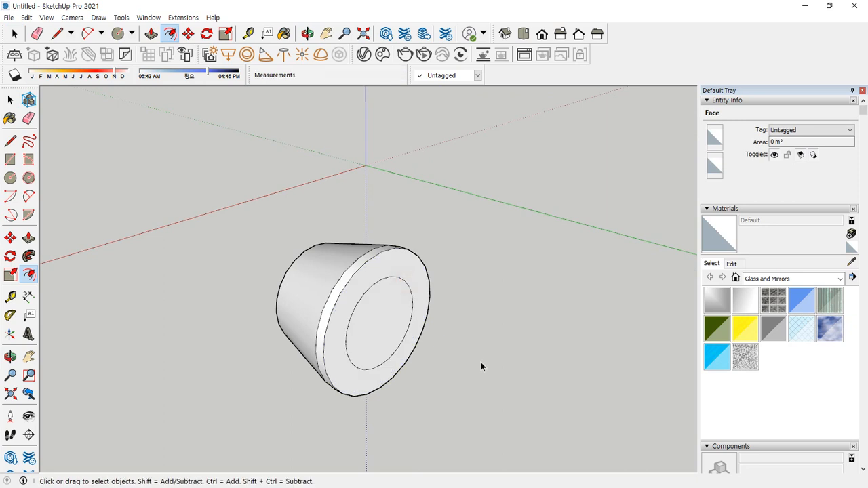
{"action": "left_click", "coordinate": [480, 362]}
{"action": "key", "text": "p"}
{"action": "left_click", "coordinate": [387, 341]}
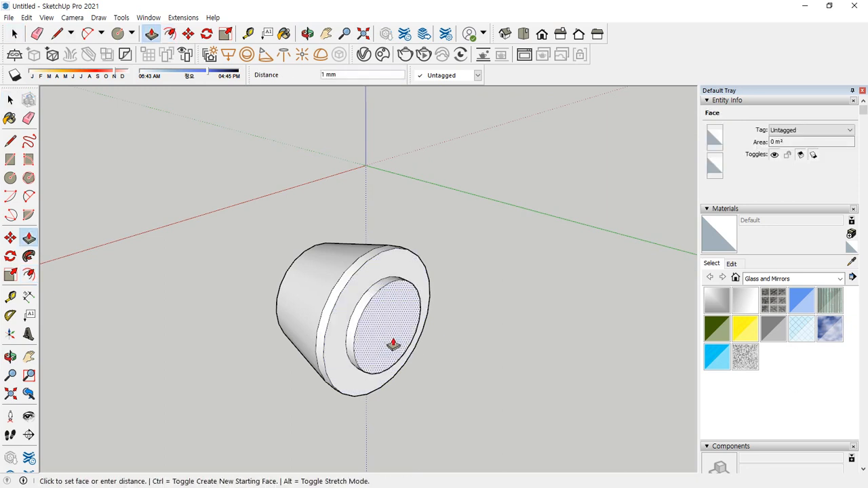
{"action": "left_click", "coordinate": [392, 343]}
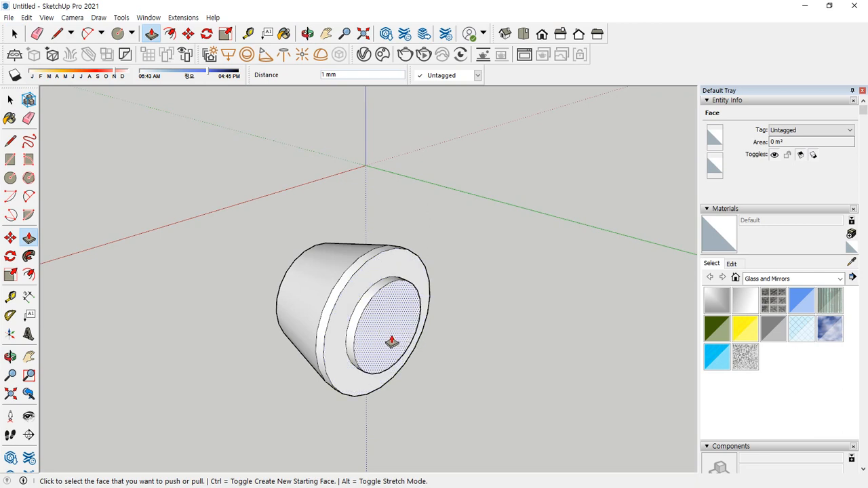
- Offset the raised disc's face outward about 3 mm to form a surrounding ring face
{"action": "key", "text": "f"}
{"action": "left_click", "coordinate": [381, 323]}
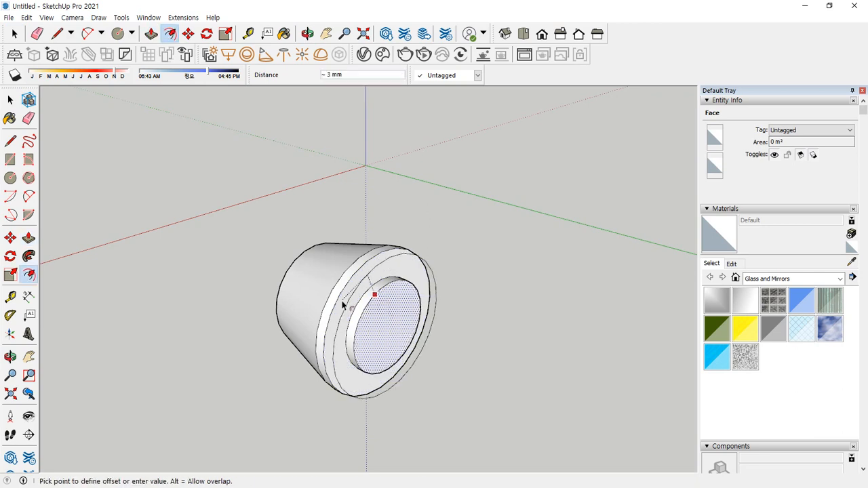
{"action": "left_click", "coordinate": [340, 295]}
{"action": "middle_click_drag", "start_coordinate": [447, 369], "coordinate": [425, 368]}
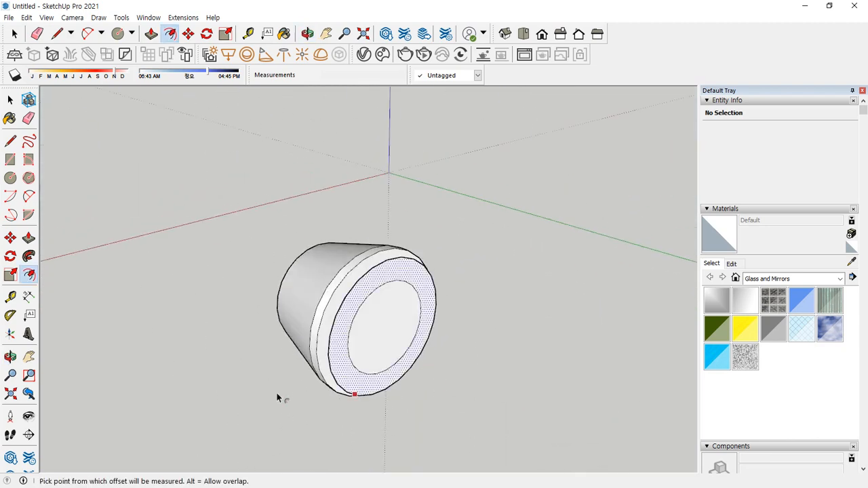
{"action": "middle_click_drag", "start_coordinate": [276, 392], "coordinate": [294, 434]}
{"action": "key", "text": "space"}
{"action": "middle_click_drag", "start_coordinate": [94, 387], "coordinate": [320, 271]}
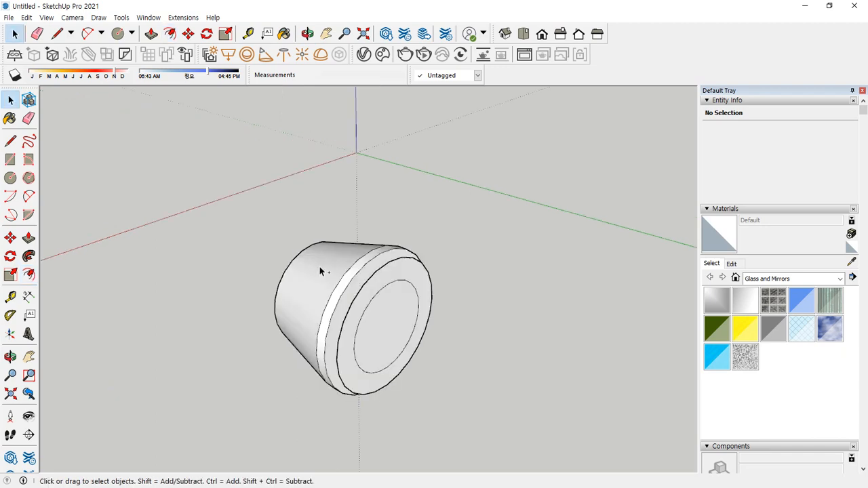
- Scale the outer ring face about its center along the red axis to about 3.00
{"action": "left_click", "coordinate": [423, 275]}
{"action": "middle_click_drag", "start_coordinate": [441, 325], "coordinate": [288, 312]}
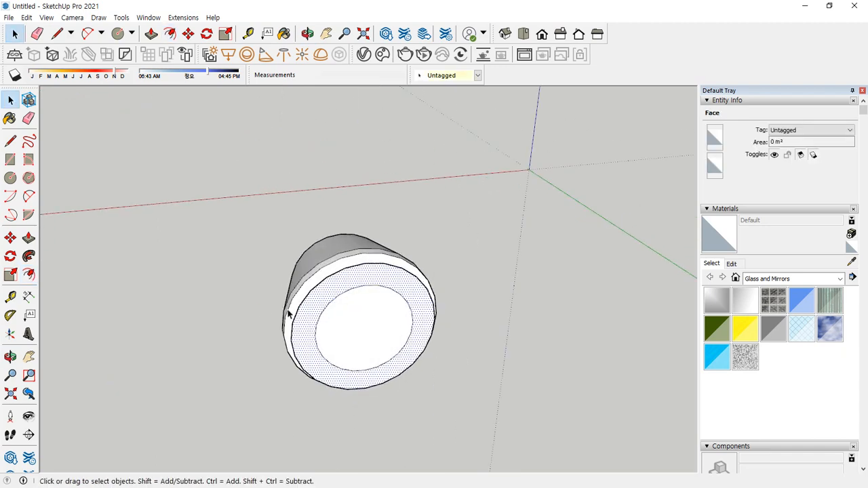
{"action": "key", "text": "s"}
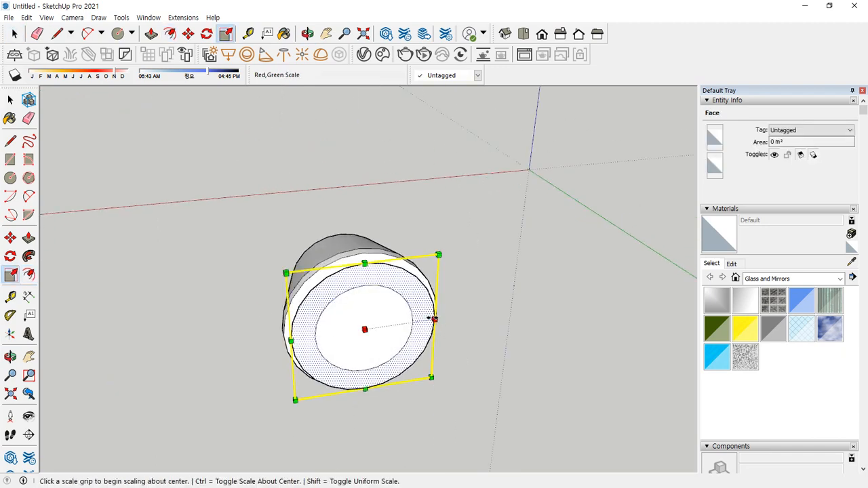
{"action": "left_click", "coordinate": [434, 318], "text": "ctrl"}
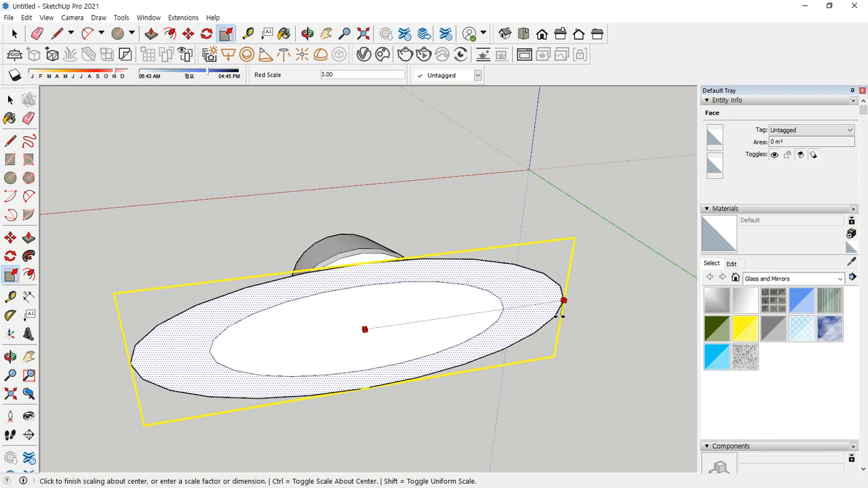
{"action": "left_click", "coordinate": [551, 304]}
{"action": "middle_click_drag", "start_coordinate": [169, 275], "coordinate": [637, 295]}
- Rescale the elliptical ring face about its center to about 0.98 along the red axis, and adjust its scale along the green axis
{"action": "left_click", "coordinate": [594, 310]}
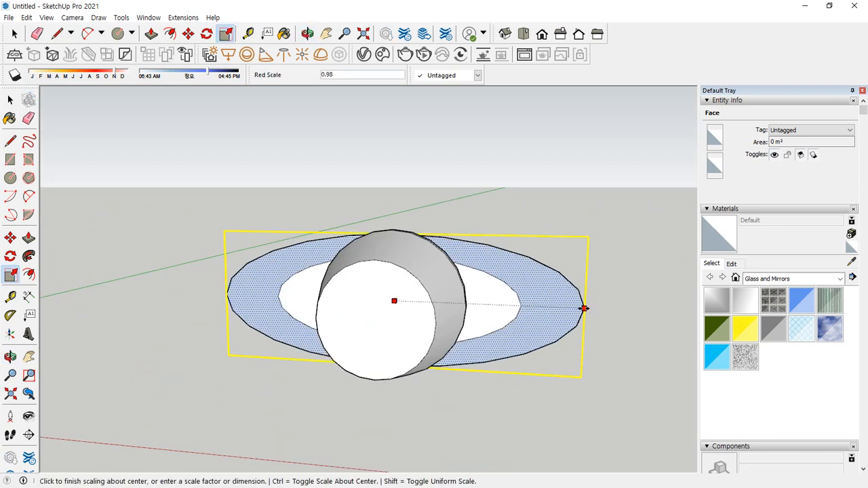
{"action": "left_click", "coordinate": [580, 309]}
{"action": "middle_click_drag", "start_coordinate": [589, 282], "coordinate": [389, 236]}
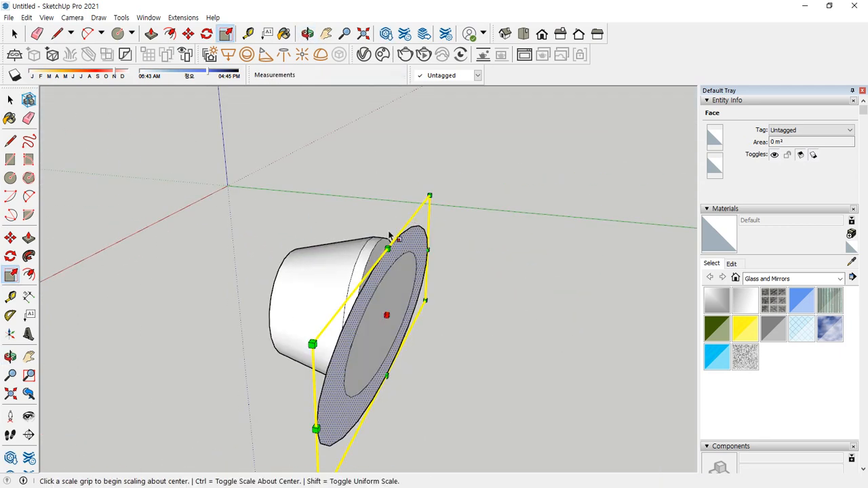
{"action": "left_click", "coordinate": [387, 249]}
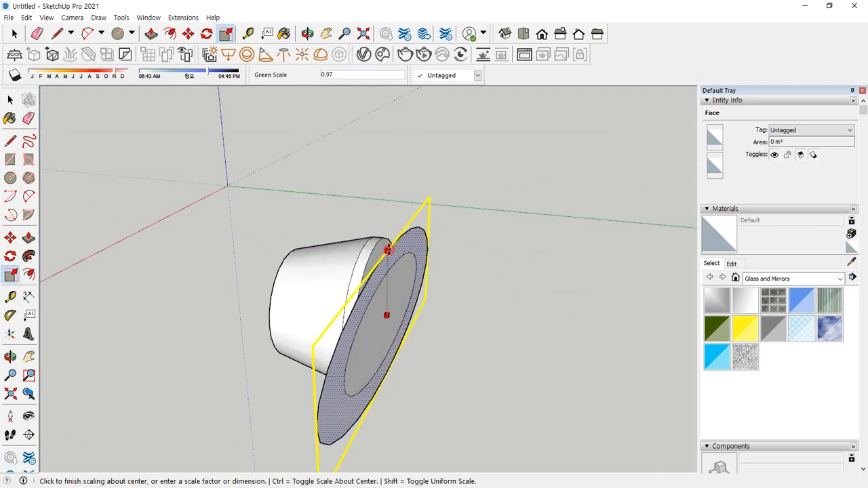
{"action": "left_click", "coordinate": [387, 237]}
{"action": "middle_click_drag", "start_coordinate": [264, 249], "coordinate": [529, 248]}
{"action": "key", "text": "space"}
{"action": "left_click", "coordinate": [497, 227]}
- Offset the cap's small end face inward about 1 mm, and push the inner face 6 mm in to hollow the opening
{"action": "scroll", "coordinate": [295, 325], "scroll_direction": "up", "scroll_amount": 2}
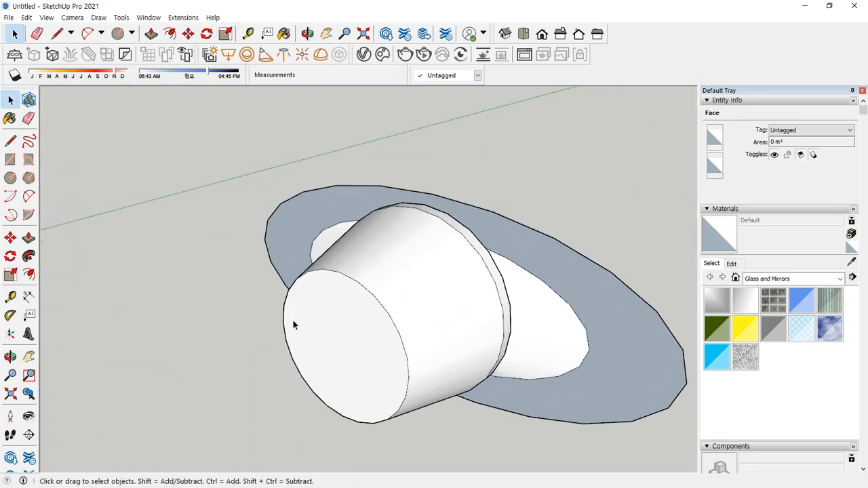
{"action": "middle_click_drag", "start_coordinate": [333, 308], "coordinate": [351, 295]}
{"action": "key", "text": "f"}
{"action": "left_click", "coordinate": [354, 287]}
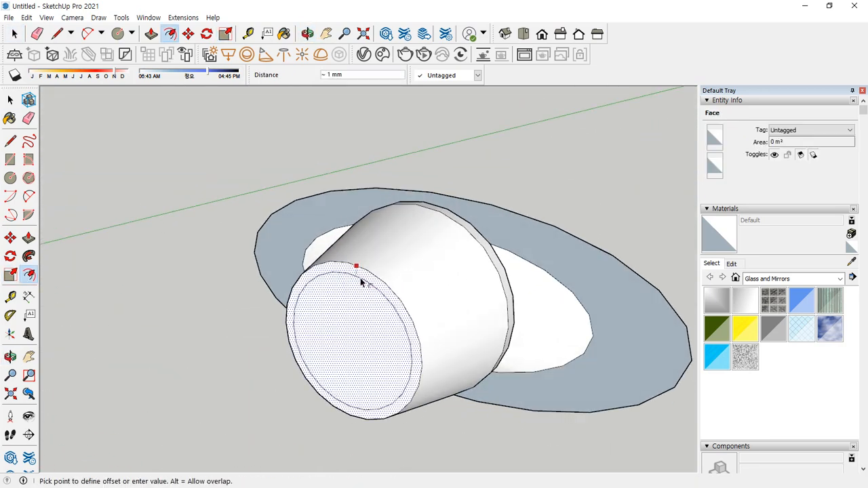
{"action": "left_click", "coordinate": [362, 276]}
{"action": "key", "text": "p"}
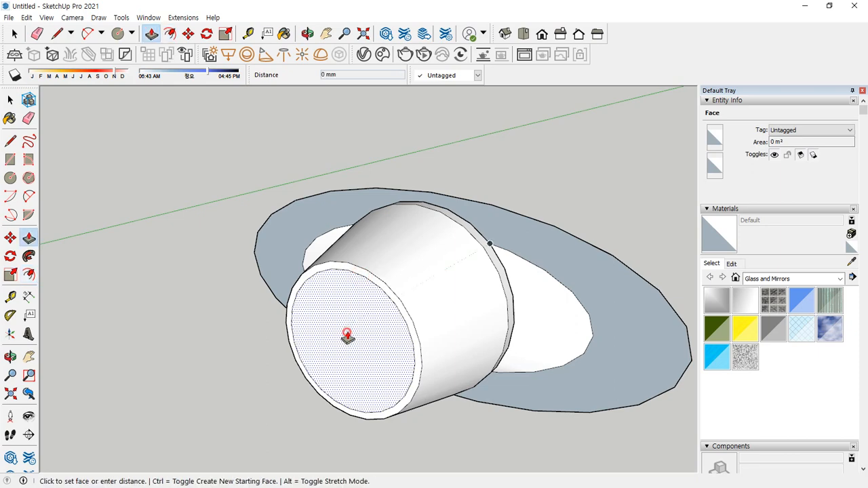
{"action": "left_click", "coordinate": [346, 335]}
{"action": "left_click", "coordinate": [405, 296]}
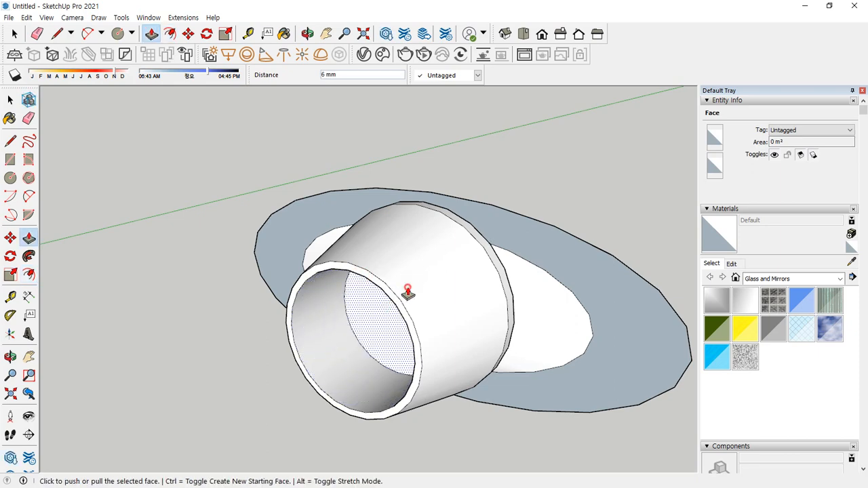
- Extrude the elliptical ring face 64 mm away from the cap to form a long tube body
{"action": "key", "text": "space"}
{"action": "middle_click_drag", "start_coordinate": [242, 425], "coordinate": [341, 301]}
{"action": "scroll", "coordinate": [316, 299], "scroll_direction": "down", "scroll_amount": 3}
{"action": "key", "text": "p"}
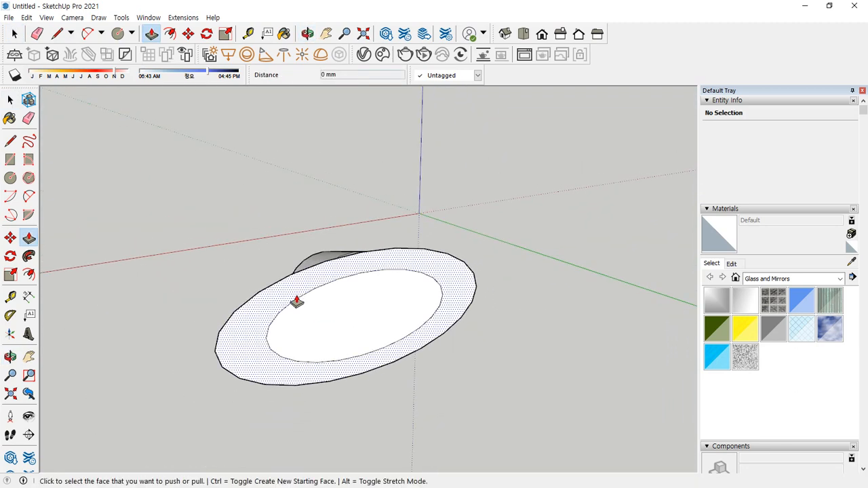
{"action": "left_click", "coordinate": [291, 301]}
{"action": "middle_click_drag", "start_coordinate": [362, 273], "coordinate": [373, 333]}
{"action": "scroll", "coordinate": [373, 333], "scroll_direction": "down", "scroll_amount": 5}
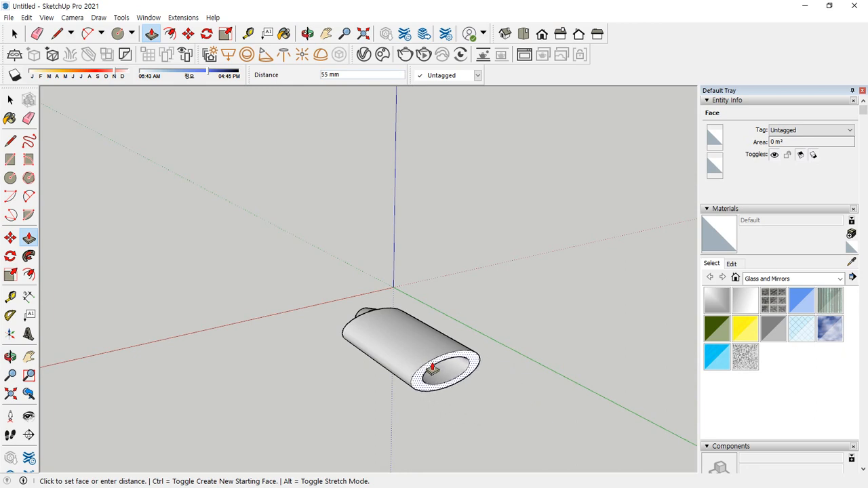
{"action": "left_click", "coordinate": [467, 384]}
{"action": "middle_click_drag", "start_coordinate": [467, 383], "coordinate": [330, 316]}
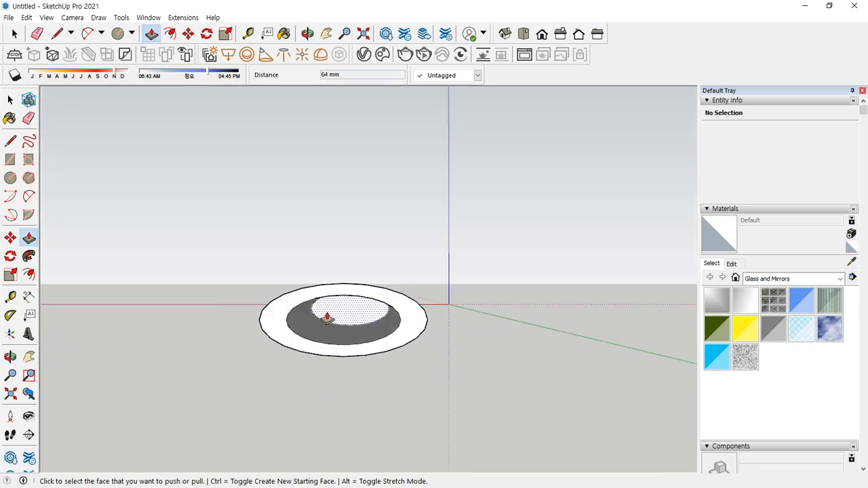
- Extrude the recessed inner face flush with the tube's end, and erase the edge dividing it from the ring
{"action": "scroll", "coordinate": [305, 300], "scroll_direction": "up", "scroll_amount": 2}
{"action": "key", "text": "e"}
{"action": "left_click", "coordinate": [233, 320]}
{"action": "middle_click_drag", "start_coordinate": [220, 341], "coordinate": [434, 363]}
{"action": "middle_click_drag", "start_coordinate": [360, 324], "coordinate": [434, 330]}
{"action": "scroll", "coordinate": [351, 334], "scroll_direction": "up", "scroll_amount": 2}
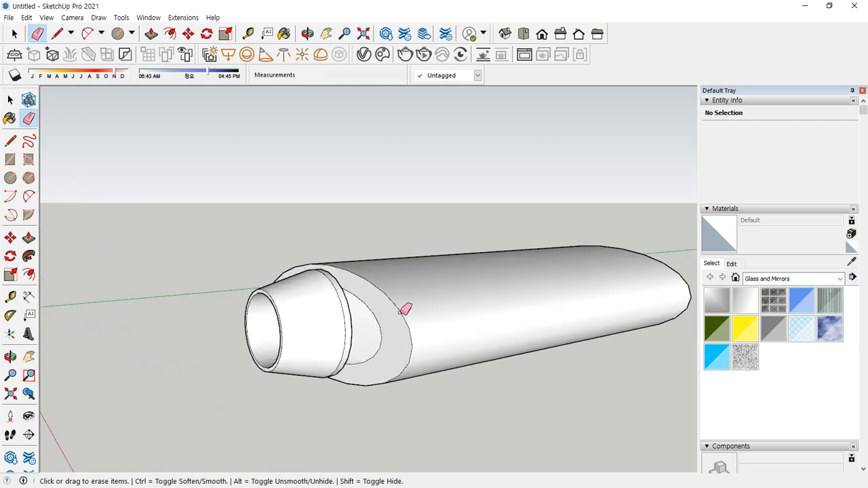
{"action": "scroll", "coordinate": [420, 311], "scroll_direction": "down", "scroll_amount": 3}
{"action": "middle_click_drag", "start_coordinate": [538, 295], "coordinate": [290, 321]}
{"action": "middle_click_drag", "start_coordinate": [540, 344], "coordinate": [570, 356]}
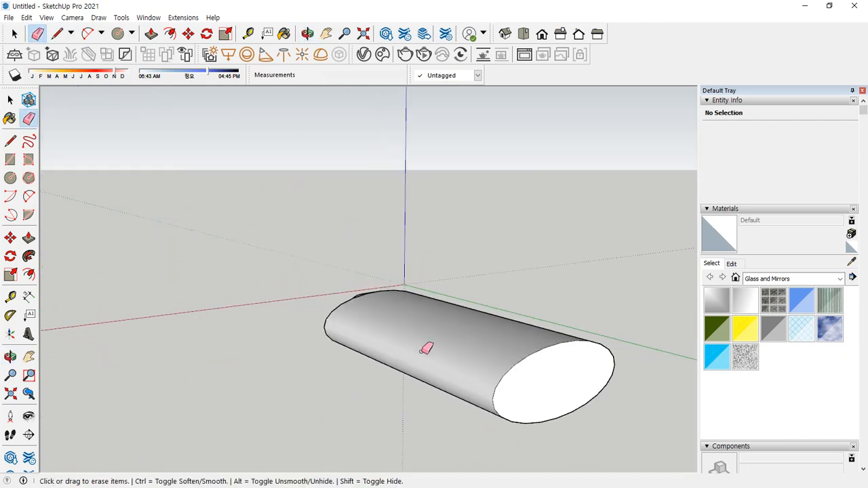
- Lengthen the tube body by pulling its flat oval end face outward with Push/Pull
{"action": "middle_click_drag", "start_coordinate": [422, 351], "coordinate": [513, 405]}
{"action": "scroll", "coordinate": [544, 388], "scroll_direction": "down", "scroll_amount": 2}
{"action": "middle_click_drag", "start_coordinate": [602, 380], "coordinate": [630, 408]}
{"action": "scroll", "coordinate": [507, 357], "scroll_direction": "down", "scroll_amount": 1}
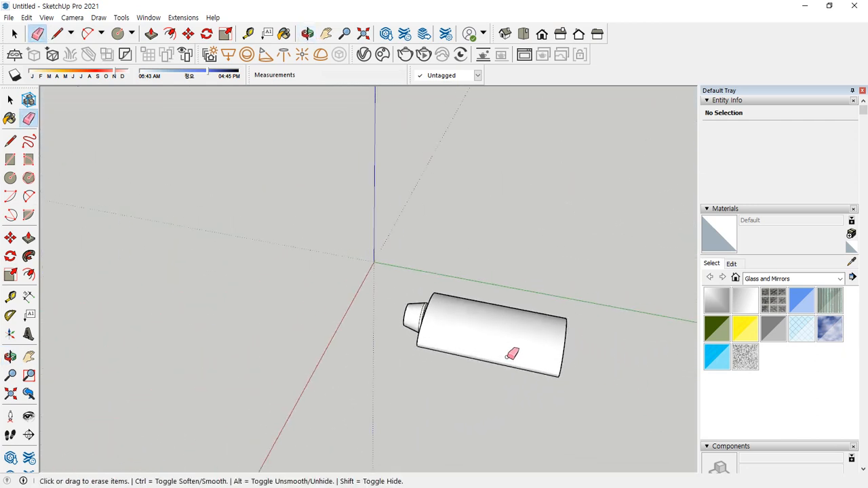
{"action": "mouse_move", "coordinate": [512, 354]}
{"action": "middle_mouse_down"}
{"action": "mouse_move", "coordinate": [357, 306]}
{"action": "mouse_move", "coordinate": [486, 429]}
{"action": "middle_mouse_up"}
{"action": "key", "text": "space"}
{"action": "key", "text": "p"}
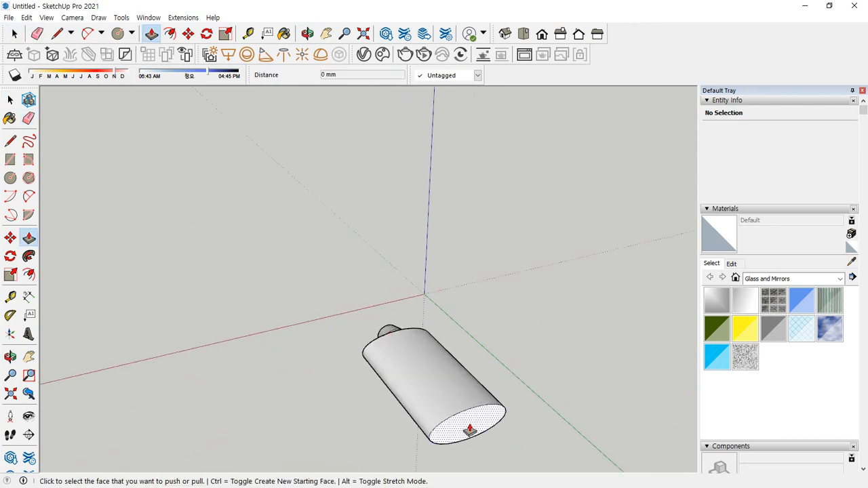
{"action": "left_click", "coordinate": [469, 429]}
{"action": "left_click", "coordinate": [505, 457]}
- Flatten the tube's oval end face into a thin strip by scaling it twice about its center along the green axis, lastly by about 0.17
{"action": "middle_click_drag", "start_coordinate": [280, 379], "coordinate": [563, 380]}
{"action": "key", "text": "space"}
{"action": "scroll", "coordinate": [505, 332], "scroll_direction": "up", "scroll_amount": 2}
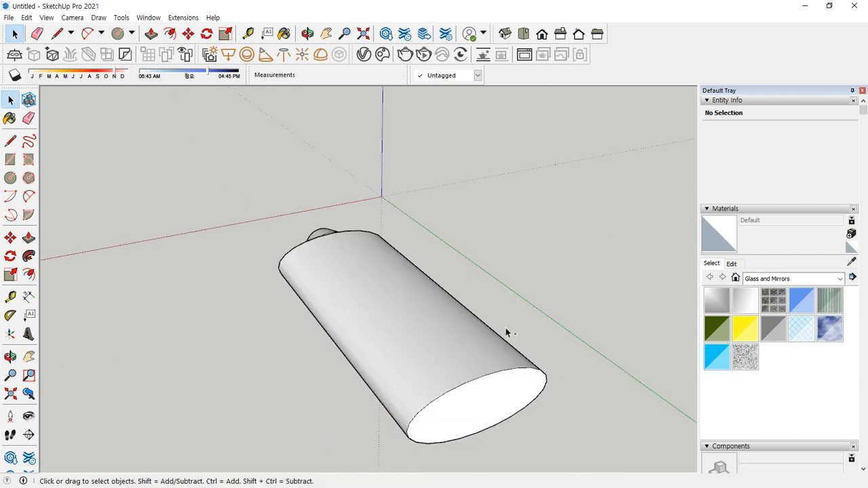
{"action": "middle_click_drag", "start_coordinate": [505, 333], "coordinate": [477, 368]}
{"action": "left_click", "coordinate": [481, 357]}
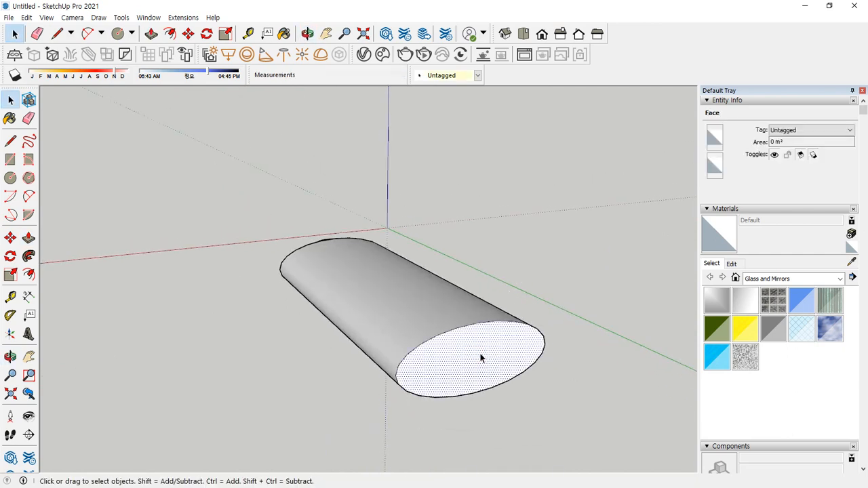
{"action": "key", "text": "s"}
{"action": "left_click", "coordinate": [478, 324]}
{"action": "key", "text": "ctrl"}
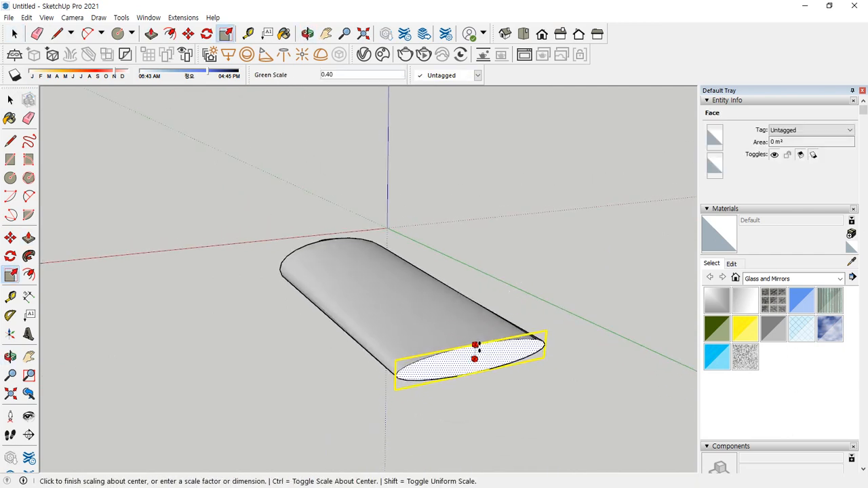
{"action": "left_click", "coordinate": [475, 358]}
{"action": "scroll", "coordinate": [468, 352], "scroll_direction": "up", "scroll_amount": 4}
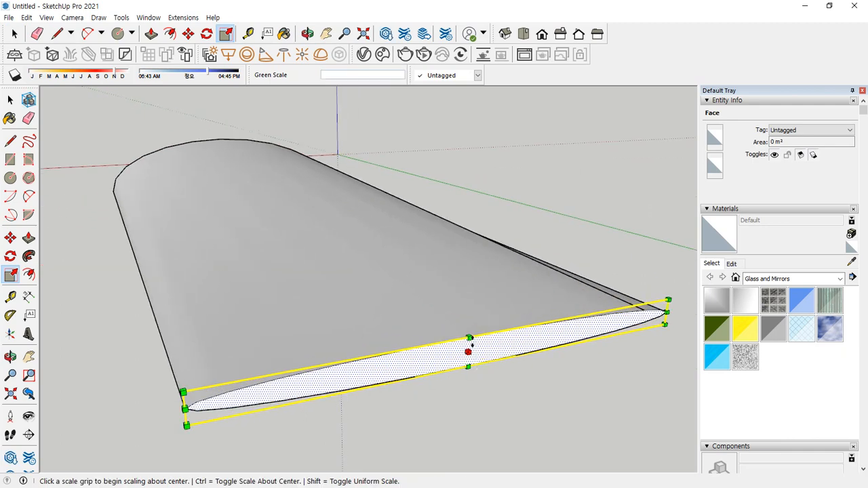
{"action": "left_click", "coordinate": [471, 336]}
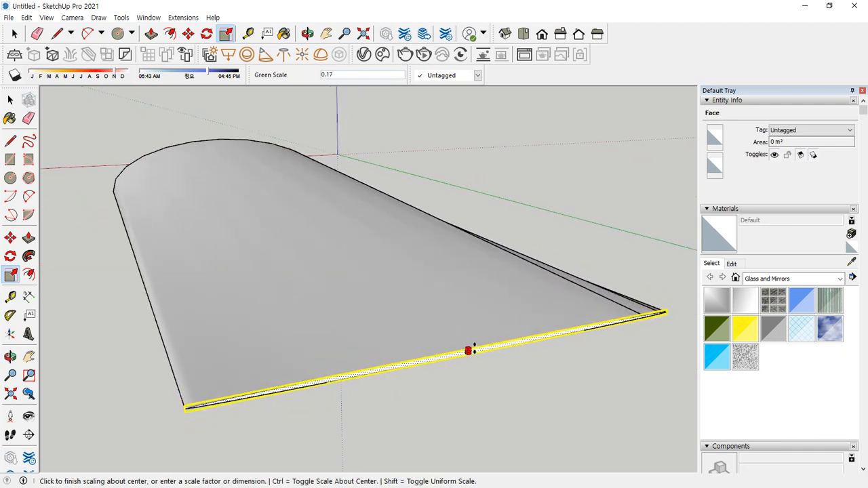
{"action": "left_click", "coordinate": [473, 350]}
- Extrude the flattened end face about 11 mm as a separate section to form the tube's flat sealed end
{"action": "middle_click_drag", "start_coordinate": [192, 383], "coordinate": [264, 348]}
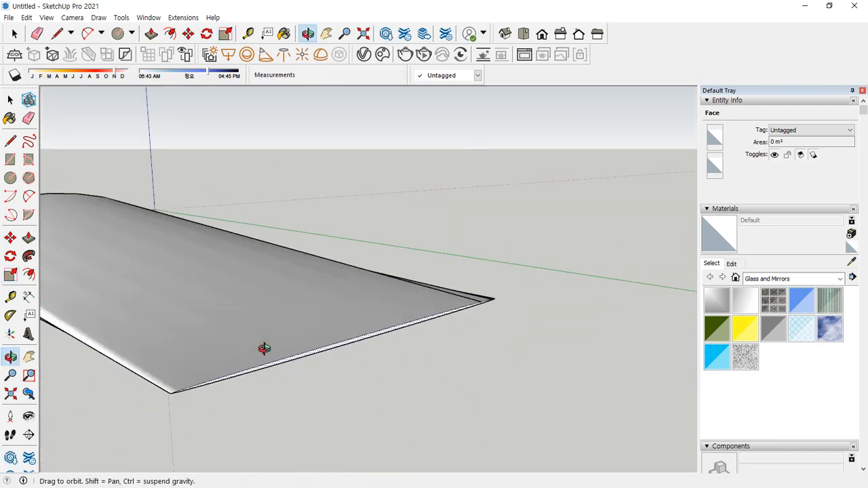
{"action": "key", "text": "space"}
{"action": "left_click", "coordinate": [355, 388]}
{"action": "scroll", "coordinate": [355, 361], "scroll_direction": "up", "scroll_amount": 3}
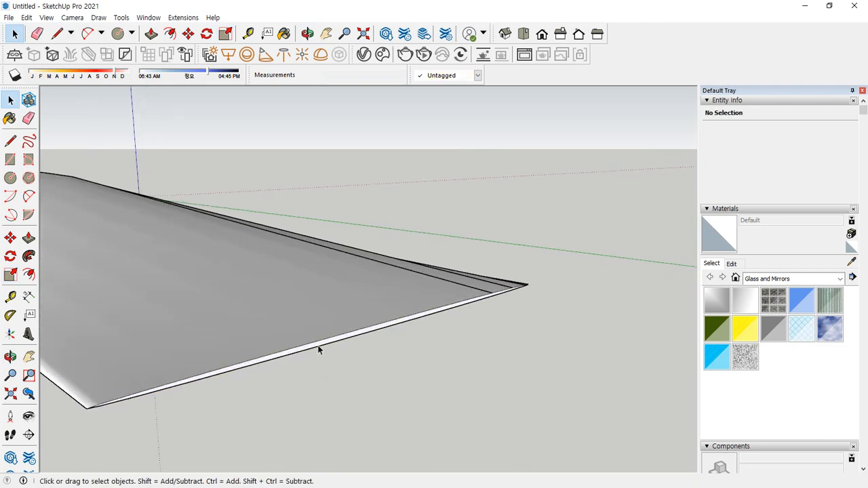
{"action": "key", "text": "p"}
{"action": "left_click", "coordinate": [348, 338]}
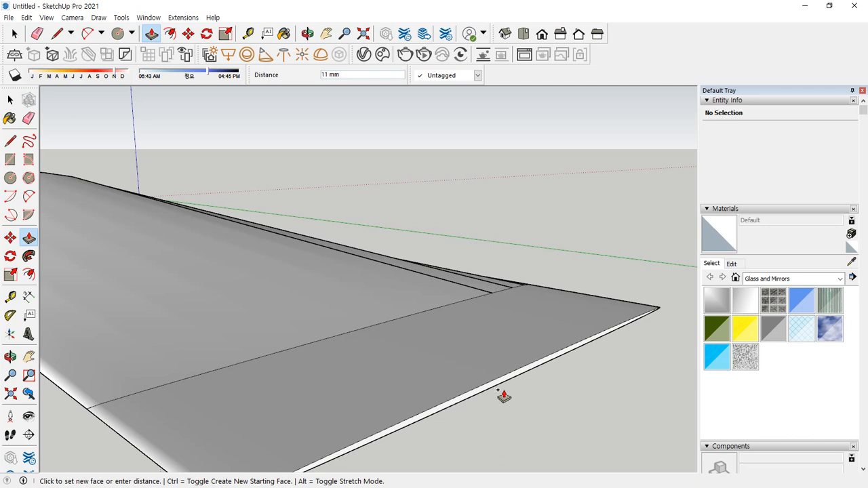
{"action": "key", "text": "space"}
{"action": "middle_click_drag", "start_coordinate": [568, 413], "coordinate": [449, 401]}
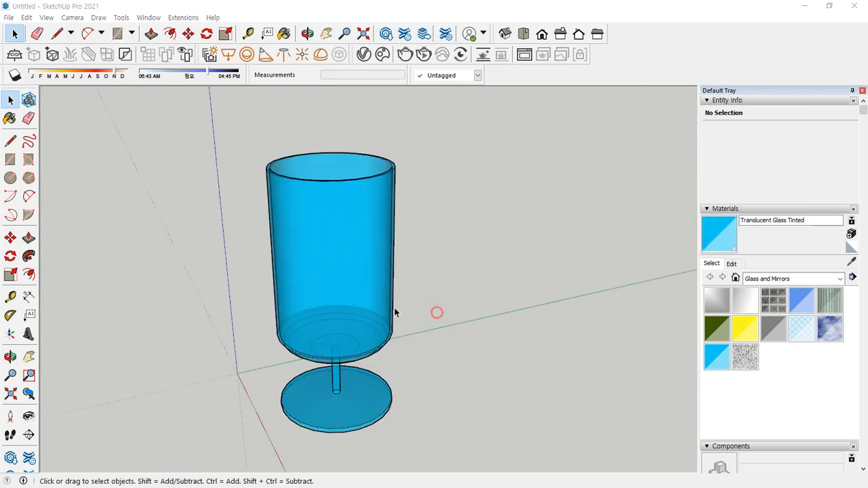
- Select the entire blue tinted stemmed glass and delete it to clear the model space
{"action": "middle_click_drag", "start_coordinate": [394, 307], "coordinate": [345, 412]}
{"action": "left_click_drag", "start_coordinate": [344, 412], "coordinate": [71, 87]}
{"action": "key", "text": "Delete"}
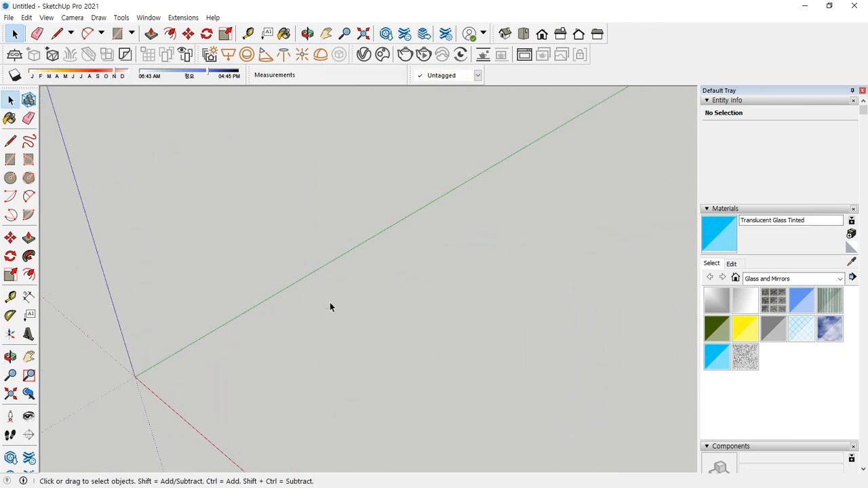
- Draw a ground-plane circle of about 50 mm radius near the origin and extrude it into a disc about 3 mm thick
{"action": "key", "text": "c"}
{"action": "left_click", "coordinate": [225, 384]}
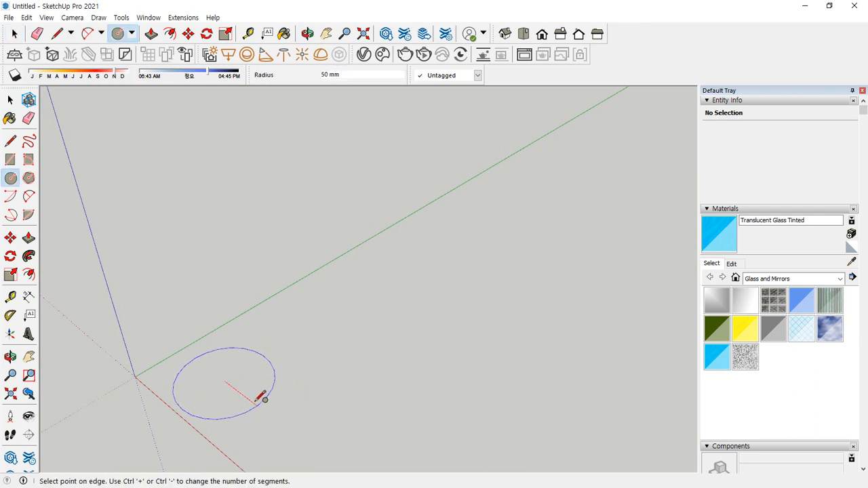
{"action": "left_click", "coordinate": [263, 397]}
{"action": "middle_click_drag", "start_coordinate": [227, 380], "coordinate": [312, 321]}
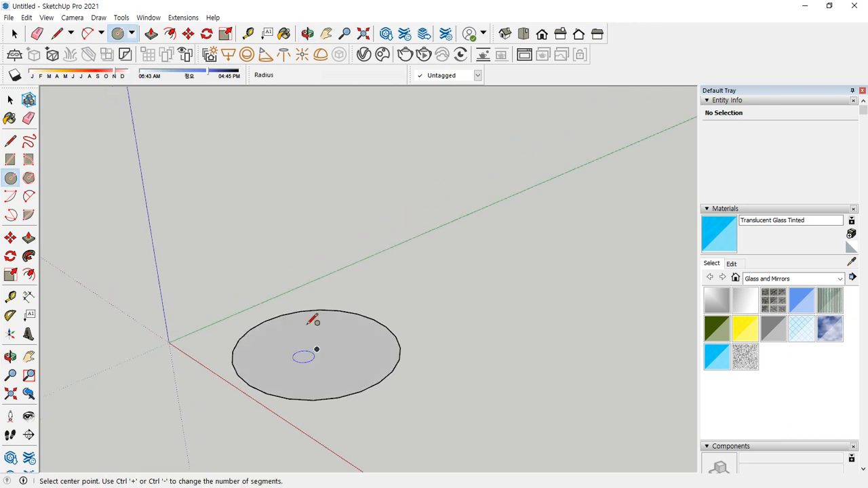
{"action": "key", "text": "p"}
{"action": "left_click", "coordinate": [308, 358]}
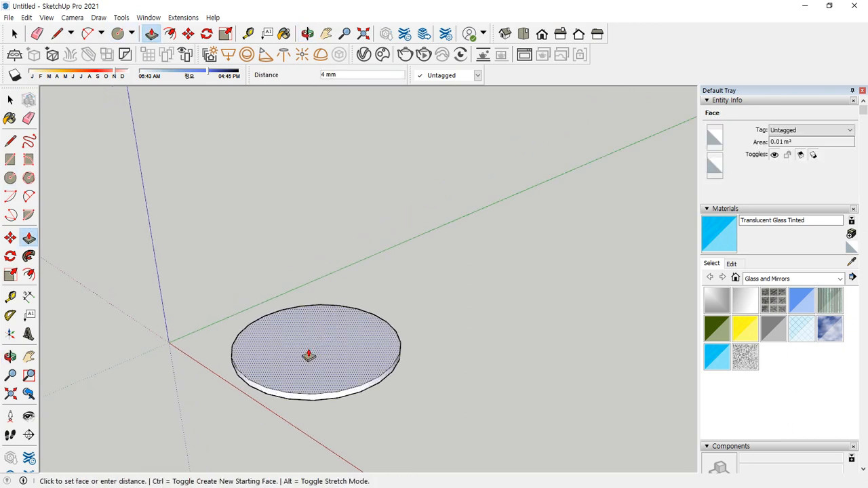
{"action": "left_click", "coordinate": [308, 356]}
{"action": "mouse_move", "coordinate": [309, 356]}
{"action": "middle_mouse_down"}
{"action": "mouse_move", "coordinate": [275, 310]}
{"action": "mouse_move", "coordinate": [321, 365]}
{"action": "middle_mouse_up"}
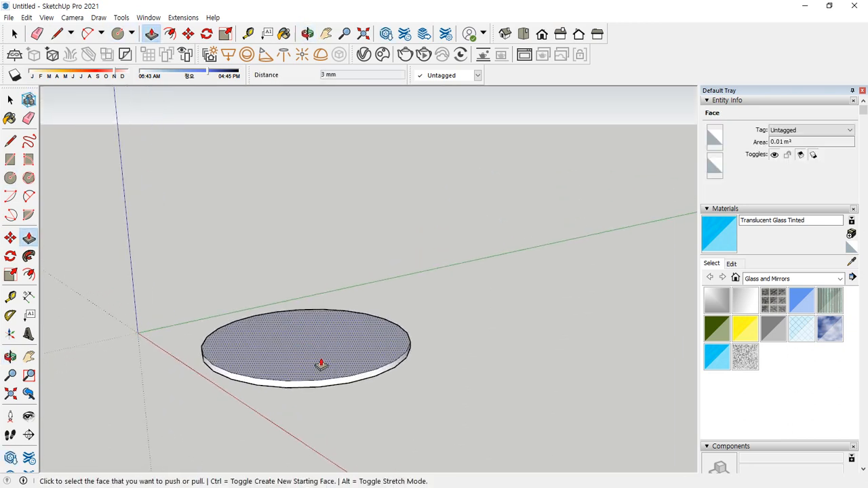
- Raise a second layer about 4 mm on the disc and shrink its top face uniformly about the center into a taper
{"action": "left_click", "coordinate": [301, 360]}
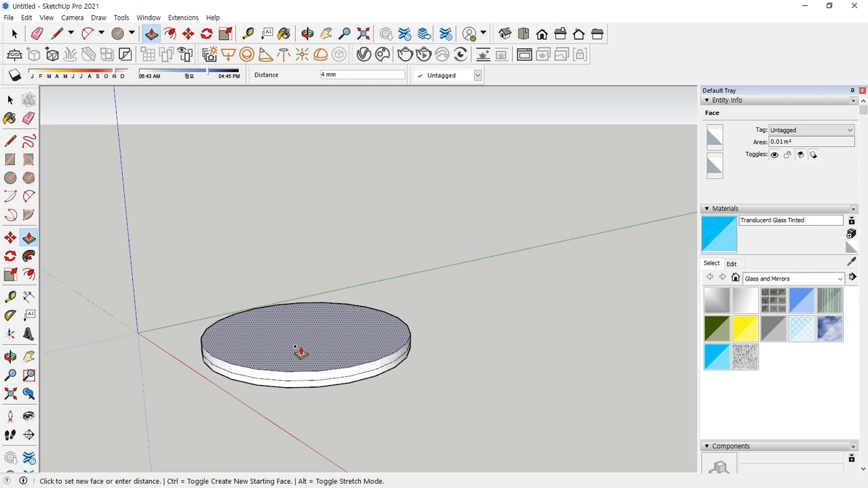
{"action": "left_click", "coordinate": [299, 351]}
{"action": "key", "text": "s"}
{"action": "left_click", "coordinate": [381, 341]}
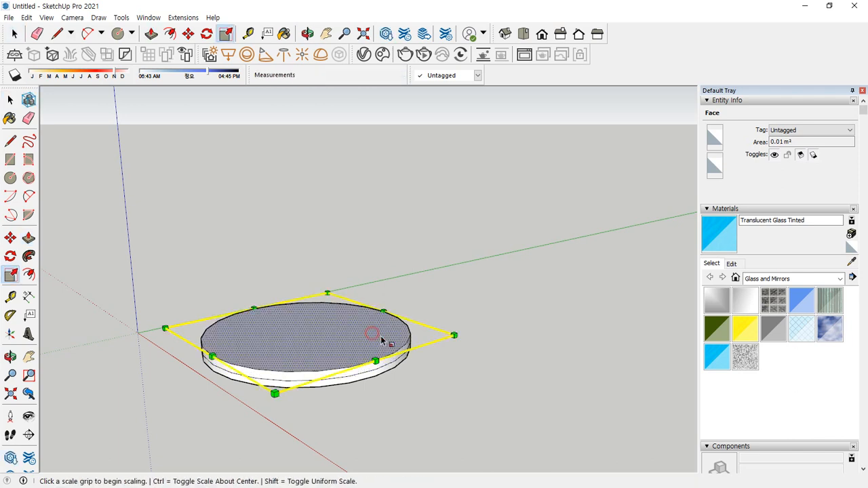
{"action": "left_click", "coordinate": [454, 335], "text": "ctrl"}
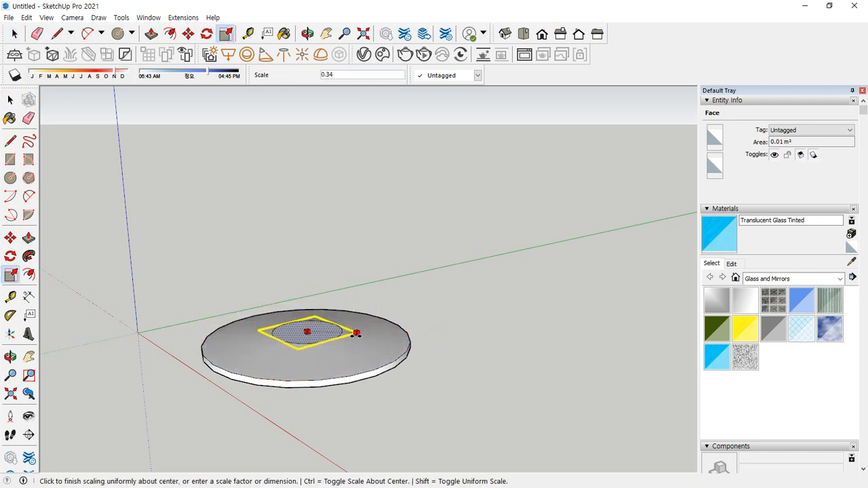
{"action": "left_click", "coordinate": [327, 335]}
- Scale the small top face of the tapered base slightly smaller, uniformly about its center, to match the stem's width
{"action": "middle_click_drag", "start_coordinate": [327, 336], "coordinate": [291, 320]}
{"action": "scroll", "coordinate": [291, 319], "scroll_direction": "up", "scroll_amount": 3}
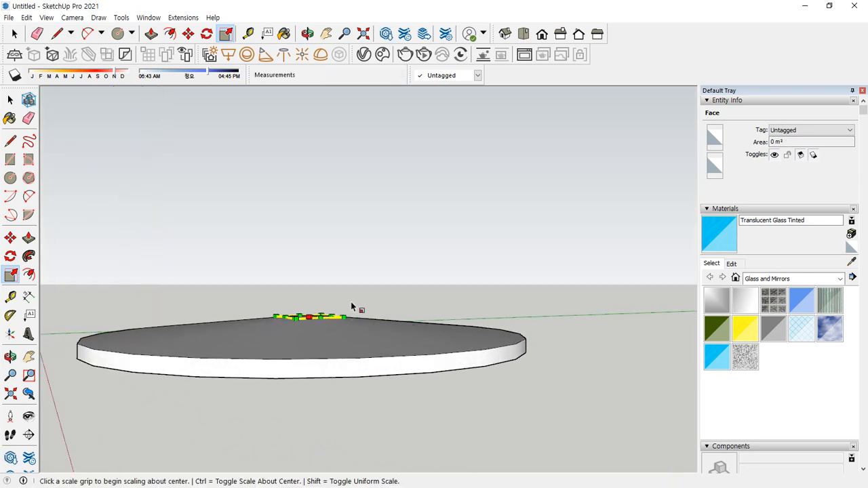
{"action": "middle_click_drag", "start_coordinate": [351, 303], "coordinate": [373, 367]}
{"action": "scroll", "coordinate": [312, 318], "scroll_direction": "up", "scroll_amount": 3}
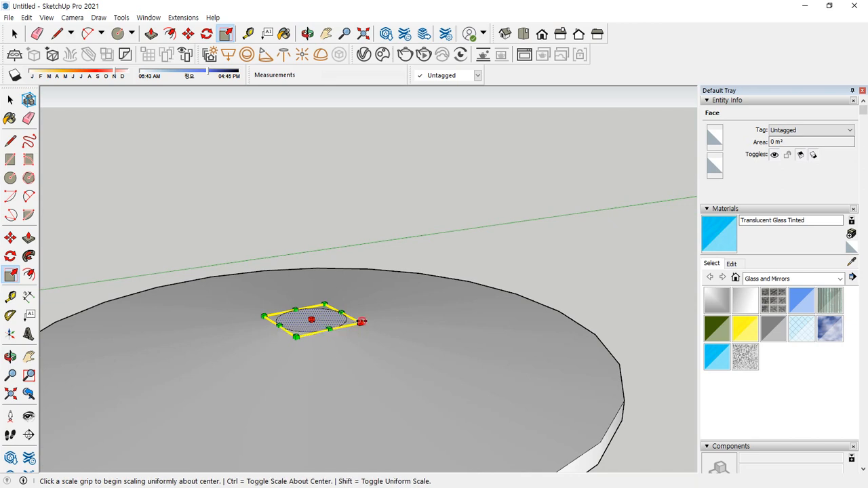
{"action": "left_click", "coordinate": [361, 321]}
{"action": "left_click", "coordinate": [350, 319]}
- Extrude the base's small top circle about 35 mm into a stem and add a separate section about 16 mm high above it
{"action": "key", "text": "p"}
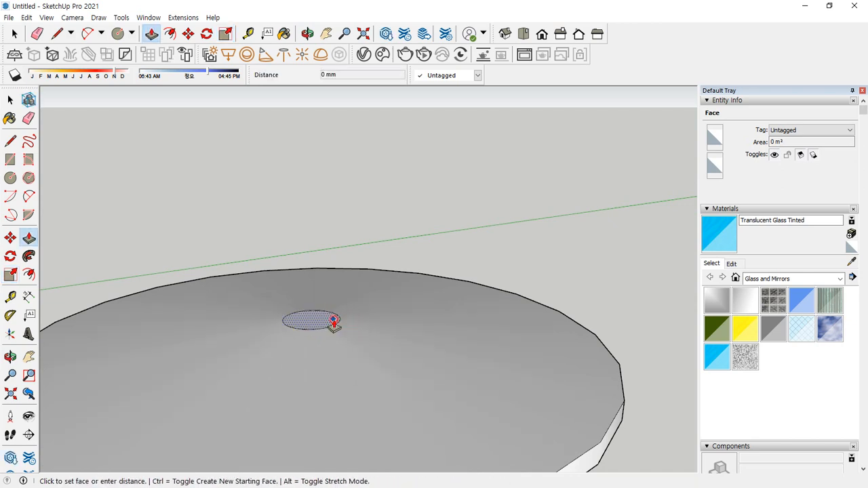
{"action": "left_click", "coordinate": [333, 324]}
{"action": "scroll", "coordinate": [330, 203], "scroll_direction": "down", "scroll_amount": 3}
{"action": "middle_click_drag", "start_coordinate": [329, 183], "coordinate": [336, 305]}
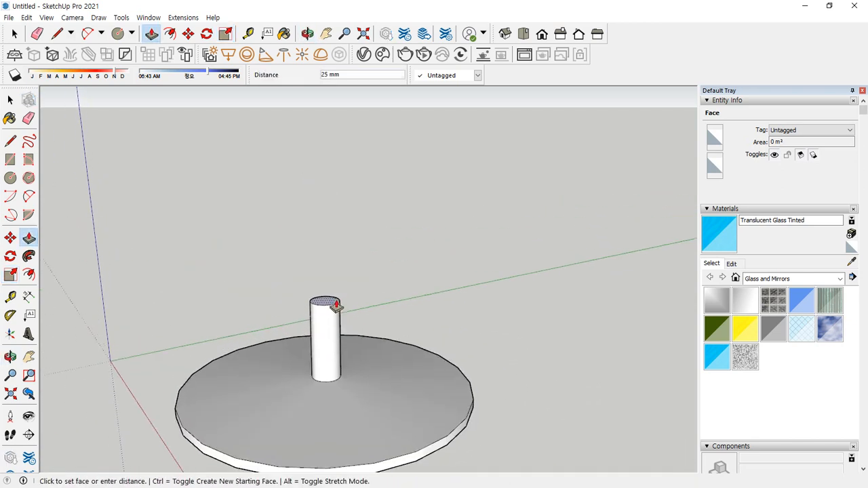
{"action": "left_click", "coordinate": [333, 282]}
{"action": "scroll", "coordinate": [353, 285], "scroll_direction": "up", "scroll_amount": 2}
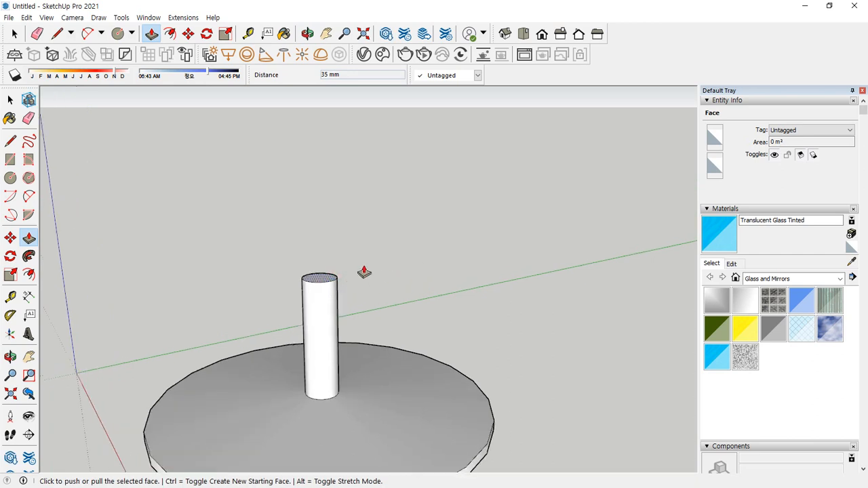
{"action": "left_click", "coordinate": [314, 283]}
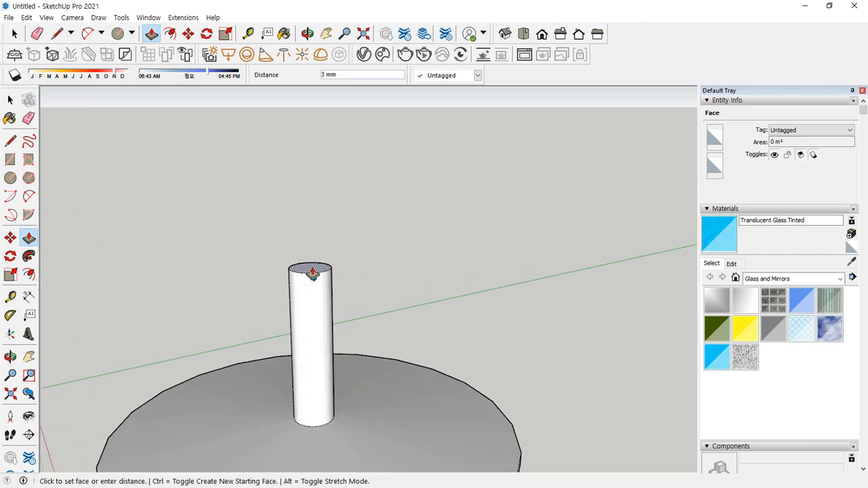
{"action": "left_click", "coordinate": [308, 214]}
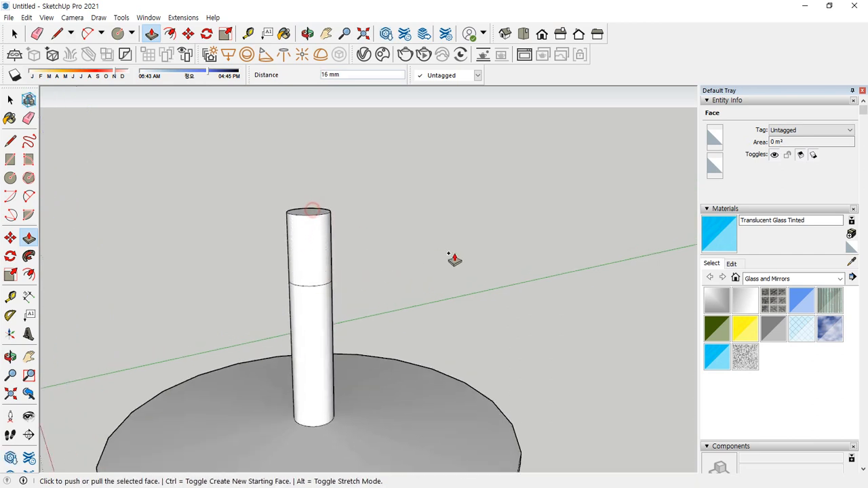
{"action": "left_click_drag", "start_coordinate": [641, 102], "coordinate": [631, 184]}
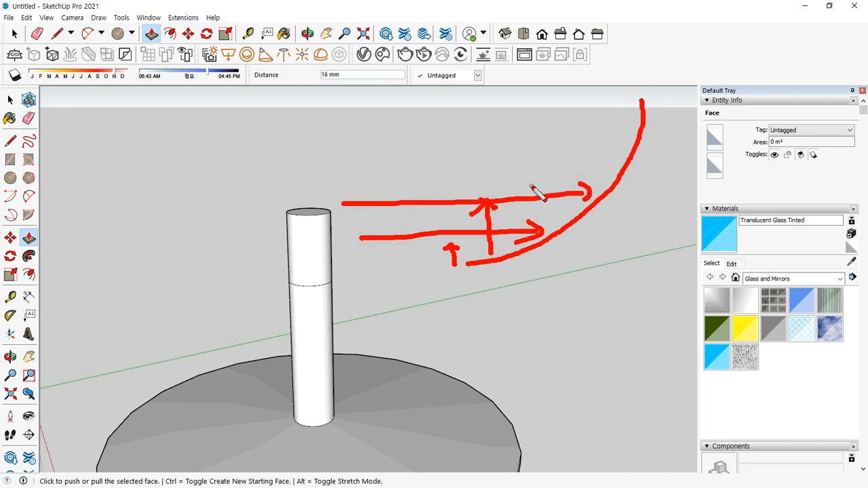
{"action": "left_click_drag", "start_coordinate": [418, 133], "coordinate": [598, 131]}
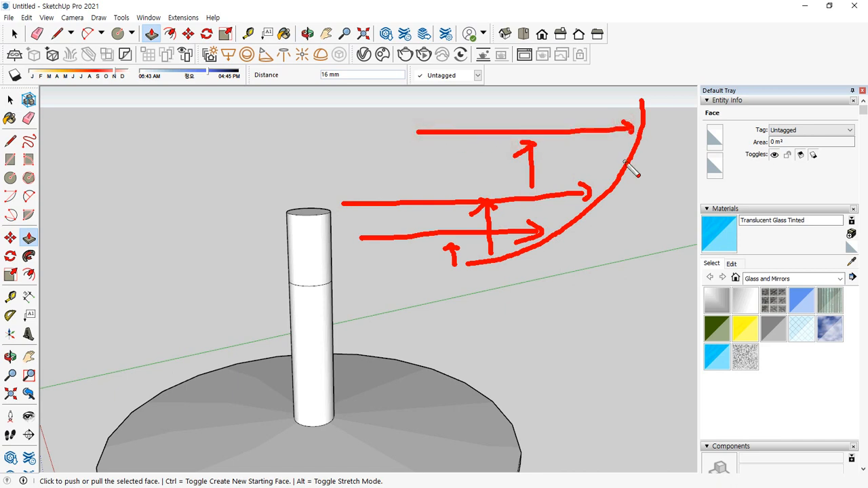
{"action": "key", "text": "Escape"}
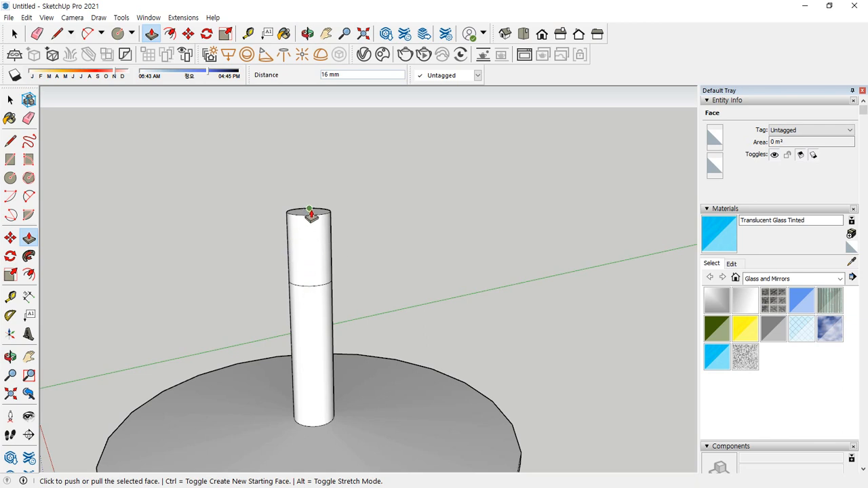
- Push the stem's top face down about 8 mm to shorten the upper section
{"action": "key", "text": "space"}
{"action": "key", "text": "p"}
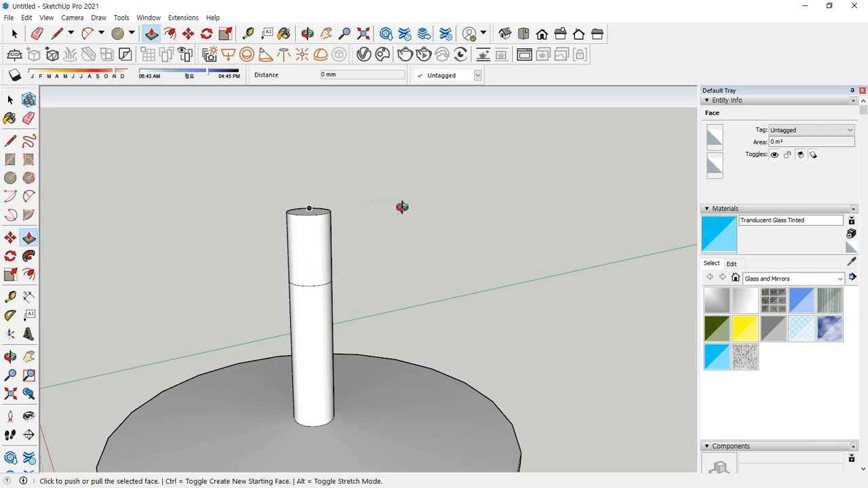
{"action": "middle_click_drag", "start_coordinate": [402, 207], "coordinate": [367, 227]}
{"action": "left_click", "coordinate": [312, 228]}
{"action": "left_click", "coordinate": [298, 225]}
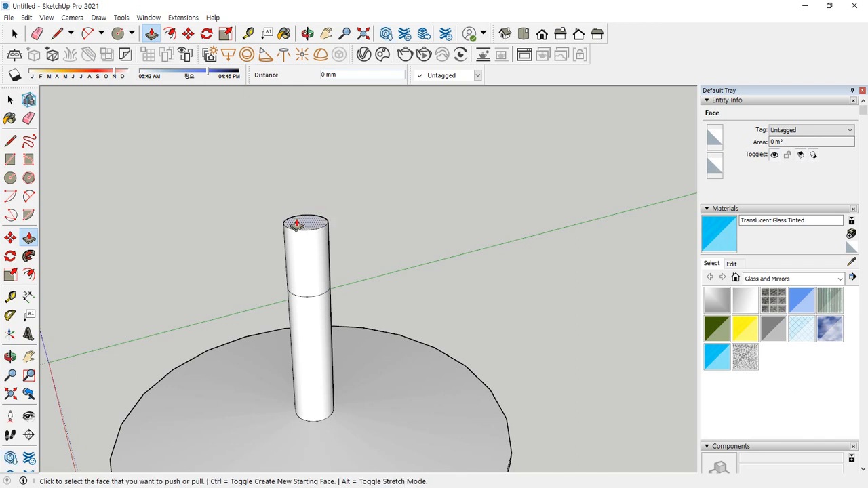
{"action": "left_click", "coordinate": [296, 224]}
{"action": "left_click", "coordinate": [311, 257]}
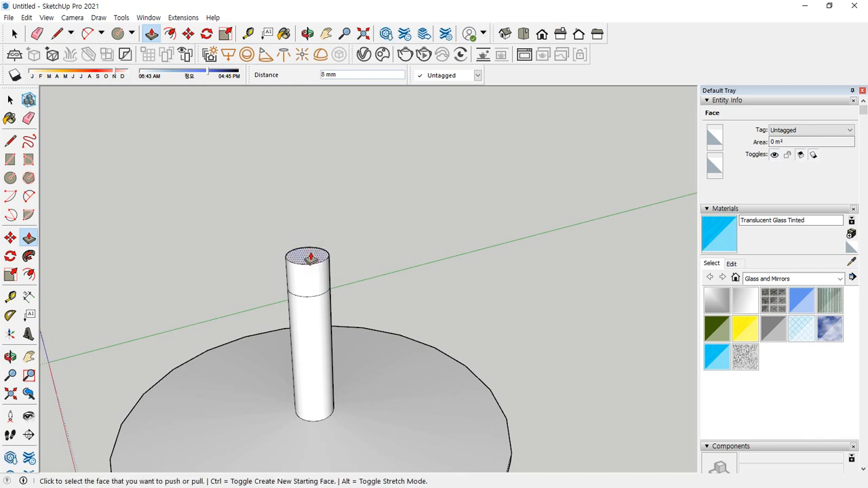
- Enlarge the stem's top face uniformly about its center into a wide circle that flares out as the bowl's bottom
{"action": "key", "text": "s"}
{"action": "left_click", "coordinate": [312, 257]}
{"action": "left_click", "coordinate": [337, 260], "text": "ctrl"}
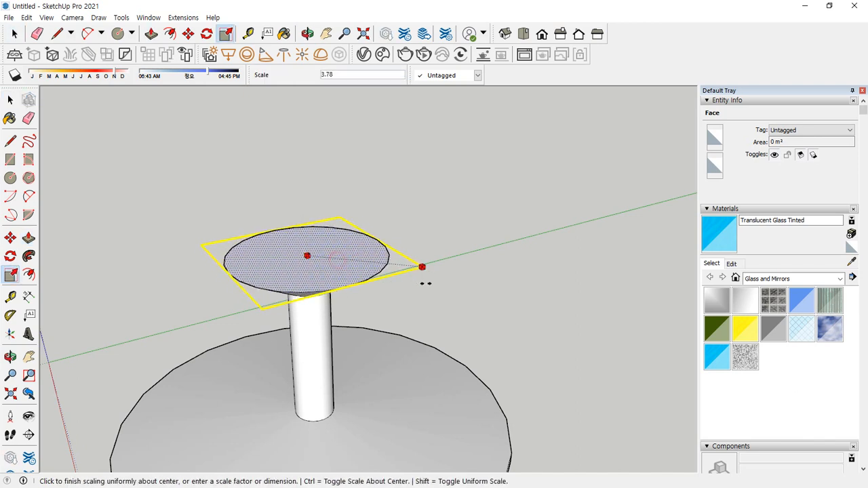
{"action": "left_click", "coordinate": [539, 279]}
{"action": "middle_click_drag", "start_coordinate": [538, 279], "coordinate": [344, 274]}
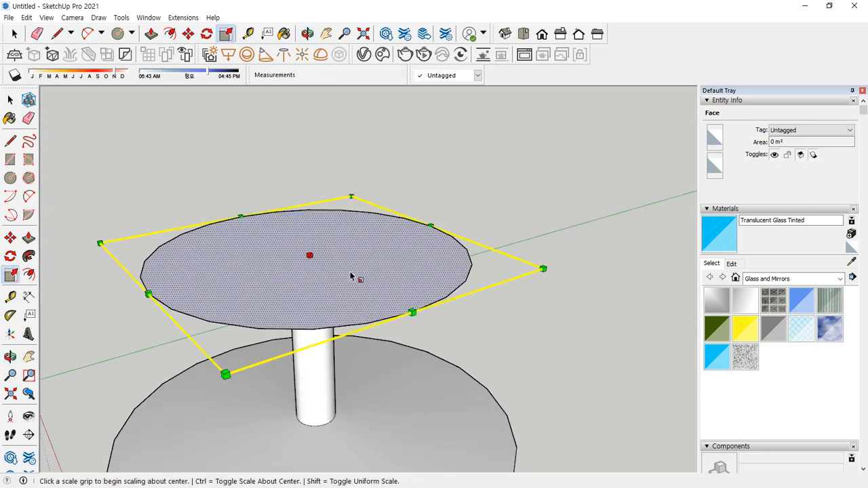
- Extrude the wide circular face on top of the bowl up about 4 mm and enlarge its top uniformly about the center
{"action": "key", "text": "p"}
{"action": "left_click", "coordinate": [352, 279]}
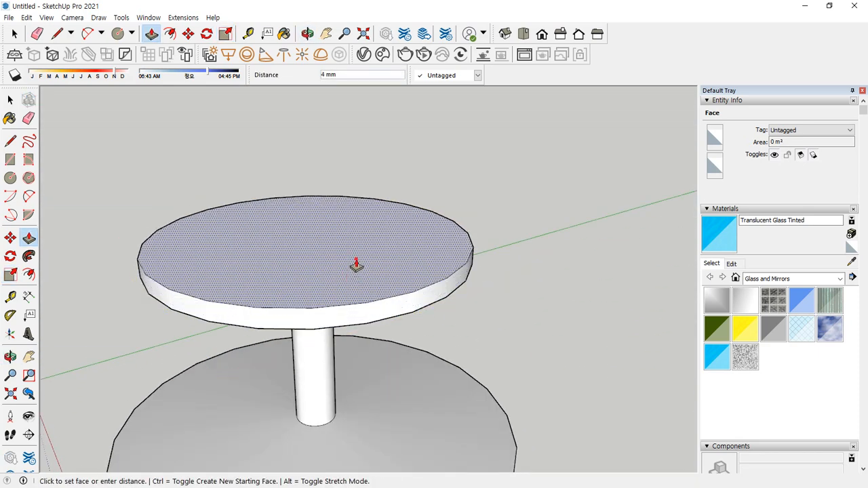
{"action": "left_click", "coordinate": [356, 265]}
{"action": "key", "text": "s"}
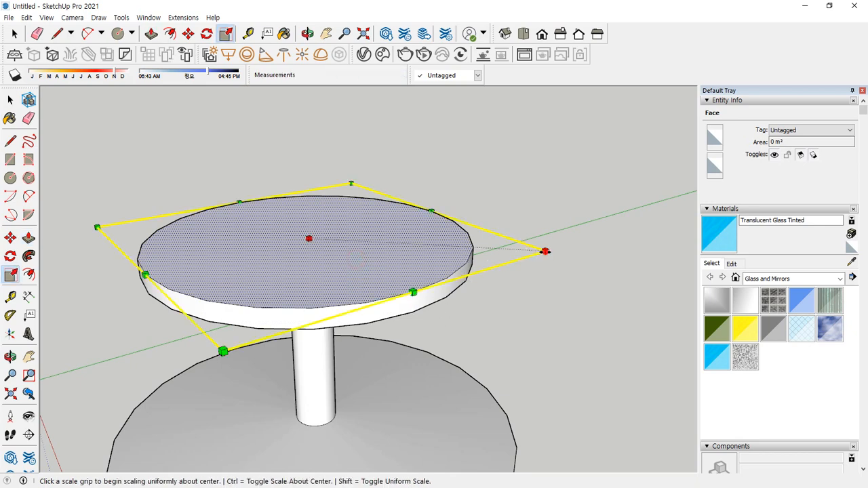
{"action": "left_click", "coordinate": [545, 251]}
{"action": "left_click", "coordinate": [616, 249]}
- Reduce the bowl's top face slightly, uniformly about its center, to steepen the flare, and check the side curve
{"action": "middle_click_drag", "start_coordinate": [509, 362], "coordinate": [532, 264]}
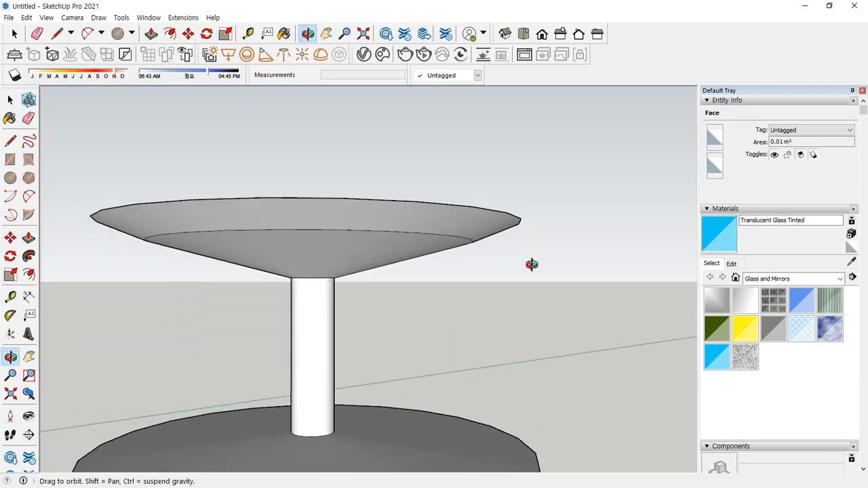
{"action": "middle_click_drag", "start_coordinate": [308, 192], "coordinate": [556, 263]}
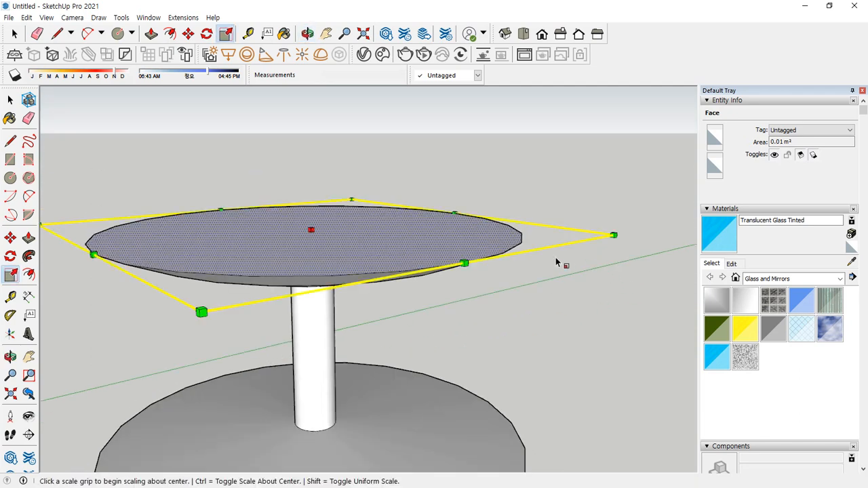
{"action": "left_click", "coordinate": [614, 235]}
{"action": "left_click", "coordinate": [597, 235]}
{"action": "middle_click_drag", "start_coordinate": [597, 234], "coordinate": [398, 280]}
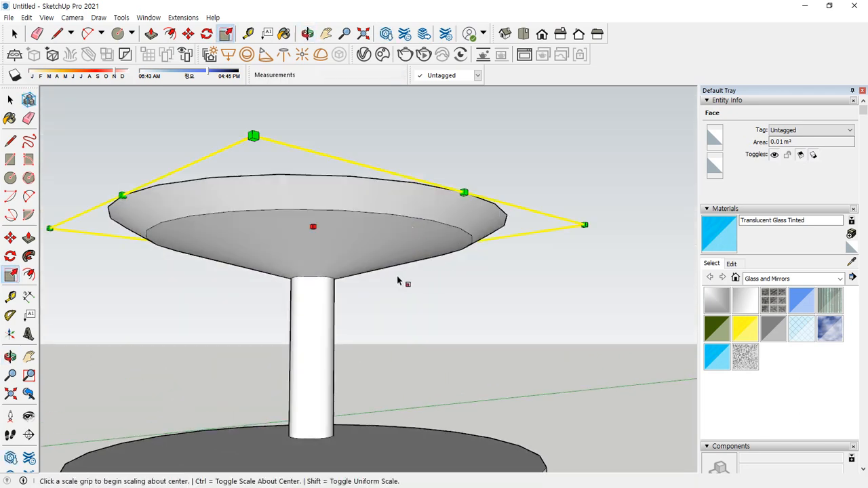
{"action": "mouse_move", "coordinate": [341, 275]}
{"action": "left_mouse_down"}
{"action": "mouse_move", "coordinate": [495, 228]}
{"action": "mouse_move", "coordinate": [540, 132]}
{"action": "left_mouse_up"}
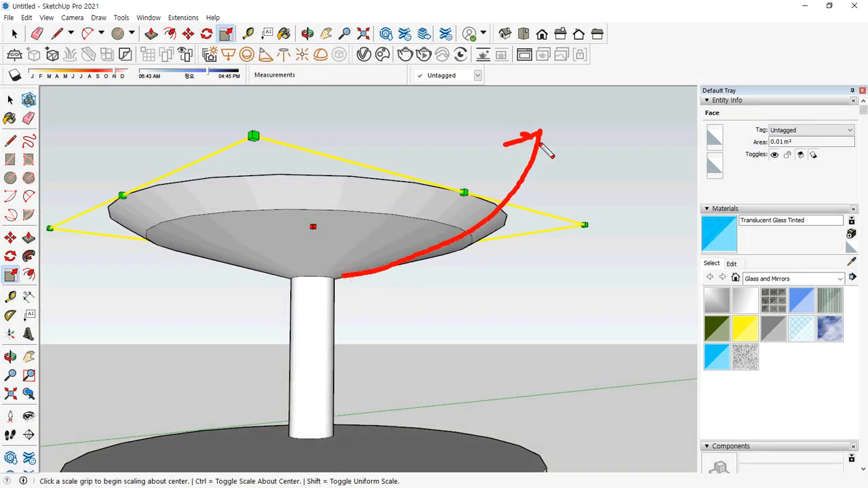
{"action": "mouse_move", "coordinate": [379, 163]}
{"action": "middle_mouse_down"}
{"action": "mouse_move", "coordinate": [359, 289]}
{"action": "mouse_move", "coordinate": [374, 269]}
{"action": "middle_mouse_up"}
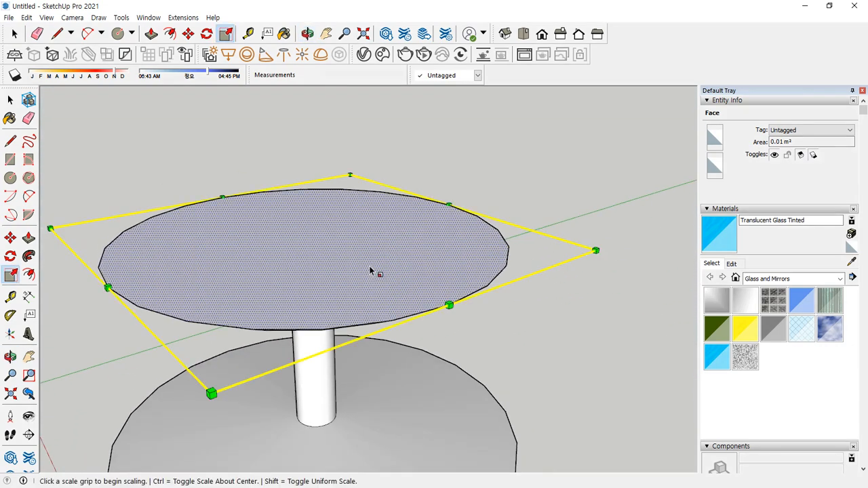
- Extrude the bowl's top face upward by another section and scale its top uniformly by about 1.04 from the opposite corner
{"action": "key", "text": "p"}
{"action": "left_click", "coordinate": [370, 263]}
{"action": "left_click", "coordinate": [373, 217]}
{"action": "key", "text": "s"}
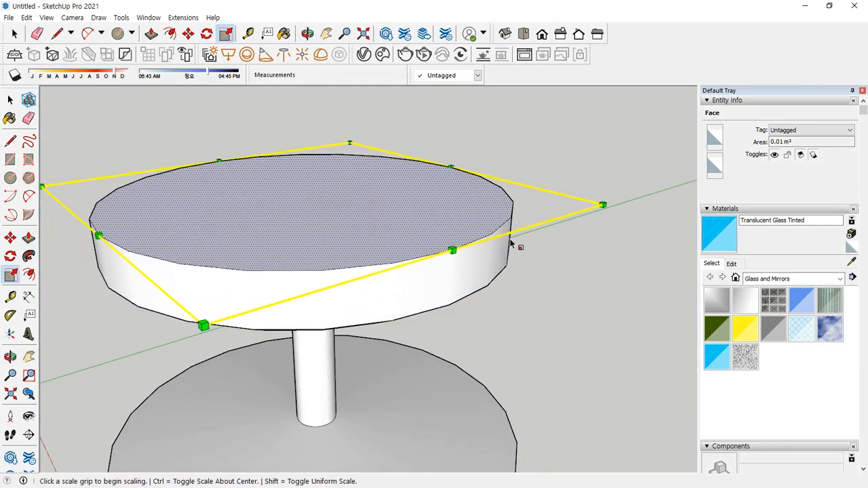
{"action": "left_click", "coordinate": [605, 204]}
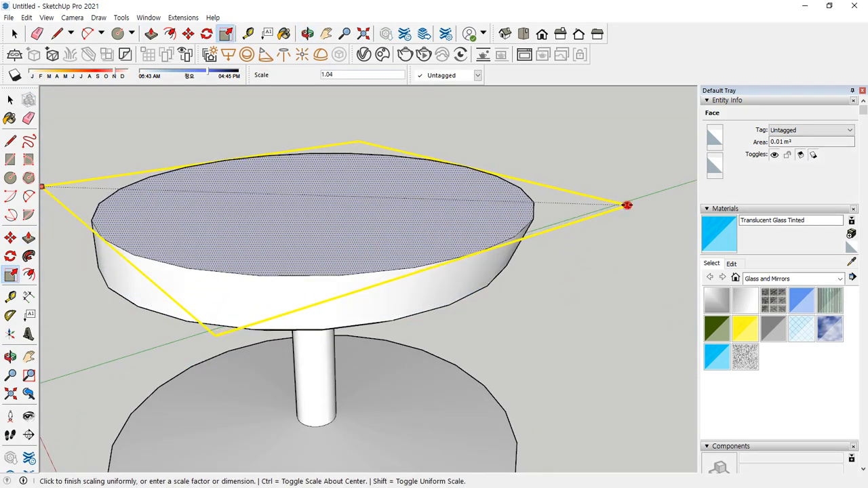
{"action": "left_click", "coordinate": [625, 203]}
{"action": "mouse_move", "coordinate": [626, 204]}
{"action": "middle_mouse_down"}
{"action": "mouse_move", "coordinate": [426, 252]}
{"action": "mouse_move", "coordinate": [348, 305]}
{"action": "middle_mouse_up"}
{"action": "mouse_move", "coordinate": [327, 294]}
{"action": "left_mouse_down"}
{"action": "mouse_move", "coordinate": [380, 288]}
{"action": "mouse_move", "coordinate": [505, 229]}
{"action": "left_mouse_up"}
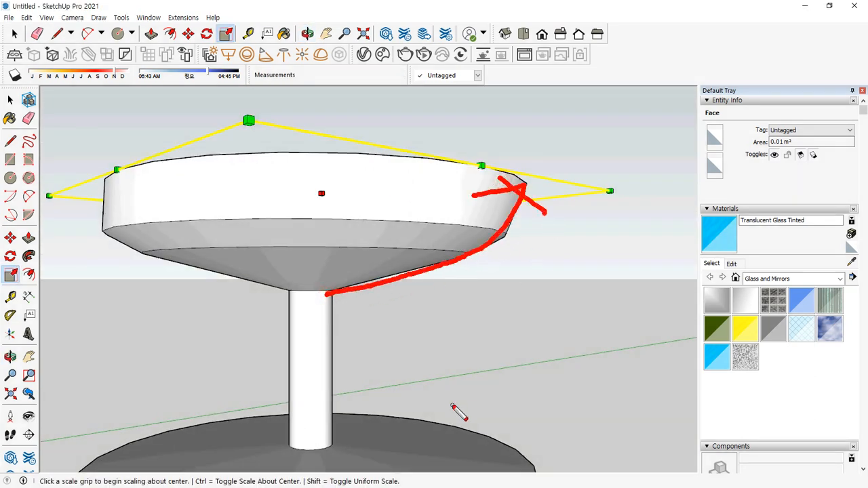
{"action": "key", "text": "Escape"}
- Extrude the bowl's top face far upward into a tall, slightly flared glass body
{"action": "scroll", "coordinate": [352, 248], "scroll_direction": "down", "scroll_amount": 3}
{"action": "middle_click_drag", "start_coordinate": [352, 245], "coordinate": [348, 331]}
{"action": "key", "text": "space"}
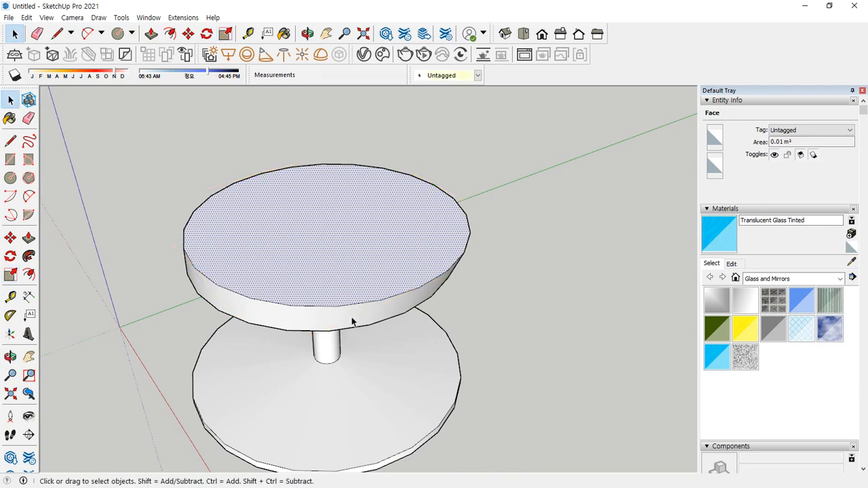
{"action": "key", "text": "p"}
{"action": "left_click", "coordinate": [357, 274]}
{"action": "scroll", "coordinate": [361, 194], "scroll_direction": "down", "scroll_amount": 5}
{"action": "middle_click_drag", "start_coordinate": [350, 195], "coordinate": [345, 377]}
{"action": "left_click", "coordinate": [354, 213]}
{"action": "key", "text": "space"}
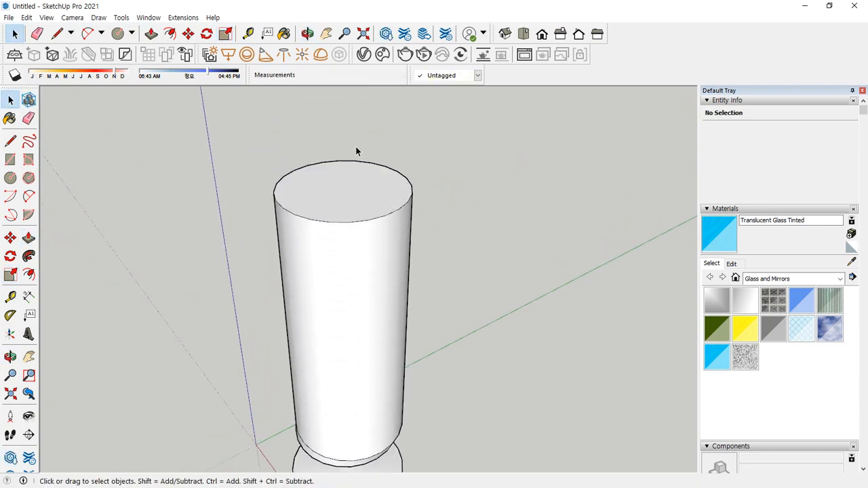
{"action": "key", "text": "f"}
{"action": "scroll", "coordinate": [358, 166], "scroll_direction": "up", "scroll_amount": 2}
{"action": "left_click", "coordinate": [358, 176]}
{"action": "scroll", "coordinate": [362, 174], "scroll_direction": "up", "scroll_amount": 2}
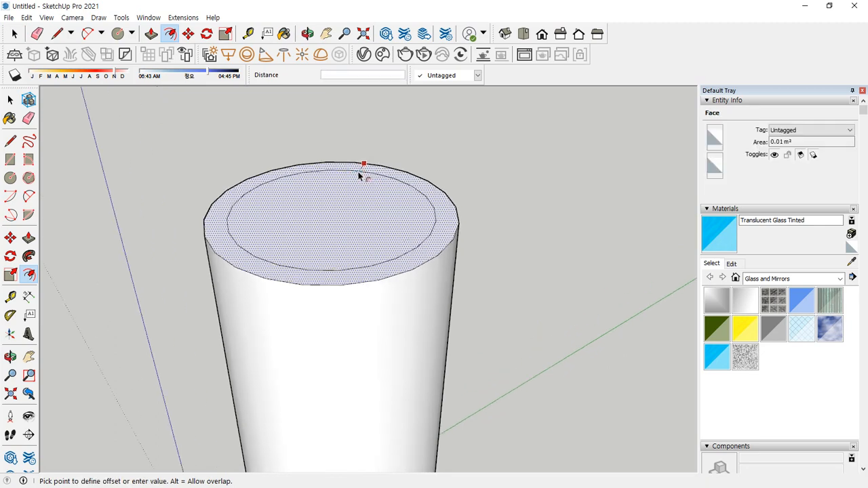
{"action": "key", "text": "Escape"}
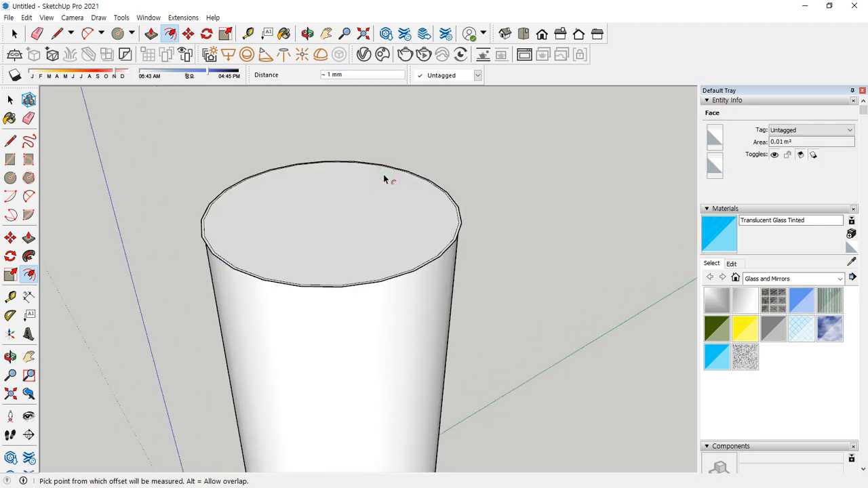
- Offset the edge of the glass's top face about 4 mm inward to outline the rim
{"action": "scroll", "coordinate": [367, 200], "scroll_direction": "up", "scroll_amount": 4}
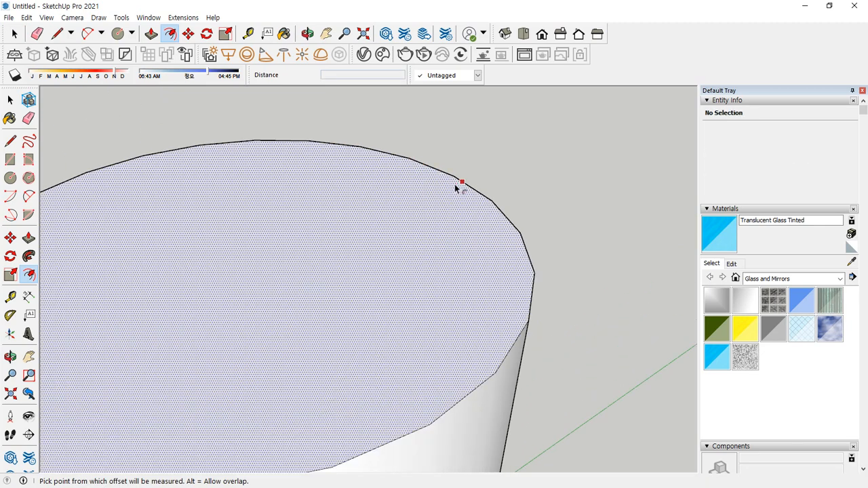
{"action": "left_click", "coordinate": [457, 186]}
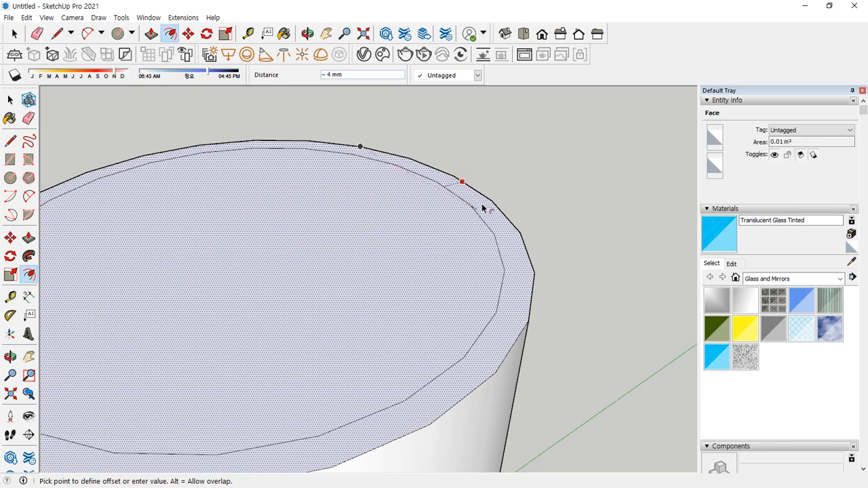
{"action": "left_click", "coordinate": [501, 228]}
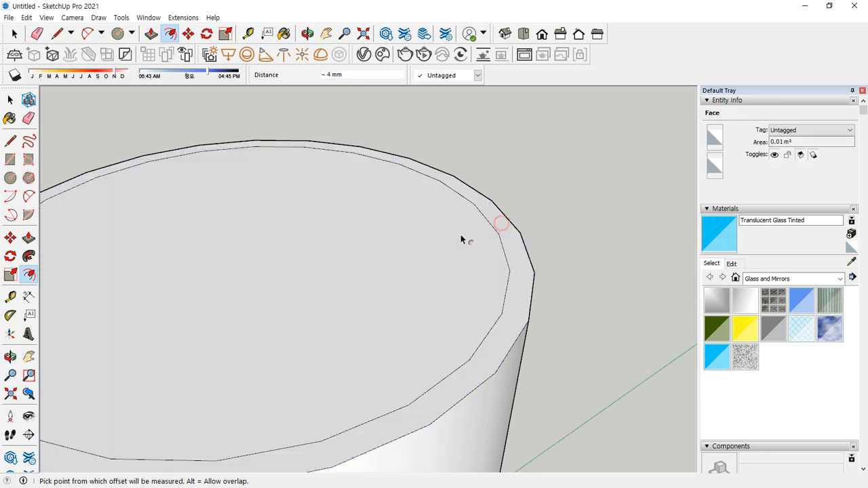
- Push the inner top face down to near the bottom of the glass body to hollow it out
{"action": "key", "text": "p"}
{"action": "left_click", "coordinate": [361, 244]}
{"action": "scroll", "coordinate": [365, 284], "scroll_direction": "down", "scroll_amount": 2}
{"action": "middle_click_drag", "start_coordinate": [364, 285], "coordinate": [359, 170]}
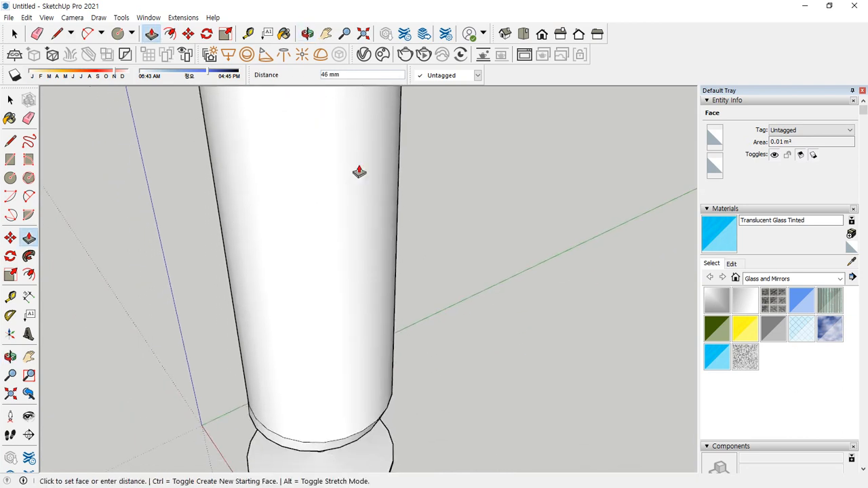
{"action": "left_click", "coordinate": [362, 436]}
{"action": "key", "text": "space"}
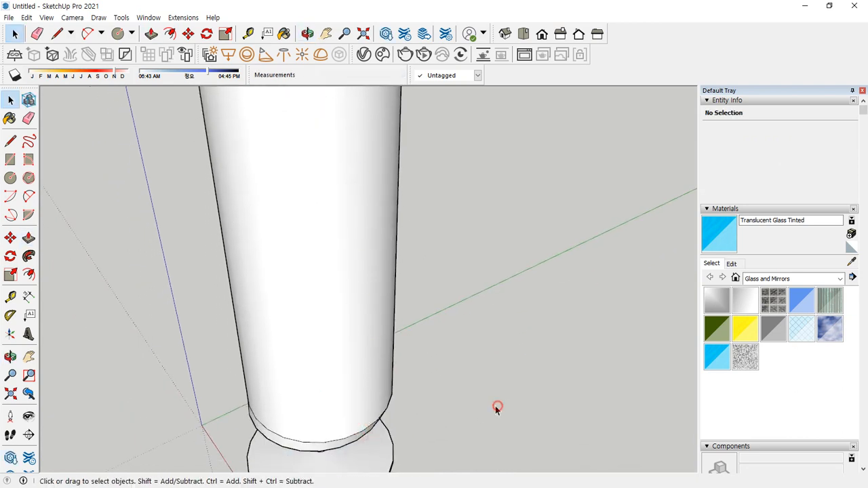
{"action": "middle_click_drag", "start_coordinate": [495, 407], "coordinate": [477, 191]}
{"action": "scroll", "coordinate": [477, 192], "scroll_direction": "down", "scroll_amount": 2}
{"action": "middle_click_drag", "start_coordinate": [482, 242], "coordinate": [543, 379]}
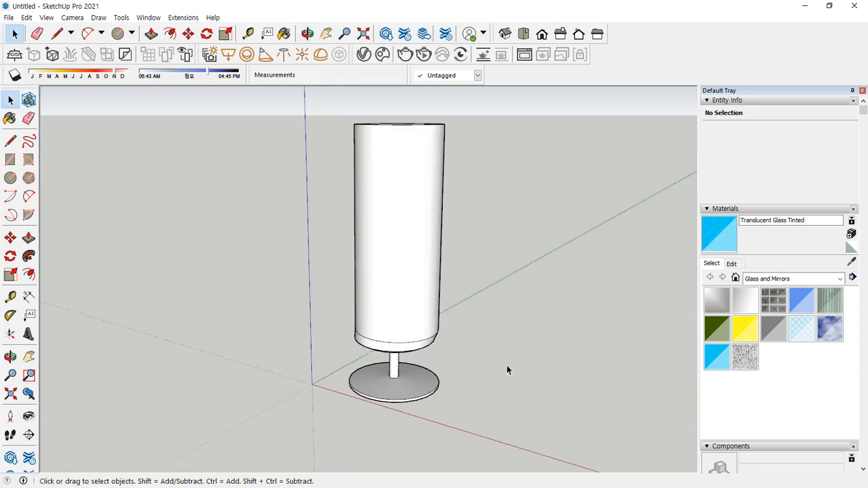
- Delete the entire glass model to clear the workspace
{"action": "triple_click", "coordinate": [415, 298]}
{"action": "key", "text": "Delete"}
{"action": "middle_click_drag", "start_coordinate": [413, 308], "coordinate": [361, 307]}
- Draw an upright circle with a 30 mm radius facing the green axis and extrude it 10 mm into a disc
{"action": "key", "text": "c"}
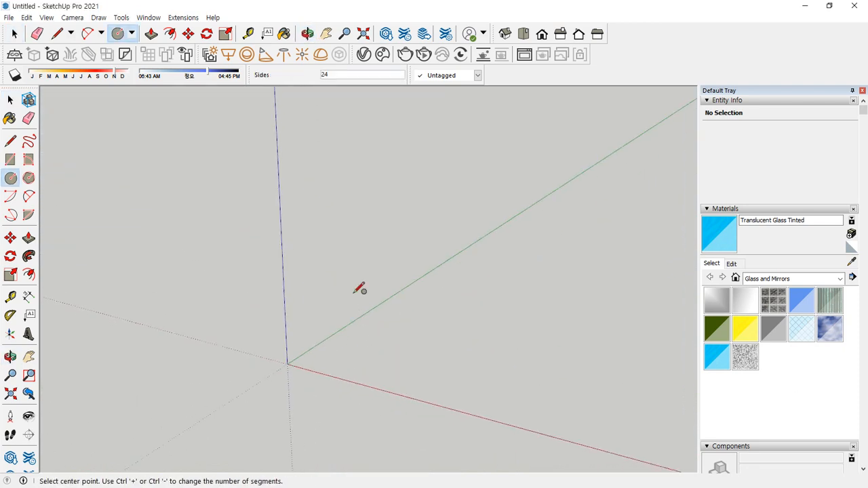
{"action": "left_click", "coordinate": [377, 243]}
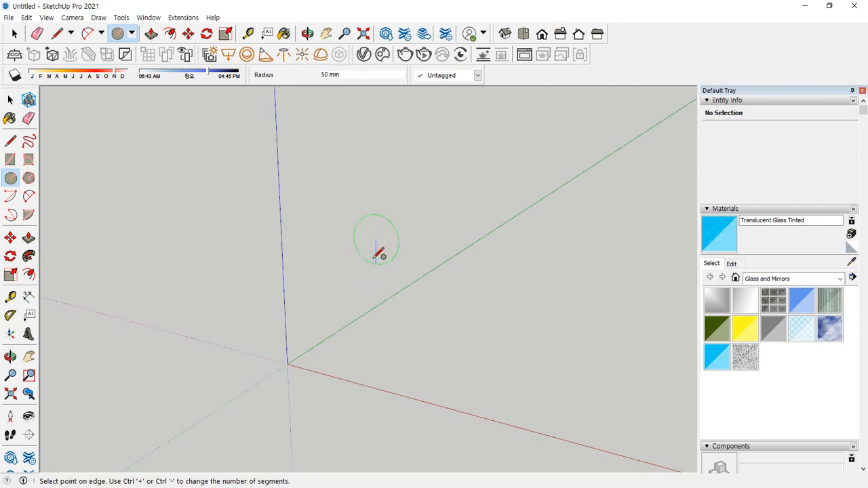
{"action": "key", "text": "Return"}
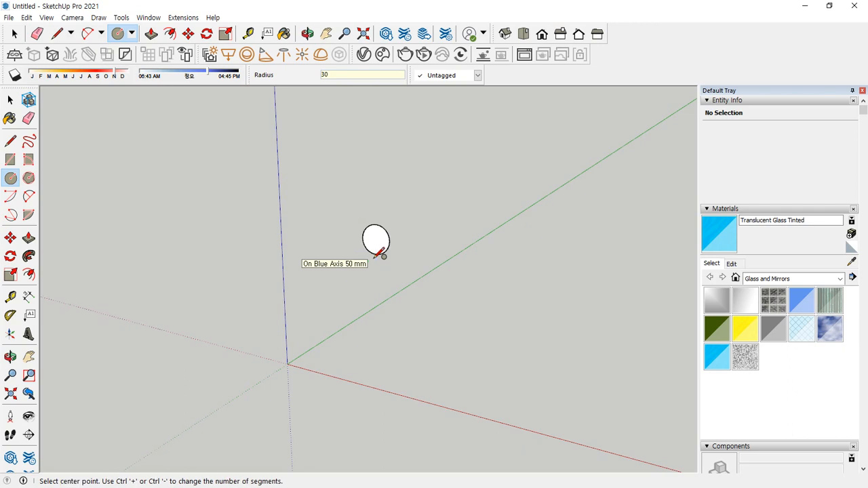
{"action": "middle_click_drag", "start_coordinate": [382, 248], "coordinate": [336, 273]}
{"action": "key", "text": "p"}
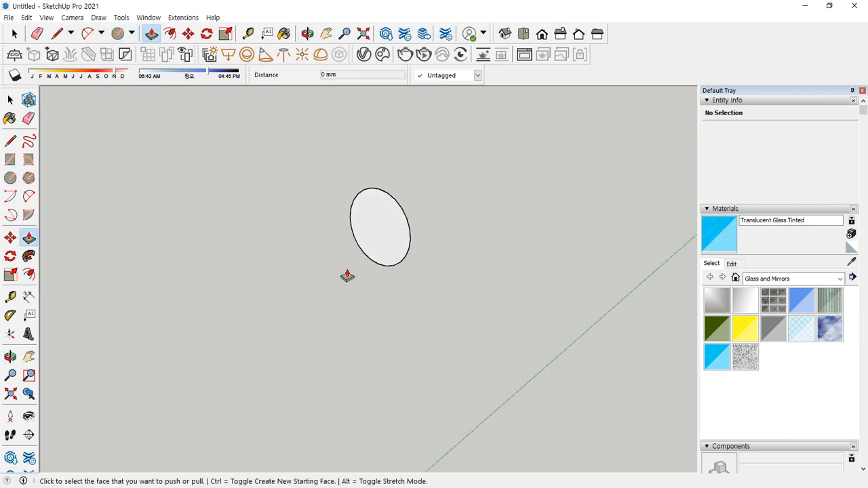
{"action": "left_click", "coordinate": [392, 230]}
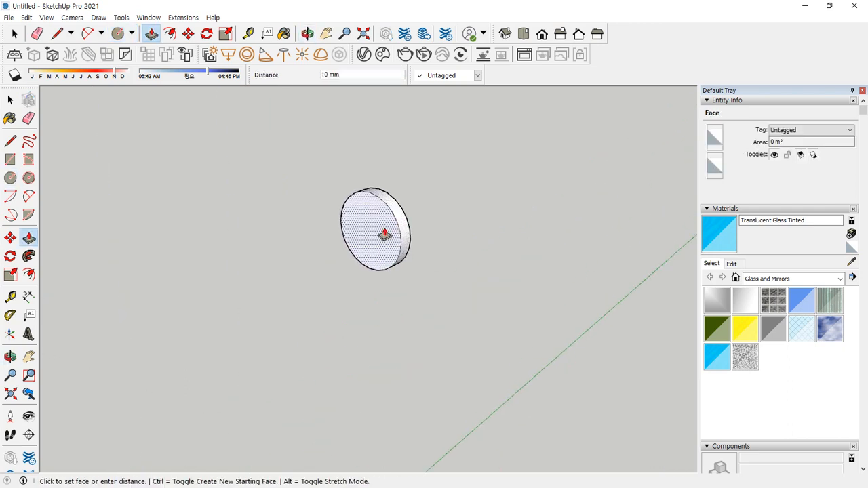
{"action": "key", "text": "Return"}
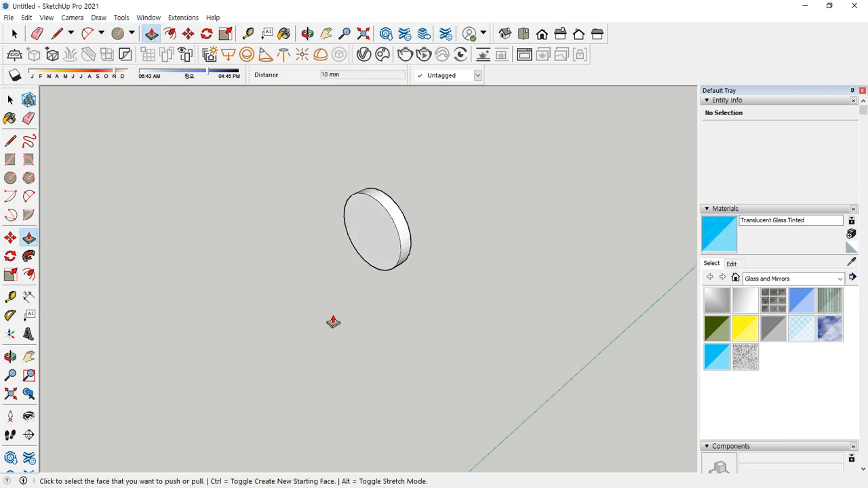
- Offset the outer edge of the disc's front face 20 mm inward to create a concentric inner circle
{"action": "scroll", "coordinate": [379, 249], "scroll_direction": "up", "scroll_amount": 4}
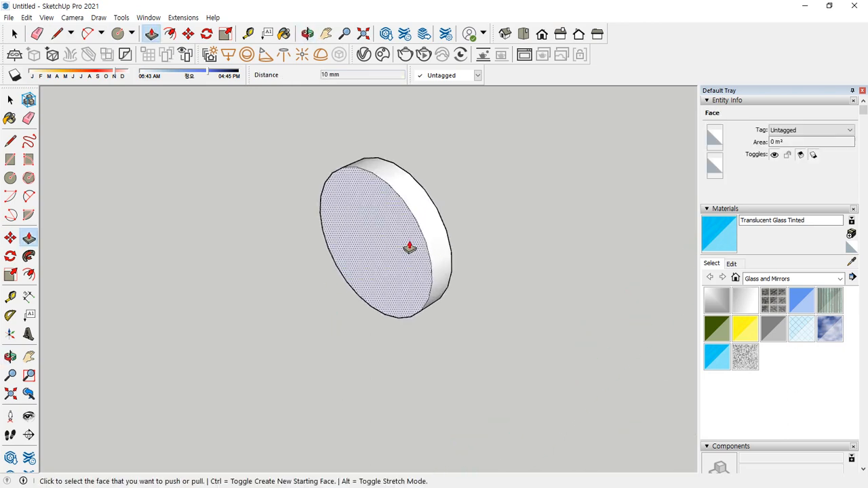
{"action": "key", "text": "f"}
{"action": "left_click", "coordinate": [414, 219]}
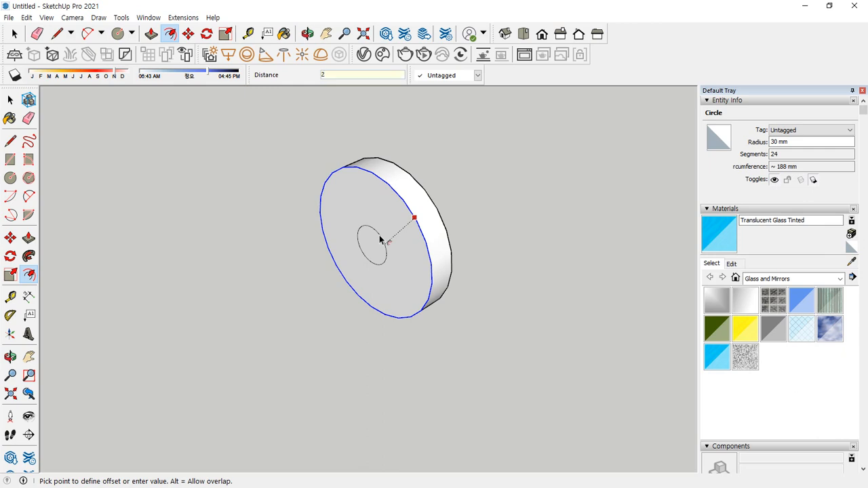
{"action": "key", "text": "Return"}
{"action": "middle_click_drag", "start_coordinate": [408, 297], "coordinate": [318, 270]}
{"action": "key", "text": "space"}
{"action": "left_click", "coordinate": [508, 243]}
- Add diameter dimensions to the outer and inner circles on the disc's front face
{"action": "left_click", "coordinate": [29, 296]}
{"action": "left_click", "coordinate": [411, 201]}
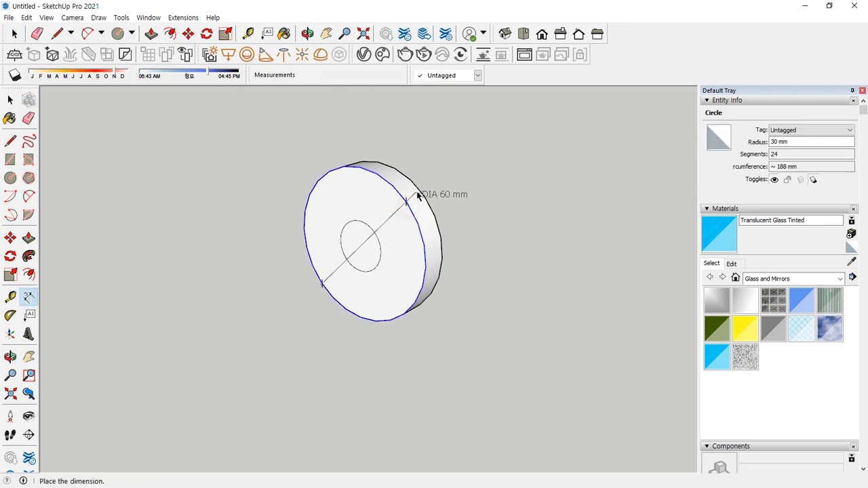
{"action": "left_click", "coordinate": [423, 175]}
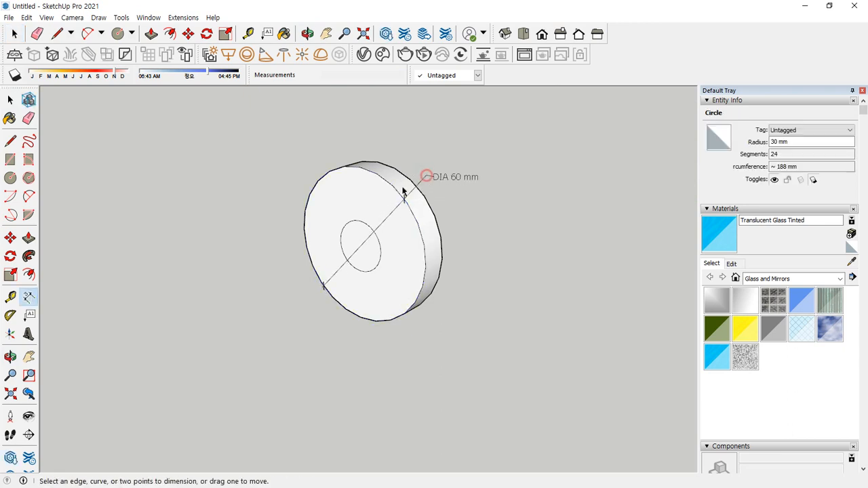
{"action": "left_click", "coordinate": [345, 230]}
{"action": "left_click", "coordinate": [336, 207]}
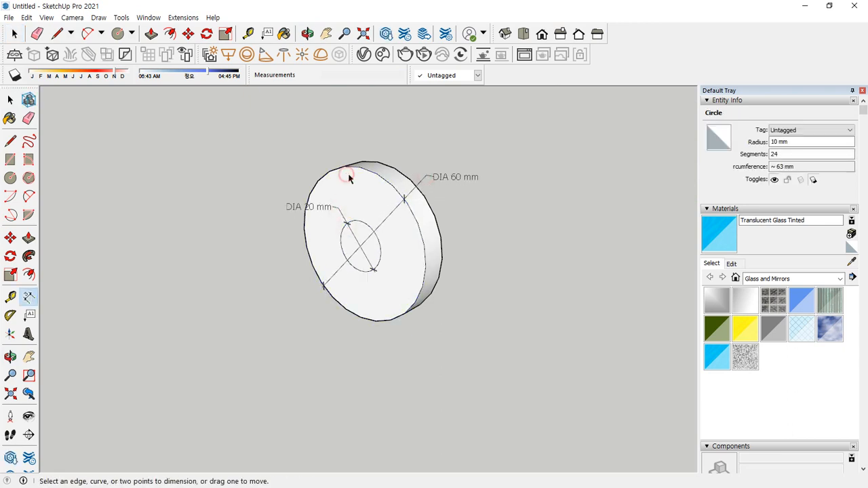
{"action": "mouse_move", "coordinate": [349, 178]}
{"action": "middle_mouse_down"}
{"action": "mouse_move", "coordinate": [345, 196]}
{"action": "mouse_move", "coordinate": [356, 187]}
{"action": "middle_mouse_up"}
{"action": "left_click", "coordinate": [370, 179]}
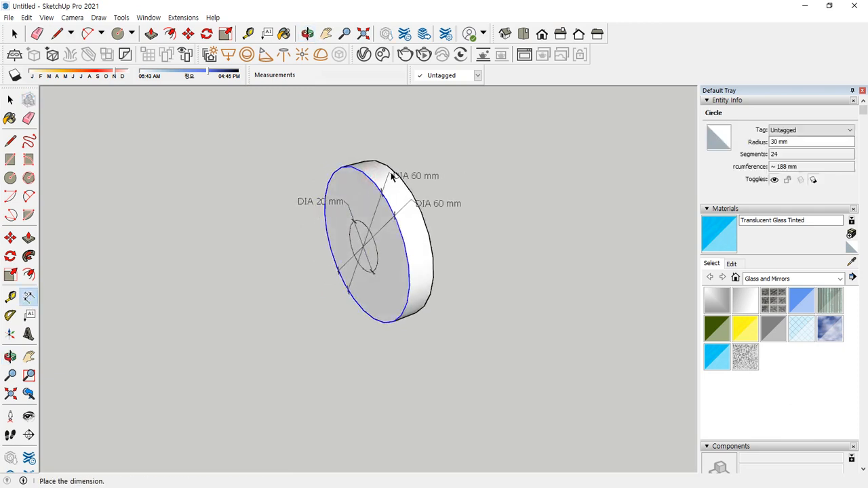
{"action": "middle_click_drag", "start_coordinate": [407, 178], "coordinate": [392, 276]}
{"action": "left_click", "coordinate": [404, 208]}
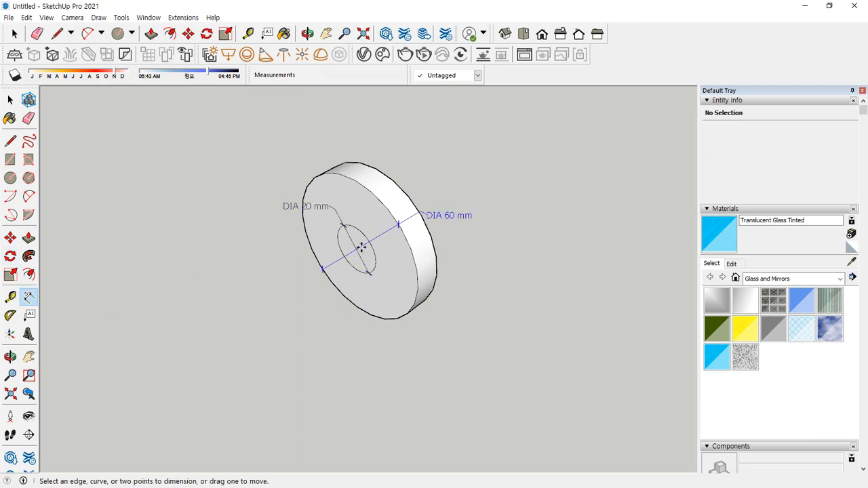
- Draw a line across the disc's rim between its front and back edges and dimension the disc's thickness above it
{"action": "middle_click_drag", "start_coordinate": [357, 262], "coordinate": [332, 279]}
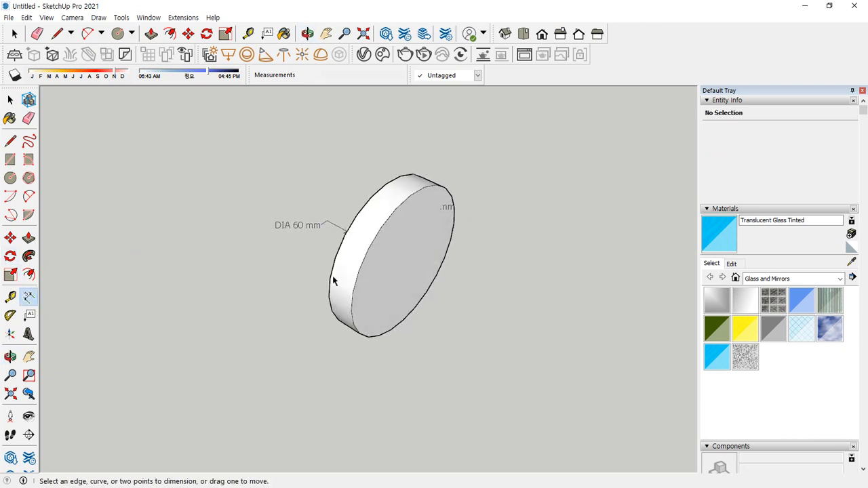
{"action": "middle_click_drag", "start_coordinate": [402, 192], "coordinate": [366, 192]}
{"action": "key", "text": "l"}
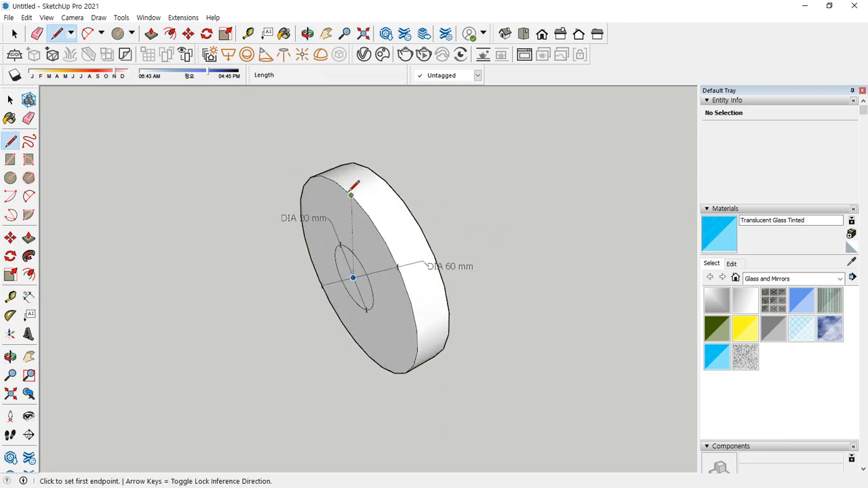
{"action": "left_click", "coordinate": [351, 195]}
{"action": "left_click", "coordinate": [385, 180]}
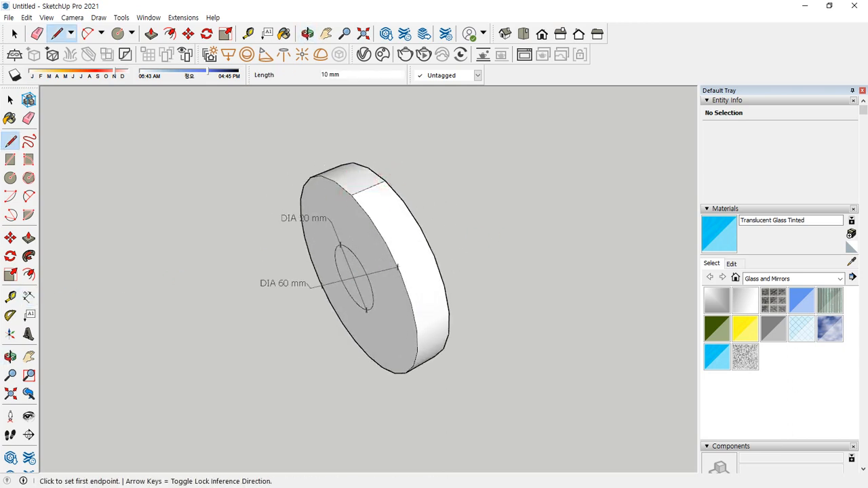
{"action": "left_click", "coordinate": [28, 298]}
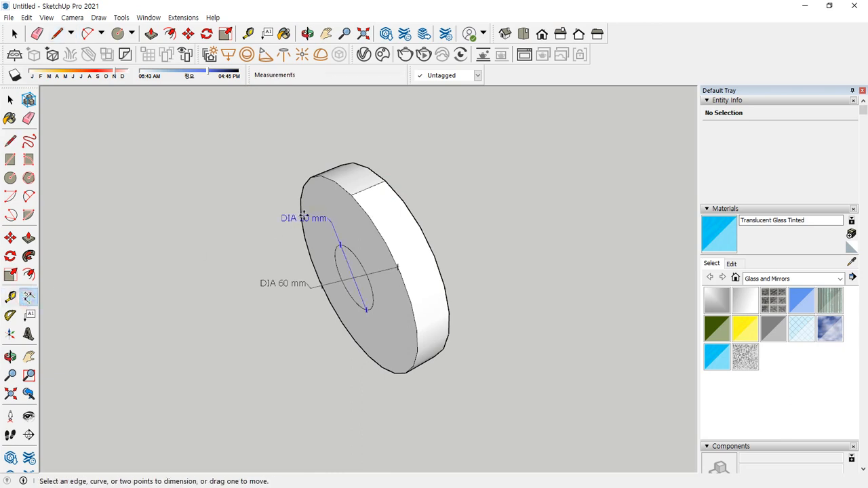
{"action": "left_click", "coordinate": [360, 191]}
{"action": "left_click", "coordinate": [371, 124]}
- Extrude the inner circle 20 mm out of the disc into a shaft, and extend its end with a separate 10 mm section
{"action": "middle_click_drag", "start_coordinate": [326, 194], "coordinate": [372, 186]}
{"action": "middle_click_drag", "start_coordinate": [381, 151], "coordinate": [382, 165]}
{"action": "middle_click_drag", "start_coordinate": [382, 165], "coordinate": [388, 215], "text": "shift"}
{"action": "scroll", "coordinate": [388, 222], "scroll_direction": "up", "scroll_amount": 1}
{"action": "scroll", "coordinate": [388, 217], "scroll_direction": "up", "scroll_amount": 2}
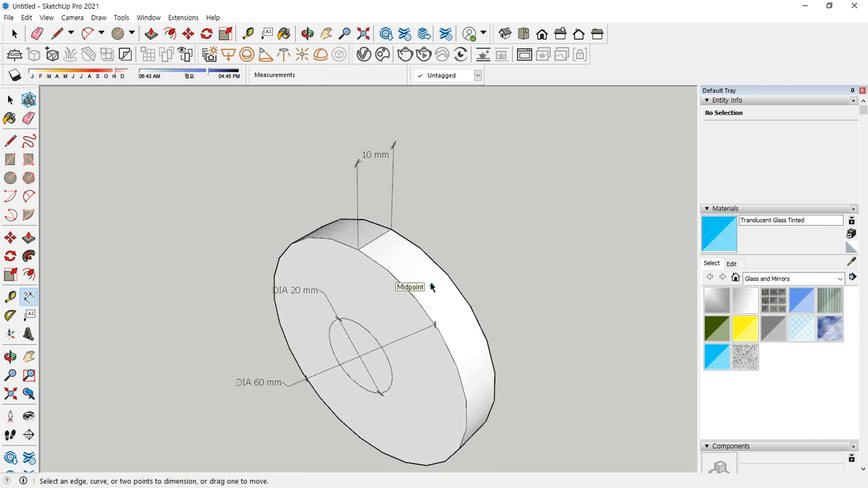
{"action": "middle_click_drag", "start_coordinate": [431, 288], "coordinate": [389, 255]}
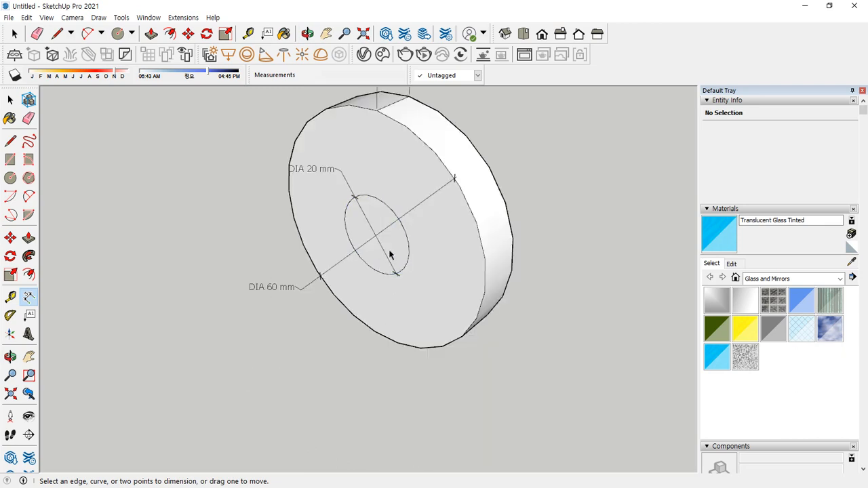
{"action": "key", "text": "p"}
{"action": "left_click", "coordinate": [393, 252]}
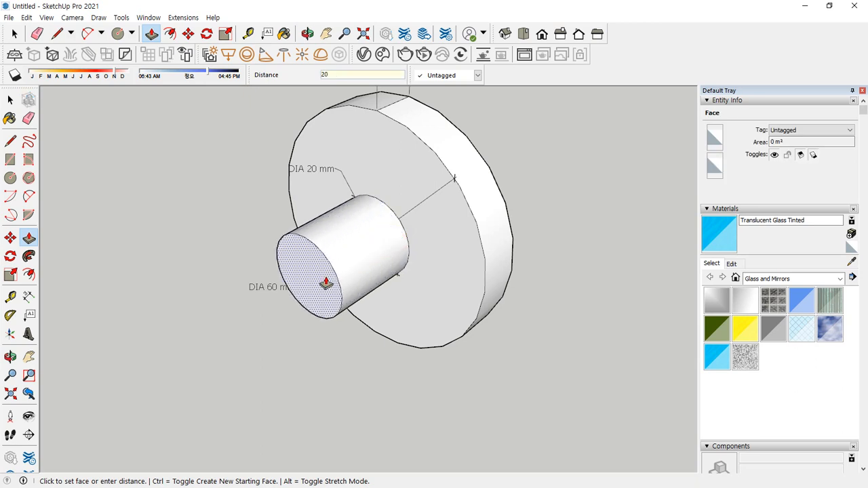
{"action": "key", "text": "Return"}
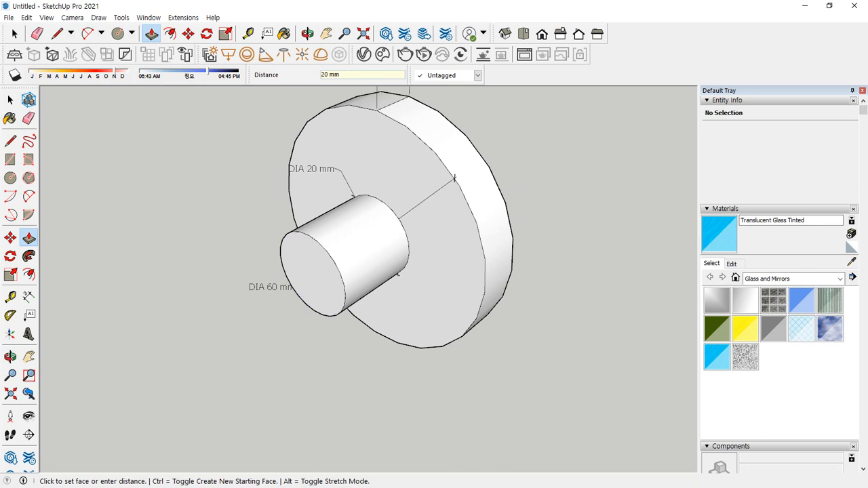
{"action": "left_click", "coordinate": [307, 265]}
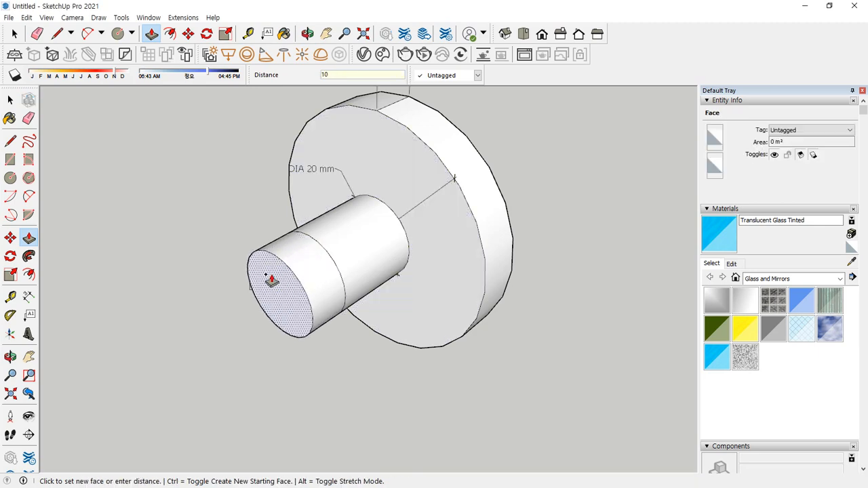
{"action": "key", "text": "Return"}
- Draw a vertical line through the centre of the shaft's end face, splitting it into two halves
{"action": "middle_click_drag", "start_coordinate": [329, 250], "coordinate": [360, 256]}
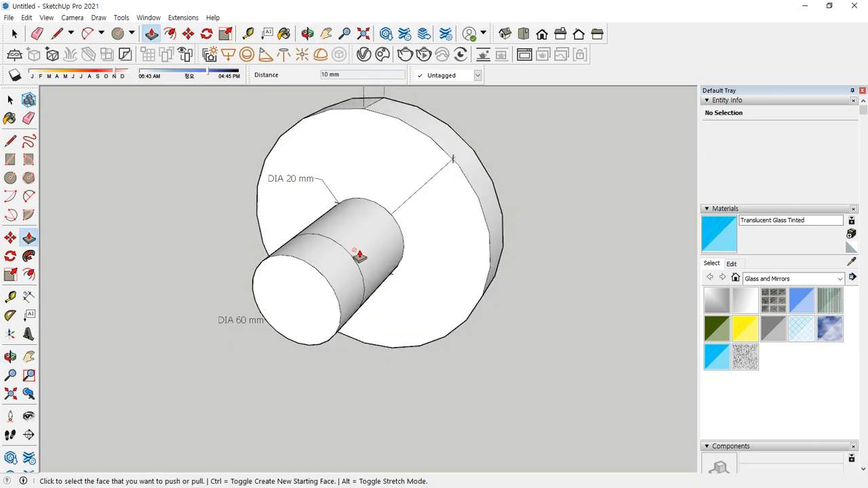
{"action": "key", "text": "l"}
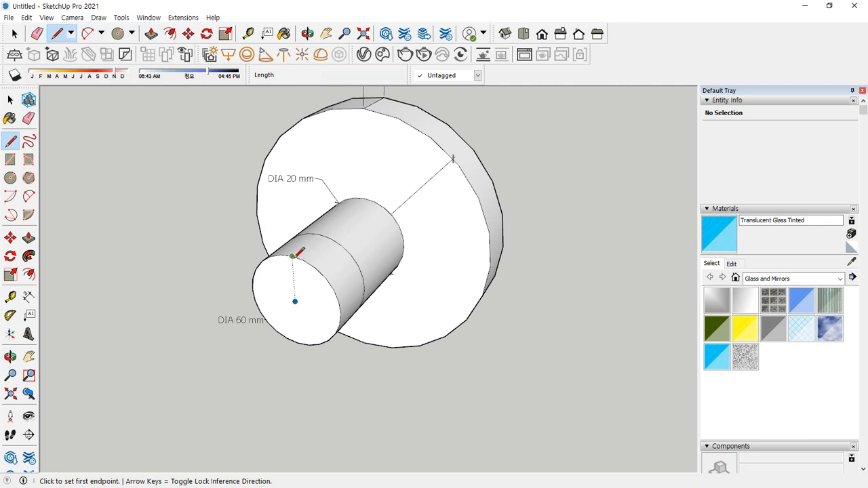
{"action": "left_click", "coordinate": [292, 256]}
{"action": "left_click", "coordinate": [299, 342]}
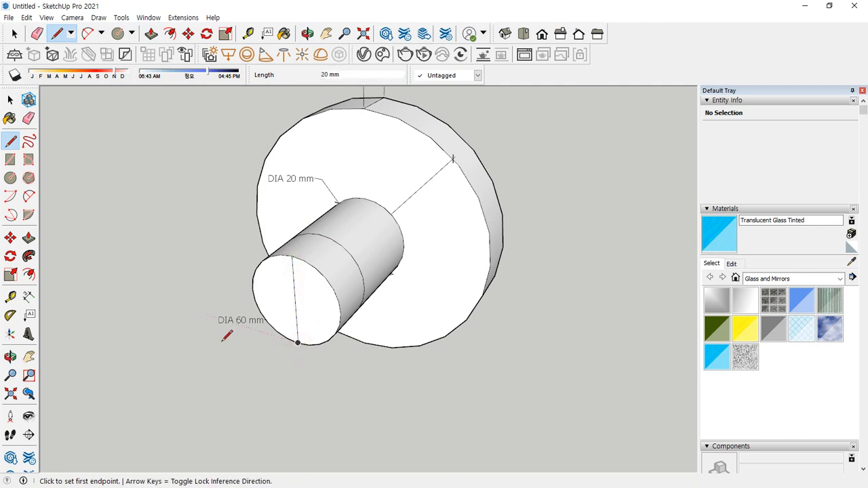
{"action": "middle_click_drag", "start_coordinate": [227, 335], "coordinate": [194, 355]}
- Try pushing one half of the shaft's end face back 10 mm, and undo the push
{"action": "key", "text": "space"}
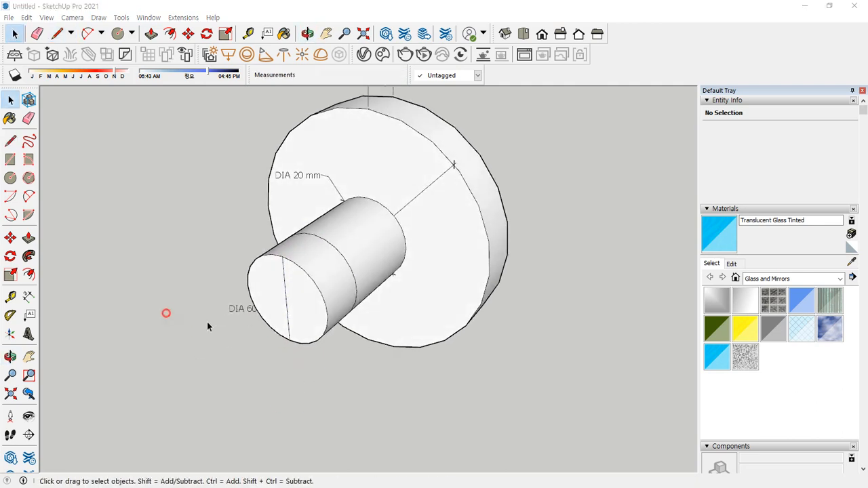
{"action": "left_click", "coordinate": [314, 293]}
{"action": "key", "text": "p"}
{"action": "left_click", "coordinate": [310, 316]}
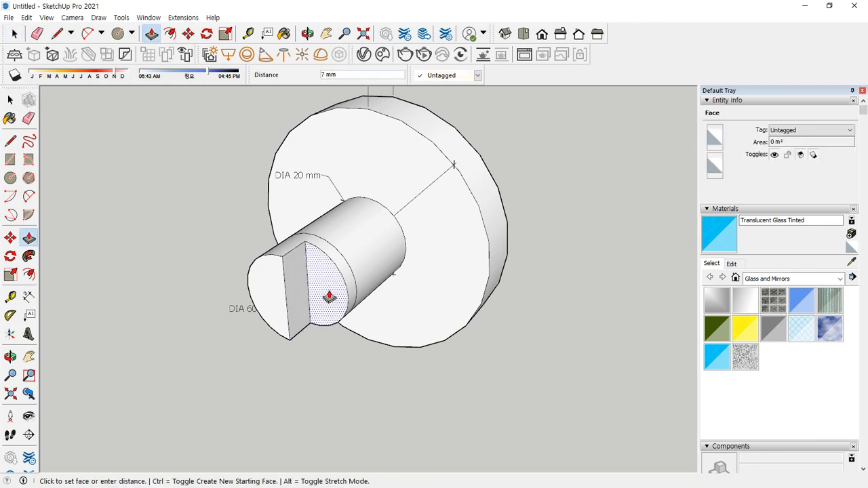
{"action": "left_click", "coordinate": [343, 285]}
{"action": "middle_click_drag", "start_coordinate": [322, 362], "coordinate": [258, 325]}
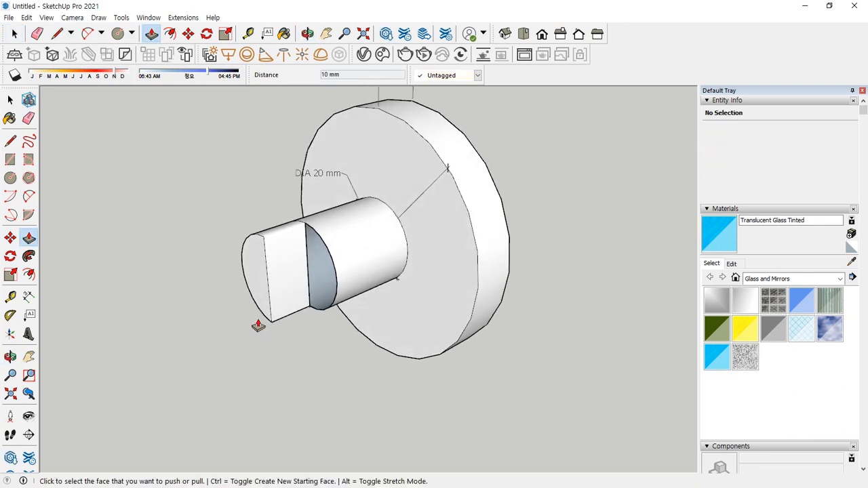
{"action": "middle_click_drag", "start_coordinate": [279, 245], "coordinate": [328, 302]}
{"action": "key", "text": "ctrl+z"}
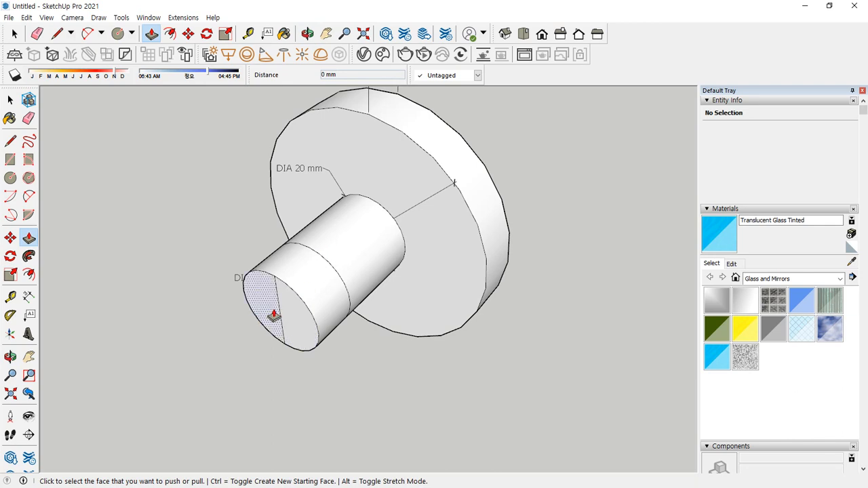
- Try to remove half of the 10 mm end section by drawing lines along its length and erasing the half's outer edges
{"action": "key", "text": "space"}
{"action": "left_click", "coordinate": [299, 305]}
{"action": "key", "text": "l"}
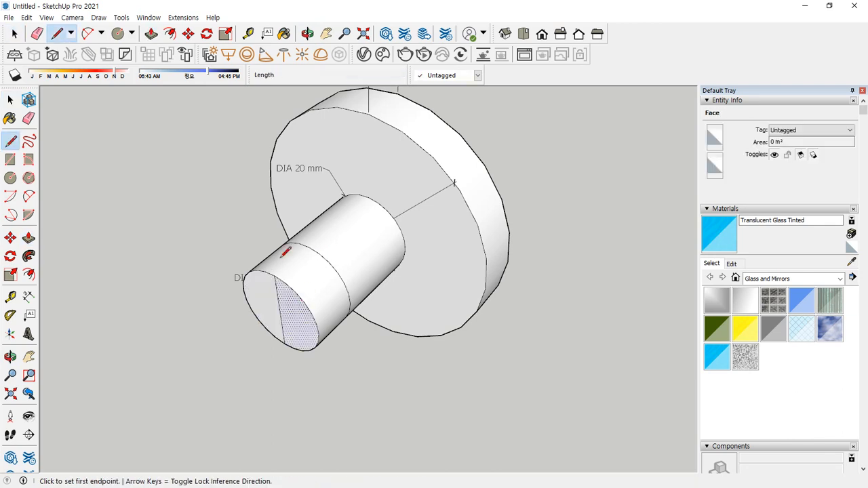
{"action": "left_click", "coordinate": [274, 276]}
{"action": "left_click", "coordinate": [307, 247]}
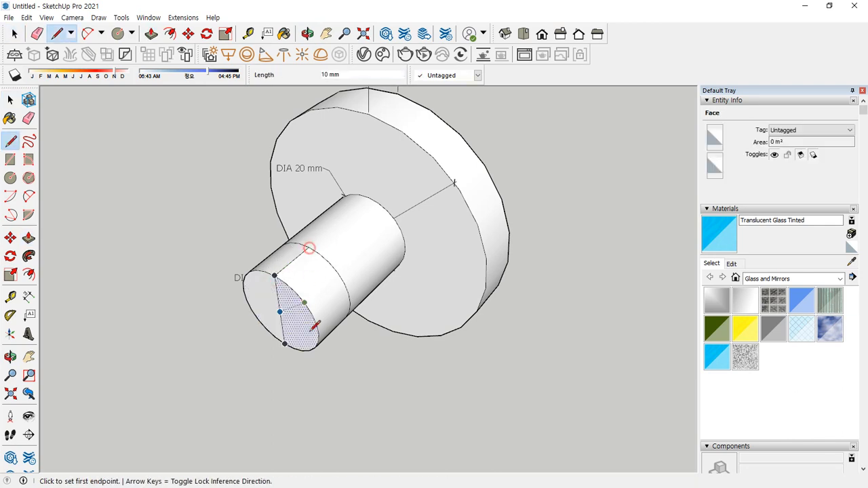
{"action": "middle_click_drag", "start_coordinate": [307, 247], "coordinate": [279, 255]}
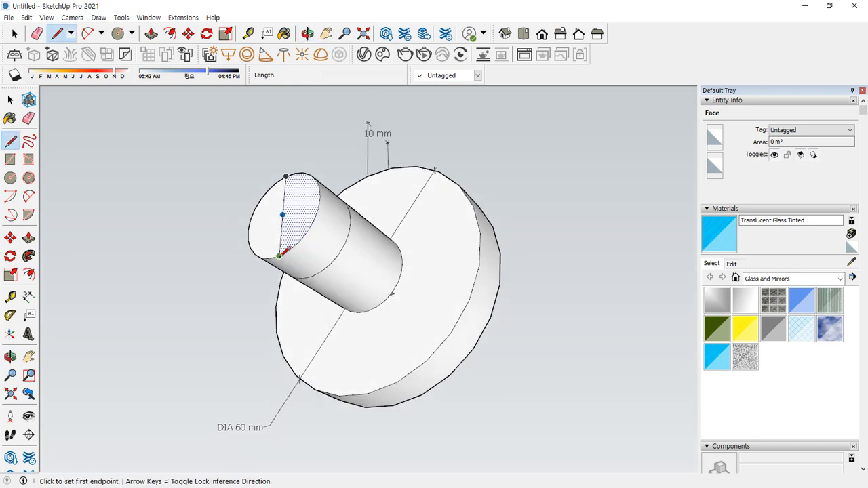
{"action": "left_click", "coordinate": [279, 255]}
{"action": "left_click", "coordinate": [312, 275]}
{"action": "key", "text": "e"}
{"action": "left_click", "coordinate": [313, 223]}
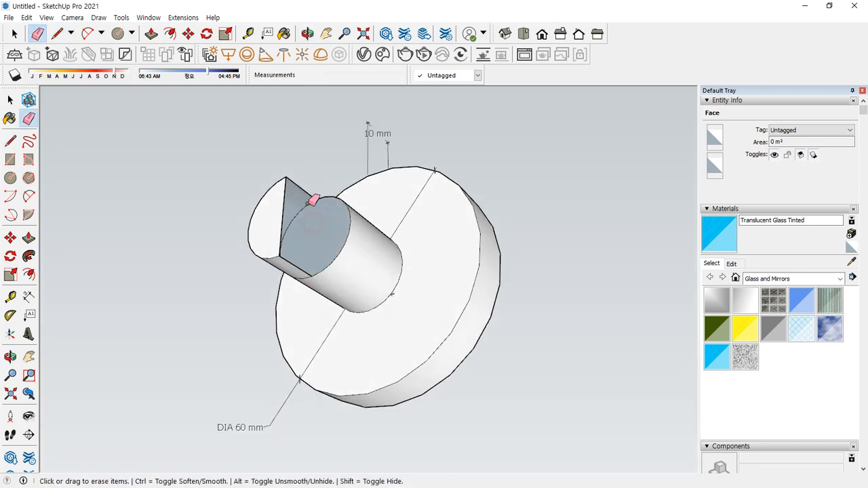
{"action": "left_click", "coordinate": [300, 268]}
- Push one half of the shaft's end face back 10 mm to leave a half-round end section
{"action": "mouse_move", "coordinate": [335, 180]}
{"action": "middle_mouse_down"}
{"action": "mouse_move", "coordinate": [324, 281]}
{"action": "mouse_move", "coordinate": [286, 325]}
{"action": "mouse_move", "coordinate": [306, 291]}
{"action": "mouse_move", "coordinate": [310, 316]}
{"action": "middle_mouse_up"}
{"action": "key", "text": "space"}
{"action": "key", "text": "p"}
{"action": "left_click", "coordinate": [316, 299]}
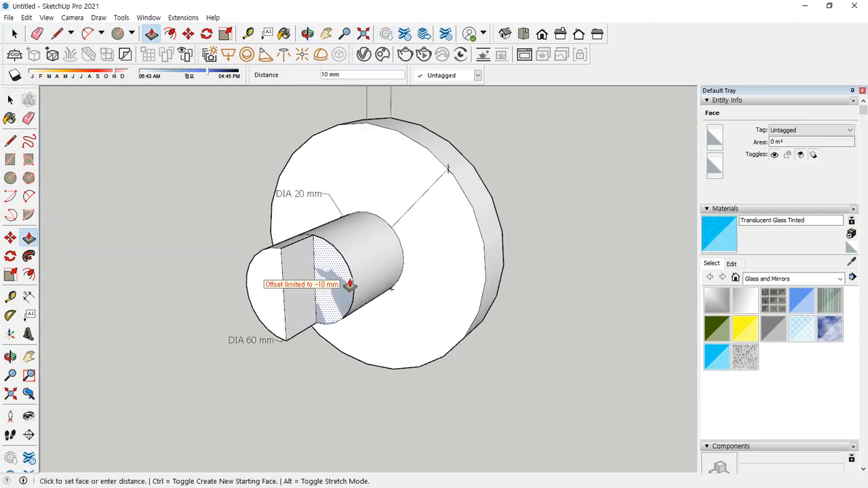
{"action": "left_click", "coordinate": [332, 287]}
- Draw a line along the upper edge of the half-round section, from the end face to the start of the cut
{"action": "middle_click_drag", "start_coordinate": [330, 353], "coordinate": [333, 388]}
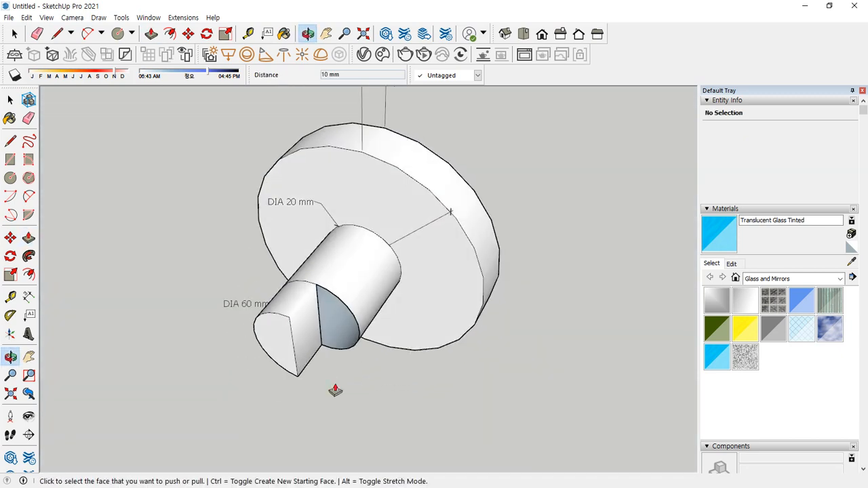
{"action": "scroll", "coordinate": [304, 314], "scroll_direction": "up", "scroll_amount": 4}
{"action": "key", "text": "l"}
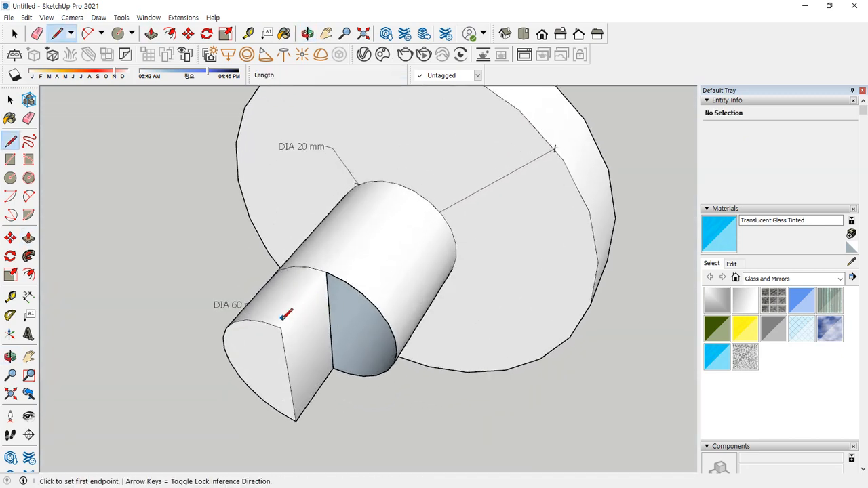
{"action": "left_click", "coordinate": [282, 328]}
{"action": "left_click", "coordinate": [326, 272]}
{"action": "mouse_move", "coordinate": [326, 368]}
{"action": "middle_mouse_down"}
{"action": "mouse_move", "coordinate": [316, 186]}
{"action": "mouse_move", "coordinate": [199, 226]}
{"action": "mouse_move", "coordinate": [302, 452]}
{"action": "mouse_move", "coordinate": [299, 426]}
{"action": "middle_mouse_up"}
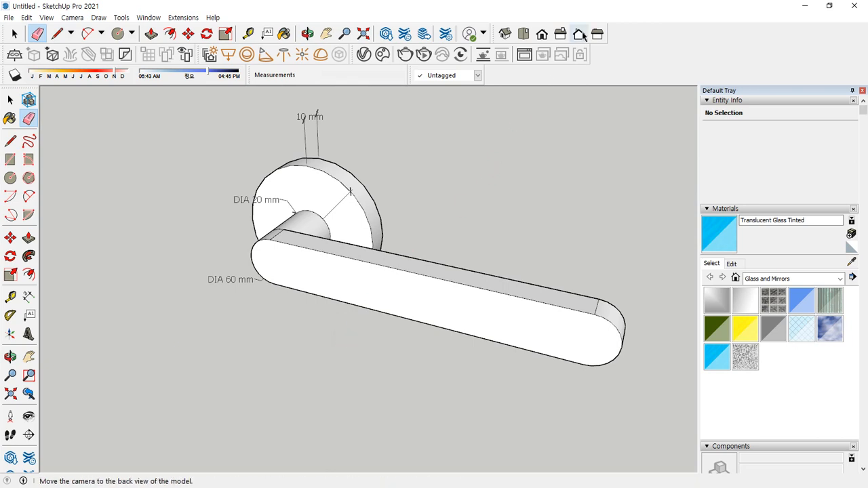
- Undo the lever's rounded tip and long extension, going back to the short straight arm
{"action": "key", "text": "space"}
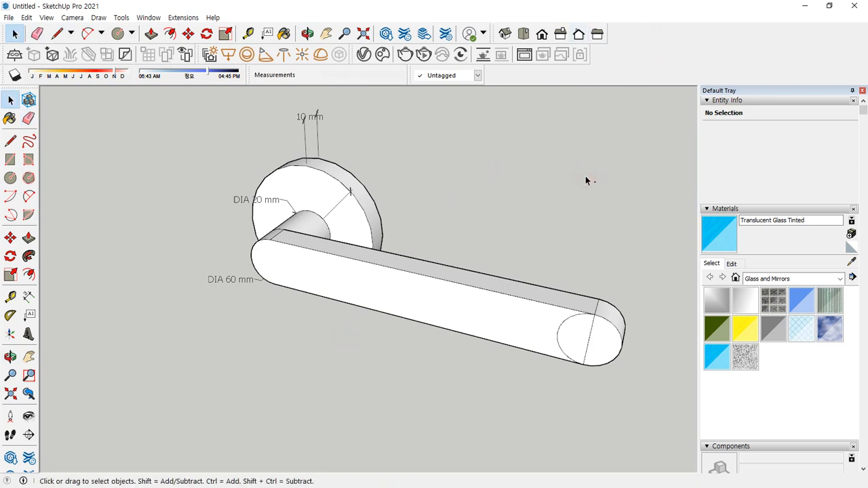
{"action": "key", "text": "ctrl+z"}
{"action": "key", "text": "ctrl+z"}
{"action": "key", "text": "ctrl+z"}
{"action": "key", "text": "ctrl+z"}
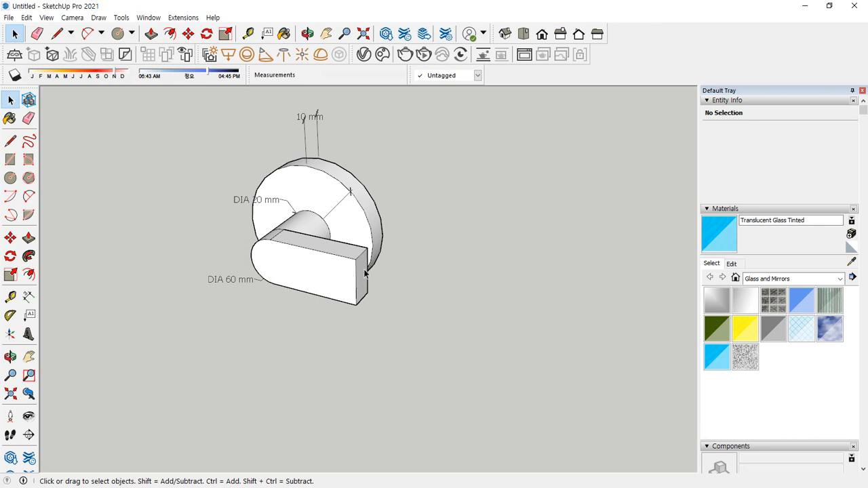
- Scale the short arm's end face about its centre, uniformly to about 0.87 and along the green axis to about 1.61
{"action": "mouse_move", "coordinate": [382, 274]}
{"action": "middle_mouse_down"}
{"action": "mouse_move", "coordinate": [329, 287]}
{"action": "mouse_move", "coordinate": [390, 285]}
{"action": "middle_mouse_up"}
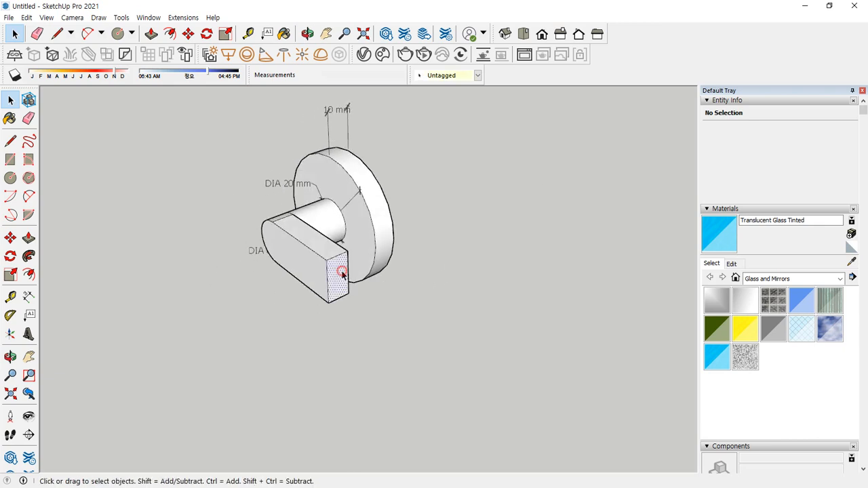
{"action": "key", "text": "s"}
{"action": "scroll", "coordinate": [342, 273], "scroll_direction": "up", "scroll_amount": 2}
{"action": "left_click", "coordinate": [345, 249], "text": "ctrl"}
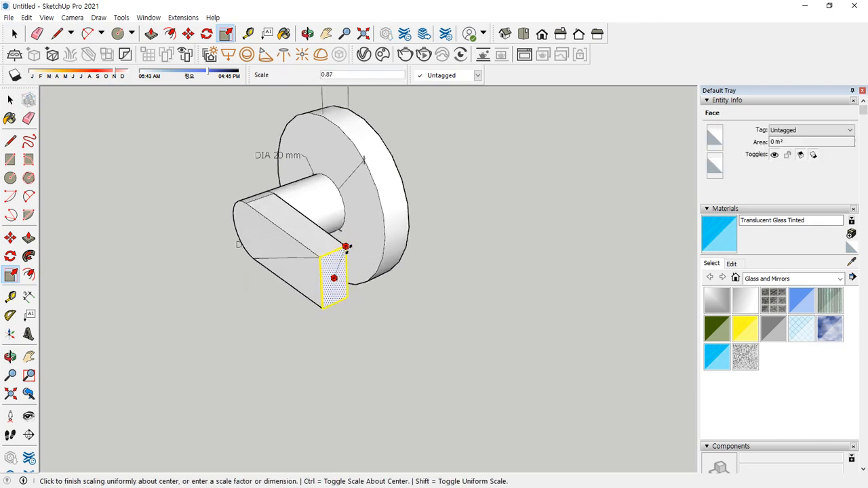
{"action": "left_click", "coordinate": [346, 249]}
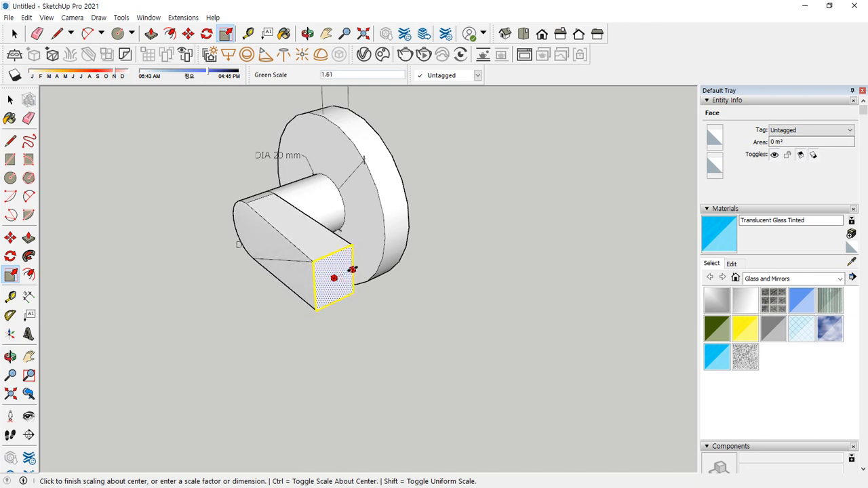
{"action": "left_click", "coordinate": [352, 269]}
- Extrude the scaled end face about 32 mm to lengthen the arm
{"action": "key", "text": "p"}
{"action": "left_click", "coordinate": [339, 277]}
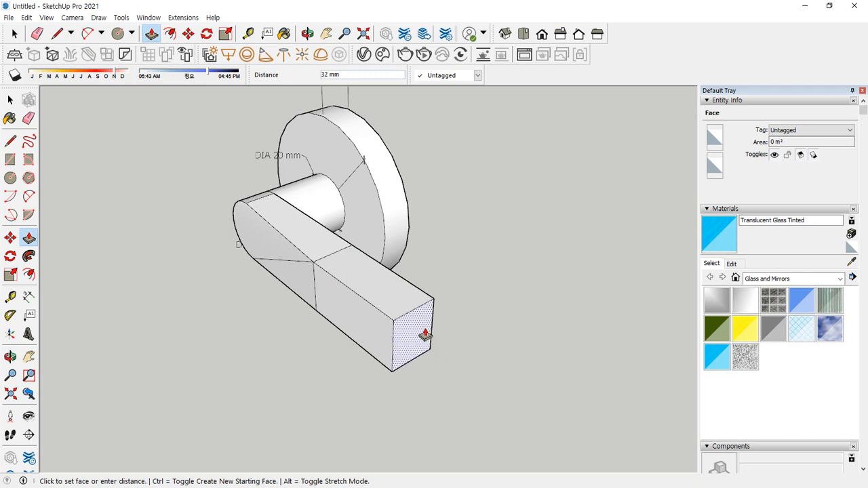
{"action": "left_click", "coordinate": [422, 334]}
- Scale the lengthened arm's end face about its centre, reducing its height and widening it along the arm's thickness
{"action": "key", "text": "s"}
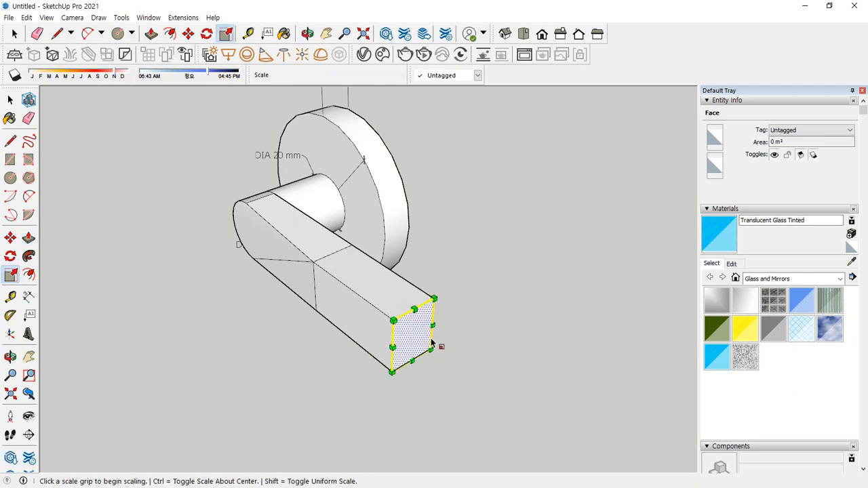
{"action": "left_click", "coordinate": [414, 309]}
{"action": "key", "text": "ctrl"}
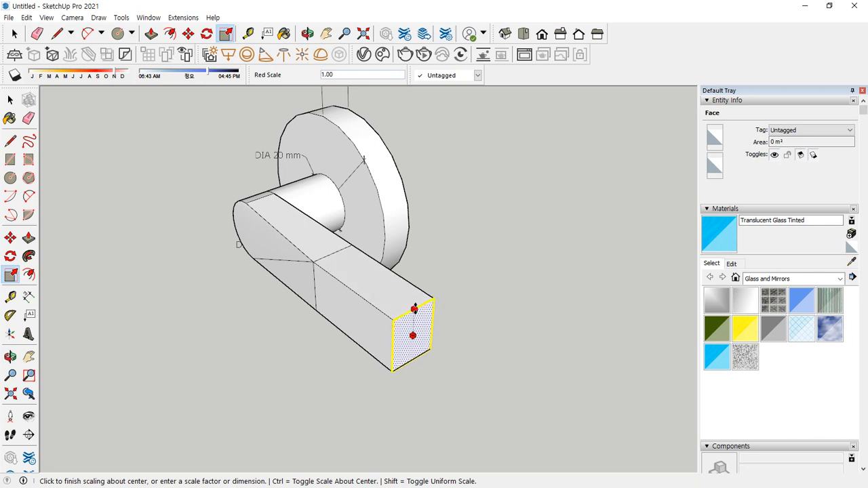
{"action": "middle_click_drag", "start_coordinate": [412, 318], "coordinate": [386, 248]}
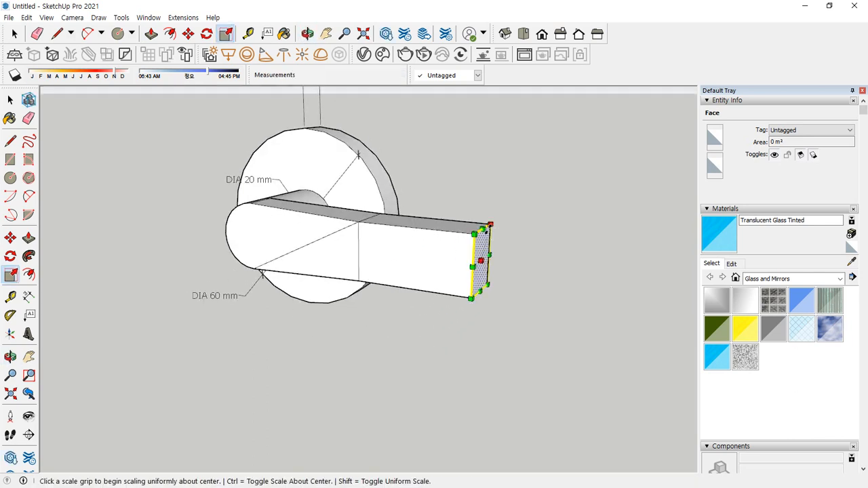
{"action": "left_click", "coordinate": [483, 228]}
{"action": "left_click", "coordinate": [482, 233]}
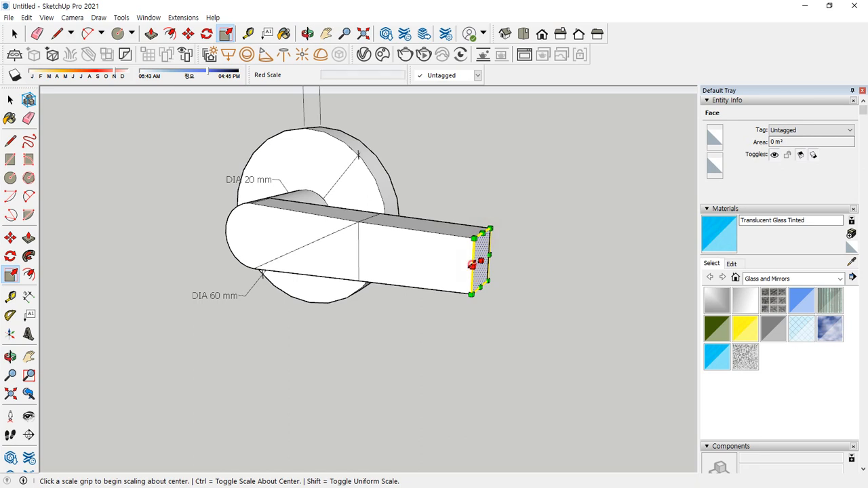
{"action": "left_click", "coordinate": [472, 264]}
{"action": "left_click", "coordinate": [469, 268]}
{"action": "middle_click_drag", "start_coordinate": [469, 268], "coordinate": [269, 305]}
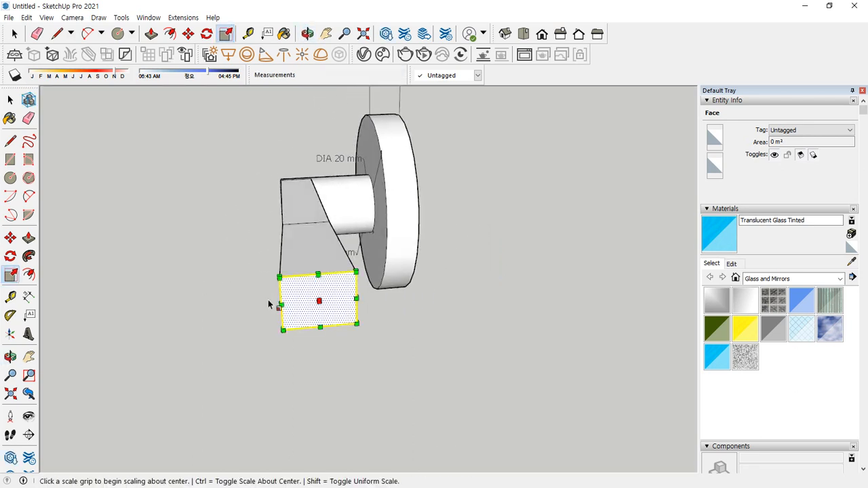
- Scale the arm's end face along the green axis to about 1.16 on the disc side and about 0.95 on the outer side
{"action": "left_click", "coordinate": [357, 298]}
{"action": "key", "text": "ctrl"}
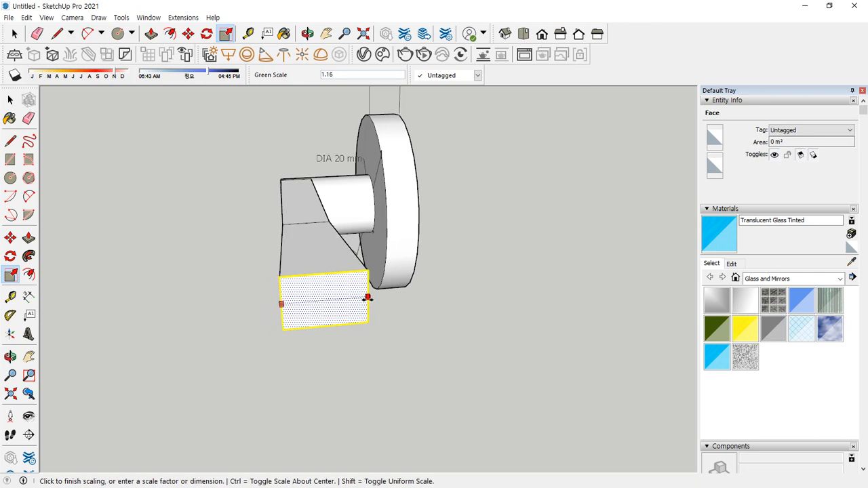
{"action": "left_click", "coordinate": [367, 297]}
{"action": "left_click", "coordinate": [281, 304]}
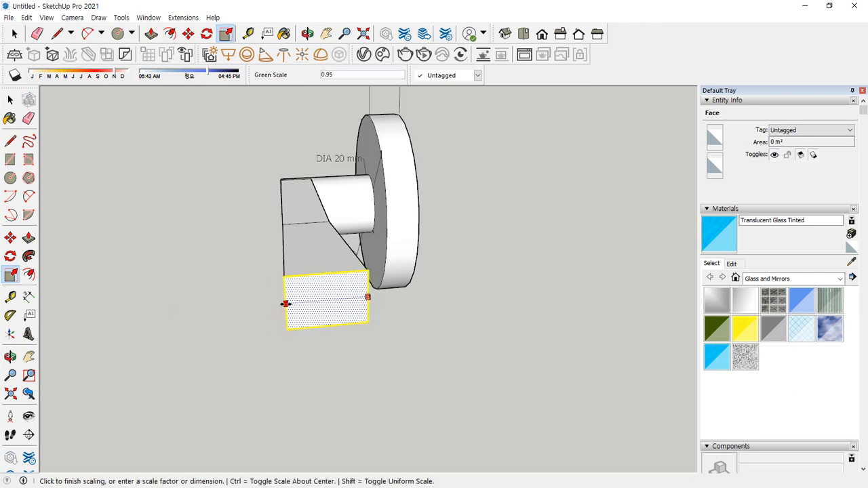
{"action": "left_click", "coordinate": [285, 304]}
- Extrude the arm's end face outward to add another straight section to the lever
{"action": "middle_click_drag", "start_coordinate": [283, 305], "coordinate": [434, 268]}
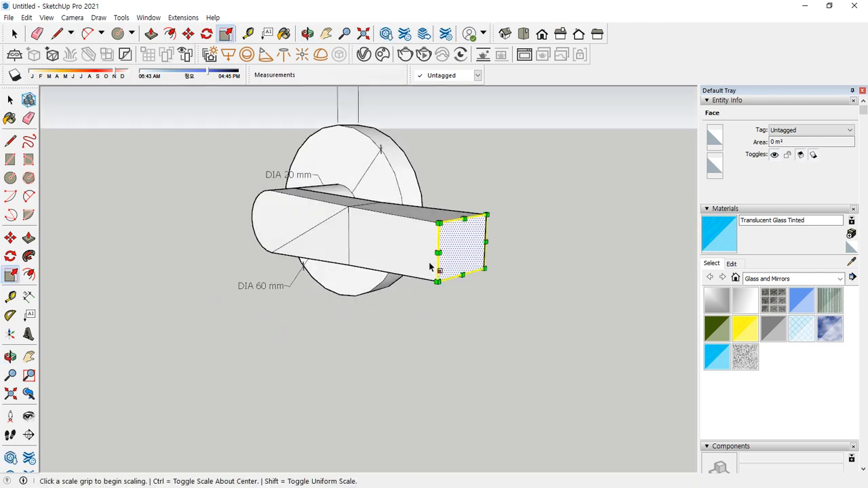
{"action": "key", "text": "p"}
{"action": "left_click", "coordinate": [461, 268]}
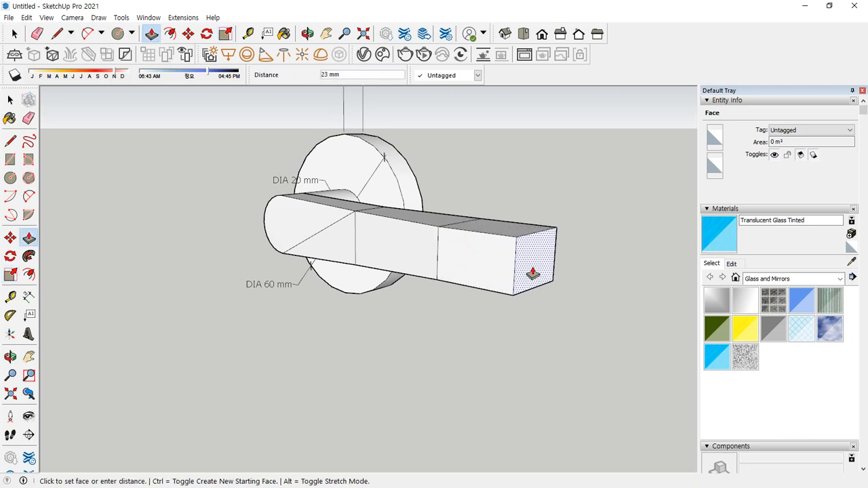
{"action": "left_click", "coordinate": [558, 277]}
- Scale the extended arm's end face in height about its centre to about 0.85
{"action": "middle_click_drag", "start_coordinate": [557, 277], "coordinate": [310, 333]}
{"action": "key", "text": "s"}
{"action": "mouse_move", "coordinate": [259, 357]}
{"action": "middle_mouse_down"}
{"action": "mouse_move", "coordinate": [267, 342]}
{"action": "mouse_move", "coordinate": [558, 257]}
{"action": "middle_mouse_up"}
{"action": "left_click", "coordinate": [257, 306]}
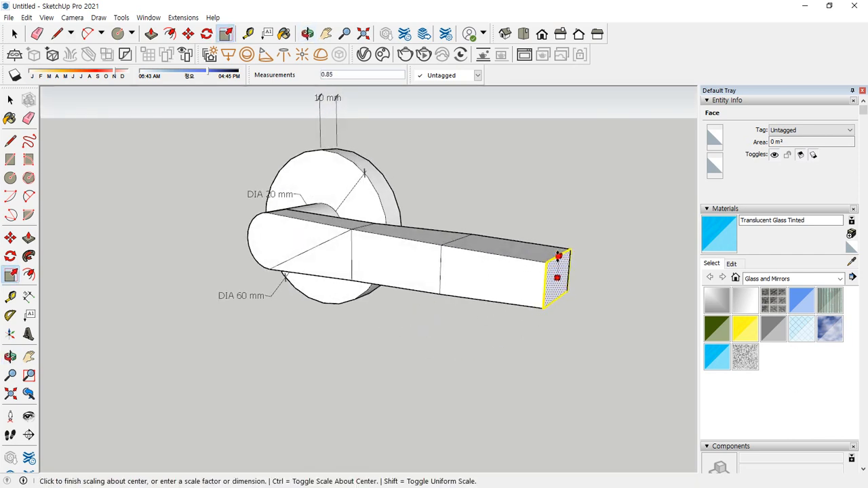
{"action": "left_click", "coordinate": [558, 257]}
- Select the top and front edges at the joint before the last section and scale them along the red axis about their centre to about 0.85
{"action": "key", "text": "space"}
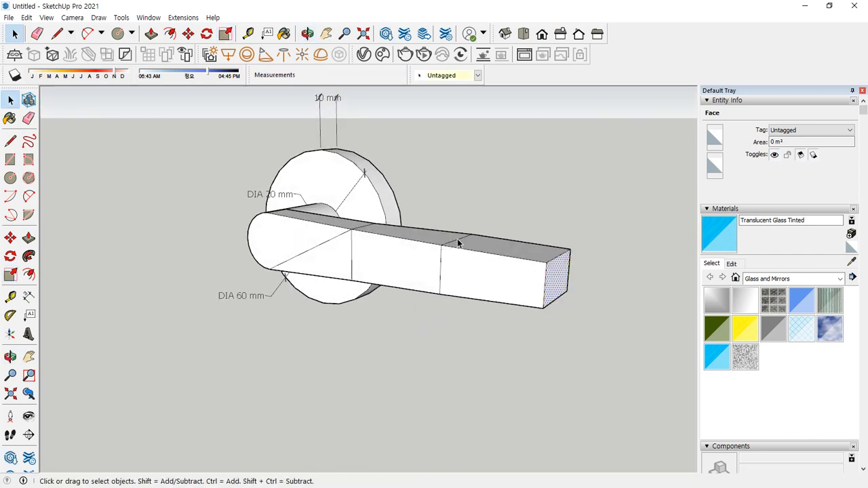
{"action": "left_click", "coordinate": [458, 242]}
{"action": "middle_click_drag", "start_coordinate": [423, 304], "coordinate": [409, 316]}
{"action": "left_click", "coordinate": [451, 211], "text": "shift"}
{"action": "key", "text": "s"}
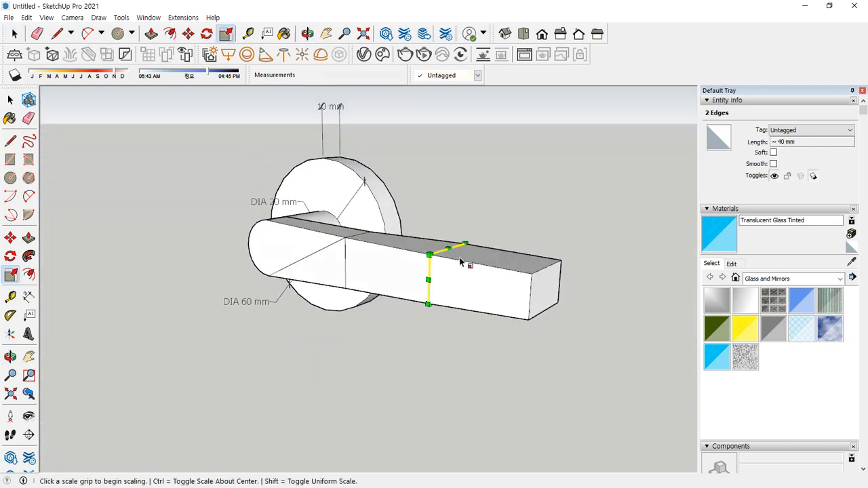
{"action": "left_click", "coordinate": [446, 296]}
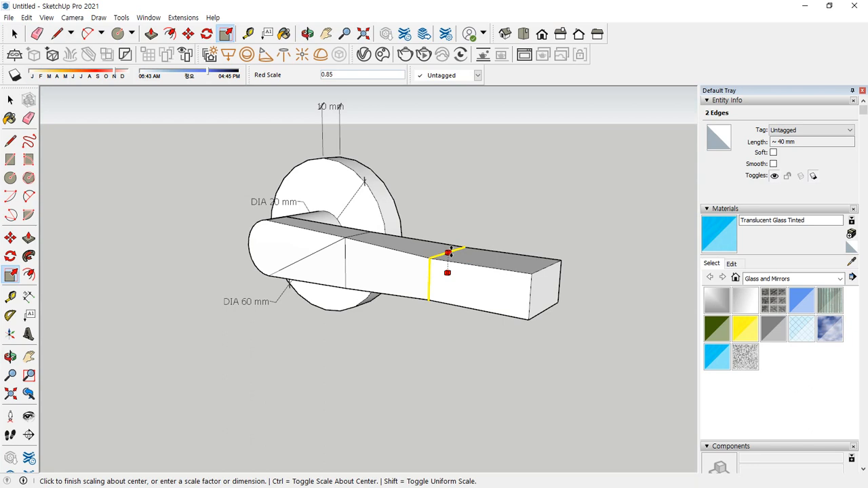
{"action": "left_click", "coordinate": [449, 250]}
- Scale the arm's end face along the red axis about its centre to about 0.83
{"action": "key", "text": "space"}
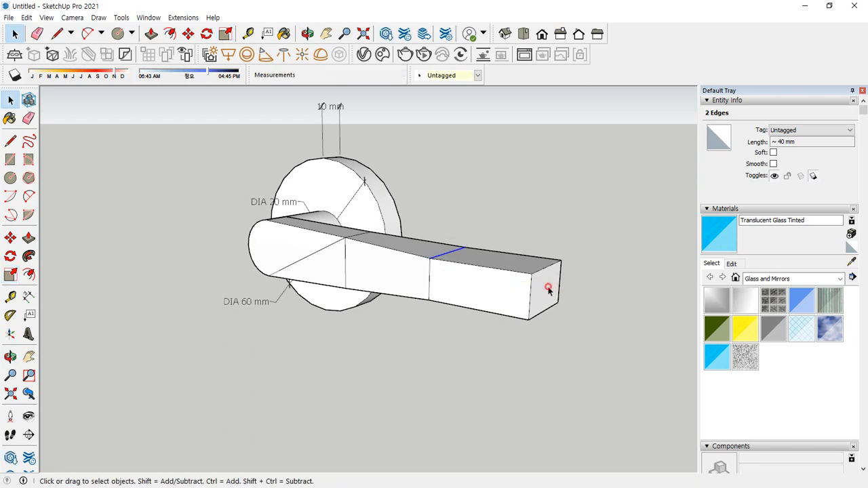
{"action": "left_click", "coordinate": [552, 288]}
{"action": "key", "text": "s"}
{"action": "left_click", "coordinate": [547, 269]}
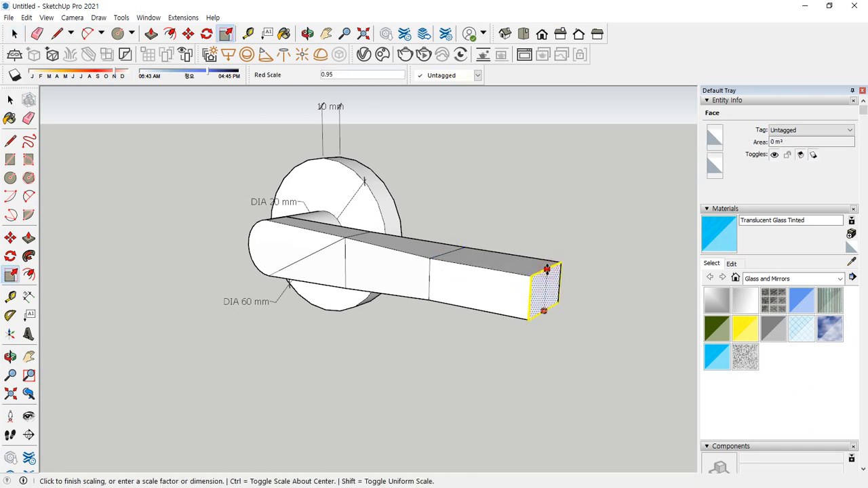
{"action": "key", "text": "ctrl"}
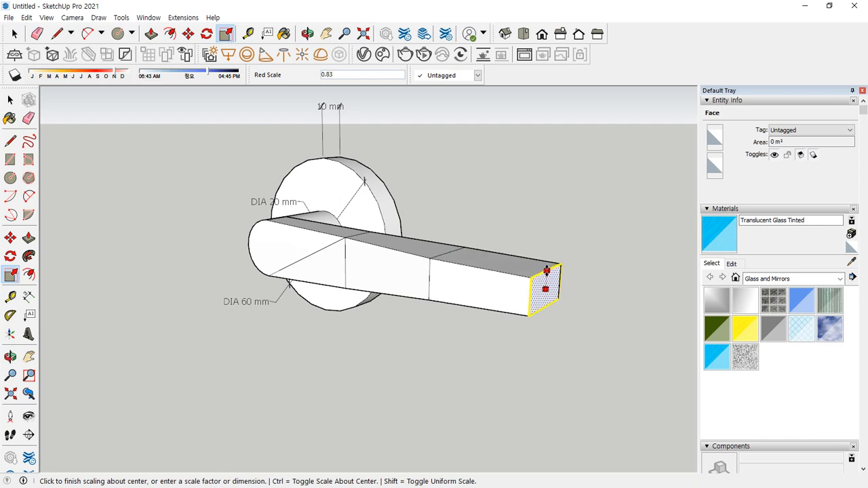
{"action": "left_click", "coordinate": [547, 273]}
{"action": "middle_click_drag", "start_coordinate": [546, 273], "coordinate": [401, 335]}
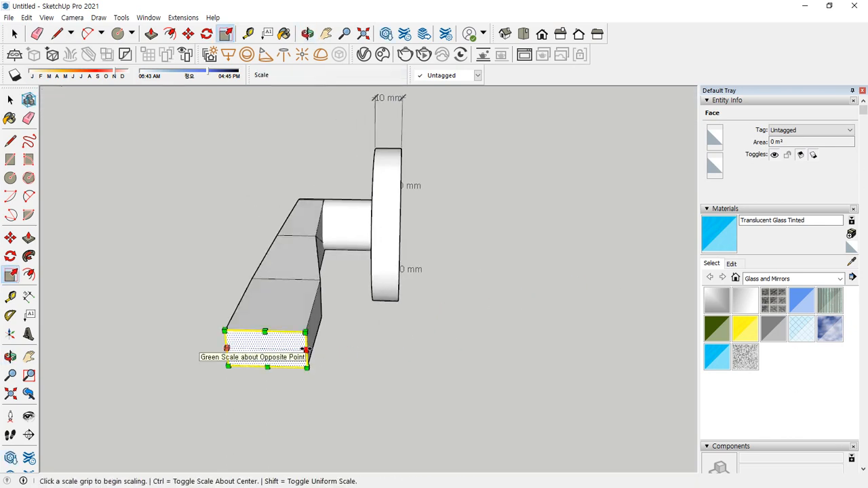
{"action": "left_click", "coordinate": [306, 350]}
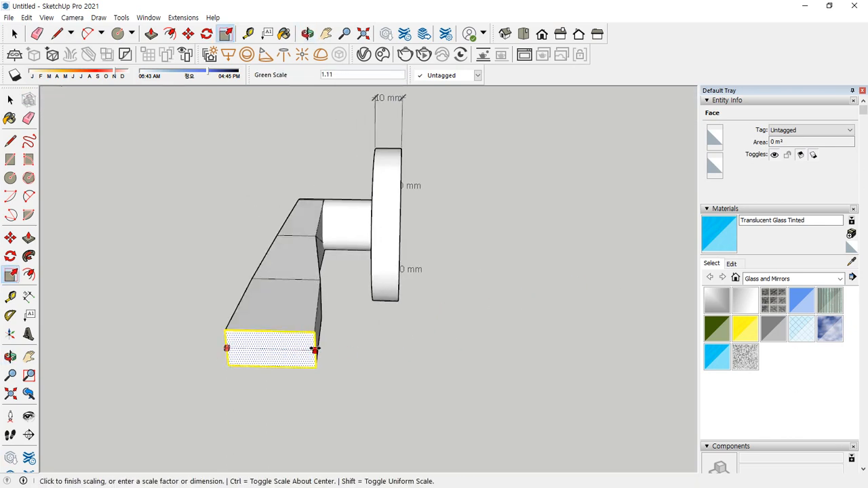
{"action": "left_click", "coordinate": [307, 350]}
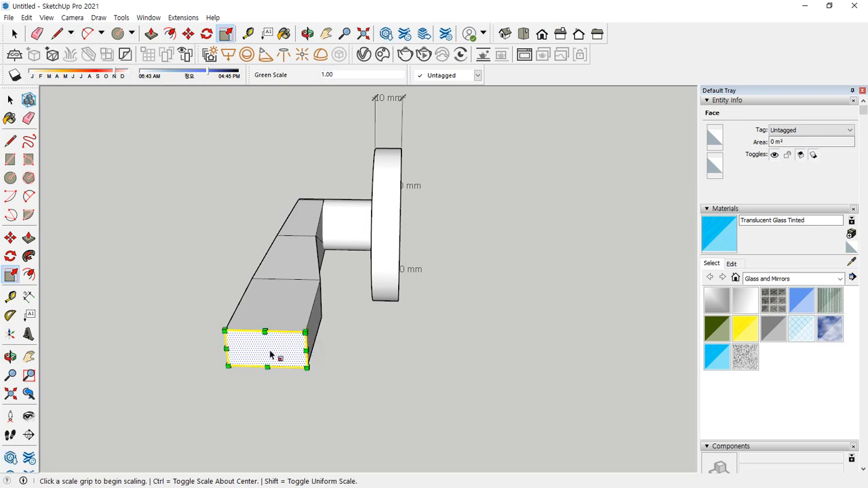
- Extrude the arm's end face about 20 mm to add a further section
{"action": "key", "text": "p"}
{"action": "left_click", "coordinate": [269, 357]}
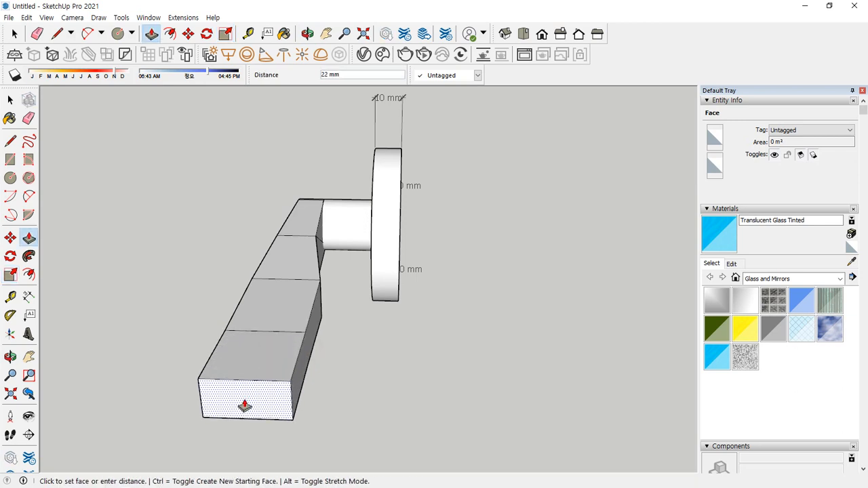
{"action": "left_click", "coordinate": [249, 403]}
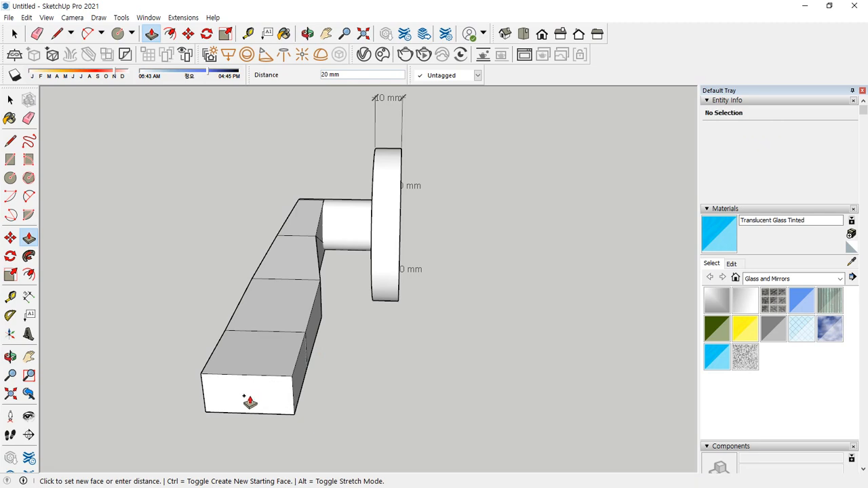
- Scale the new section's end face along the green axis to about 0.77, pulling in its disc side
{"action": "middle_click_drag", "start_coordinate": [251, 403], "coordinate": [149, 378]}
{"action": "key", "text": "s"}
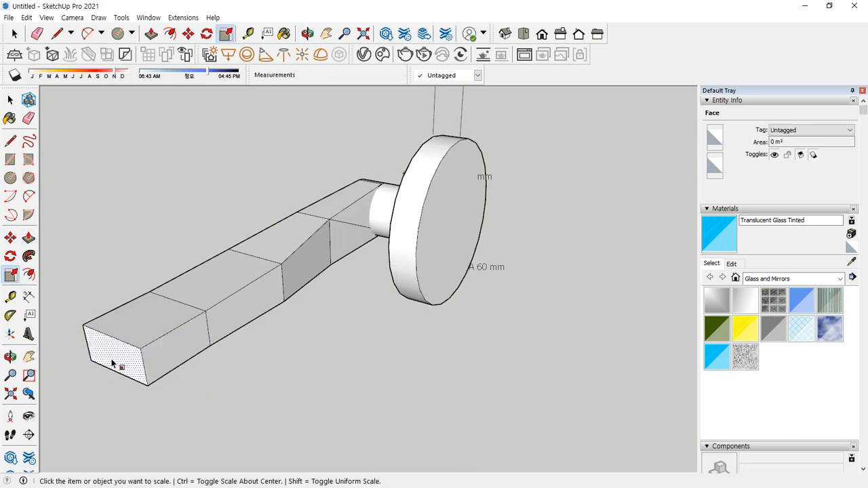
{"action": "left_click", "coordinate": [124, 370]}
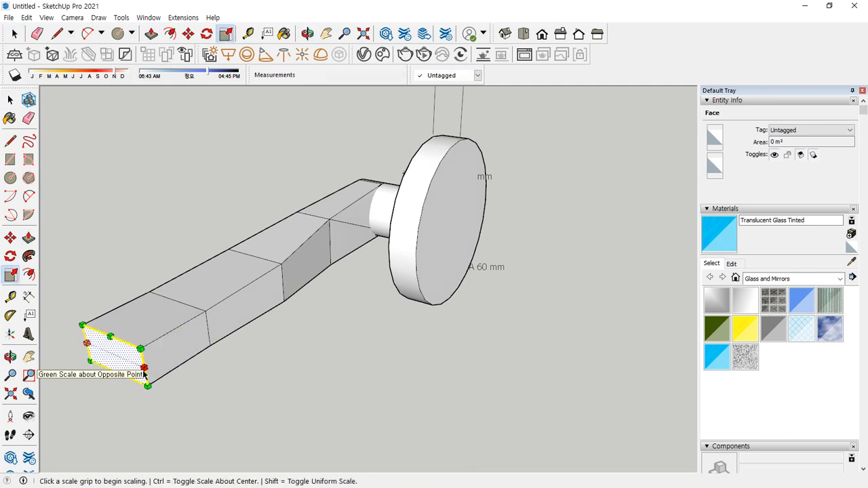
{"action": "middle_click_drag", "start_coordinate": [143, 373], "coordinate": [278, 296]}
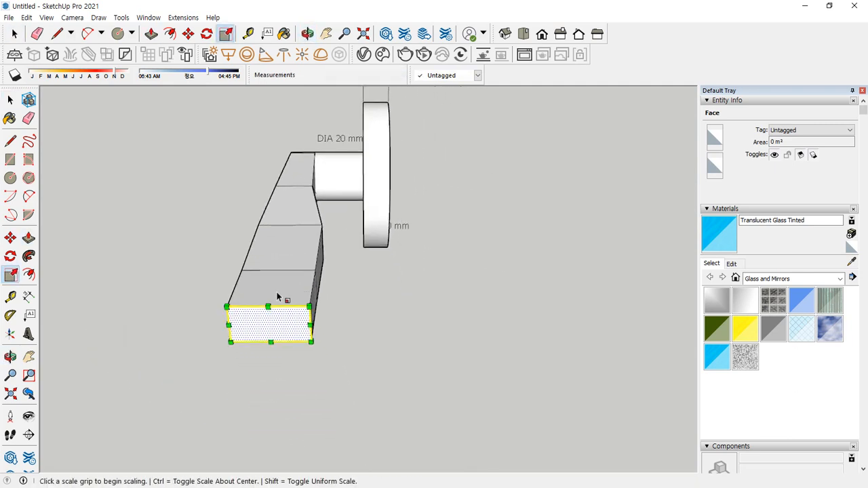
{"action": "scroll", "coordinate": [310, 327], "scroll_direction": "up", "scroll_amount": 1}
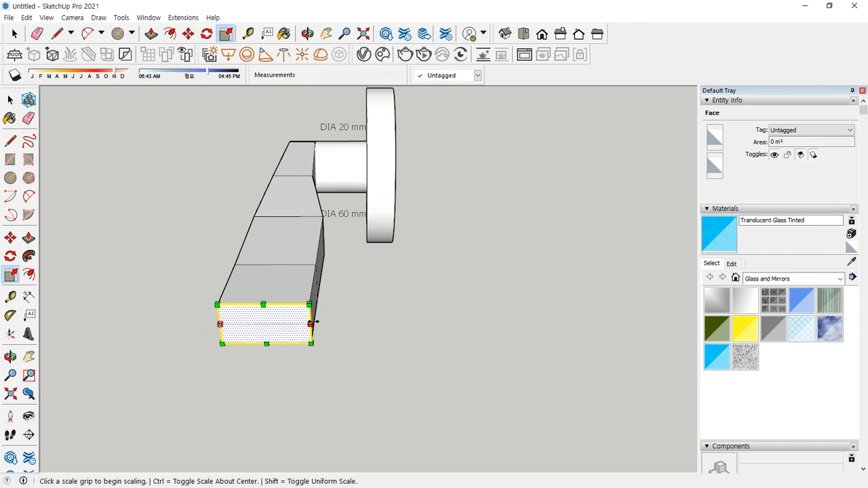
{"action": "left_click", "coordinate": [313, 323]}
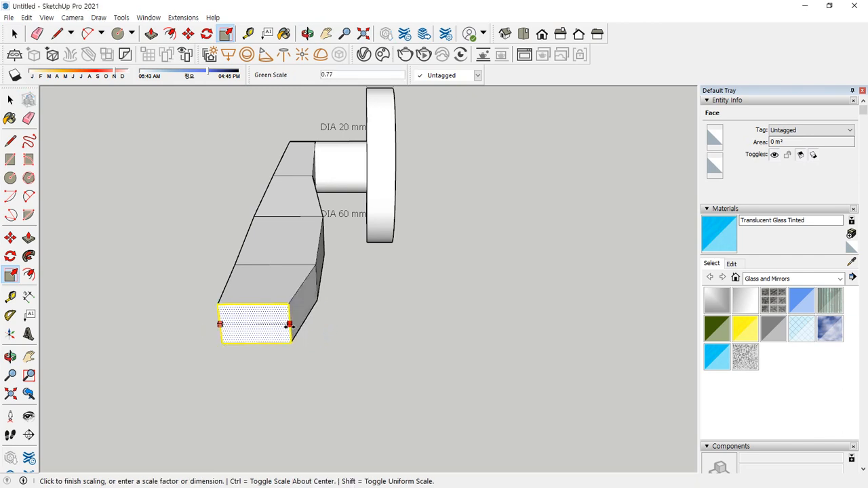
{"action": "left_click", "coordinate": [290, 327]}
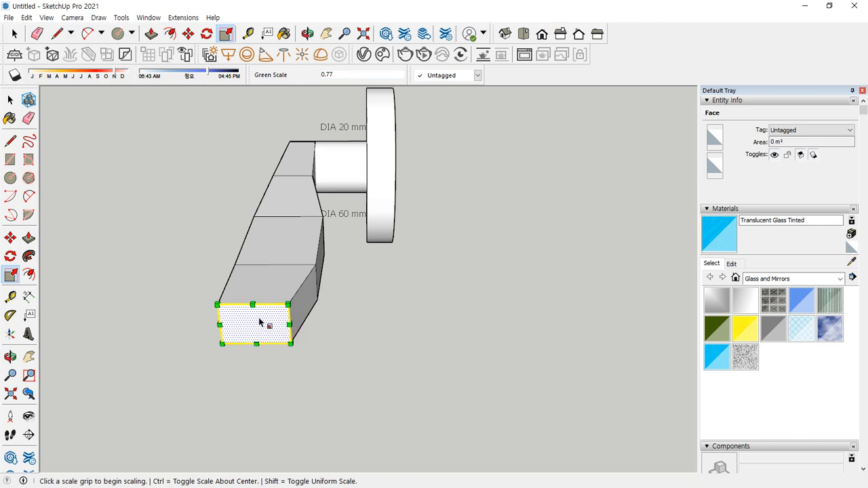
- Reduce the end face's height about its centre, scaling it along the red axis to about 0.68 and readjusting it once more
{"action": "key", "text": "ctrl"}
{"action": "left_click", "coordinate": [254, 308]}
{"action": "left_click", "coordinate": [254, 307]}
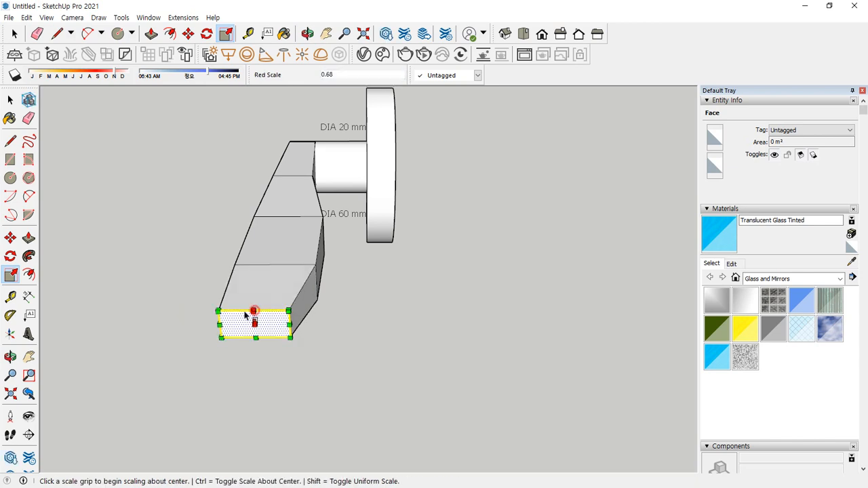
{"action": "middle_click_drag", "start_coordinate": [253, 308], "coordinate": [515, 219]}
{"action": "scroll", "coordinate": [524, 194], "scroll_direction": "up", "scroll_amount": 2}
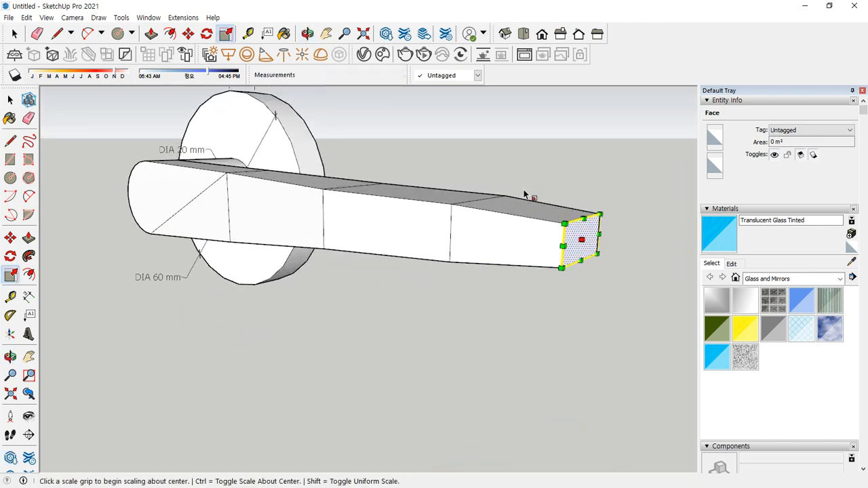
{"action": "left_click", "coordinate": [585, 221]}
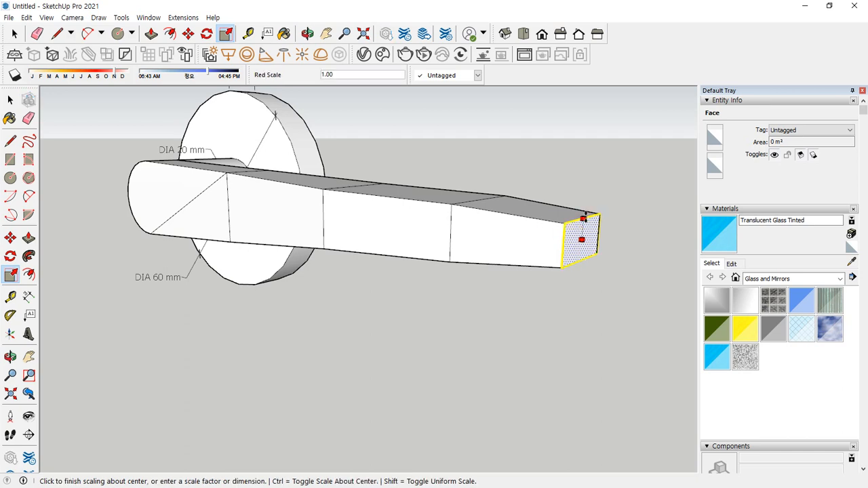
{"action": "left_click", "coordinate": [590, 234]}
- Extrude the narrowed end face about 12 mm to form the lever's tip section
{"action": "middle_click_drag", "start_coordinate": [601, 245], "coordinate": [348, 278]}
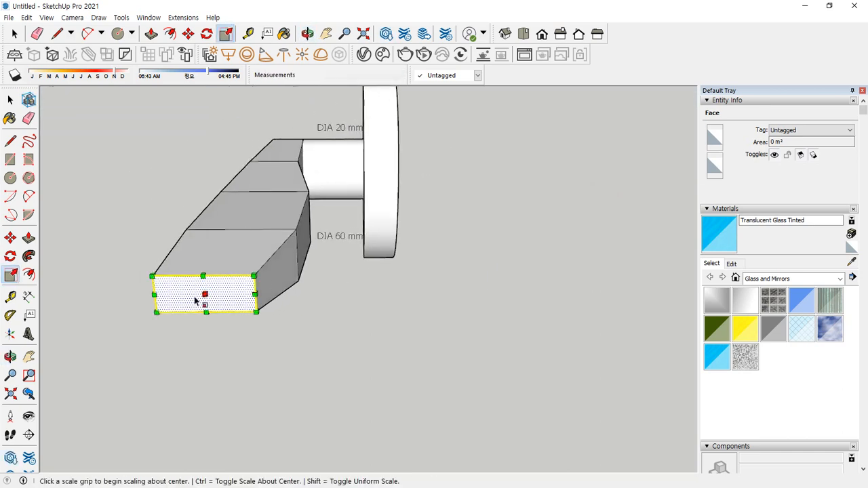
{"action": "key", "text": "p"}
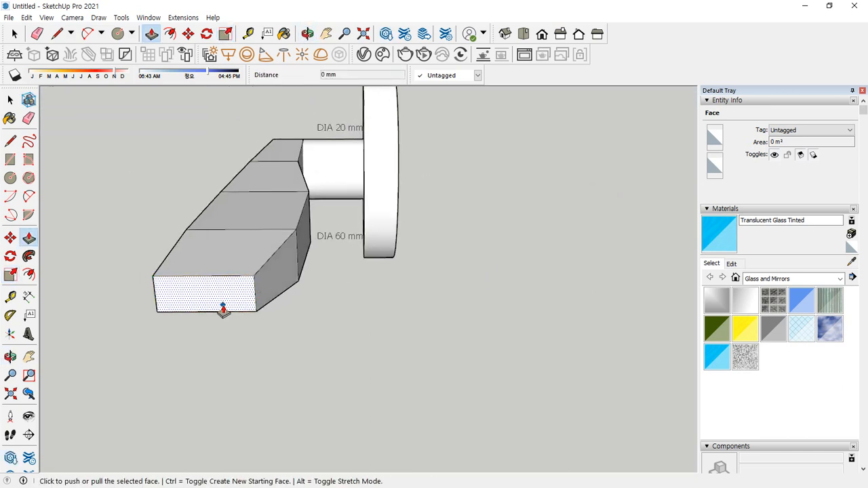
{"action": "left_click", "coordinate": [223, 298]}
{"action": "left_click", "coordinate": [200, 322]}
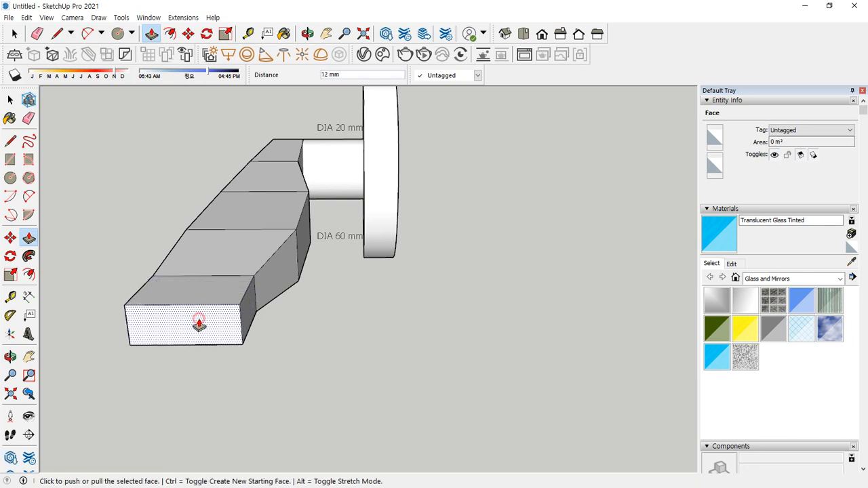
{"action": "key", "text": "s"}
{"action": "left_click", "coordinate": [243, 325]}
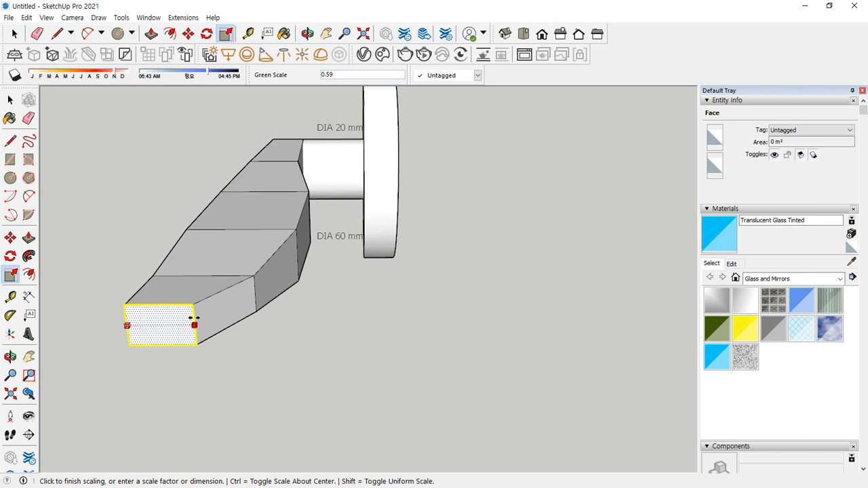
{"action": "left_click", "coordinate": [193, 318]}
{"action": "key", "text": "p"}
{"action": "left_click", "coordinate": [157, 328]}
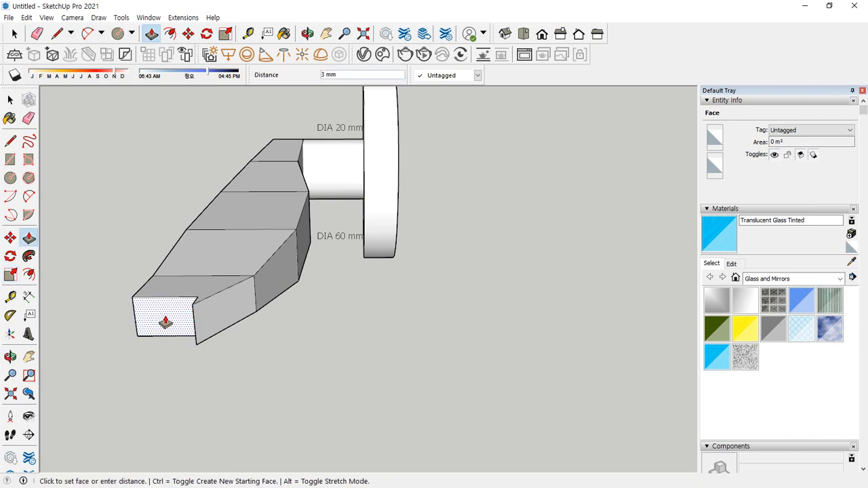
{"action": "key", "text": "Escape"}
{"action": "key", "text": "ctrl+z"}
- Push the lever's tip face back about 4 mm to shorten the tip section
{"action": "left_click", "coordinate": [190, 331]}
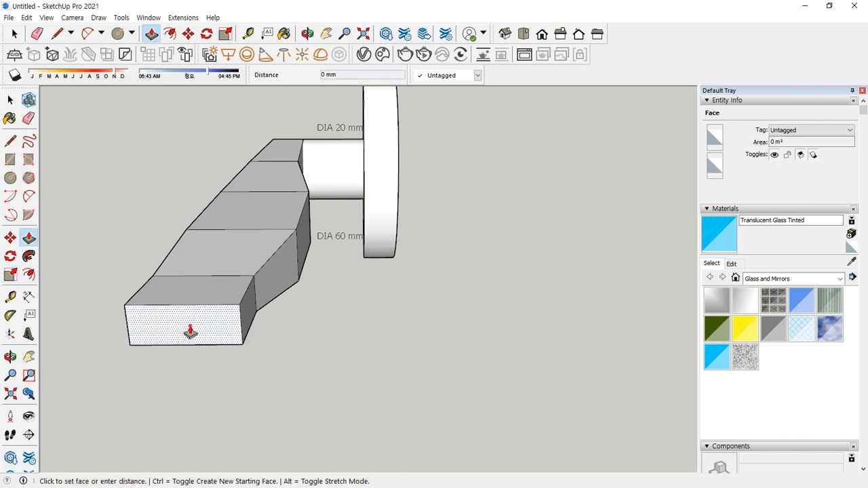
{"action": "left_click", "coordinate": [191, 327]}
{"action": "left_click", "coordinate": [195, 323]}
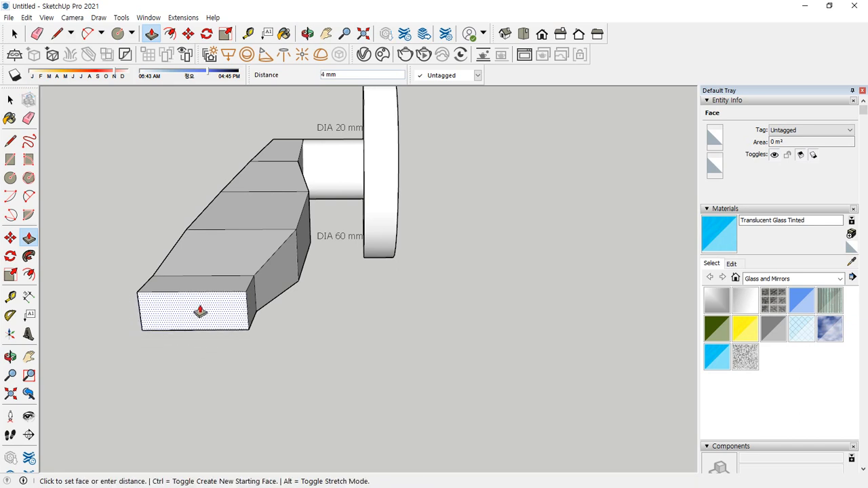
{"action": "left_click", "coordinate": [198, 311]}
- Scale the lever's tip face to about 0.64 along the green axis and about 0.50 about its centre along the red axis
{"action": "key", "text": "s"}
{"action": "left_click", "coordinate": [227, 316]}
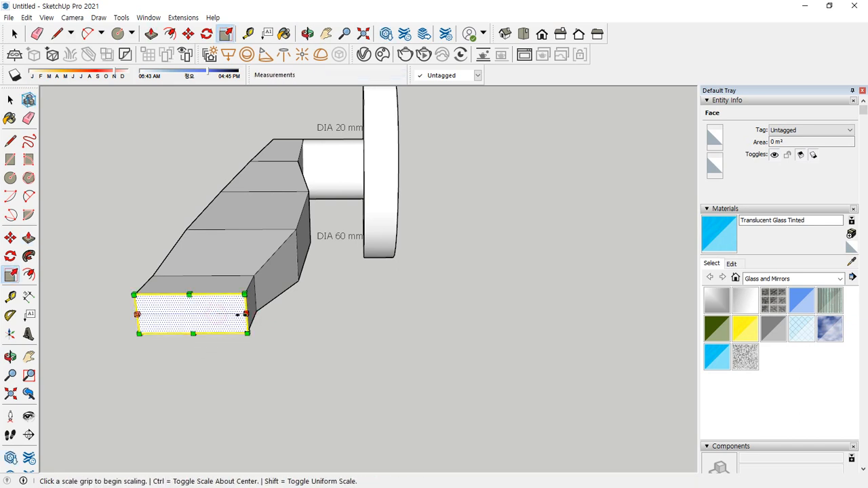
{"action": "left_click", "coordinate": [246, 313]}
{"action": "left_click", "coordinate": [206, 305]}
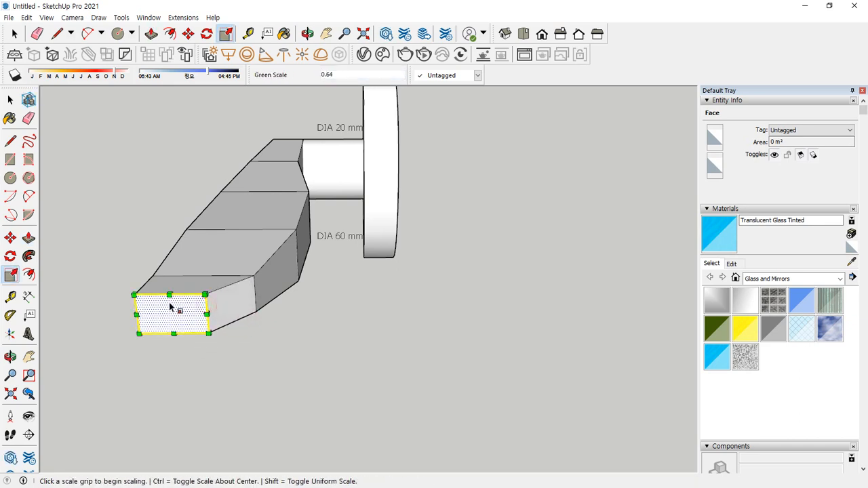
{"action": "left_click", "coordinate": [173, 296]}
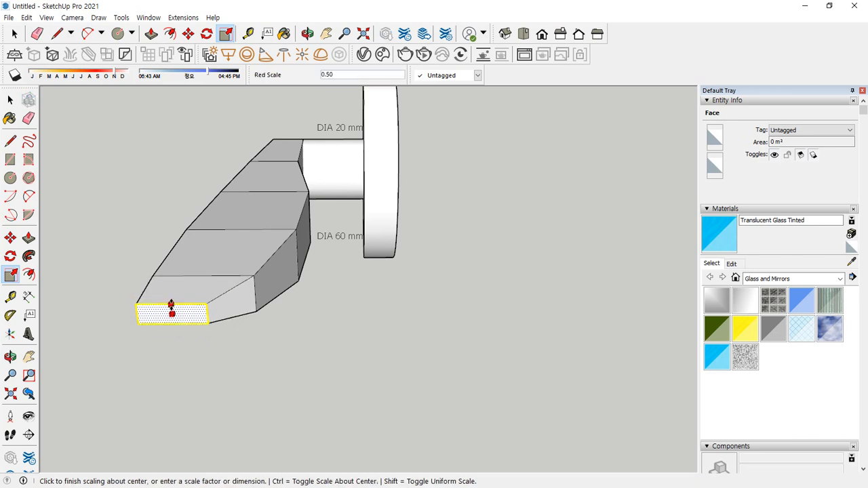
{"action": "left_click", "coordinate": [172, 306]}
{"action": "key", "text": "space"}
{"action": "left_click", "coordinate": [377, 365]}
- Move the two disc-side edges of the arm's widest section about 6 mm outward along the green axis
{"action": "scroll", "coordinate": [234, 278], "scroll_direction": "down", "scroll_amount": 2}
{"action": "middle_click_drag", "start_coordinate": [225, 279], "coordinate": [503, 383]}
{"action": "middle_click_drag", "start_coordinate": [430, 359], "coordinate": [295, 215]}
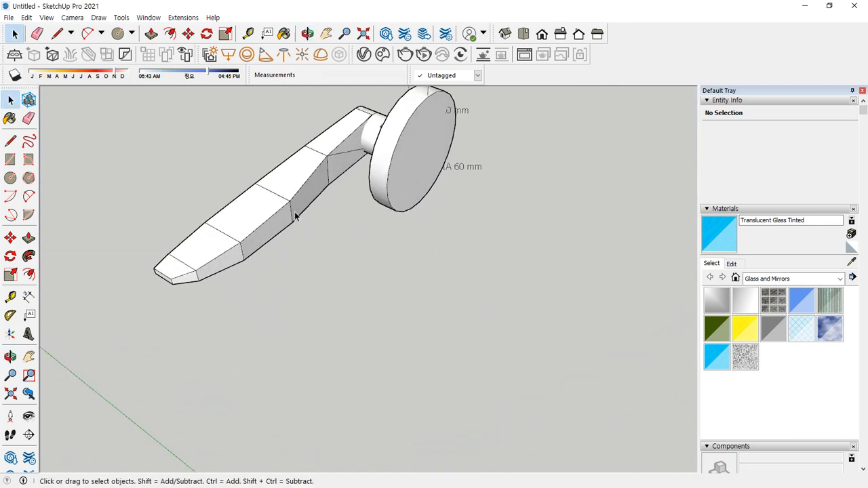
{"action": "left_click", "coordinate": [243, 255], "text": "ctrl"}
{"action": "middle_click_drag", "start_coordinate": [248, 257], "coordinate": [268, 247]}
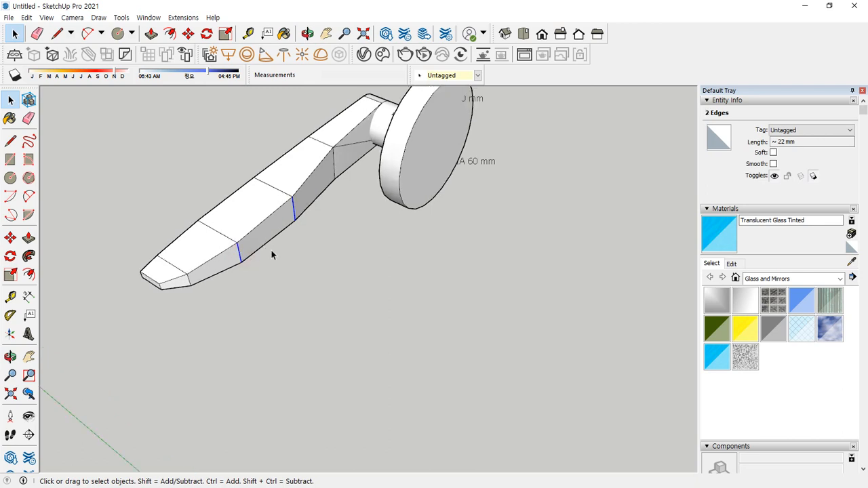
{"action": "key", "text": "m"}
{"action": "left_click", "coordinate": [242, 261]}
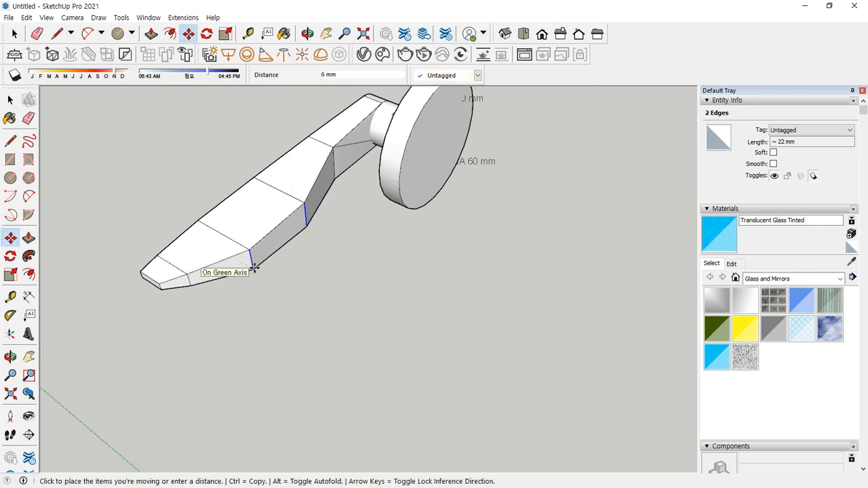
{"action": "left_click", "coordinate": [254, 266]}
- Move the disc-side edge where the tip section begins slightly outward along the green axis
{"action": "scroll", "coordinate": [173, 279], "scroll_direction": "up", "scroll_amount": 3}
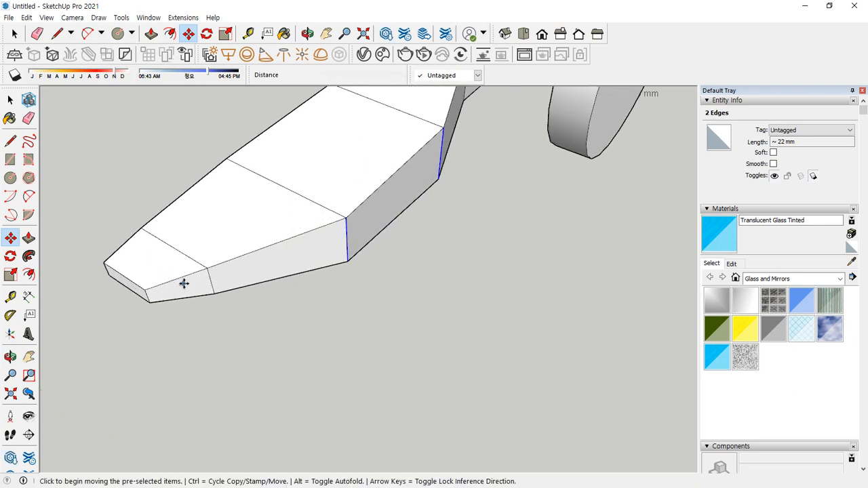
{"action": "key", "text": "space"}
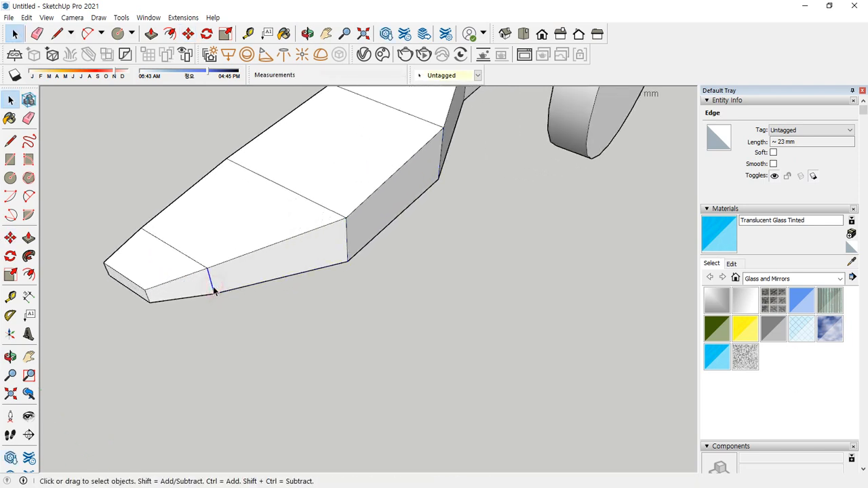
{"action": "key", "text": "m"}
{"action": "left_click", "coordinate": [214, 290]}
{"action": "left_click", "coordinate": [221, 293]}
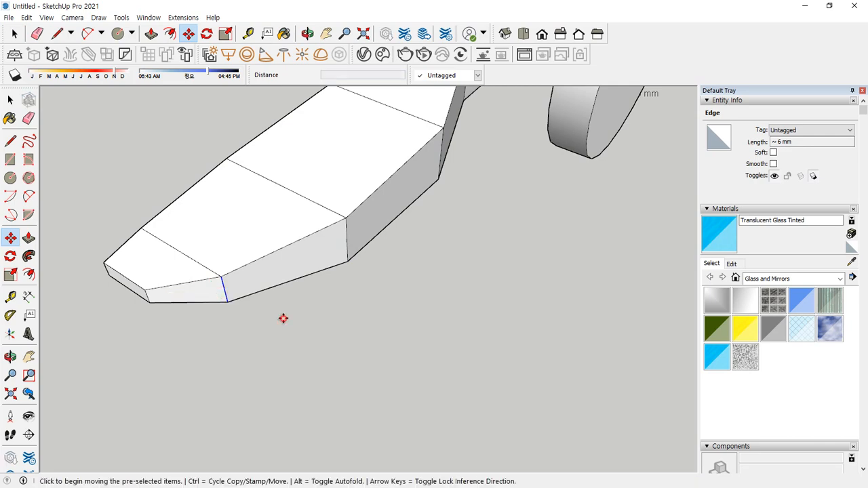
{"action": "key", "text": "space"}
- Move the arm's three outer sections together away from the shaft, along the arm's length, to lengthen the lever
{"action": "scroll", "coordinate": [283, 314], "scroll_direction": "down", "scroll_amount": 2}
{"action": "middle_click_drag", "start_coordinate": [284, 318], "coordinate": [587, 251]}
{"action": "left_click_drag", "start_coordinate": [307, 159], "coordinate": [610, 326]}
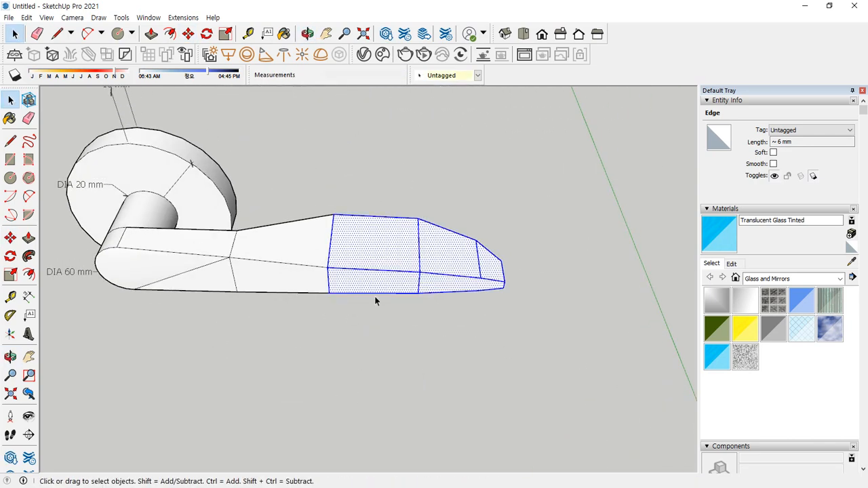
{"action": "key", "text": "m"}
{"action": "left_click", "coordinate": [329, 293]}
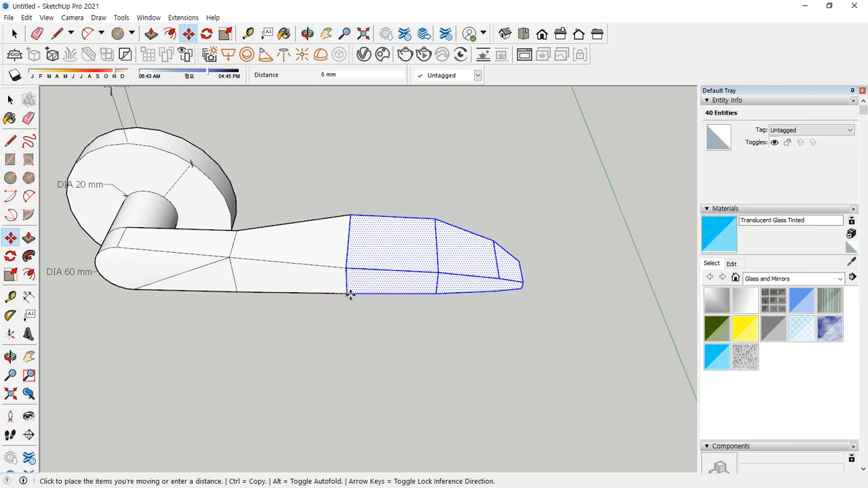
{"action": "left_click", "coordinate": [367, 295]}
- Move the cross-section edges at the start of the flared section about 24 mm along the arm toward the tip
{"action": "middle_click_drag", "start_coordinate": [291, 309], "coordinate": [331, 329]}
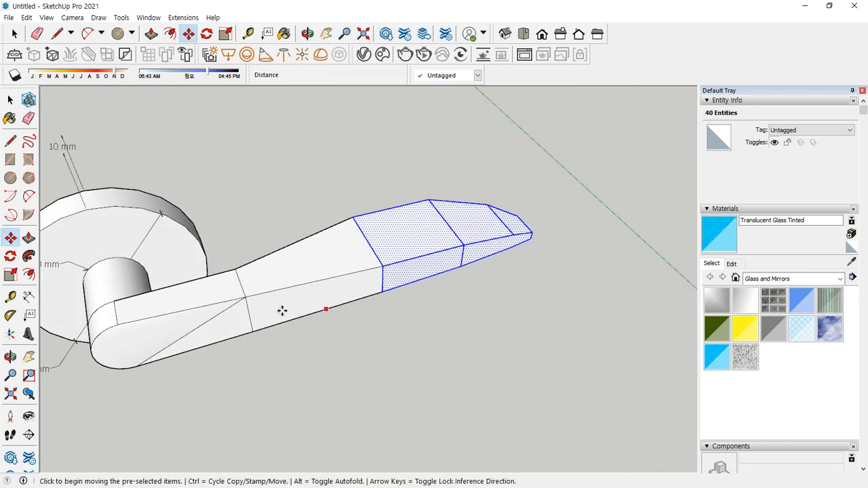
{"action": "key", "text": "space"}
{"action": "left_click_drag", "start_coordinate": [225, 250], "coordinate": [295, 376]}
{"action": "key", "text": "m"}
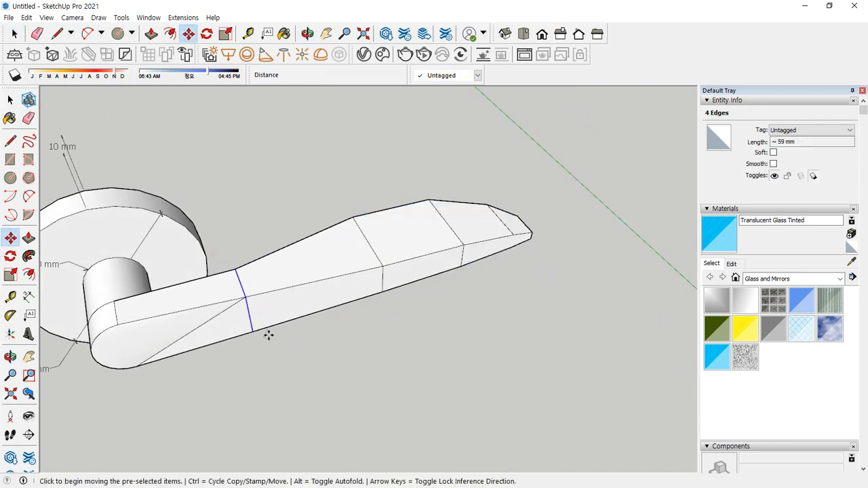
{"action": "left_click", "coordinate": [253, 331]}
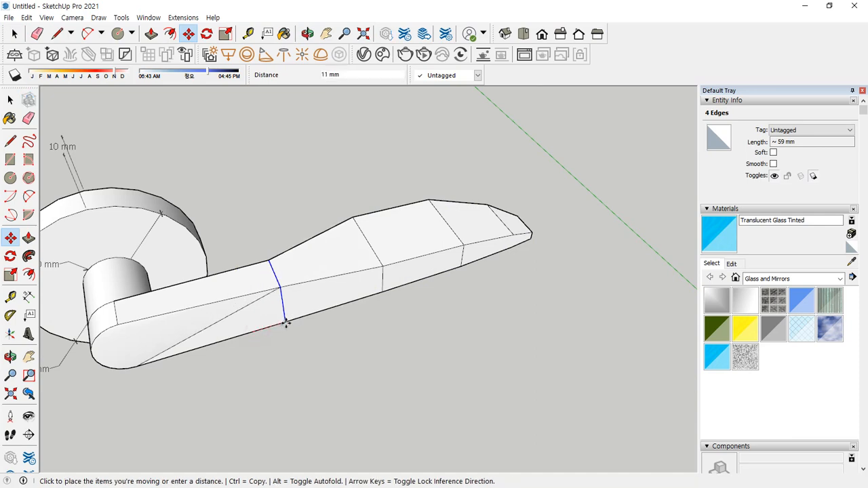
{"action": "left_click", "coordinate": [320, 306]}
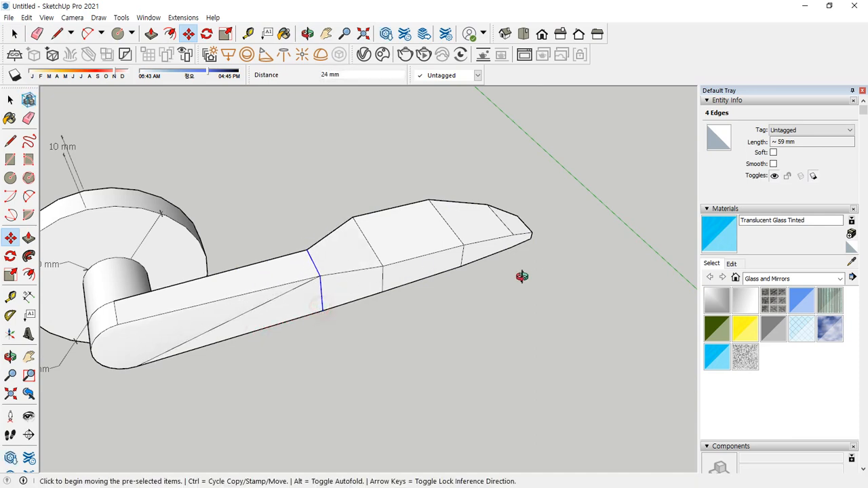
- Move the arm's widest section about 4 mm along the arm toward the tip
{"action": "middle_click_drag", "start_coordinate": [519, 275], "coordinate": [391, 197]}
{"action": "key", "text": "space"}
{"action": "left_click_drag", "start_coordinate": [349, 156], "coordinate": [457, 296]}
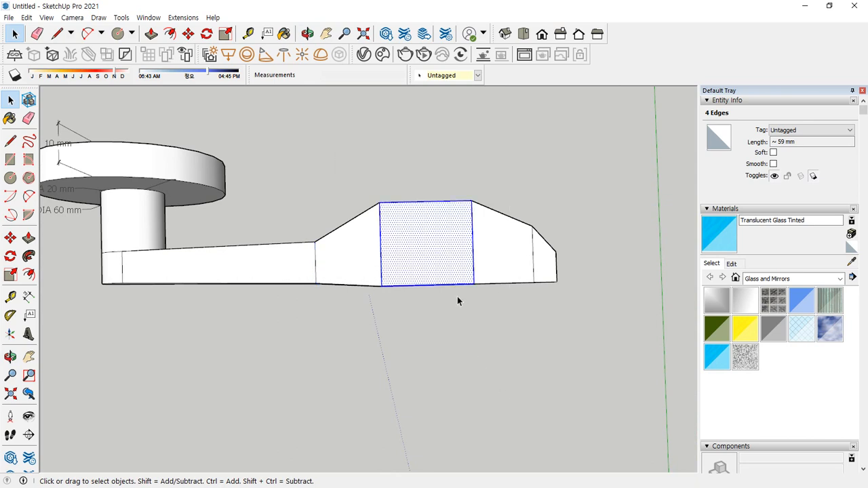
{"action": "key", "text": "m"}
{"action": "left_click", "coordinate": [378, 288]}
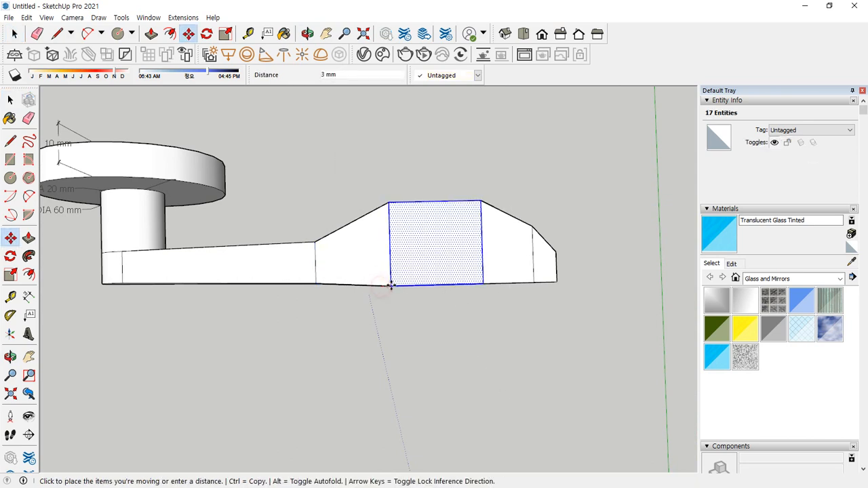
{"action": "left_click", "coordinate": [392, 286]}
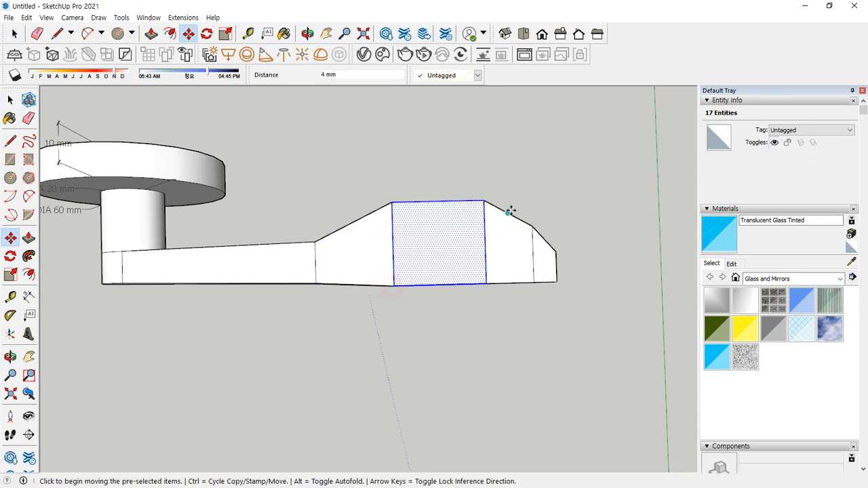
- Move the edges separating the tip section from its neighbour slightly closer to the lever's end
{"action": "key", "text": "space"}
{"action": "left_click_drag", "start_coordinate": [523, 193], "coordinate": [558, 314]}
{"action": "left_click", "coordinate": [539, 294]}
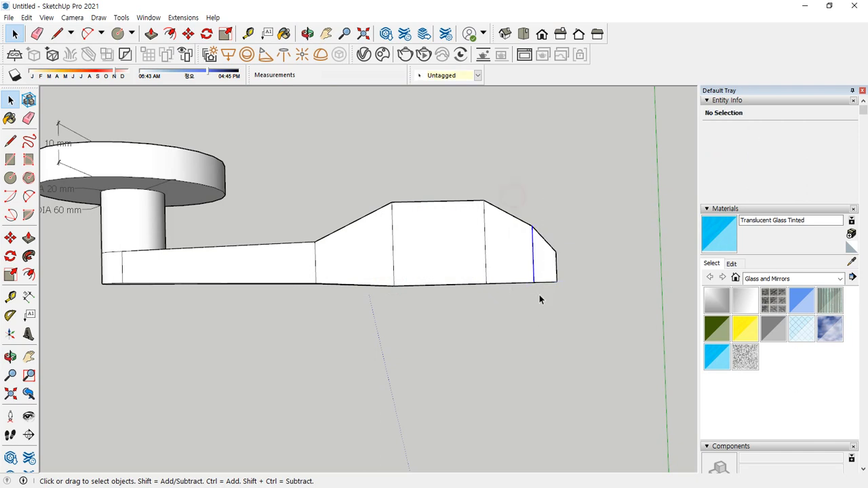
{"action": "left_click", "coordinate": [533, 284]}
{"action": "key", "text": "m"}
{"action": "left_click", "coordinate": [533, 285]}
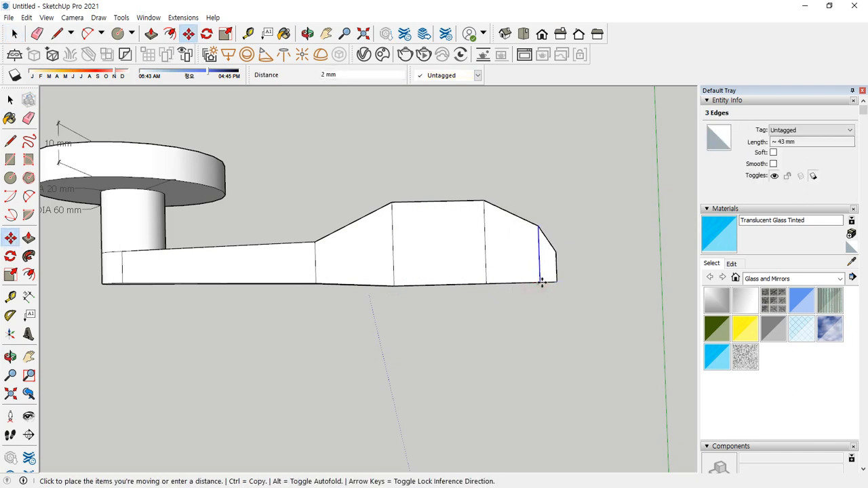
{"action": "left_click", "coordinate": [542, 284]}
- Shift the whole widest section farther along the arm, closer to the tip section's edges
{"action": "key", "text": "space"}
{"action": "left_click_drag", "start_coordinate": [351, 174], "coordinate": [508, 340]}
{"action": "key", "text": "m"}
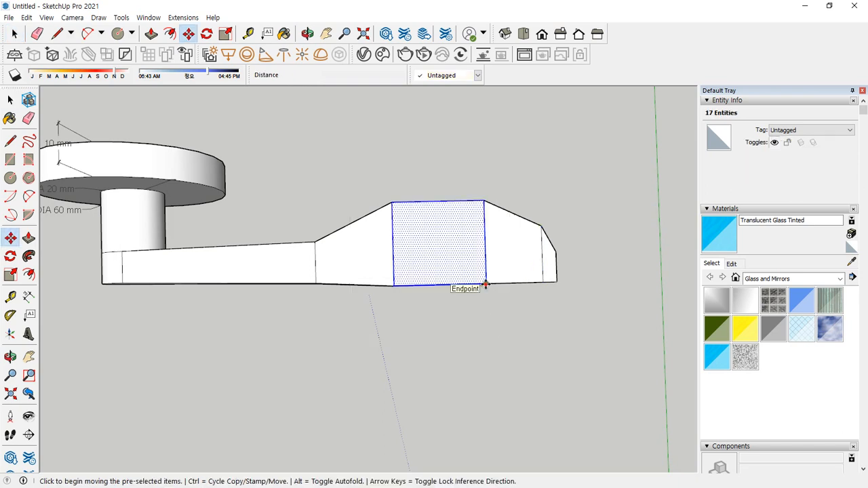
{"action": "left_click", "coordinate": [485, 285]}
{"action": "left_click", "coordinate": [504, 285]}
{"action": "key", "text": "space"}
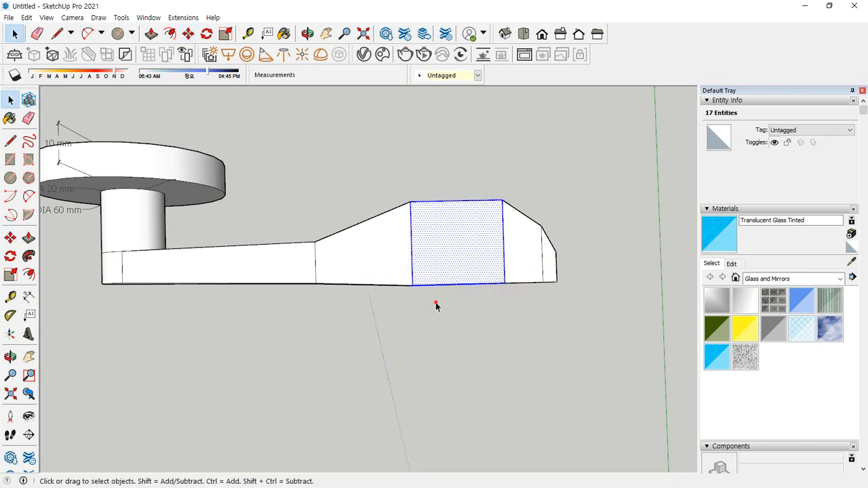
- Move only the widest section's shaft-side cross-section edges about 15 mm toward the tip, shortening that section
{"action": "left_click", "coordinate": [436, 304]}
{"action": "left_click_drag", "start_coordinate": [431, 312], "coordinate": [386, 207]}
{"action": "left_click", "coordinate": [409, 323]}
{"action": "left_click_drag", "start_coordinate": [392, 166], "coordinate": [437, 298]}
{"action": "key", "text": "m"}
{"action": "left_click", "coordinate": [413, 285]}
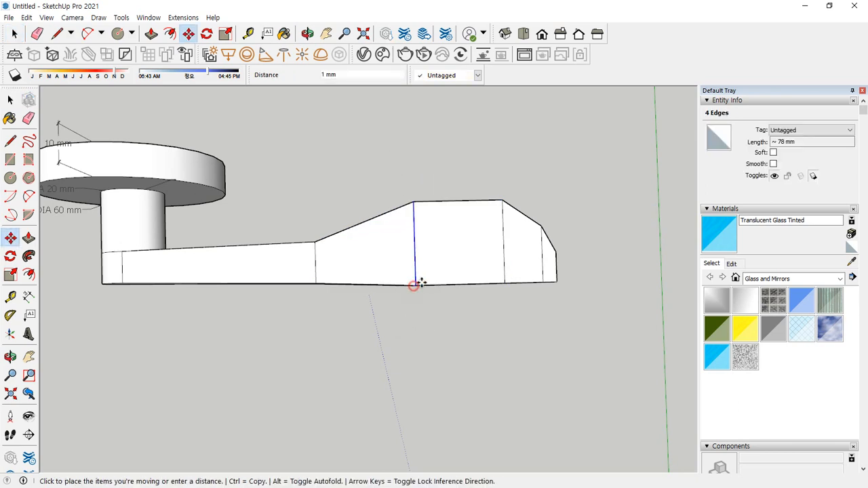
{"action": "left_click", "coordinate": [459, 281]}
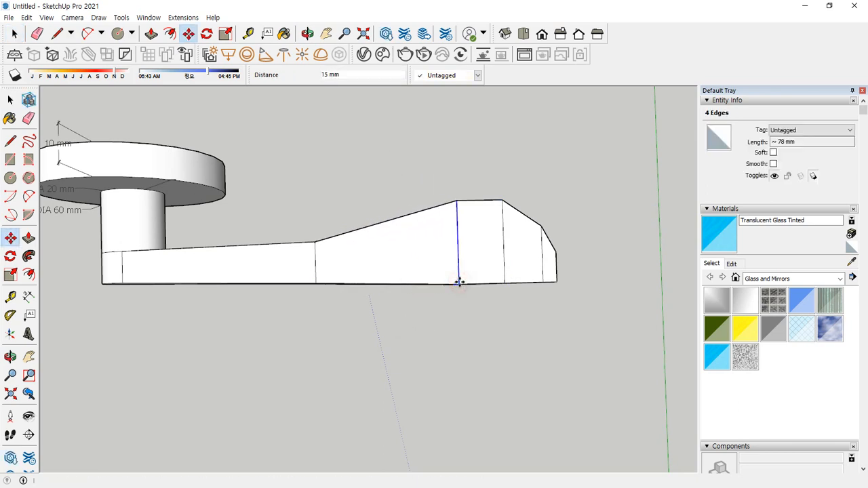
{"action": "key", "text": "space"}
{"action": "left_click", "coordinate": [422, 333]}
- Scale down the height of the arm's cross-section at the start of the flared section to form a slimmer neck
{"action": "middle_click_drag", "start_coordinate": [402, 354], "coordinate": [403, 167]}
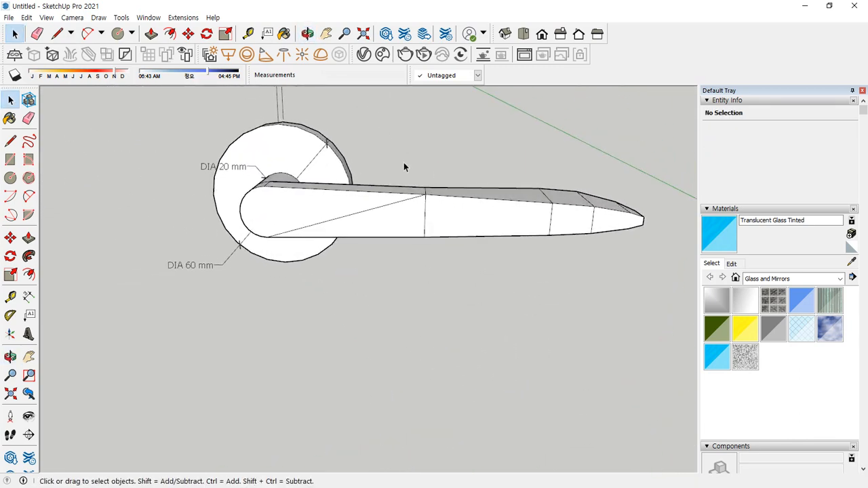
{"action": "left_click_drag", "start_coordinate": [512, 329], "coordinate": [511, 328]}
{"action": "key", "text": "s"}
{"action": "scroll", "coordinate": [411, 193], "scroll_direction": "up", "scroll_amount": 3}
{"action": "middle_click_drag", "start_coordinate": [411, 193], "coordinate": [457, 170]}
{"action": "left_click", "coordinate": [401, 201]}
{"action": "left_click", "coordinate": [403, 207]}
{"action": "scroll", "coordinate": [445, 213], "scroll_direction": "down", "scroll_amount": 3}
- Scale the arm's three outer sections about their centre along the blue axis to about 0.6, making the lever's end thinner
{"action": "key", "text": "space"}
{"action": "left_click_drag", "start_coordinate": [451, 156], "coordinate": [660, 331]}
{"action": "key", "text": "s"}
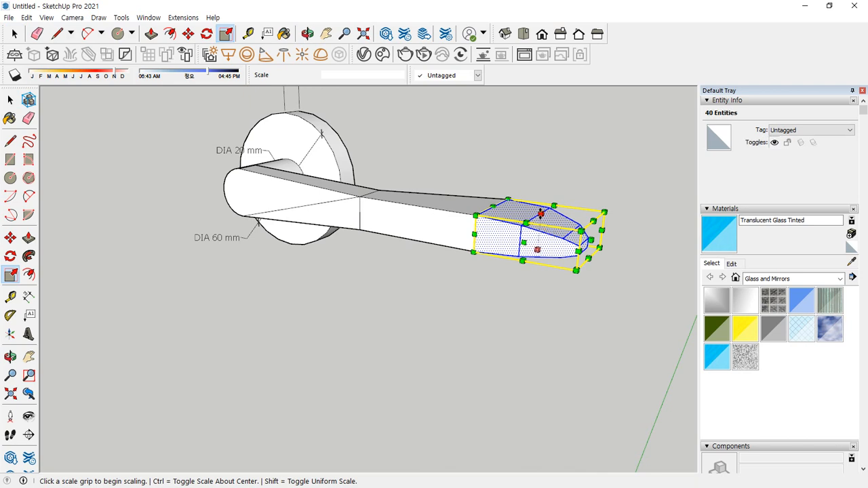
{"action": "key", "text": "ctrl"}
{"action": "left_click", "coordinate": [539, 214]}
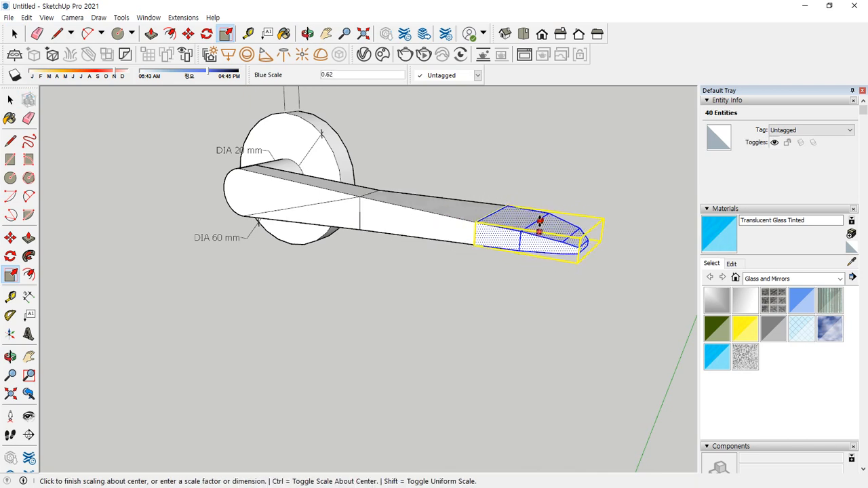
{"action": "left_click", "coordinate": [539, 226]}
{"action": "key", "text": "space"}
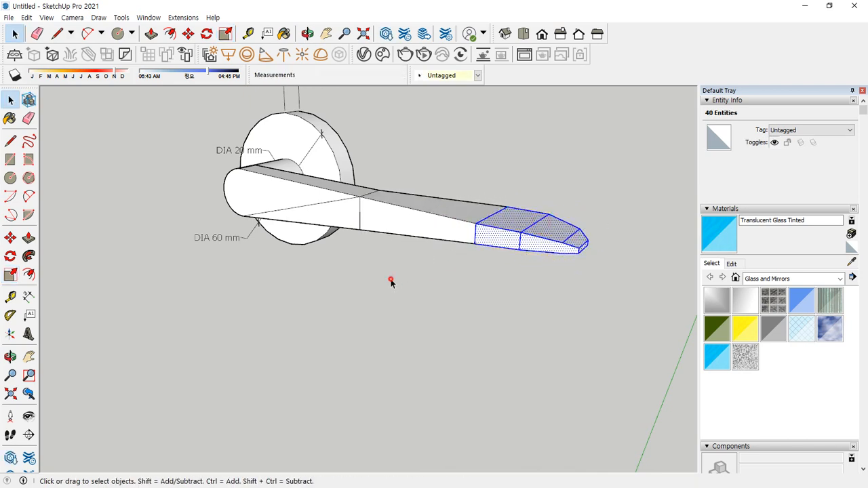
{"action": "left_click", "coordinate": [391, 281]}
- Draw a 600 by 600 mm square on the ground plane near the origin
{"action": "middle_click_drag", "start_coordinate": [392, 281], "coordinate": [282, 330]}
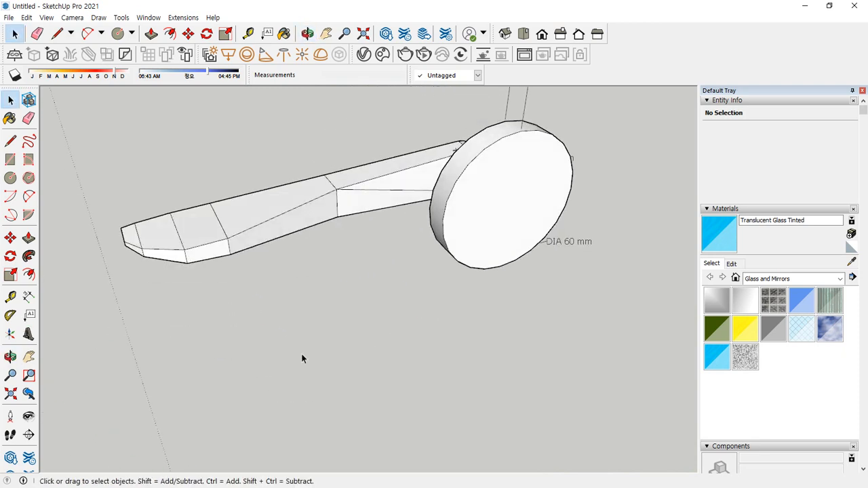
{"action": "middle_click_drag", "start_coordinate": [302, 359], "coordinate": [390, 254]}
{"action": "key", "text": "r"}
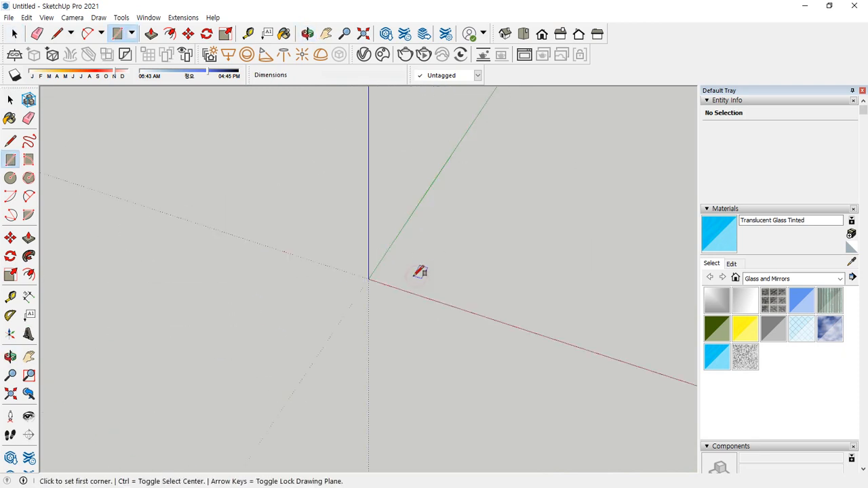
{"action": "left_click", "coordinate": [425, 272]}
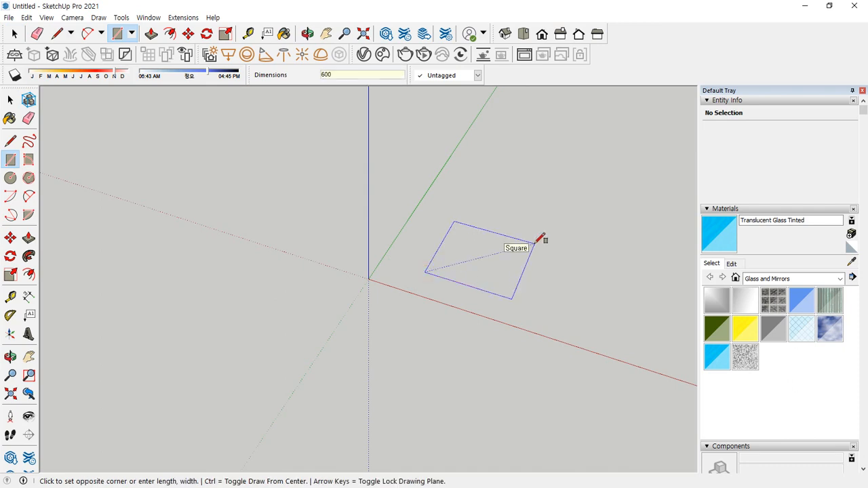
{"action": "type", "text": "600,600"}
{"action": "key", "text": "Return"}
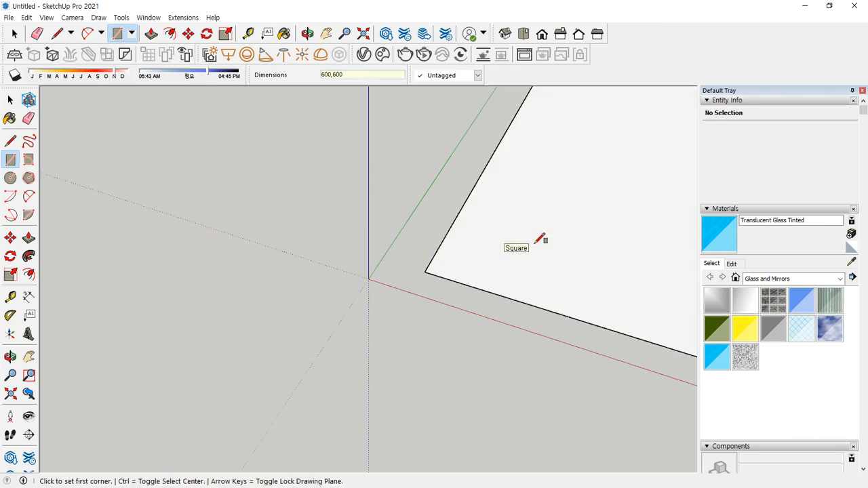
- Extrude the square upward 600 mm into a cube and fit the whole model in view
{"action": "scroll", "coordinate": [465, 257], "scroll_direction": "down", "scroll_amount": 5}
{"action": "key", "text": "p"}
{"action": "left_click", "coordinate": [450, 257]}
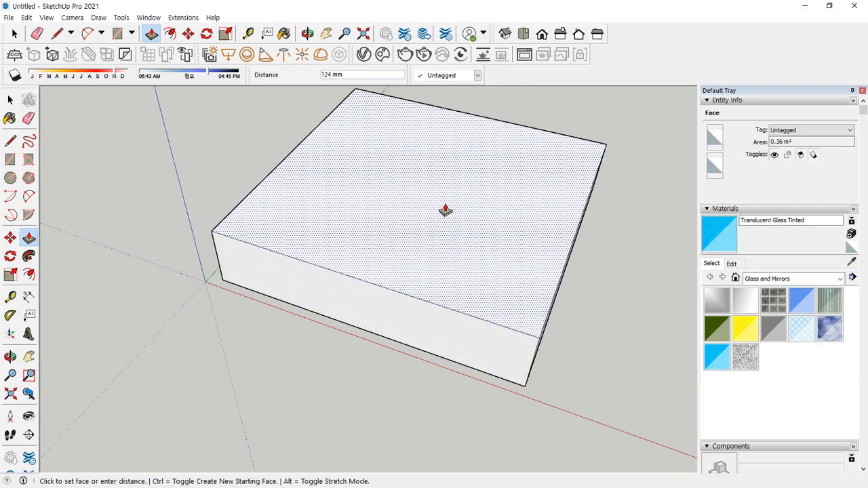
{"action": "key", "text": "Return"}
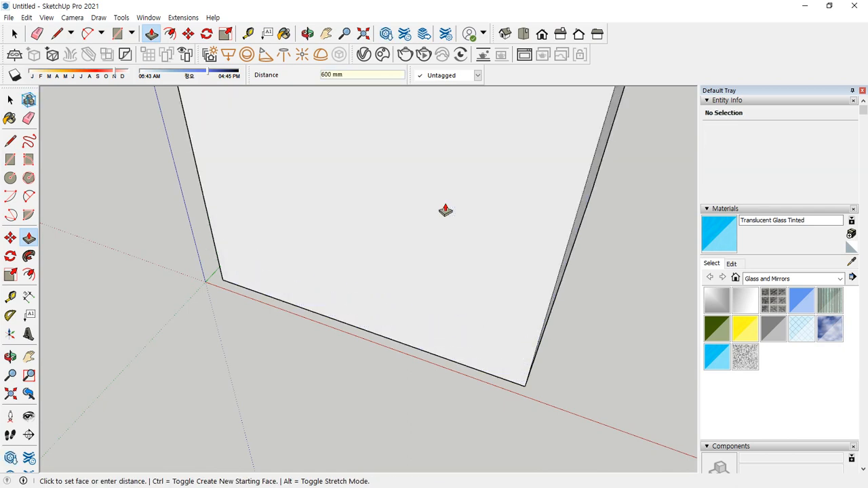
{"action": "key", "text": "shift+z"}
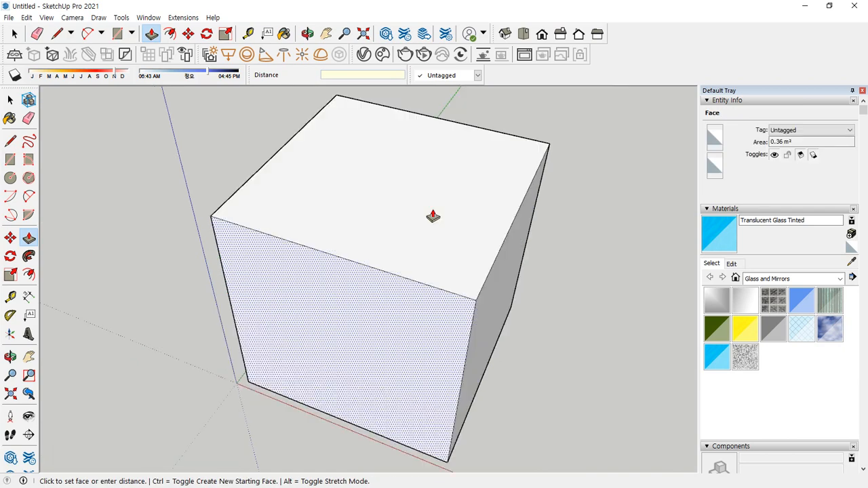
- Offset two adjoining edges of the cube's top face 200 mm inward as an L-shaped line
{"action": "key", "text": "space"}
{"action": "left_click", "coordinate": [577, 193]}
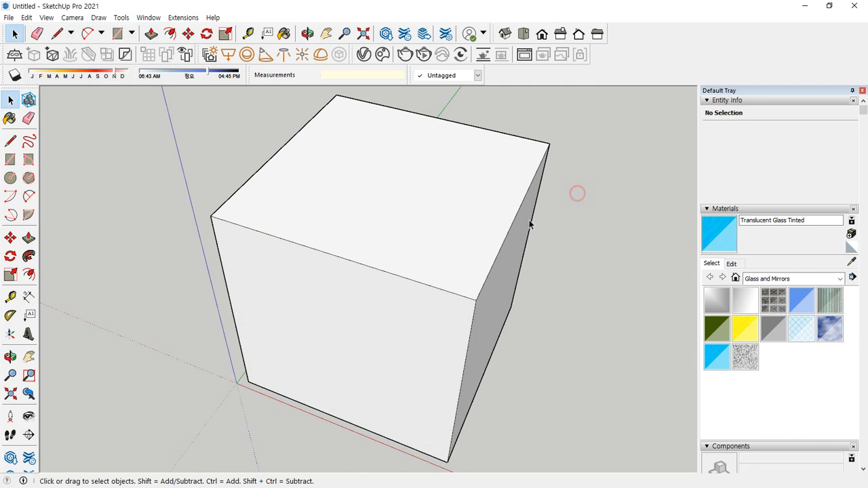
{"action": "double_click", "coordinate": [393, 170]}
{"action": "middle_click_drag", "start_coordinate": [382, 223], "coordinate": [405, 224]}
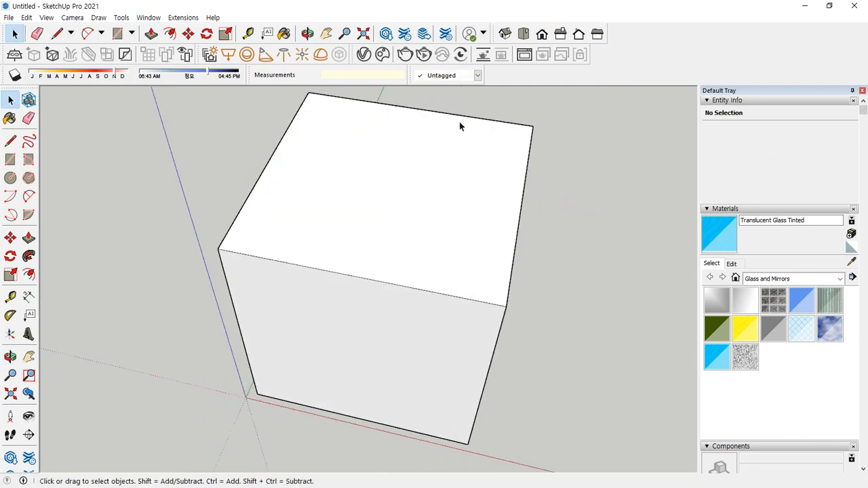
{"action": "double_click", "coordinate": [451, 169]}
{"action": "left_click_drag", "start_coordinate": [264, 213], "coordinate": [210, 259], "text": "shift"}
{"action": "key", "text": "f"}
{"action": "left_click", "coordinate": [452, 139]}
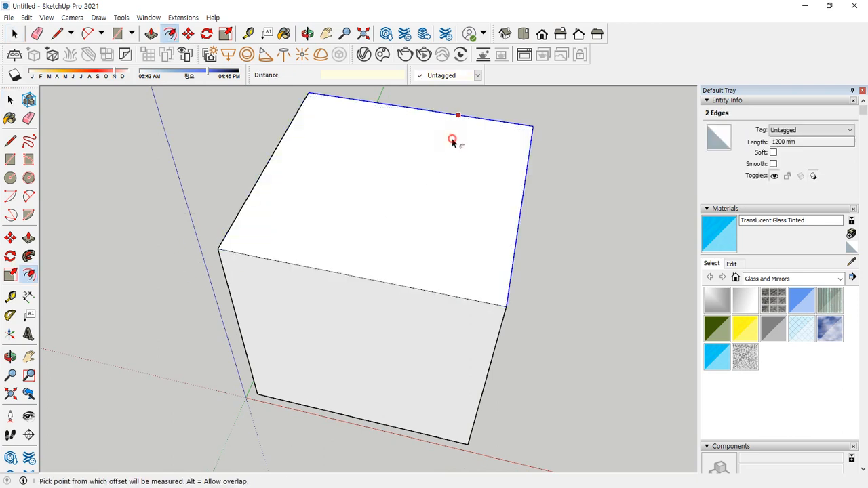
{"action": "type", "text": "200"}
{"action": "key", "text": "Return"}
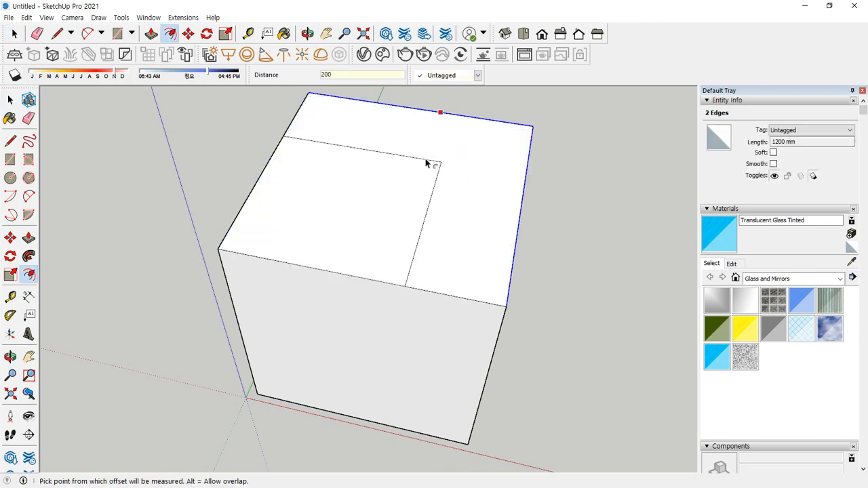
- Offset the L-shaped line on the top face another 200 mm toward the opposite corner
{"action": "key", "text": "space"}
{"action": "left_click_drag", "start_coordinate": [253, 218], "coordinate": [175, 296]}
{"action": "key", "text": "f"}
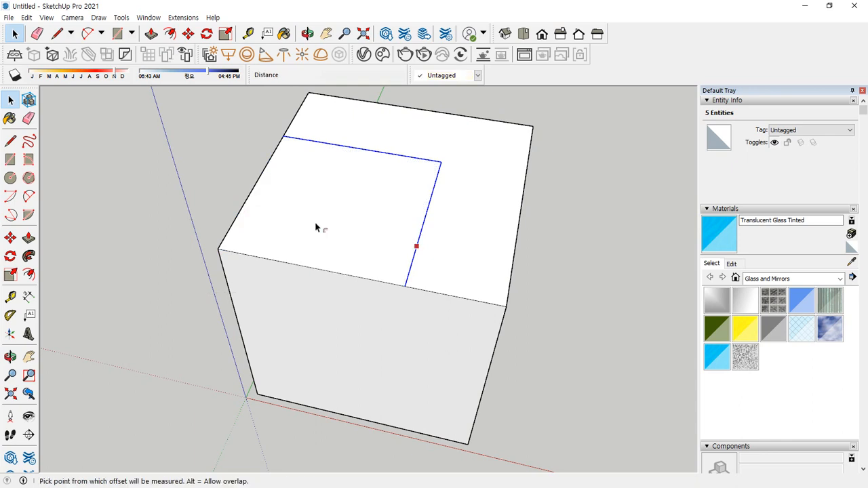
{"action": "left_click", "coordinate": [323, 219]}
{"action": "type", "text": "2000"}
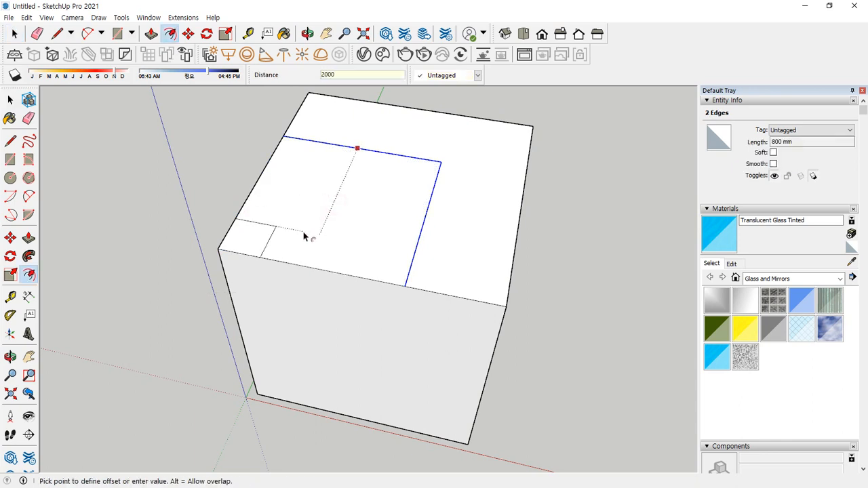
{"action": "key", "text": "Escape"}
{"action": "left_click", "coordinate": [356, 148]}
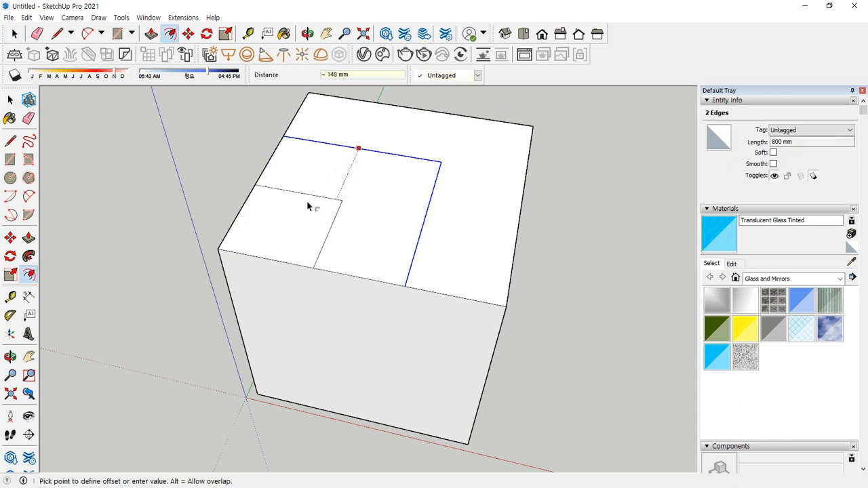
{"action": "type", "text": "200"}
{"action": "key", "text": "Return"}
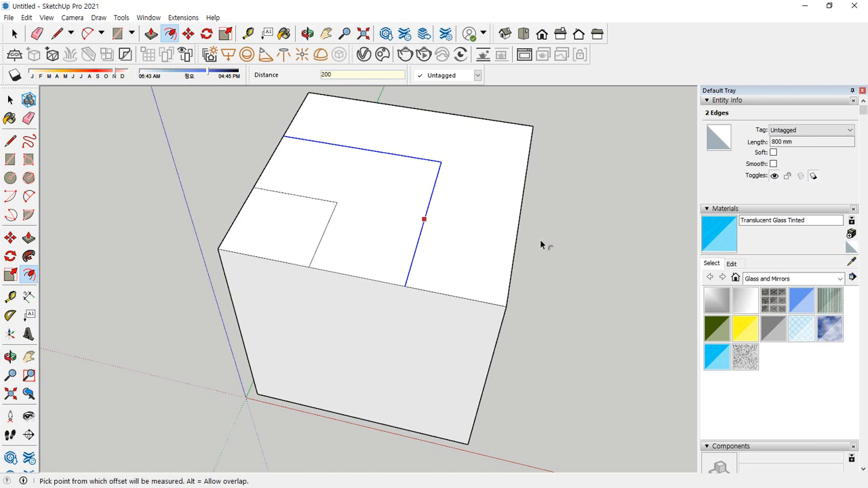
- Push the small square at the corner of the top face down 400 mm
{"action": "key", "text": "space"}
{"action": "key", "text": "p"}
{"action": "left_click", "coordinate": [291, 257]}
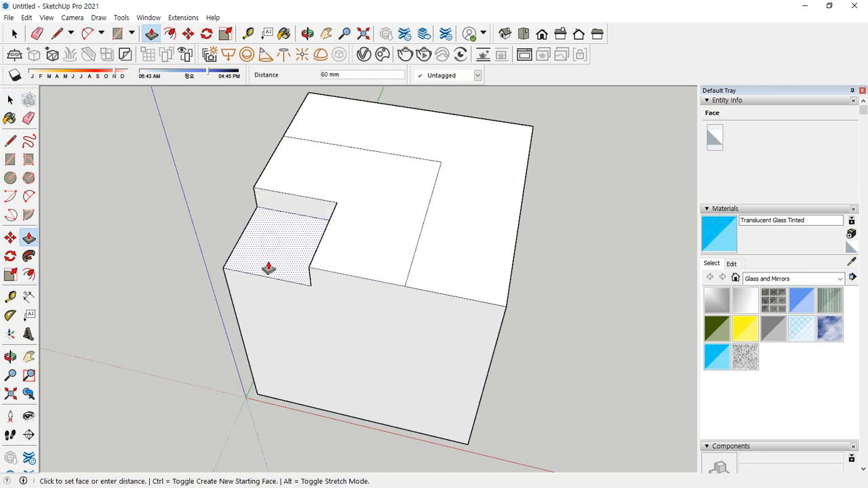
{"action": "type", "text": "400"}
{"action": "key", "text": "Return"}
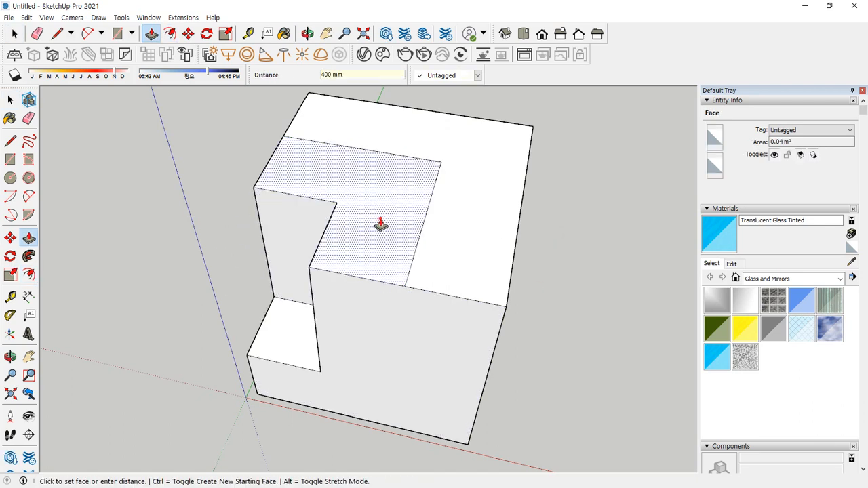
- Push the middle L-shaped face down 200 mm to form the second stair level
{"action": "left_click", "coordinate": [380, 224]}
{"action": "type", "text": "200"}
{"action": "key", "text": "Return"}
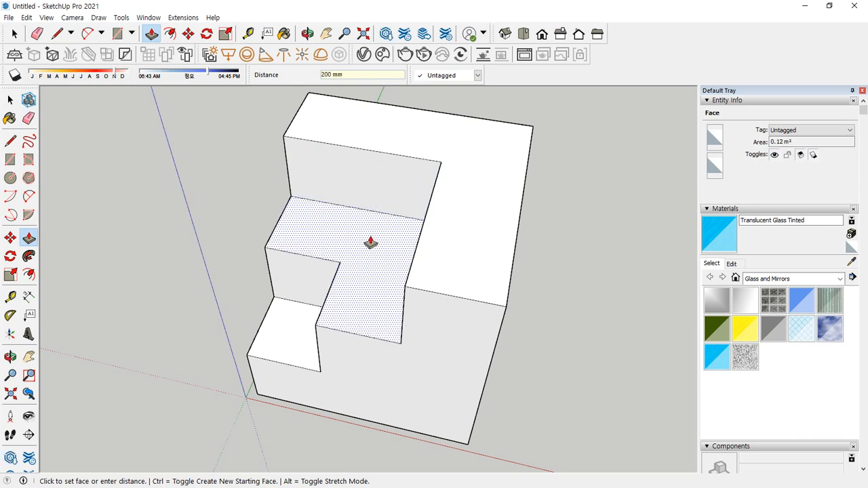
{"action": "key", "text": "space"}
{"action": "left_click", "coordinate": [565, 345]}
{"action": "key", "text": "o"}
{"action": "left_click_drag", "start_coordinate": [204, 306], "coordinate": [442, 301]}
{"action": "key", "text": "space"}
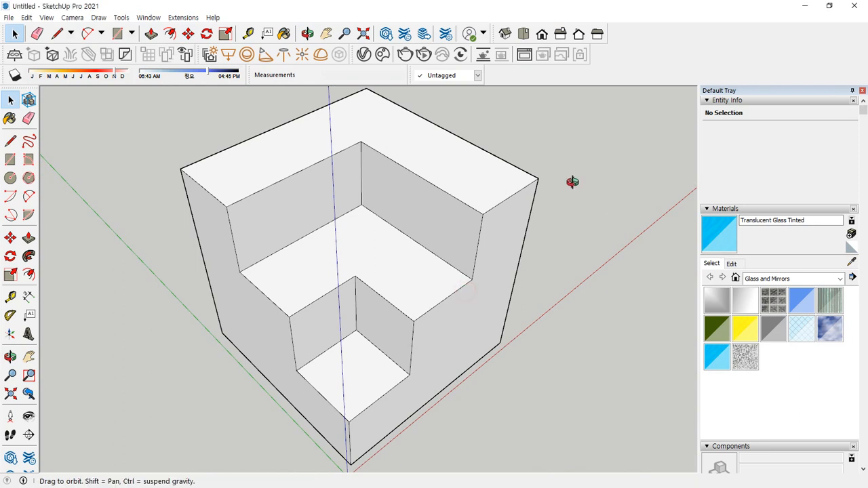
{"action": "middle_click_drag", "start_coordinate": [572, 180], "coordinate": [405, 127]}
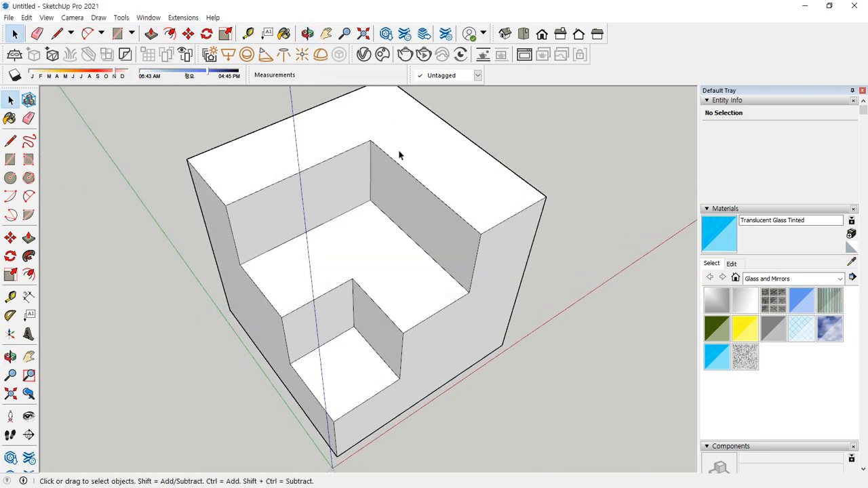
- Try an inward offset of the top L-shaped face's outline, and undo it
{"action": "key", "text": "f"}
{"action": "left_click", "coordinate": [434, 125]}
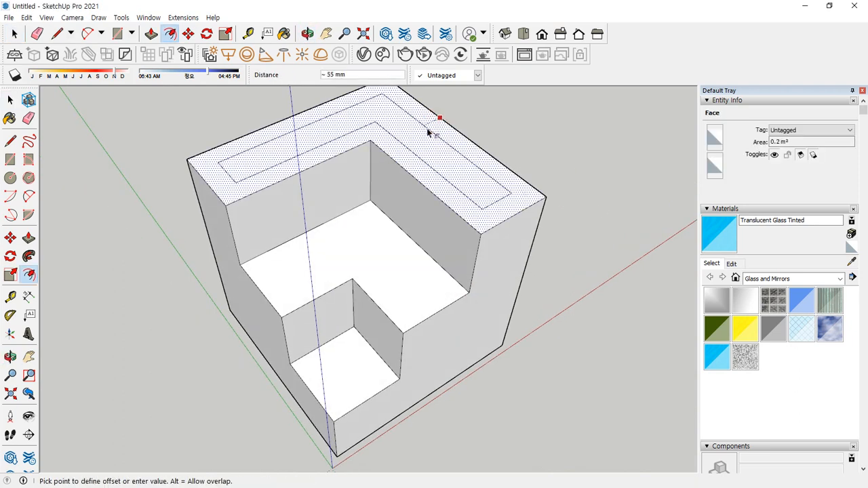
{"action": "left_click", "coordinate": [426, 128]}
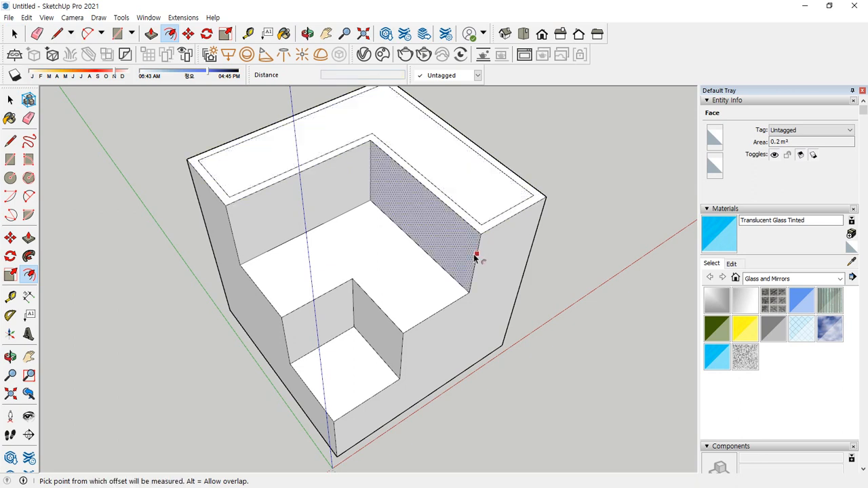
{"action": "key", "text": "space"}
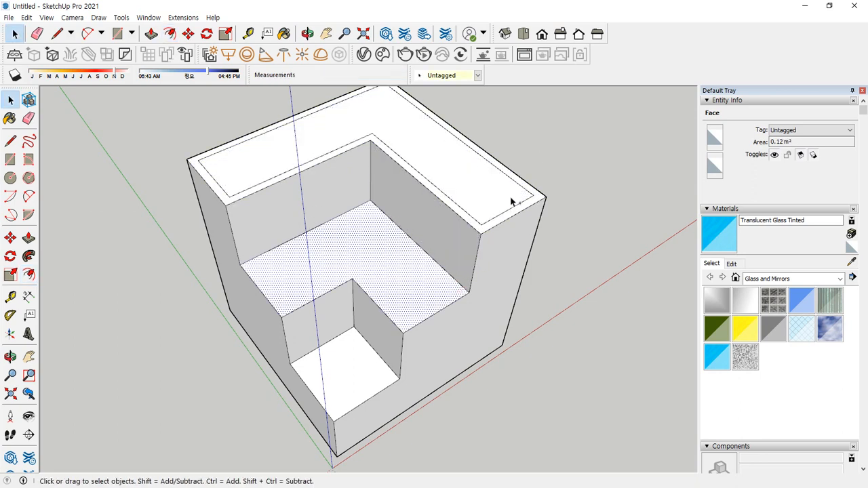
{"action": "key", "text": "ctrl+2"}
{"action": "mouse_move", "coordinate": [495, 150]}
{"action": "left_mouse_down"}
{"action": "mouse_move", "coordinate": [527, 192]}
{"action": "mouse_move", "coordinate": [508, 209]}
{"action": "left_mouse_up"}
{"action": "key", "text": "Escape"}
{"action": "key", "text": "ctrl+z"}
- Offset the full outline of the top L-shaped face slightly inward to mark a thin rim
{"action": "key", "text": "f"}
{"action": "left_click", "coordinate": [445, 125]}
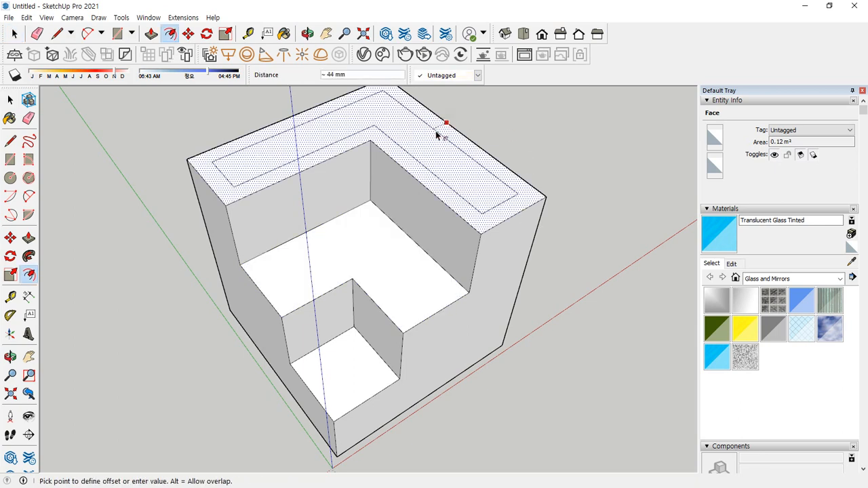
{"action": "left_click", "coordinate": [437, 134]}
{"action": "key", "text": "space"}
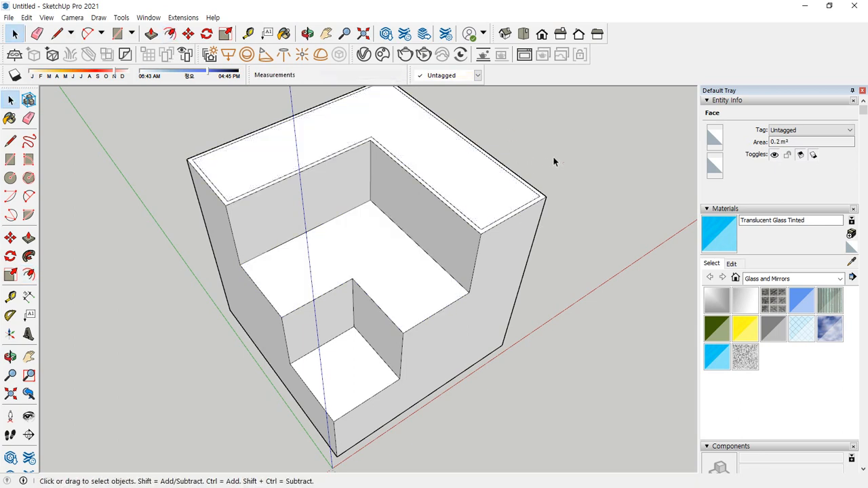
{"action": "left_click", "coordinate": [553, 157]}
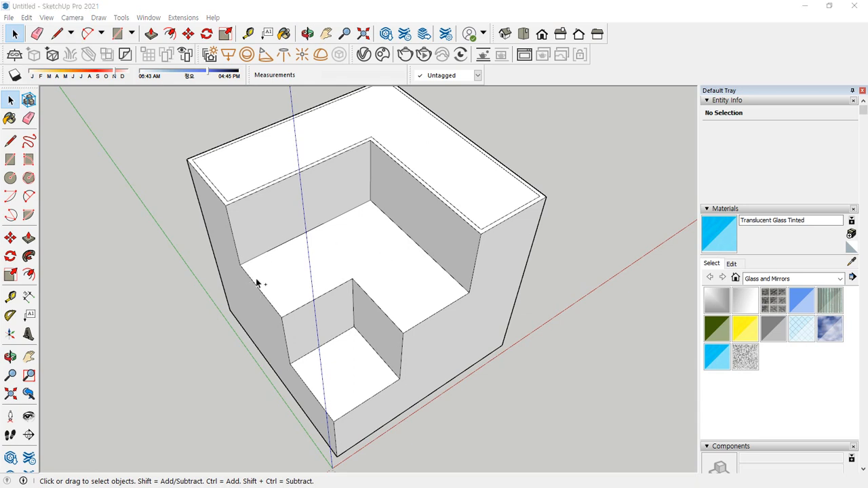
- Offset only the four open front edges of the middle level 10 mm inward, leaving out the edges along the walls
{"action": "mouse_move", "coordinate": [240, 267]}
{"action": "left_mouse_down"}
{"action": "mouse_move", "coordinate": [273, 305]}
{"action": "mouse_move", "coordinate": [348, 288]}
{"action": "mouse_move", "coordinate": [461, 305]}
{"action": "mouse_move", "coordinate": [484, 290]}
{"action": "left_mouse_up"}
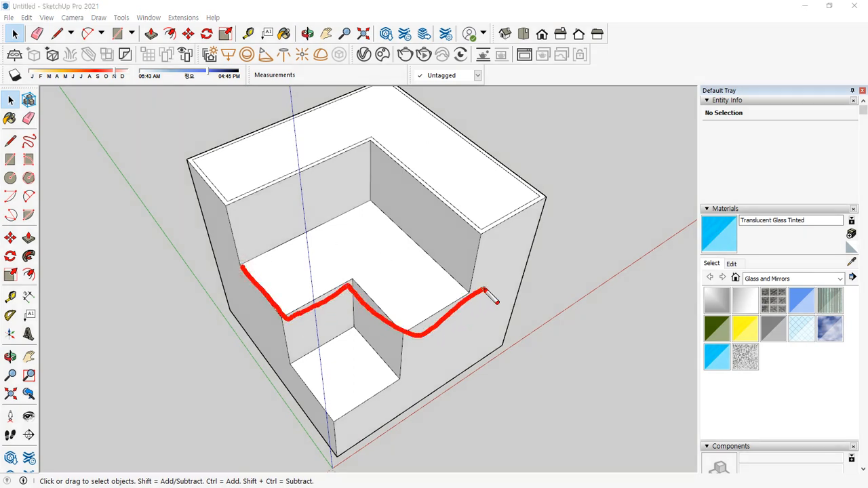
{"action": "key", "text": "Escape"}
{"action": "double_click", "coordinate": [372, 249]}
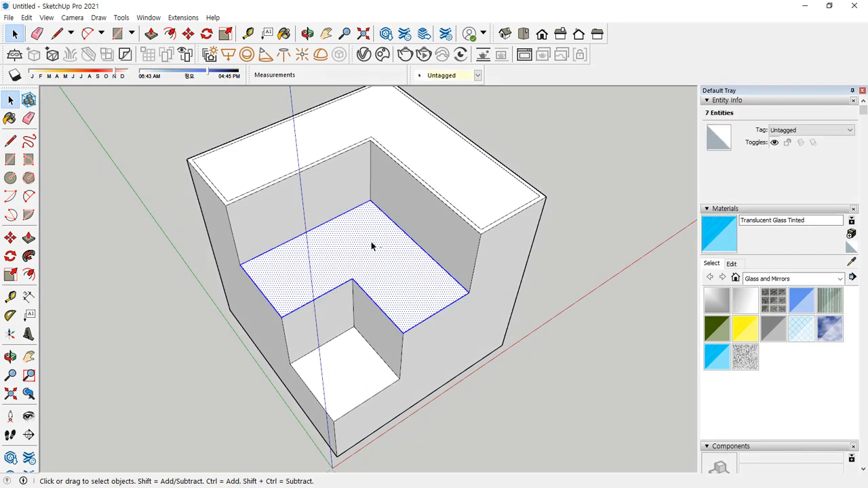
{"action": "left_click_drag", "start_coordinate": [380, 193], "coordinate": [344, 215], "text": "ctrl+shift"}
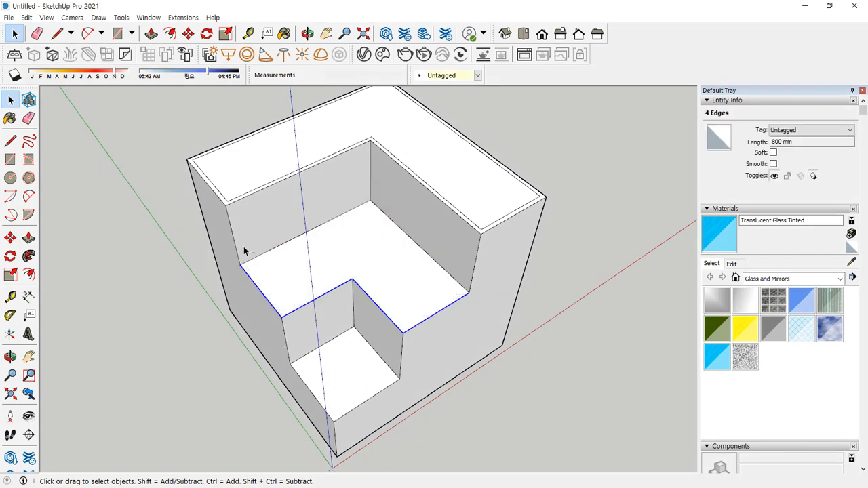
{"action": "key", "text": "f"}
{"action": "left_click", "coordinate": [255, 283]}
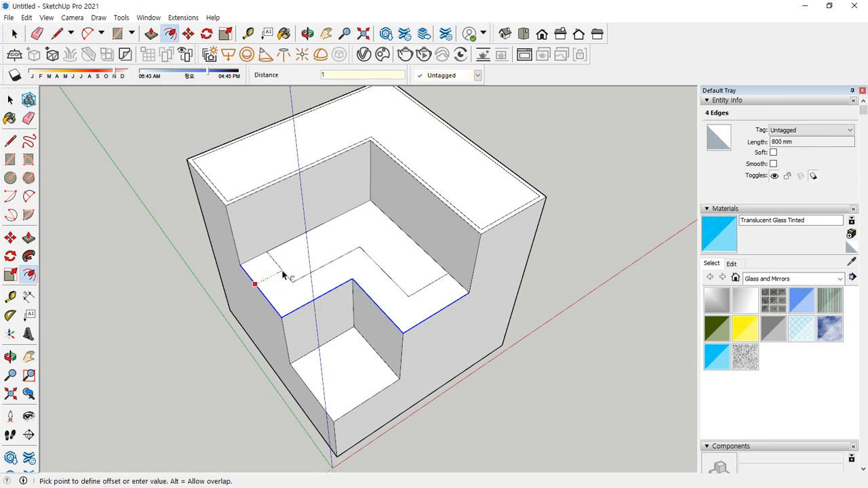
{"action": "type", "text": "10"}
{"action": "key", "text": "Return"}
{"action": "key", "text": "space"}
- Offset the two open outer edges of the lowest level 10 mm inward
{"action": "double_click", "coordinate": [335, 384]}
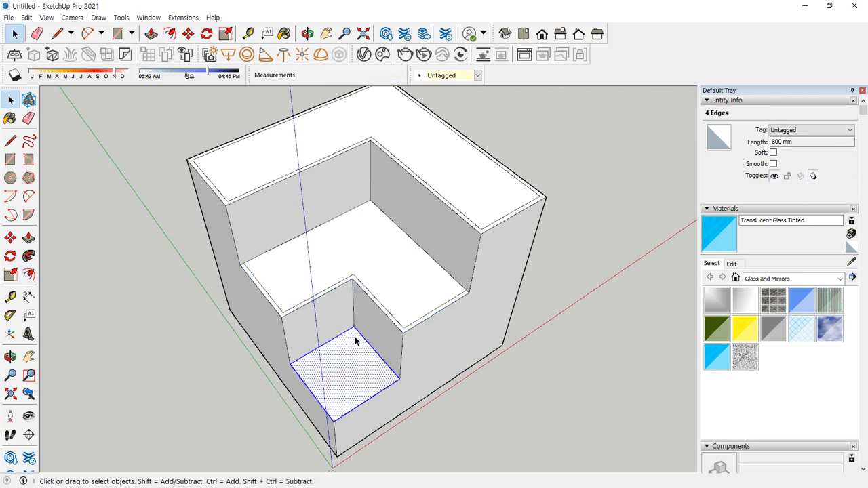
{"action": "left_click_drag", "start_coordinate": [364, 319], "coordinate": [335, 336], "text": "ctrl+shift"}
{"action": "key", "text": "f"}
{"action": "left_click", "coordinate": [306, 384]}
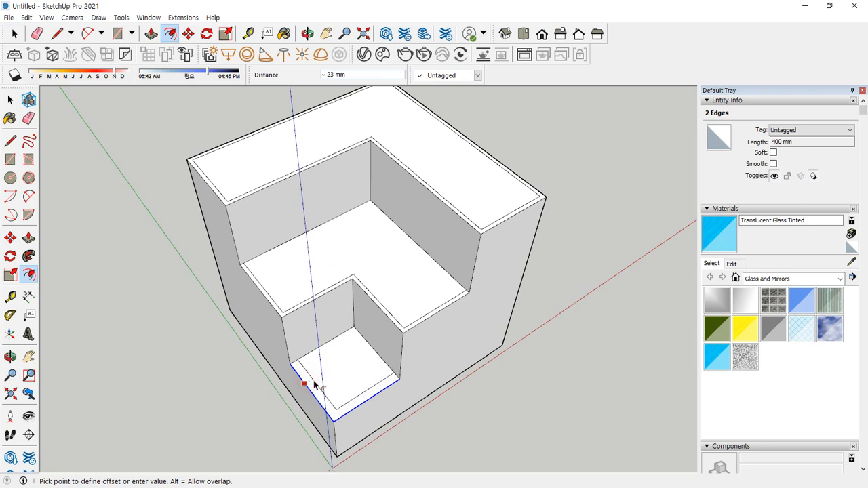
{"action": "type", "text": "10"}
{"action": "key", "text": "Return"}
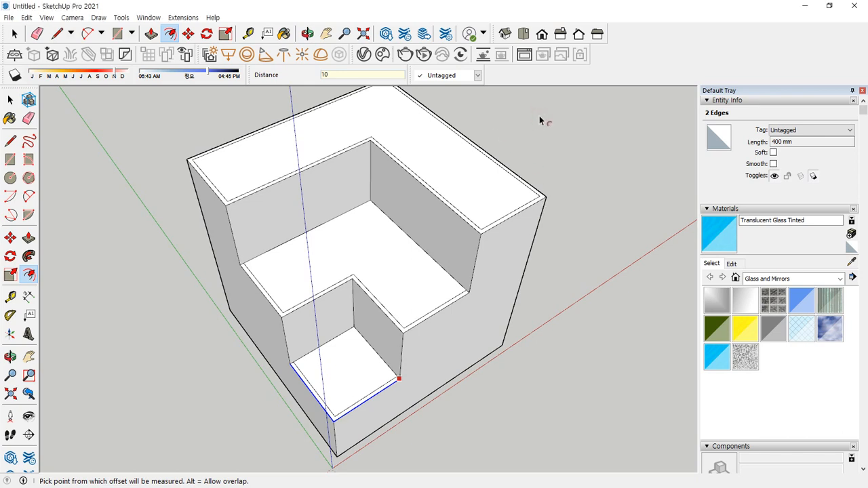
- Push the inset faces of all three levels down 20 mm, leaving the thin rims standing
{"action": "key", "text": "p"}
{"action": "left_click", "coordinate": [425, 141]}
{"action": "type", "text": "2"}
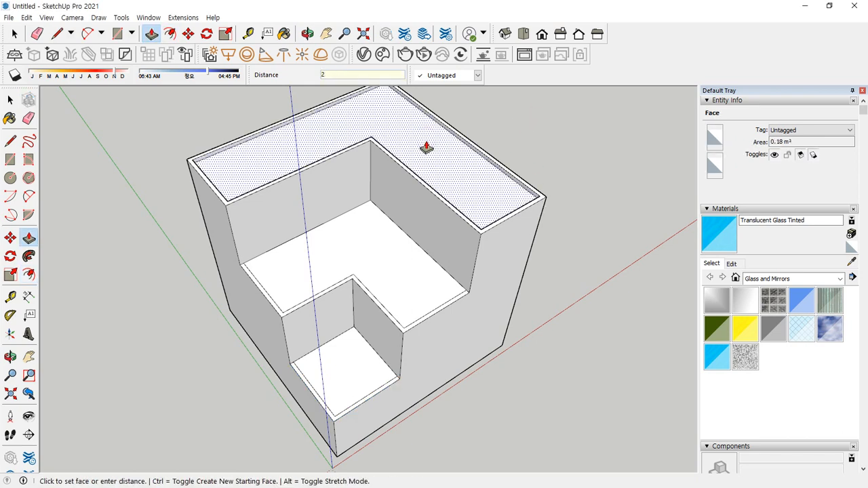
{"action": "type", "text": "2"}
{"action": "key", "text": "Return"}
{"action": "type", "text": "2"}
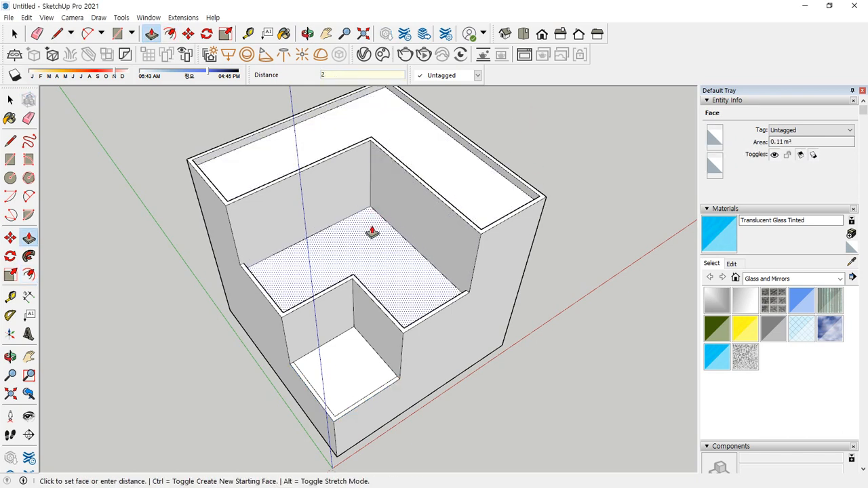
{"action": "type", "text": "0"}
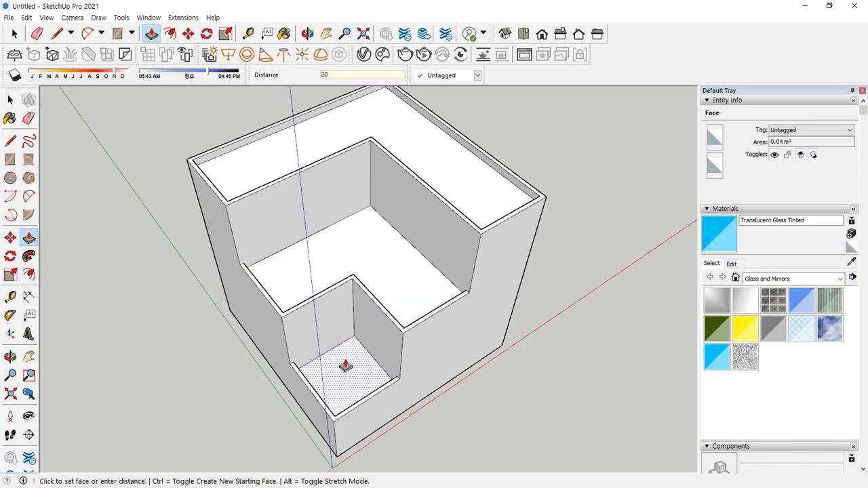
{"action": "key", "text": "Return"}
{"action": "key", "text": "space"}
{"action": "left_click", "coordinate": [506, 438]}
- Collapse the entity information, show the Wood material collection and pick the light striped parquet material
{"action": "middle_click_drag", "start_coordinate": [474, 381], "coordinate": [211, 291]}
{"action": "mouse_move", "coordinate": [499, 316]}
{"action": "middle_mouse_down"}
{"action": "mouse_move", "coordinate": [317, 327]}
{"action": "mouse_move", "coordinate": [300, 360]}
{"action": "mouse_move", "coordinate": [461, 381]}
{"action": "mouse_move", "coordinate": [256, 348]}
{"action": "mouse_move", "coordinate": [563, 360]}
{"action": "mouse_move", "coordinate": [333, 339]}
{"action": "mouse_move", "coordinate": [165, 284]}
{"action": "mouse_move", "coordinate": [207, 311]}
{"action": "middle_mouse_up"}
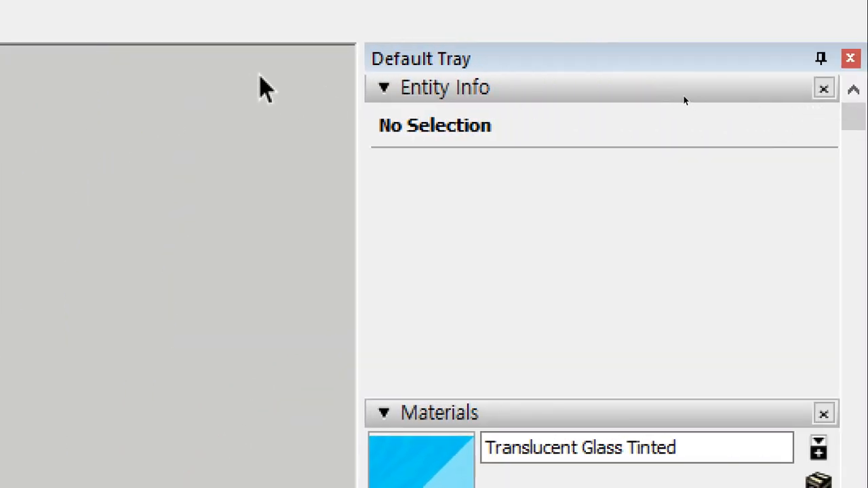
{"action": "left_click", "coordinate": [384, 89]}
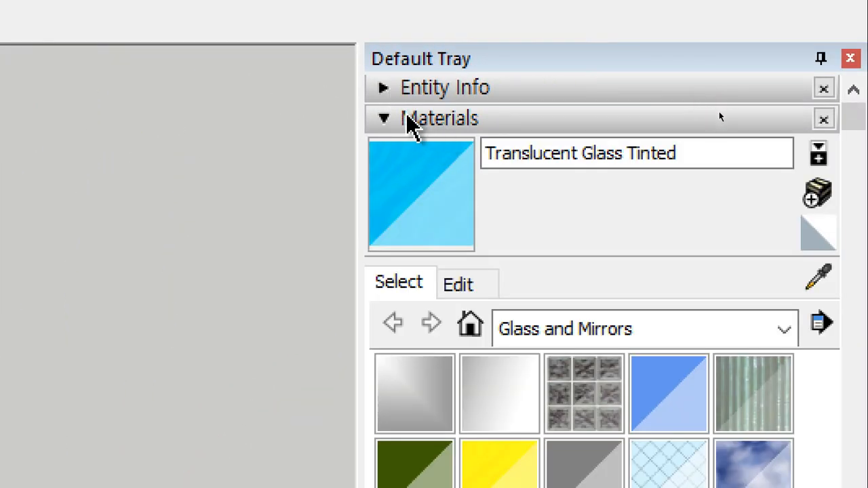
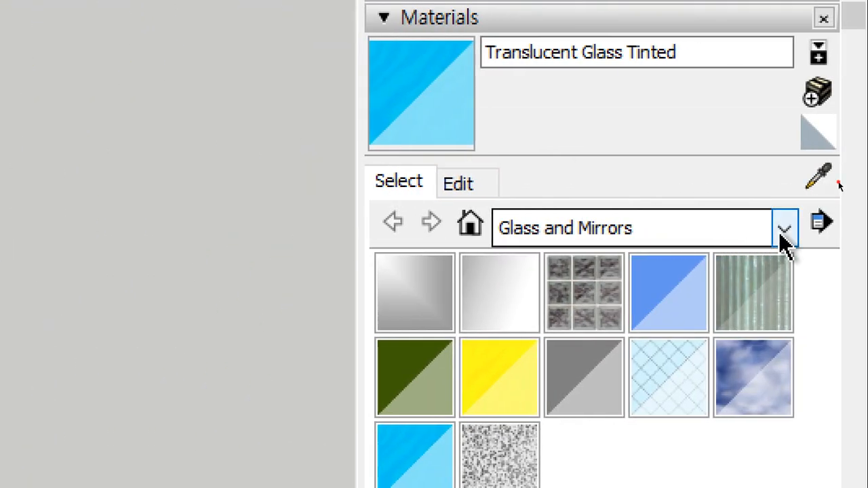
{"action": "left_click", "coordinate": [785, 232]}
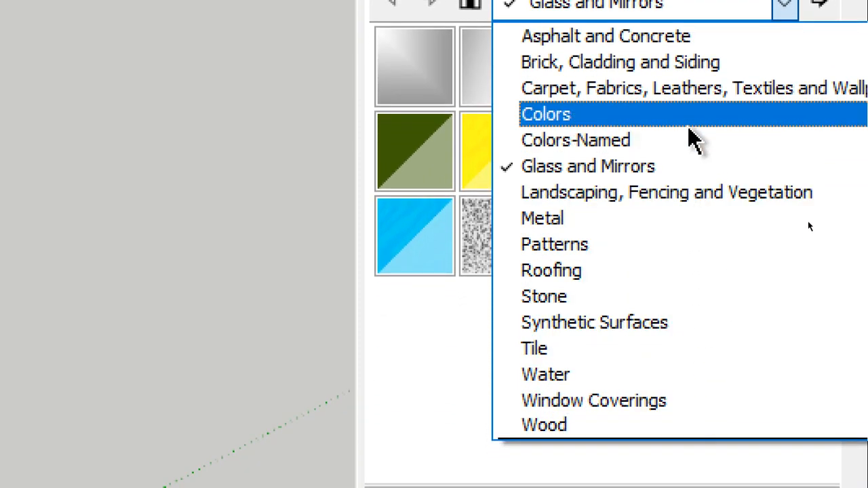
{"action": "left_click", "coordinate": [620, 426]}
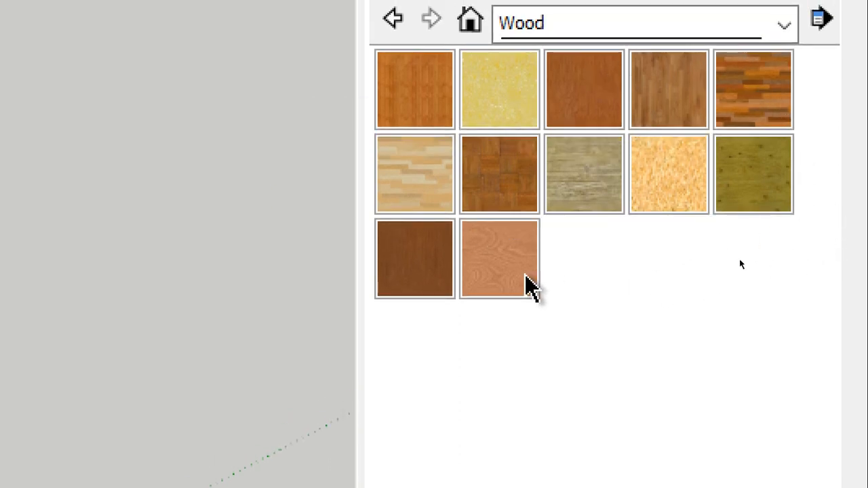
{"action": "left_click", "coordinate": [414, 183]}
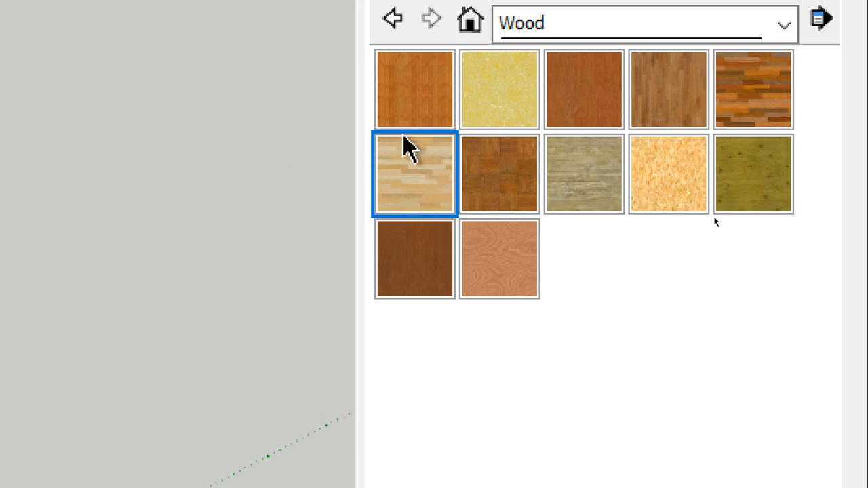
- Choose the Wood Floor Parquet material and paint the block's large outer side faces with it
{"action": "left_click", "coordinate": [495, 179]}
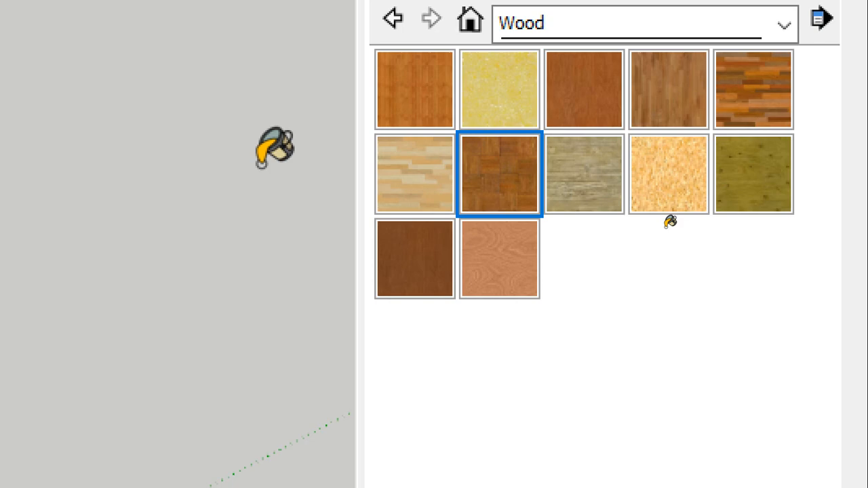
{"action": "key", "text": "alt"}
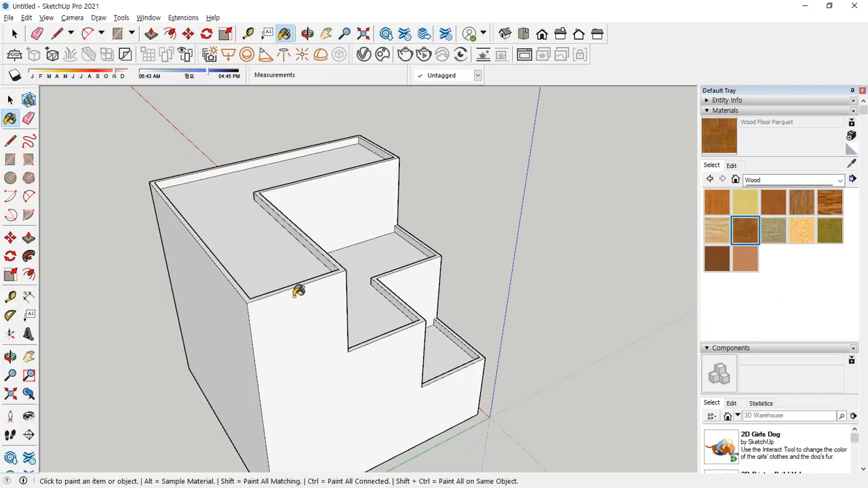
{"action": "middle_click_drag", "start_coordinate": [298, 290], "coordinate": [261, 277]}
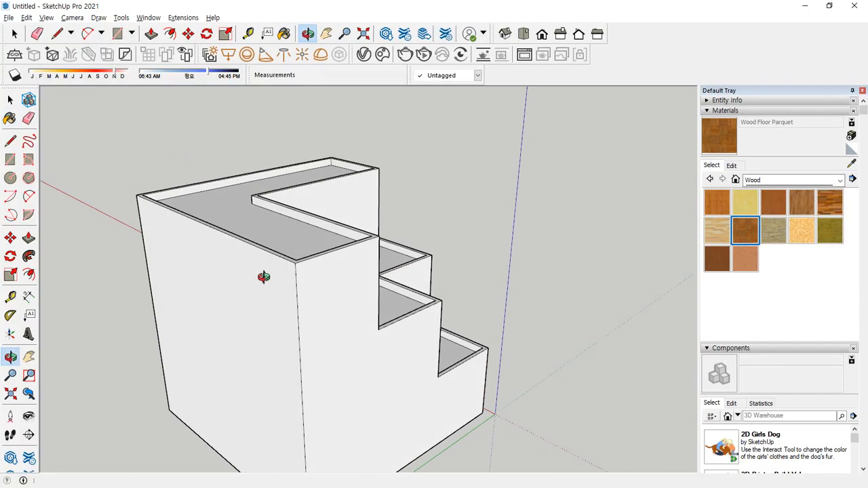
{"action": "left_click", "coordinate": [219, 273]}
{"action": "left_click", "coordinate": [324, 317]}
{"action": "mouse_move", "coordinate": [351, 337]}
{"action": "middle_mouse_down"}
{"action": "mouse_move", "coordinate": [364, 345]}
{"action": "mouse_move", "coordinate": [296, 405]}
{"action": "middle_mouse_up"}
{"action": "left_click", "coordinate": [452, 370]}
- Paint the block's remaining vertical walls, including the risers between the levels, with the Wood Floor Parquet
{"action": "mouse_move", "coordinate": [453, 370]}
{"action": "middle_mouse_down"}
{"action": "mouse_move", "coordinate": [442, 287]}
{"action": "mouse_move", "coordinate": [412, 292]}
{"action": "middle_mouse_up"}
{"action": "left_click", "coordinate": [385, 301]}
{"action": "left_click", "coordinate": [342, 300]}
{"action": "left_click", "coordinate": [339, 238]}
{"action": "left_click", "coordinate": [453, 245]}
{"action": "mouse_move", "coordinate": [453, 244]}
{"action": "middle_mouse_down"}
{"action": "mouse_move", "coordinate": [403, 262]}
{"action": "mouse_move", "coordinate": [355, 306]}
{"action": "middle_mouse_up"}
{"action": "left_click", "coordinate": [410, 296]}
{"action": "middle_click_drag", "start_coordinate": [517, 326], "coordinate": [304, 366]}
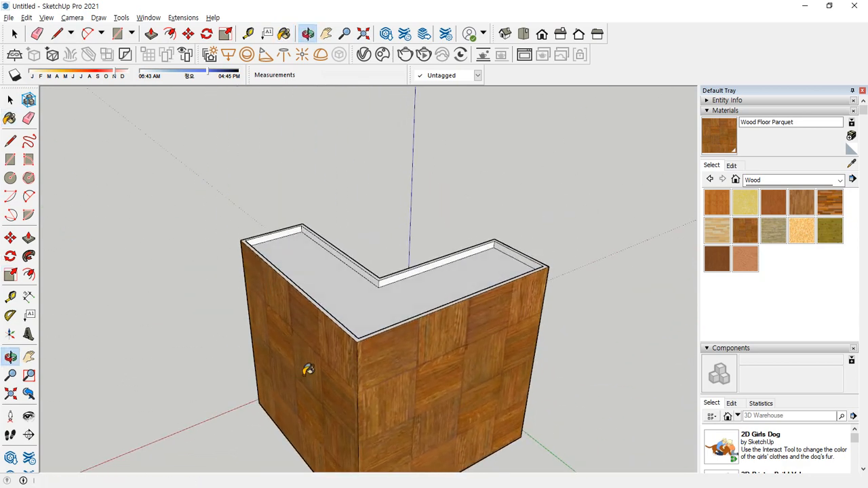
- Paint the top level's rim and its visible inner rim faces with the Wood Floor Parquet
{"action": "scroll", "coordinate": [381, 319], "scroll_direction": "up", "scroll_amount": 5}
{"action": "scroll", "coordinate": [254, 155], "scroll_direction": "up", "scroll_amount": 1}
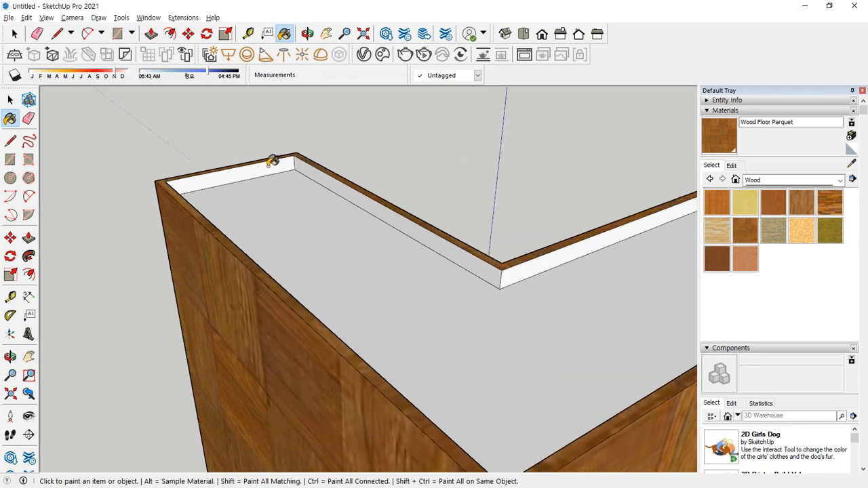
{"action": "left_click", "coordinate": [278, 164]}
{"action": "left_click", "coordinate": [358, 197]}
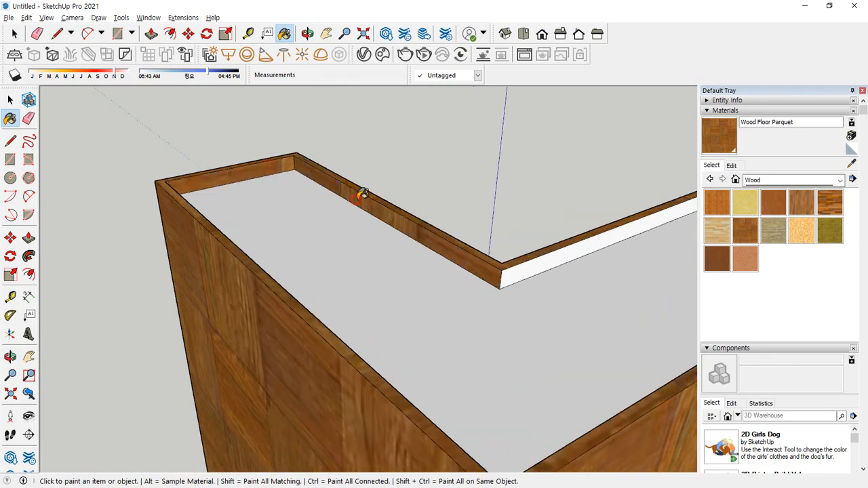
{"action": "left_click", "coordinate": [530, 260]}
{"action": "middle_click_drag", "start_coordinate": [613, 235], "coordinate": [262, 223]}
{"action": "left_click", "coordinate": [473, 188]}
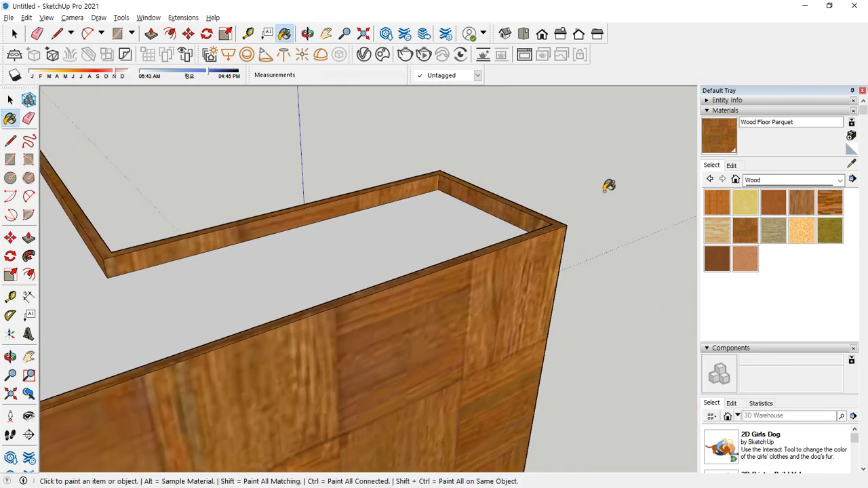
- Paint the rim tops of the middle and lowest levels and the lowest level's outer inner face with the parquet
{"action": "mouse_move", "coordinate": [609, 185]}
{"action": "middle_mouse_down"}
{"action": "mouse_move", "coordinate": [93, 266]}
{"action": "mouse_move", "coordinate": [172, 316]}
{"action": "mouse_move", "coordinate": [411, 294]}
{"action": "middle_mouse_up"}
{"action": "scroll", "coordinate": [457, 259], "scroll_direction": "up", "scroll_amount": 2}
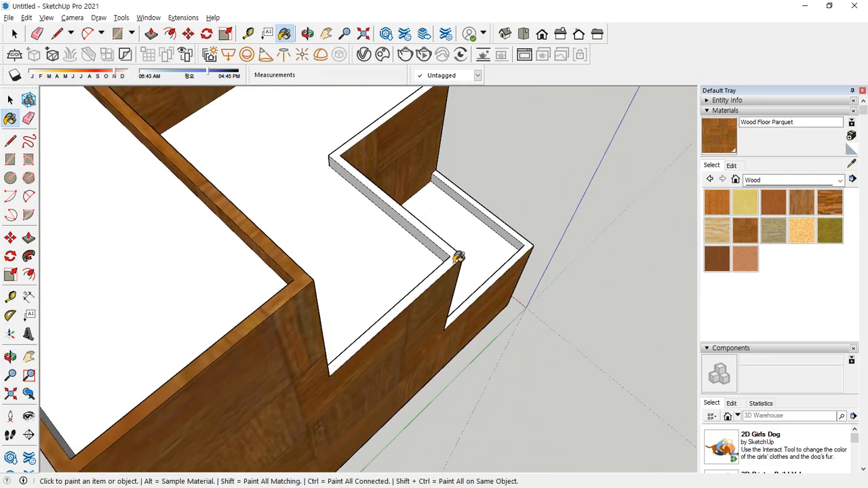
{"action": "left_click", "coordinate": [457, 259]}
{"action": "left_click", "coordinate": [532, 242]}
{"action": "left_click", "coordinate": [441, 232]}
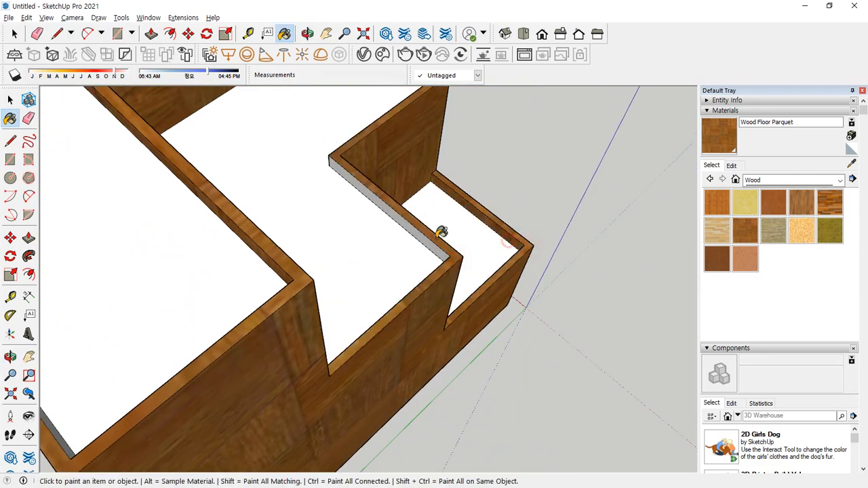
- Paint the bare inner rim faces of the lowest and middle levels with the Wood Floor Parquet
{"action": "mouse_move", "coordinate": [441, 231]}
{"action": "middle_mouse_down"}
{"action": "mouse_move", "coordinate": [616, 281]}
{"action": "mouse_move", "coordinate": [421, 173]}
{"action": "mouse_move", "coordinate": [430, 156]}
{"action": "middle_mouse_up"}
{"action": "scroll", "coordinate": [323, 174], "scroll_direction": "up", "scroll_amount": 3}
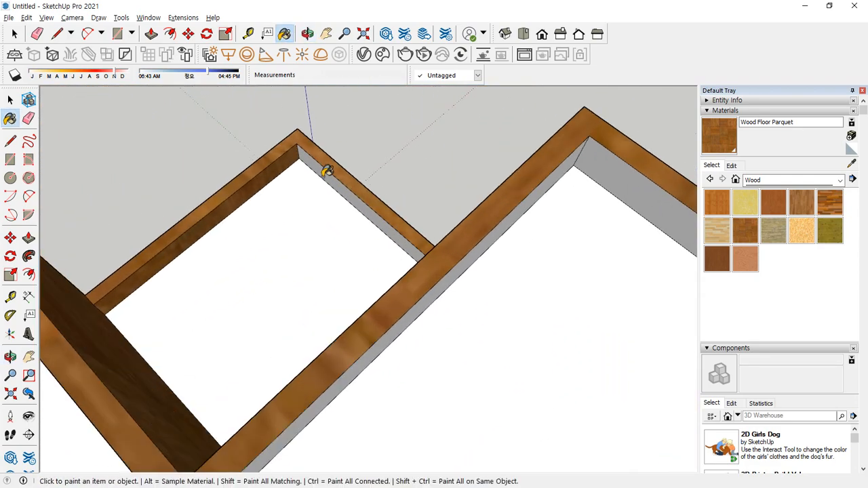
{"action": "left_click", "coordinate": [323, 176]}
{"action": "left_click", "coordinate": [632, 176]}
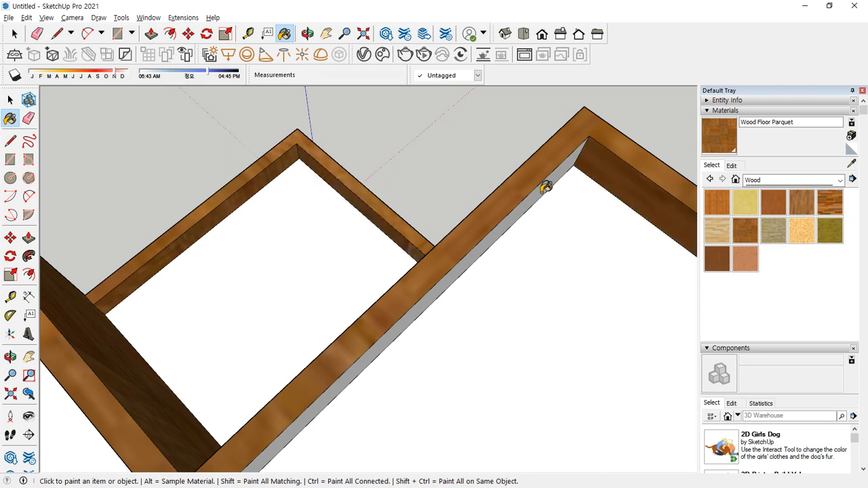
{"action": "left_click", "coordinate": [546, 187]}
{"action": "scroll", "coordinate": [173, 310], "scroll_direction": "down", "scroll_amount": 4}
{"action": "mouse_move", "coordinate": [172, 308]}
{"action": "middle_mouse_down"}
{"action": "mouse_move", "coordinate": [157, 289]}
{"action": "mouse_move", "coordinate": [223, 172]}
{"action": "middle_mouse_up"}
{"action": "left_click", "coordinate": [232, 125]}
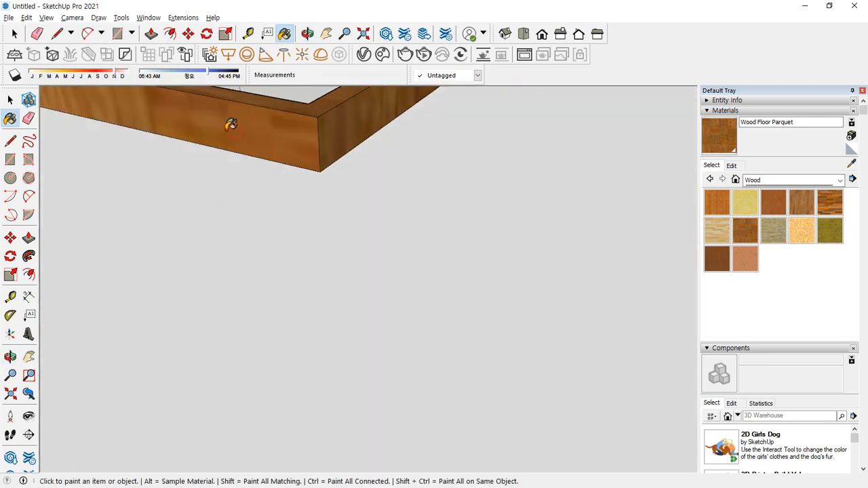
{"action": "scroll", "coordinate": [219, 160], "scroll_direction": "down", "scroll_amount": 2}
{"action": "key", "text": "ctrl+shift+e"}
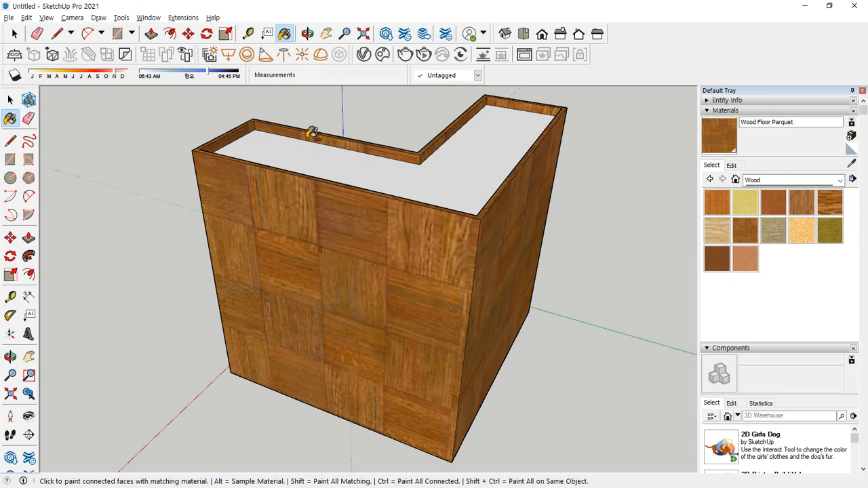
- Paint the middle level's last bare inner rim face together with its connected floor in Wood Floor Parquet
{"action": "scroll", "coordinate": [312, 135], "scroll_direction": "up", "scroll_amount": 3}
{"action": "middle_click_drag", "start_coordinate": [332, 140], "coordinate": [200, 234]}
{"action": "scroll", "coordinate": [390, 167], "scroll_direction": "up", "scroll_amount": 3}
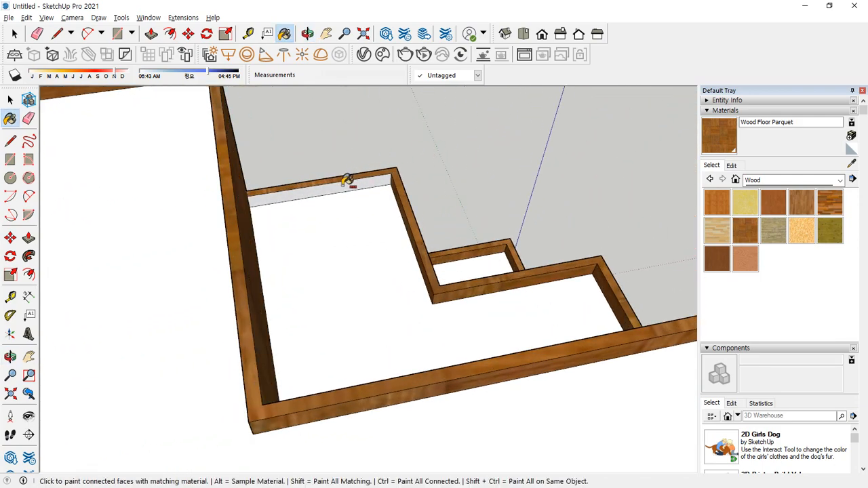
{"action": "left_click", "coordinate": [346, 179]}
{"action": "middle_click_drag", "start_coordinate": [345, 180], "coordinate": [213, 188]}
{"action": "key", "text": "ctrl+z"}
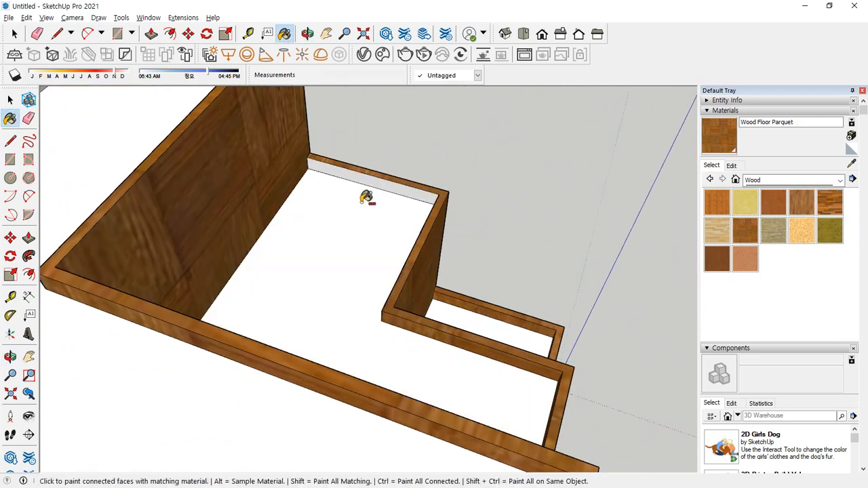
{"action": "left_click", "coordinate": [378, 178]}
{"action": "scroll", "coordinate": [416, 210], "scroll_direction": "down", "scroll_amount": 5}
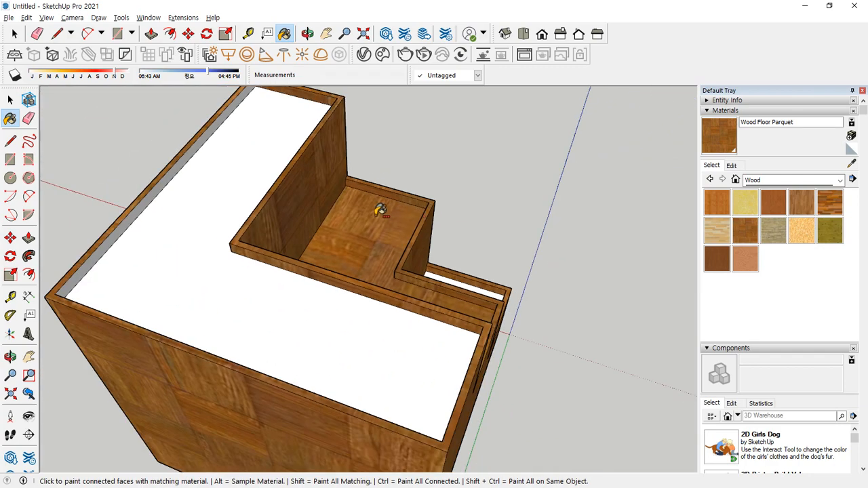
{"action": "mouse_move", "coordinate": [380, 199]}
{"action": "middle_mouse_down"}
{"action": "mouse_move", "coordinate": [267, 248]}
{"action": "mouse_move", "coordinate": [289, 266]}
{"action": "mouse_move", "coordinate": [485, 252]}
{"action": "middle_mouse_up"}
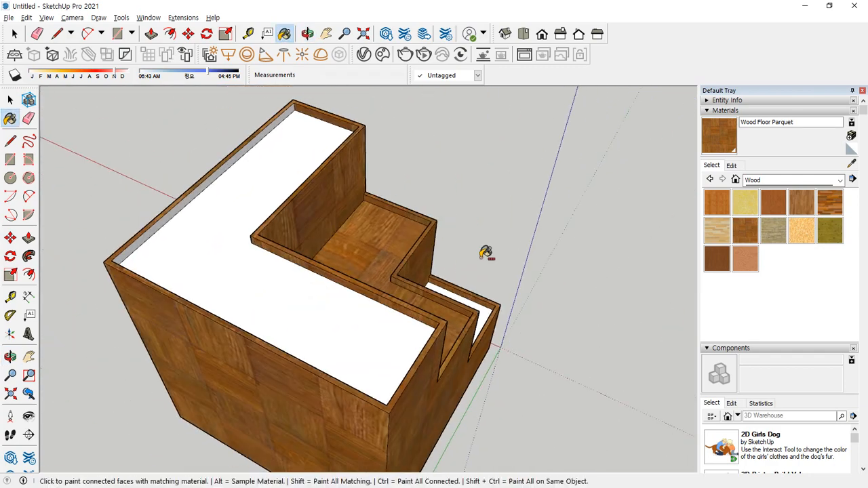
- Paint the top level's remaining inner rim faces along the back walls with the Wood Floor Parquet
{"action": "key", "text": "space"}
{"action": "scroll", "coordinate": [386, 231], "scroll_direction": "up", "scroll_amount": 4}
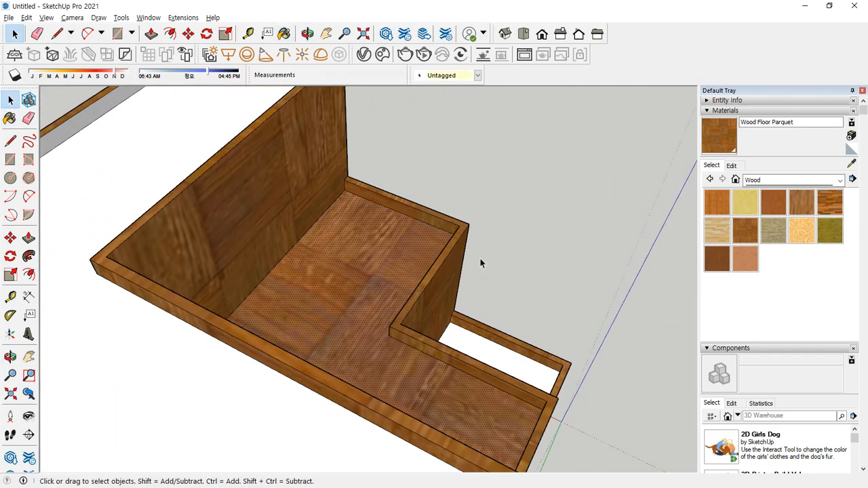
{"action": "scroll", "coordinate": [274, 272], "scroll_direction": "down", "scroll_amount": 5}
{"action": "middle_click_drag", "start_coordinate": [282, 319], "coordinate": [87, 292]}
{"action": "scroll", "coordinate": [187, 197], "scroll_direction": "up", "scroll_amount": 2}
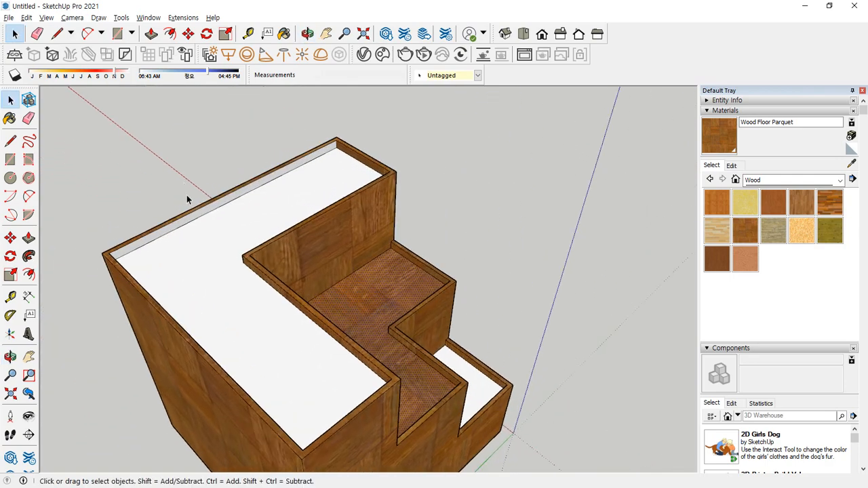
{"action": "key", "text": "b"}
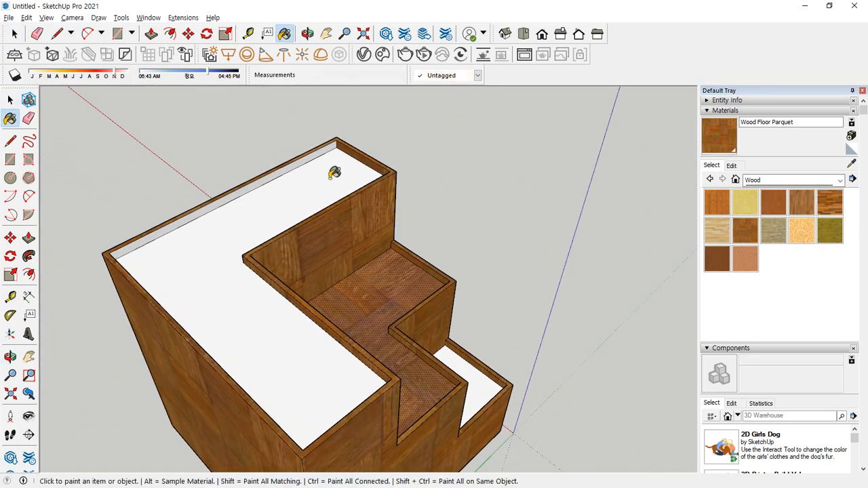
{"action": "left_click", "coordinate": [291, 169]}
{"action": "middle_click_drag", "start_coordinate": [292, 172], "coordinate": [161, 165]}
{"action": "mouse_move", "coordinate": [380, 176]}
{"action": "middle_mouse_down"}
{"action": "mouse_move", "coordinate": [233, 154]}
{"action": "mouse_move", "coordinate": [364, 149]}
{"action": "mouse_move", "coordinate": [235, 145]}
{"action": "mouse_move", "coordinate": [438, 205]}
{"action": "mouse_move", "coordinate": [427, 343]}
{"action": "mouse_move", "coordinate": [353, 277]}
{"action": "mouse_move", "coordinate": [514, 288]}
{"action": "middle_mouse_up"}
{"action": "scroll", "coordinate": [233, 155], "scroll_direction": "up", "scroll_amount": 2}
{"action": "scroll", "coordinate": [427, 343], "scroll_direction": "up", "scroll_amount": 2}
{"action": "key", "text": "space"}
{"action": "scroll", "coordinate": [429, 234], "scroll_direction": "down", "scroll_amount": 4}
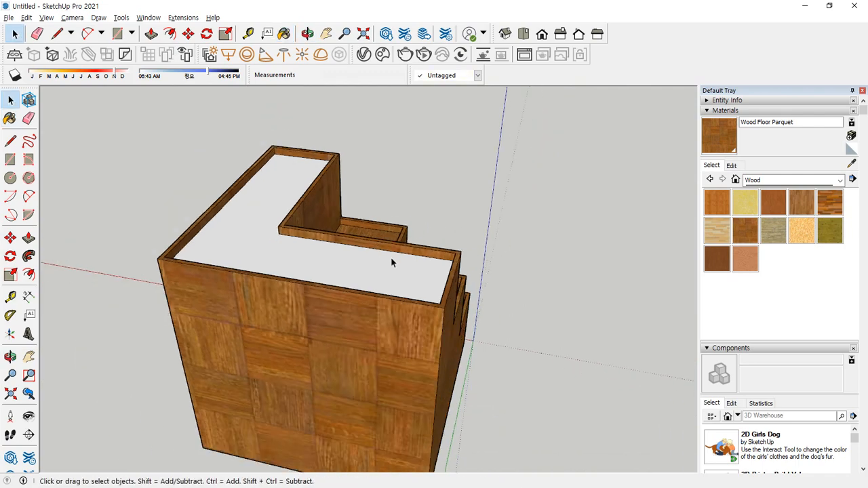
{"action": "middle_click_drag", "start_coordinate": [391, 259], "coordinate": [150, 295]}
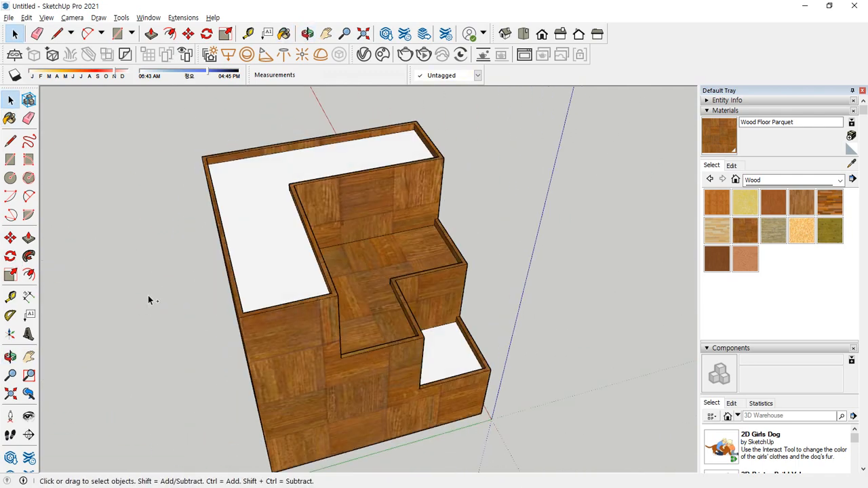
- Reset the middle level's floor to the Default material
{"action": "scroll", "coordinate": [372, 280], "scroll_direction": "up", "scroll_amount": 5}
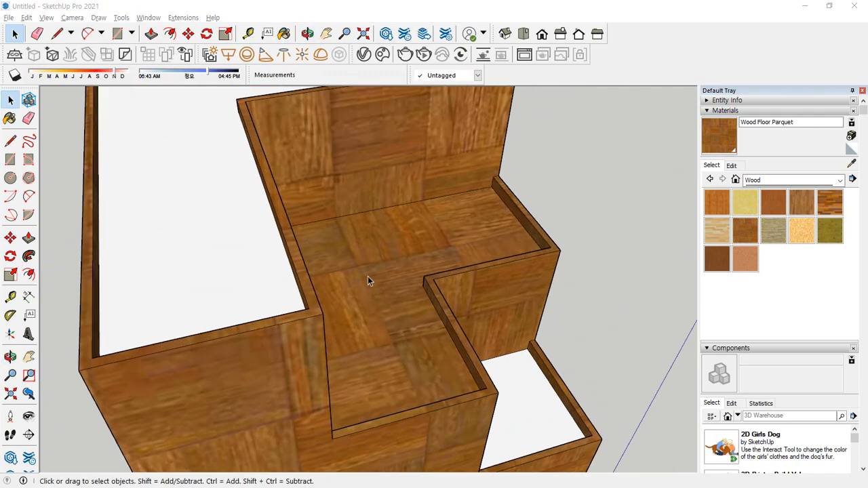
{"action": "left_click_drag", "start_coordinate": [378, 303], "coordinate": [390, 287]}
{"action": "left_click_drag", "start_coordinate": [386, 234], "coordinate": [350, 253]}
{"action": "mouse_move", "coordinate": [341, 227]}
{"action": "left_mouse_down"}
{"action": "mouse_move", "coordinate": [368, 252]}
{"action": "mouse_move", "coordinate": [349, 249]}
{"action": "mouse_move", "coordinate": [366, 261]}
{"action": "left_mouse_up"}
{"action": "key", "text": "Escape"}
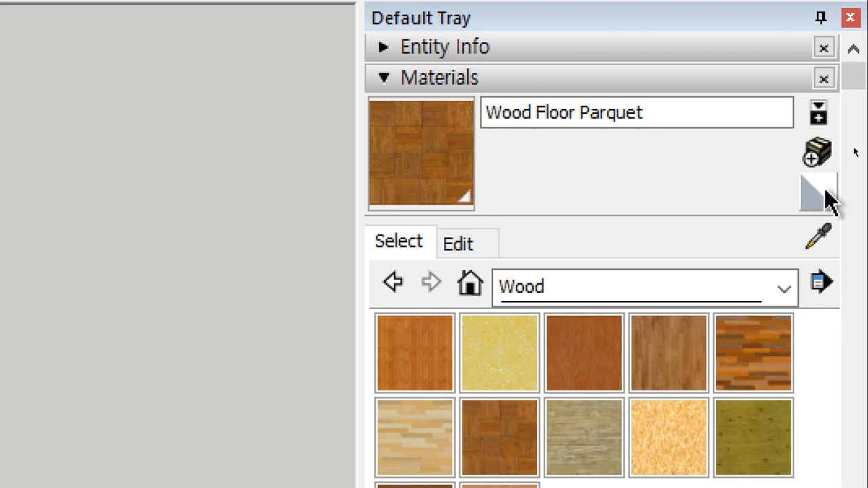
{"action": "left_click", "coordinate": [829, 199]}
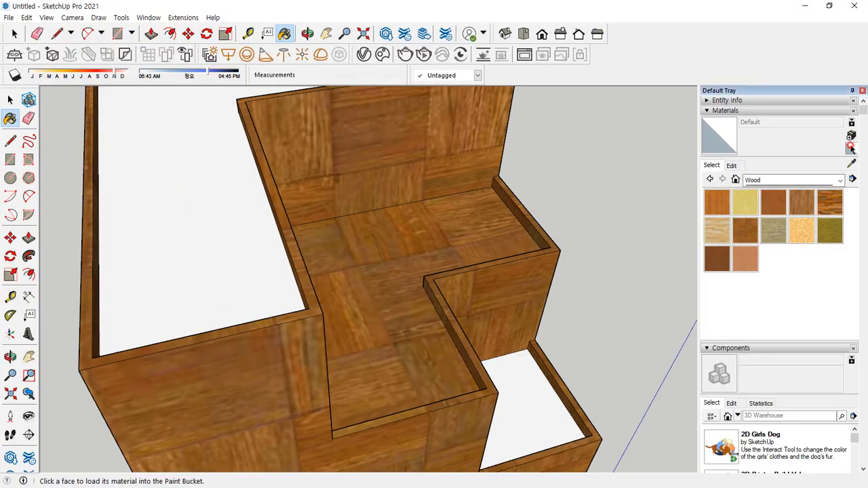
{"action": "left_click", "coordinate": [405, 229]}
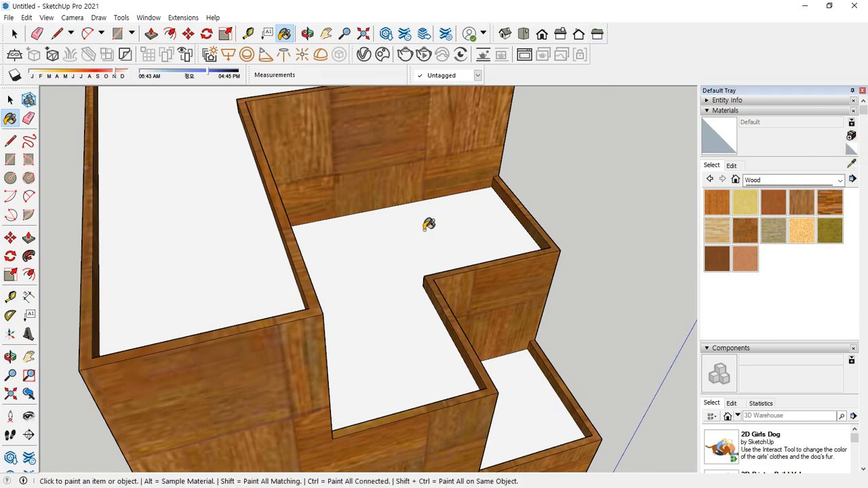
{"action": "mouse_move", "coordinate": [386, 223]}
{"action": "middle_mouse_down"}
{"action": "mouse_move", "coordinate": [254, 187]}
{"action": "mouse_move", "coordinate": [335, 238]}
{"action": "mouse_move", "coordinate": [398, 262]}
{"action": "middle_mouse_up"}
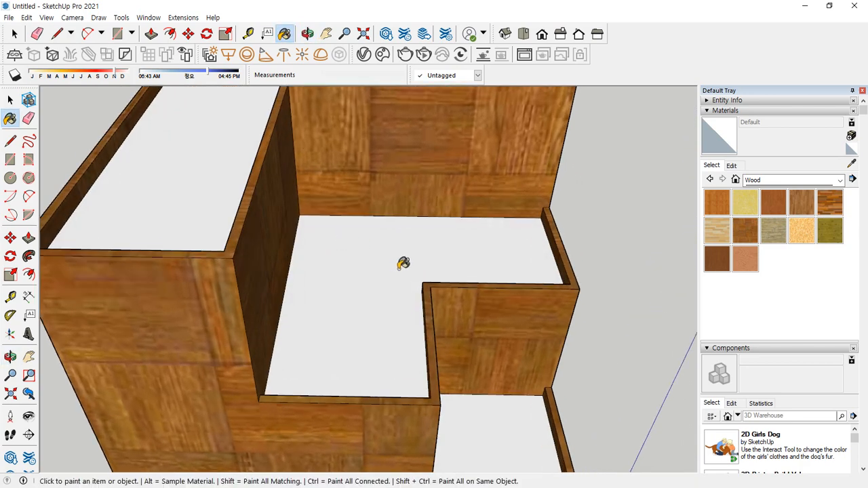
- Start creating a new material and name it 빨강
{"action": "key", "text": "ctrl+2"}
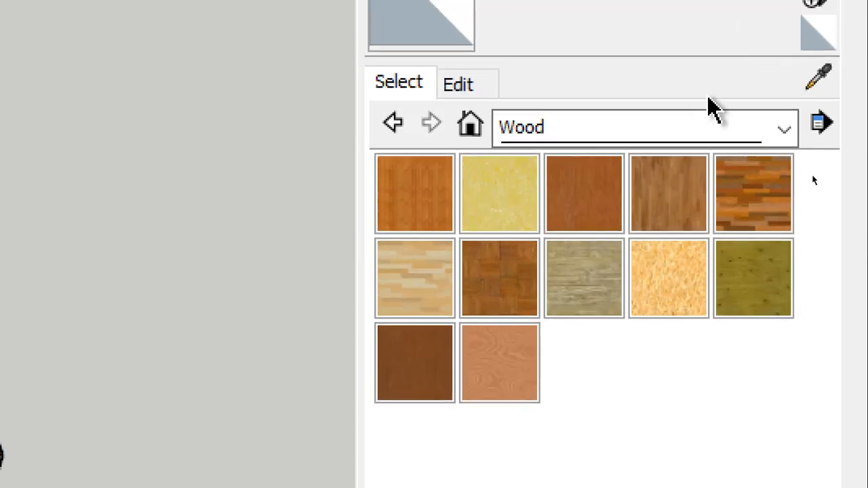
{"action": "left_click", "coordinate": [680, 131]}
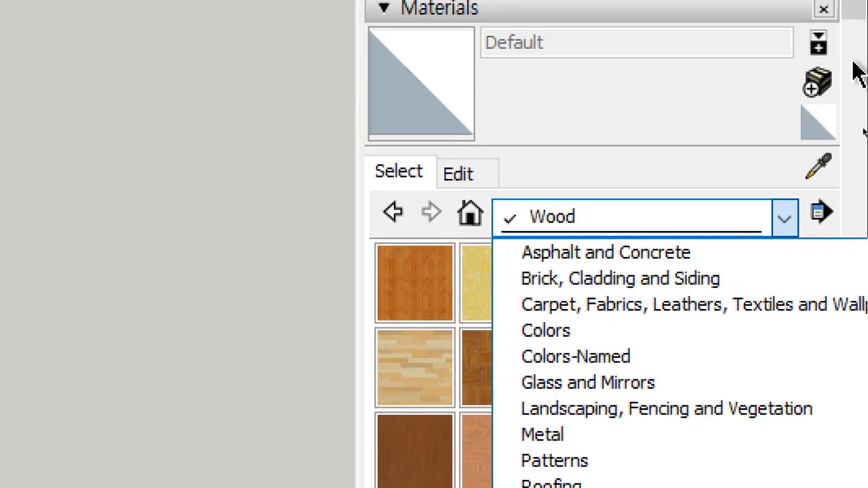
{"action": "left_click", "coordinate": [817, 87]}
{"action": "left_click", "coordinate": [818, 87]}
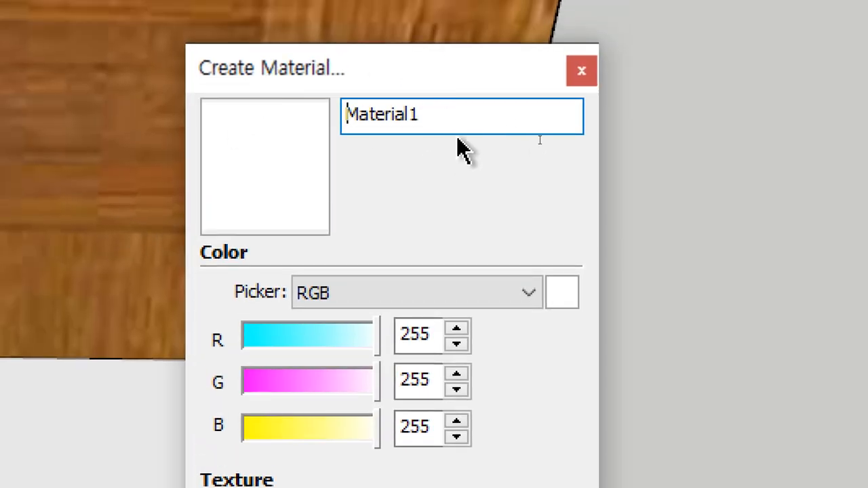
{"action": "left_click_drag", "start_coordinate": [459, 120], "coordinate": [337, 121]}
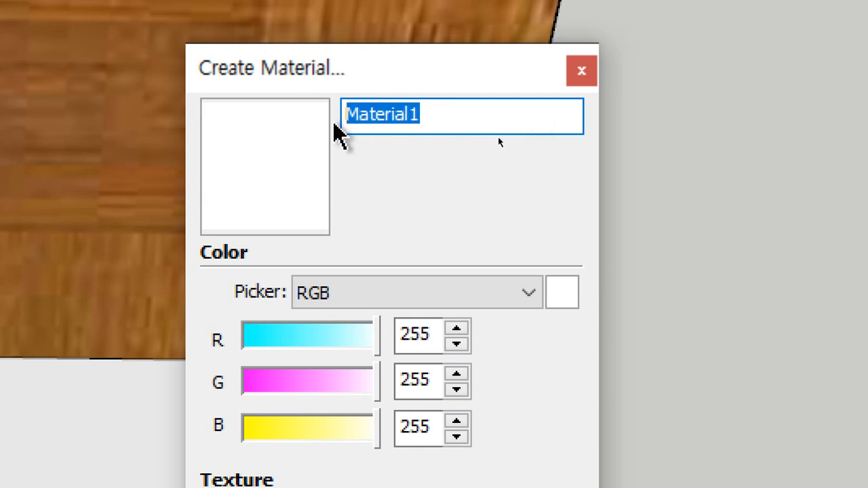
{"action": "type", "text": "빨강"}
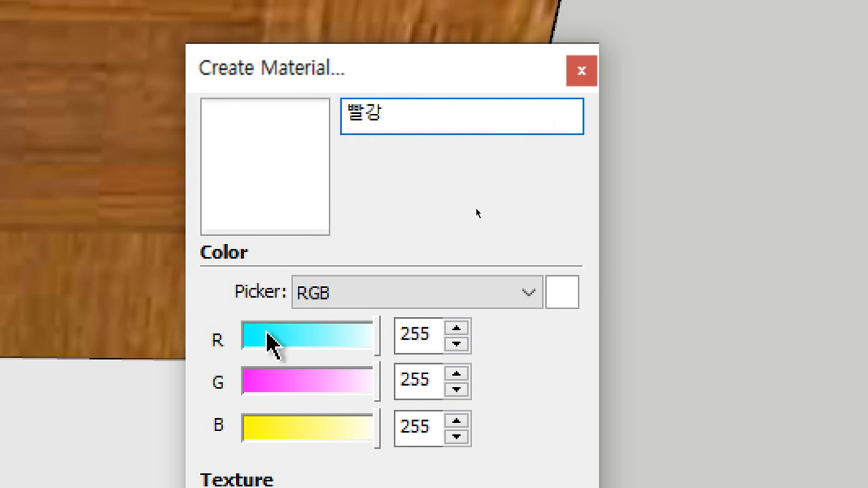
- Finish the new material with RGB colour 255, 0, 0 and paint the middle level's floor with it
{"action": "left_click_drag", "start_coordinate": [268, 332], "coordinate": [394, 341]}
{"action": "left_click_drag", "start_coordinate": [324, 385], "coordinate": [246, 392]}
{"action": "left_click_drag", "start_coordinate": [264, 434], "coordinate": [244, 442]}
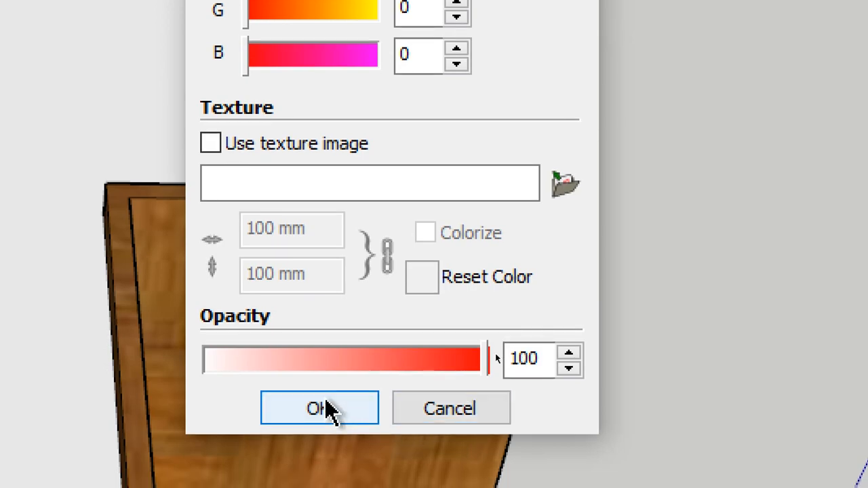
{"action": "left_click", "coordinate": [325, 408]}
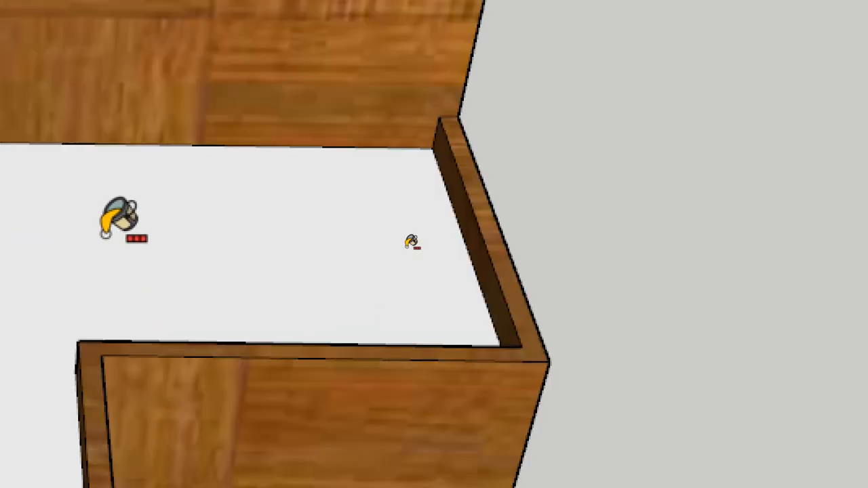
{"action": "left_click", "coordinate": [353, 254]}
{"action": "scroll", "coordinate": [198, 123], "scroll_direction": "down", "scroll_amount": 4}
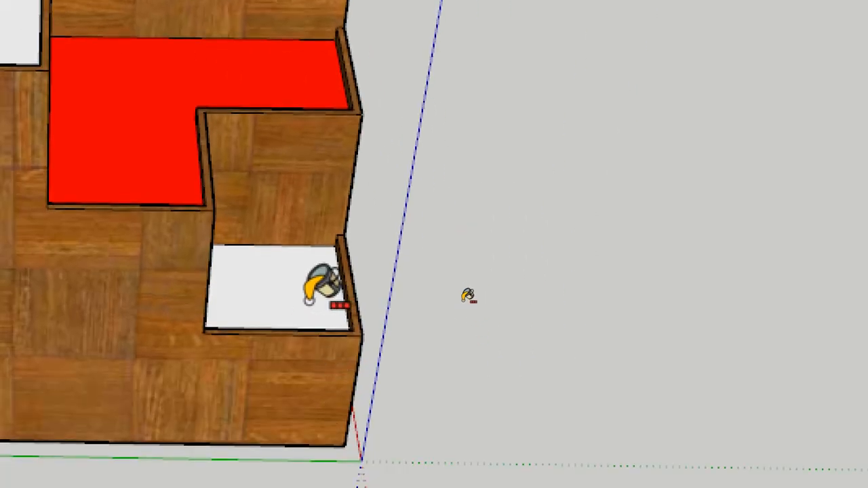
- Paint the lowest and top levels' floors with the red 빨강 material
{"action": "left_click", "coordinate": [308, 301]}
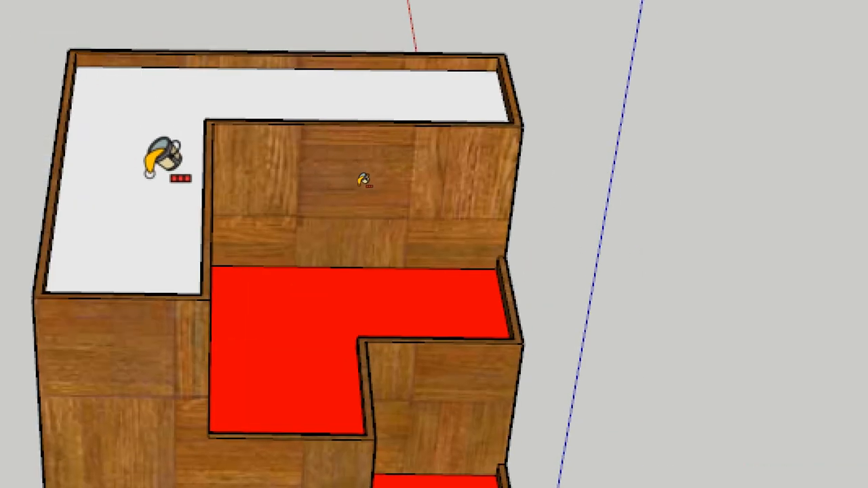
{"action": "left_click", "coordinate": [149, 167]}
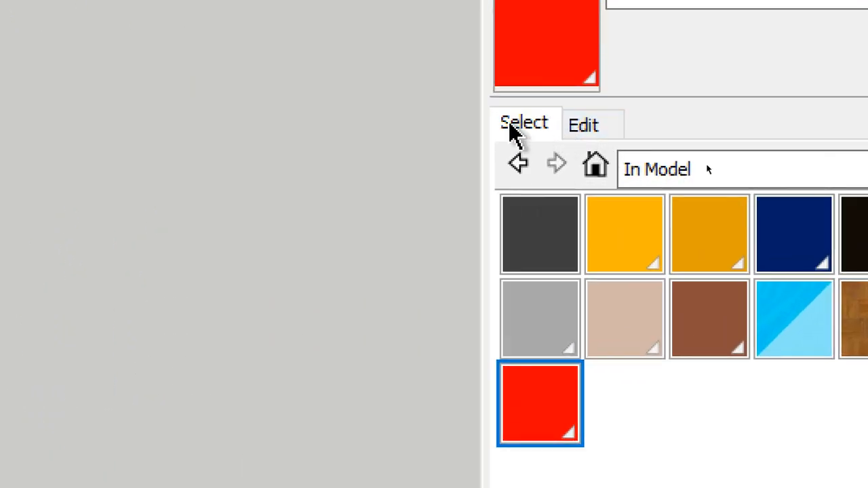
- Recolour the 빨강 material on the floors to RGB 47, 142, 198
{"action": "left_click", "coordinate": [590, 123]}
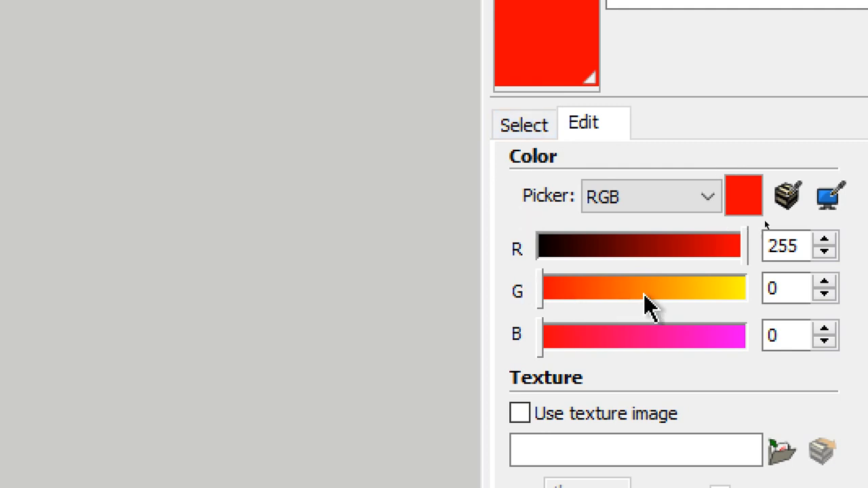
{"action": "left_click_drag", "start_coordinate": [676, 281], "coordinate": [701, 294]}
{"action": "left_click_drag", "start_coordinate": [688, 348], "coordinate": [738, 352]}
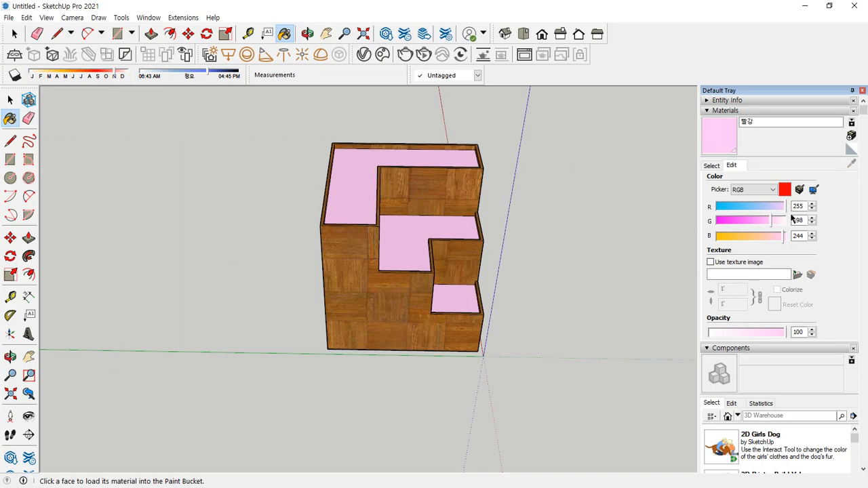
{"action": "mouse_move", "coordinate": [763, 220]}
{"action": "left_mouse_down"}
{"action": "mouse_move", "coordinate": [744, 221]}
{"action": "mouse_move", "coordinate": [765, 235]}
{"action": "mouse_move", "coordinate": [736, 209]}
{"action": "mouse_move", "coordinate": [769, 238]}
{"action": "left_mouse_up"}
{"action": "left_click", "coordinate": [747, 240]}
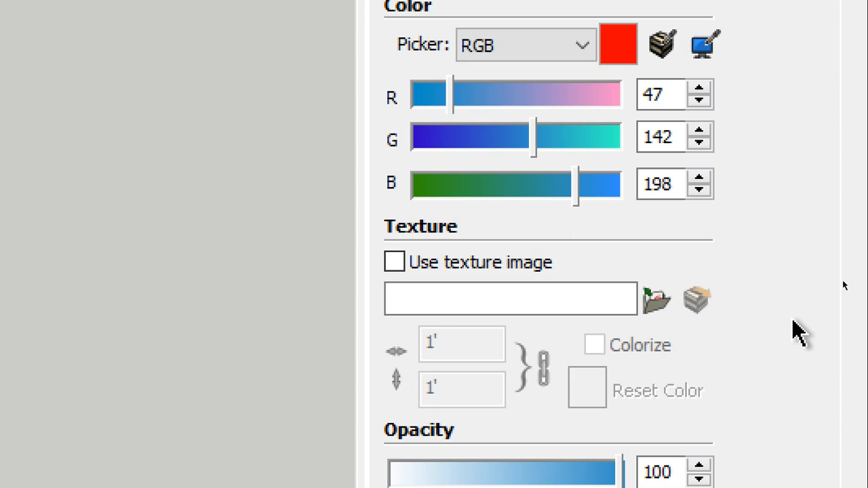
- Give the 빨강 material the texture image 산호석_002.jpg from D:\502호 공유\99. 맵핑소스\첫번째\벽-산호석
{"action": "left_click", "coordinate": [658, 302]}
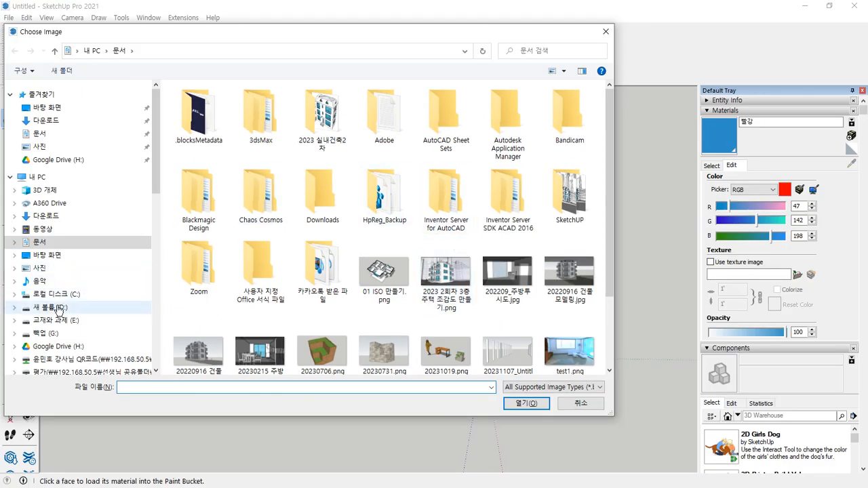
{"action": "left_click", "coordinate": [94, 303]}
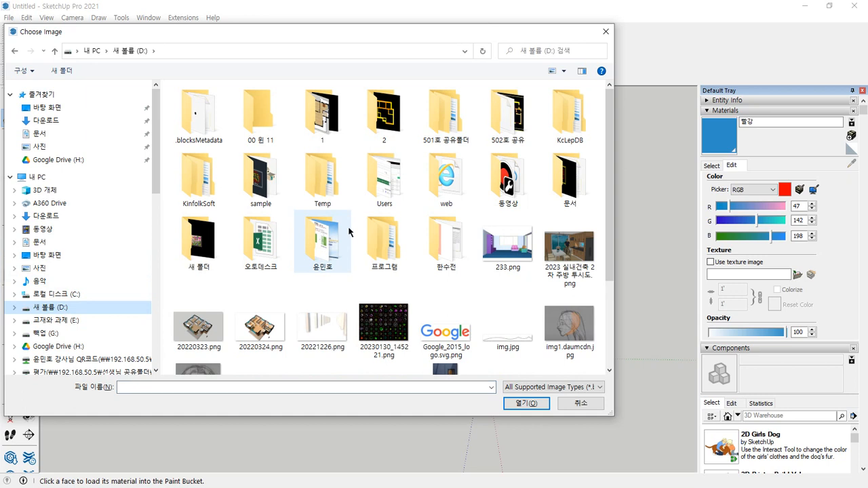
{"action": "double_click", "coordinate": [506, 119]}
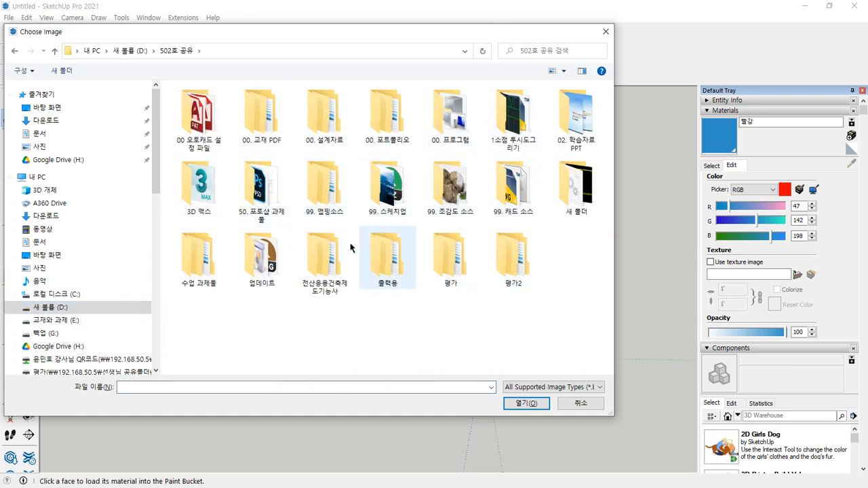
{"action": "double_click", "coordinate": [323, 191]}
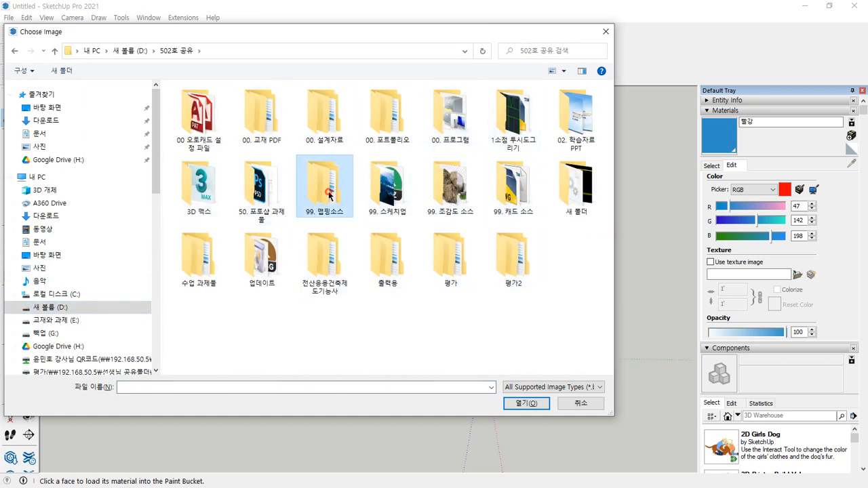
{"action": "left_click", "coordinate": [267, 127]}
{"action": "double_click", "coordinate": [267, 128]}
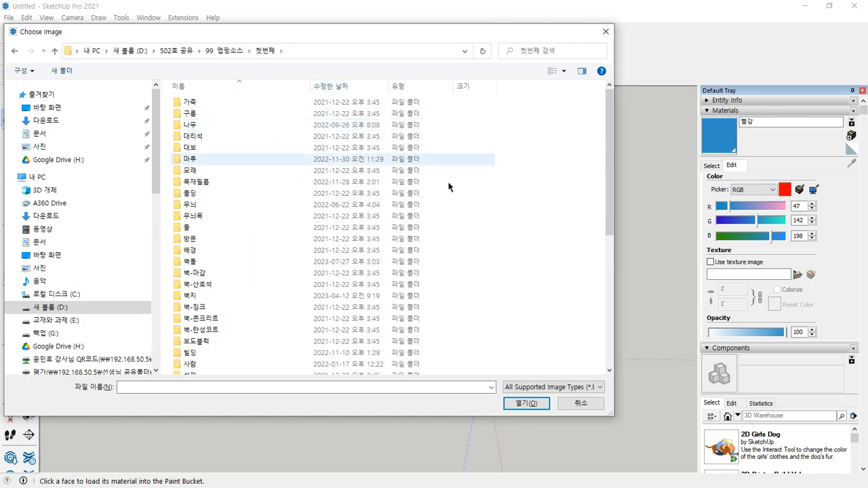
{"action": "scroll", "coordinate": [502, 278], "scroll_direction": "down", "scroll_amount": 3}
{"action": "scroll", "coordinate": [503, 278], "scroll_direction": "up", "scroll_amount": 2}
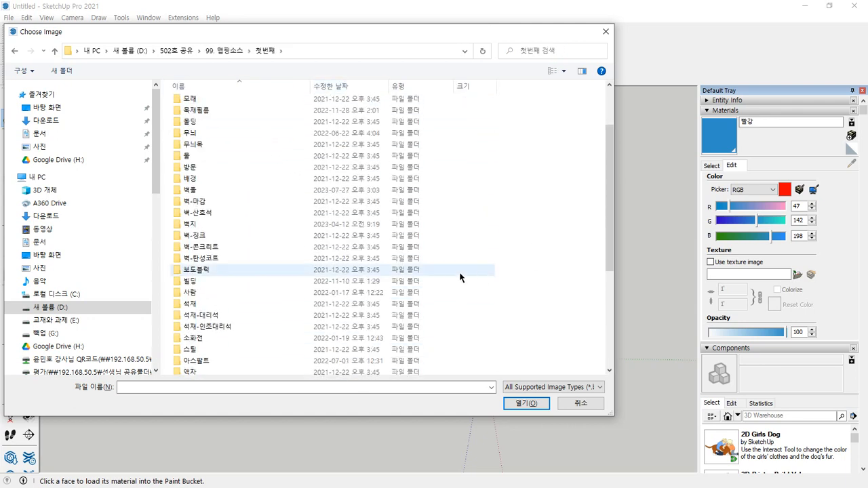
{"action": "double_click", "coordinate": [192, 212]}
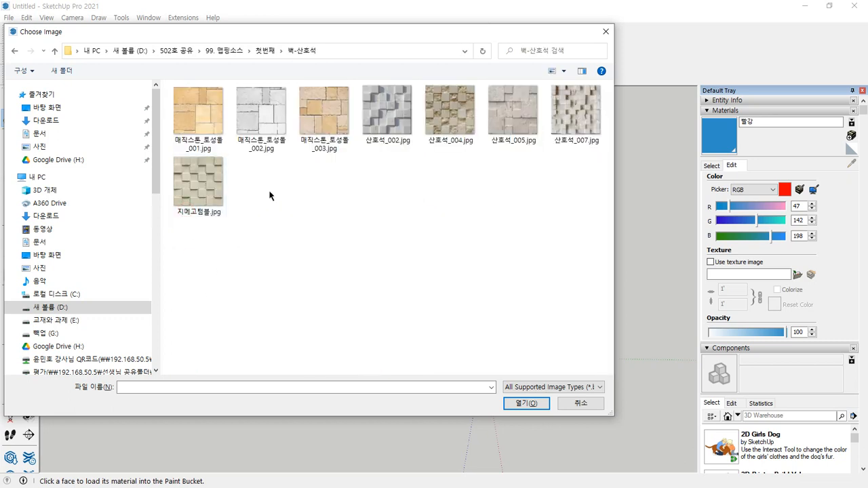
{"action": "left_click", "coordinate": [371, 122]}
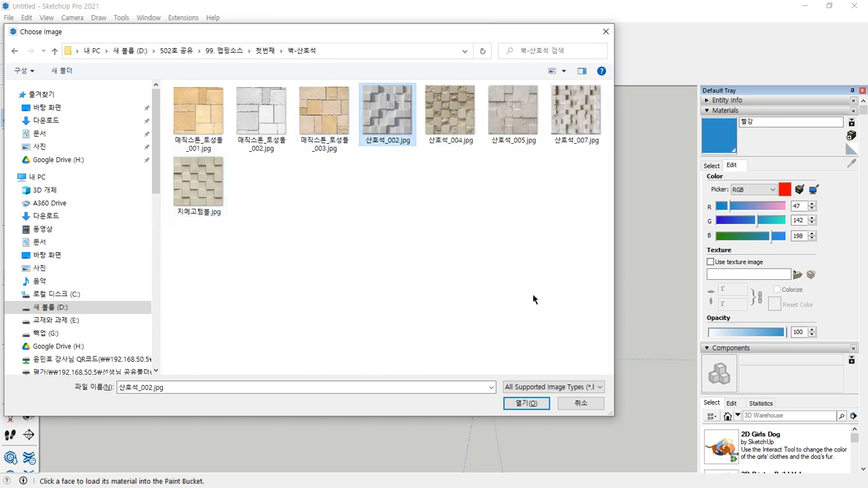
{"action": "left_click", "coordinate": [527, 402]}
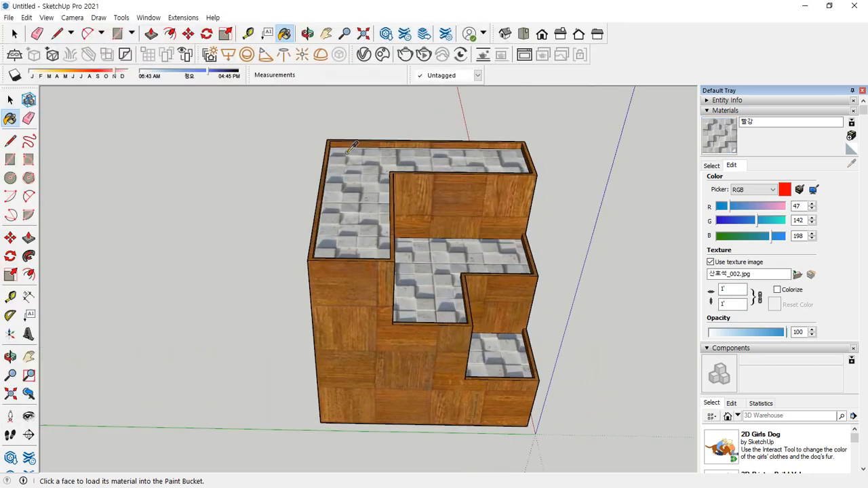
{"action": "scroll", "coordinate": [352, 147], "scroll_direction": "up", "scroll_amount": 5}
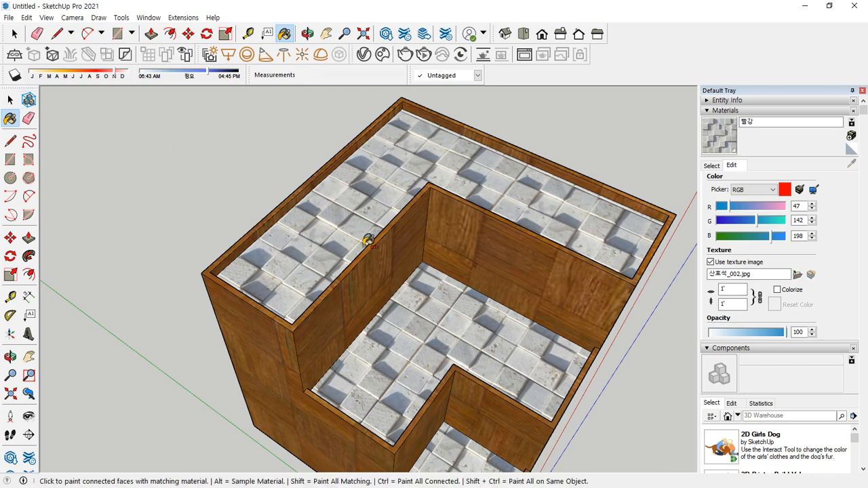
{"action": "key", "text": "space"}
{"action": "middle_click_drag", "start_coordinate": [479, 299], "coordinate": [201, 251]}
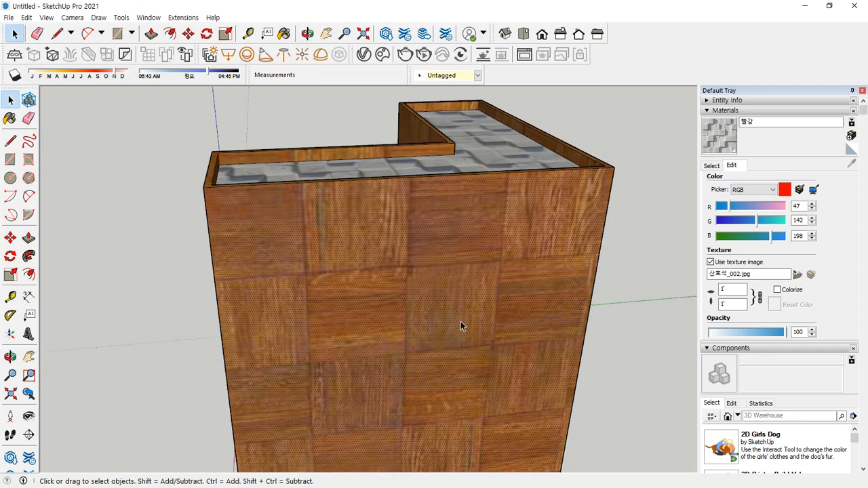
{"action": "left_click", "coordinate": [461, 325]}
{"action": "middle_click_drag", "start_coordinate": [461, 325], "coordinate": [471, 306], "text": "shift"}
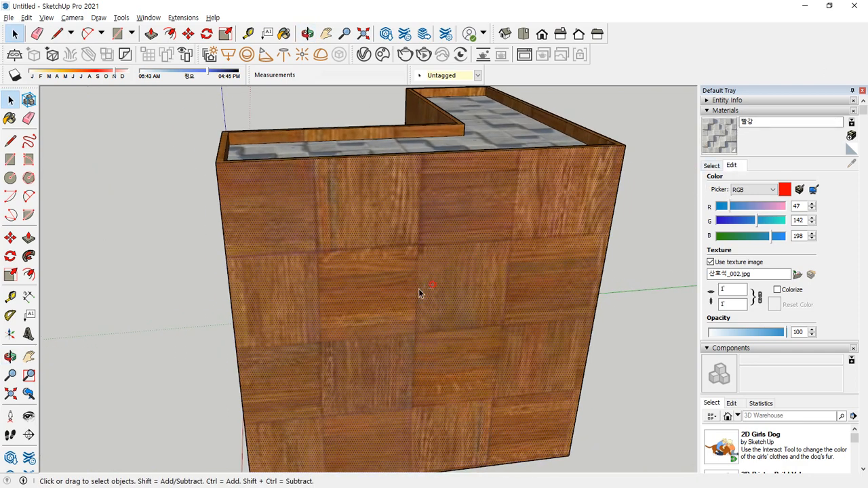
{"action": "key", "text": "ctrl+t"}
{"action": "mouse_move", "coordinate": [477, 270]}
{"action": "left_mouse_down"}
{"action": "mouse_move", "coordinate": [469, 264]}
{"action": "mouse_move", "coordinate": [686, 145]}
{"action": "mouse_move", "coordinate": [696, 183]}
{"action": "mouse_move", "coordinate": [738, 168]}
{"action": "left_mouse_up"}
{"action": "key", "text": "Escape"}
- Sample the Wood Floor Parquet material from the block's outer wall and set its texture size to 200 x 200 mm
{"action": "left_click", "coordinate": [711, 164]}
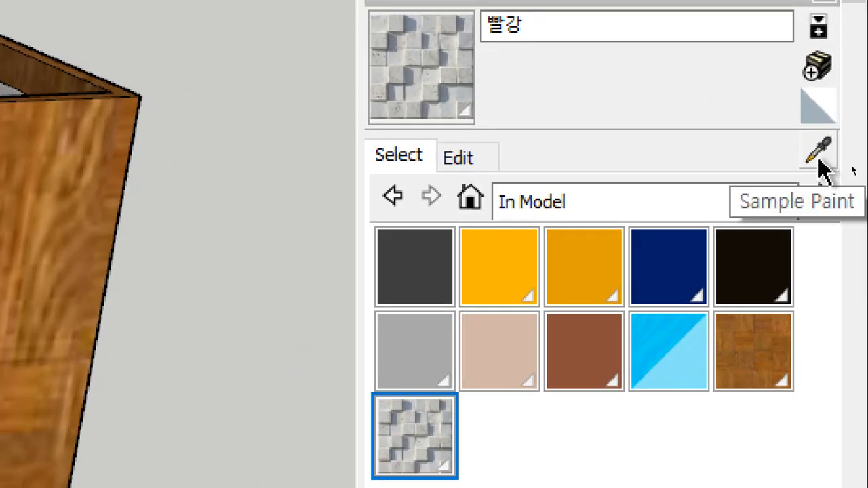
{"action": "left_click", "coordinate": [821, 162]}
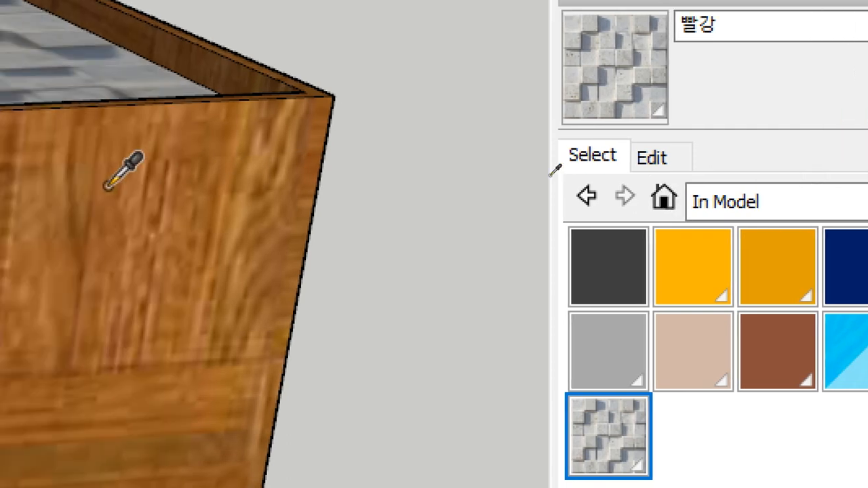
{"action": "left_click", "coordinate": [107, 186]}
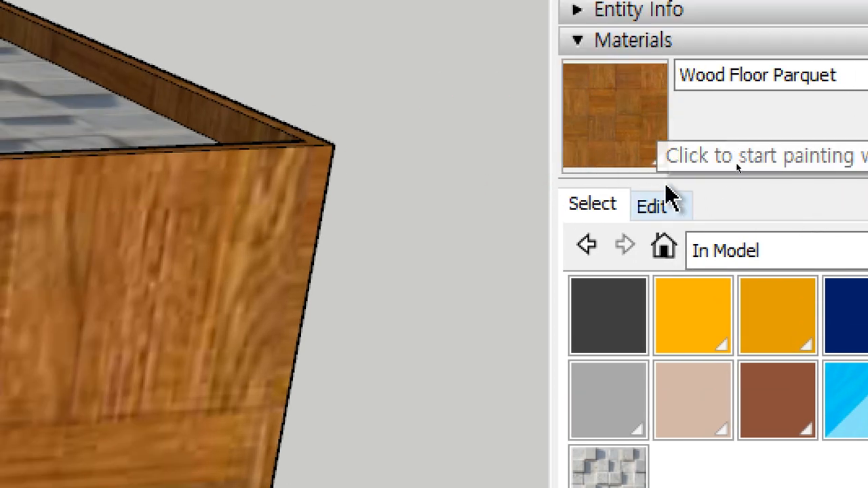
{"action": "left_click", "coordinate": [661, 209]}
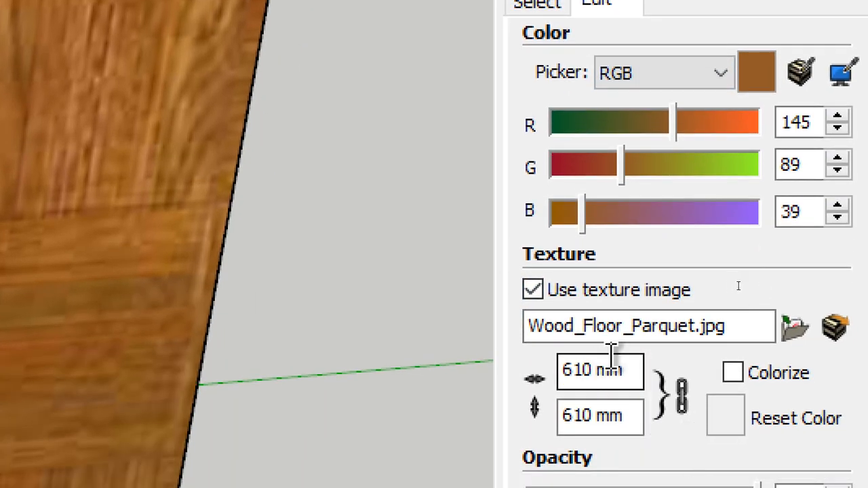
{"action": "left_click_drag", "start_coordinate": [627, 403], "coordinate": [540, 404]}
{"action": "left_click_drag", "start_coordinate": [620, 407], "coordinate": [535, 409]}
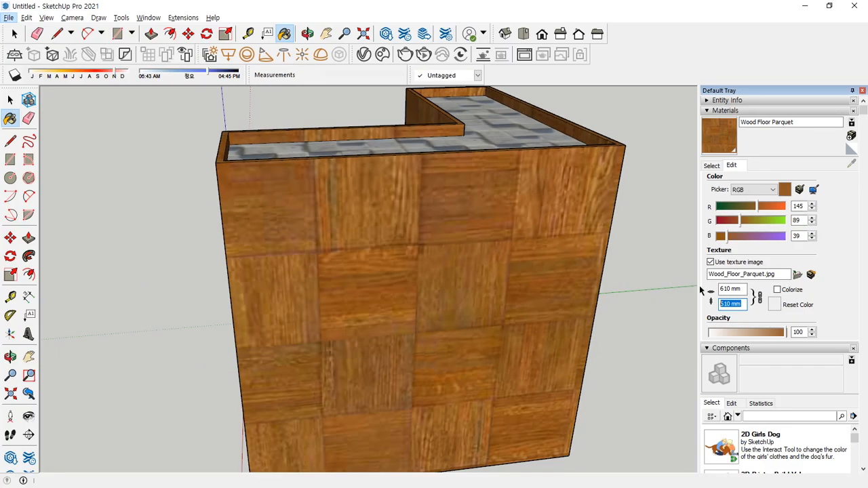
{"action": "left_click_drag", "start_coordinate": [740, 289], "coordinate": [721, 289]}
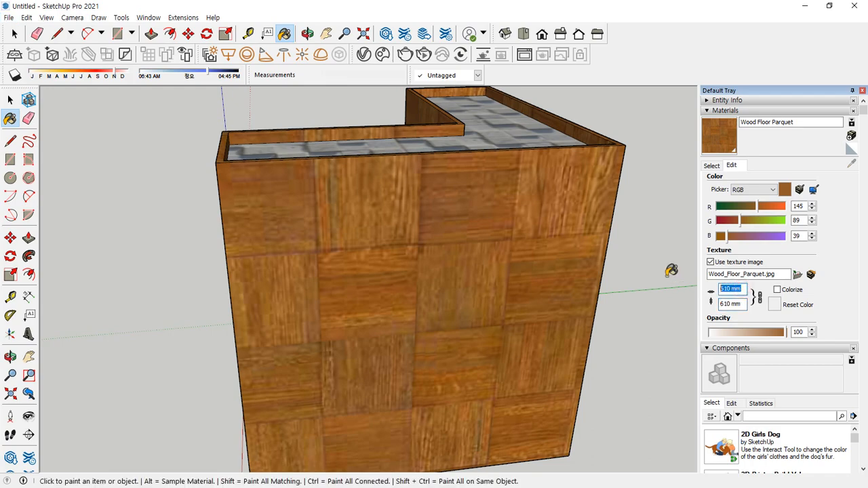
{"action": "type", "text": "200"}
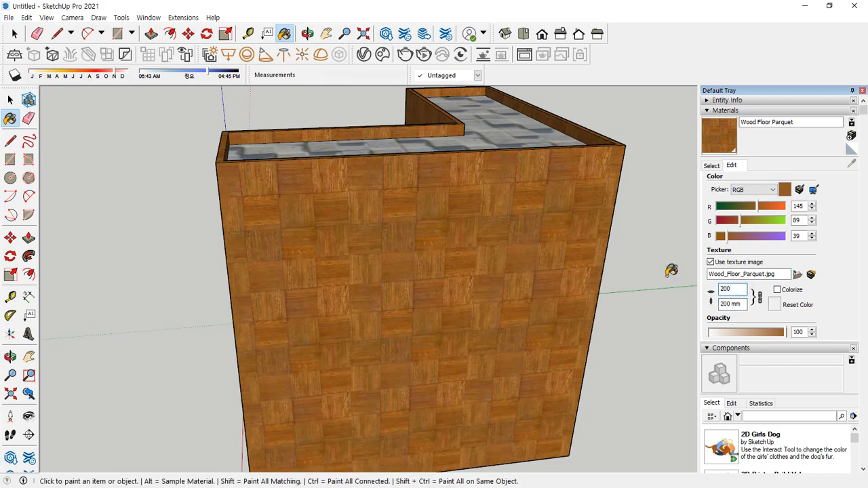
- Sample the stone-textured 빨강 material from the top level's floor and set its texture size to 100 x 100 mm
{"action": "scroll", "coordinate": [576, 325], "scroll_direction": "up", "scroll_amount": 5}
{"action": "mouse_move", "coordinate": [572, 316]}
{"action": "middle_mouse_down"}
{"action": "mouse_move", "coordinate": [226, 279]}
{"action": "mouse_move", "coordinate": [271, 330]}
{"action": "mouse_move", "coordinate": [434, 360]}
{"action": "mouse_move", "coordinate": [492, 314]}
{"action": "mouse_move", "coordinate": [283, 320]}
{"action": "mouse_move", "coordinate": [292, 333]}
{"action": "mouse_move", "coordinate": [239, 278]}
{"action": "mouse_move", "coordinate": [604, 282]}
{"action": "middle_mouse_up"}
{"action": "middle_click_drag", "start_coordinate": [258, 261], "coordinate": [556, 254]}
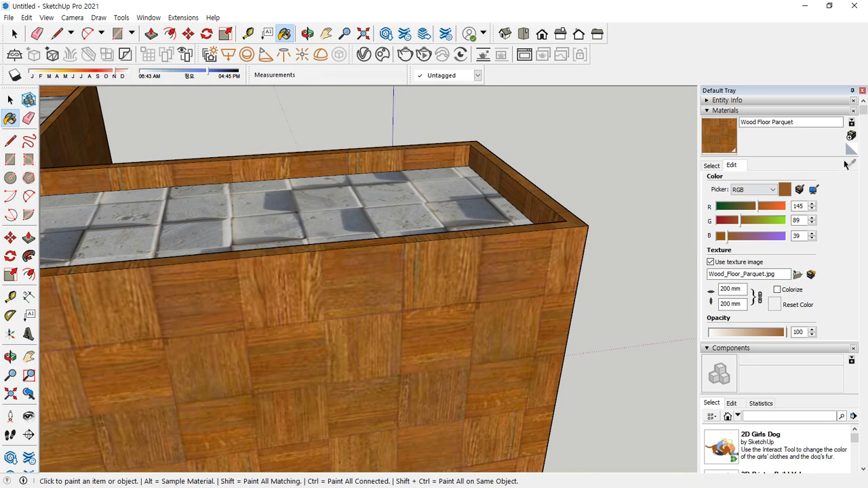
{"action": "left_click", "coordinate": [711, 166]}
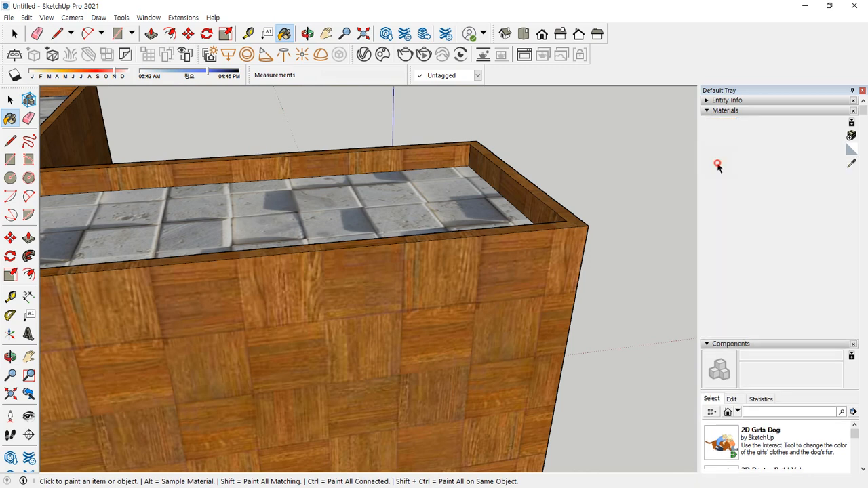
{"action": "left_click", "coordinate": [852, 163]}
{"action": "left_click", "coordinate": [441, 192]}
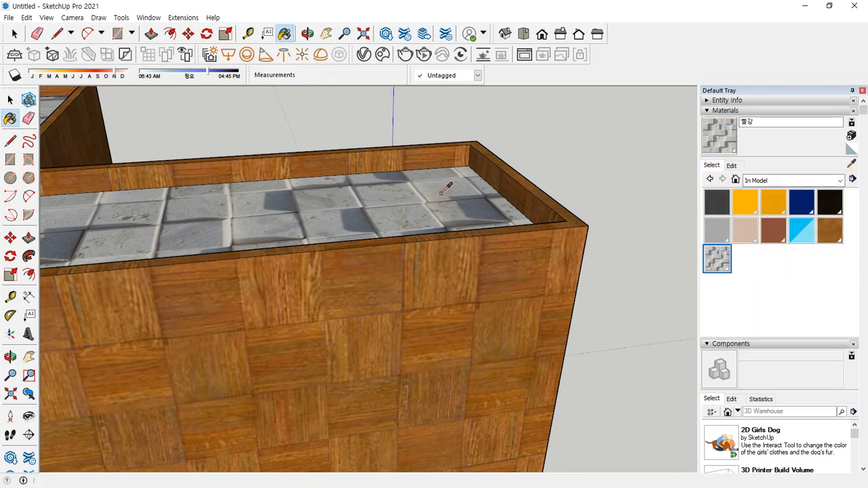
{"action": "left_click", "coordinate": [731, 165]}
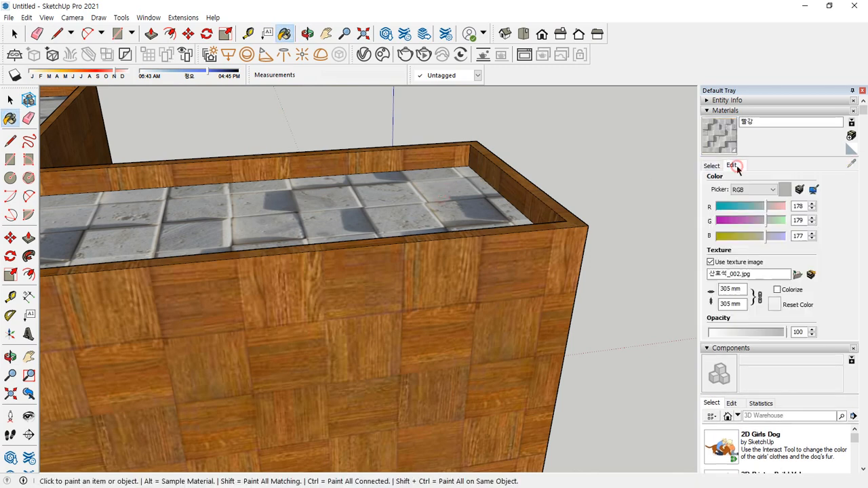
{"action": "left_click", "coordinate": [730, 289]}
{"action": "type", "text": "100"}
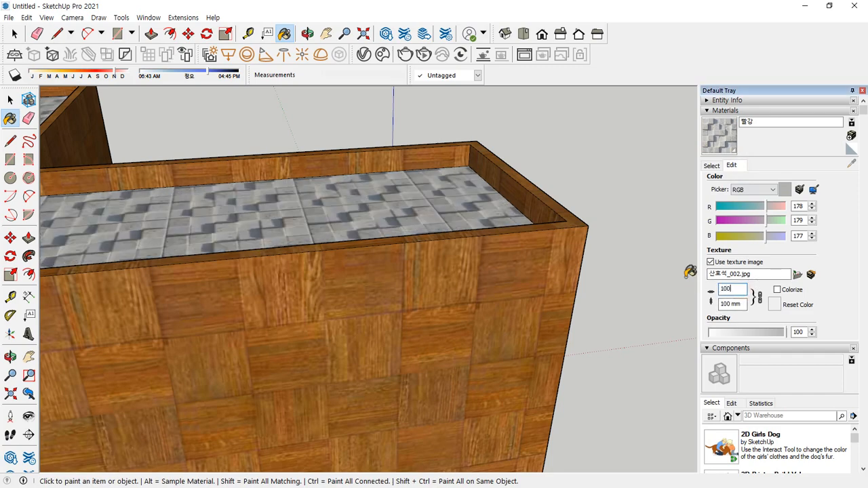
- Set the floors' stone texture size to 200 x 200 mm
{"action": "middle_click_drag", "start_coordinate": [355, 199], "coordinate": [301, 319]}
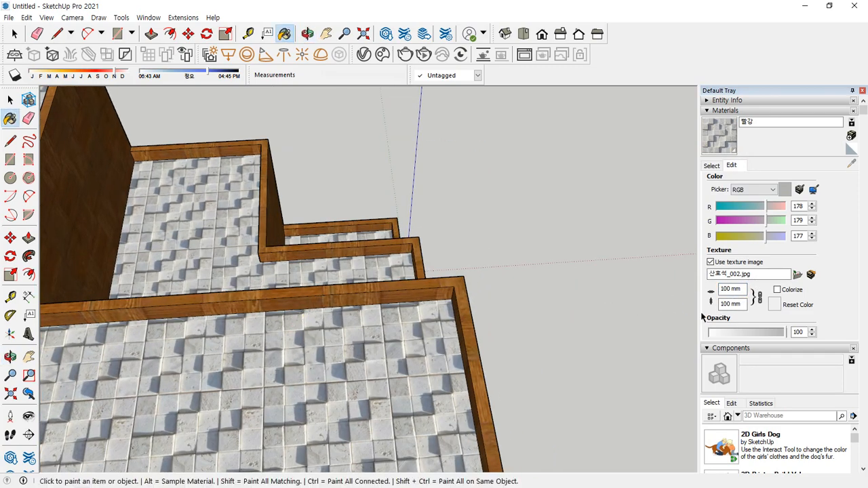
{"action": "left_click", "coordinate": [738, 289]}
{"action": "type", "text": "200"}
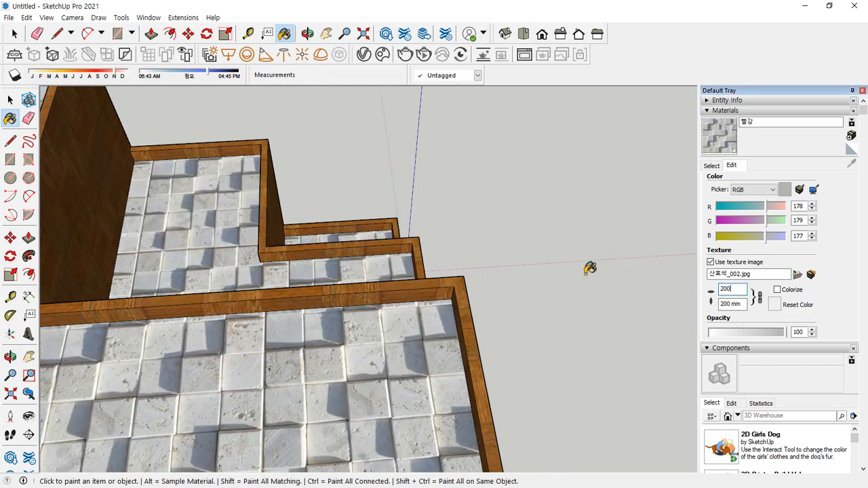
{"action": "mouse_move", "coordinate": [497, 308]}
{"action": "middle_mouse_down"}
{"action": "mouse_move", "coordinate": [344, 326]}
{"action": "mouse_move", "coordinate": [473, 228]}
{"action": "mouse_move", "coordinate": [476, 239]}
{"action": "mouse_move", "coordinate": [337, 301]}
{"action": "mouse_move", "coordinate": [374, 293]}
{"action": "middle_mouse_up"}
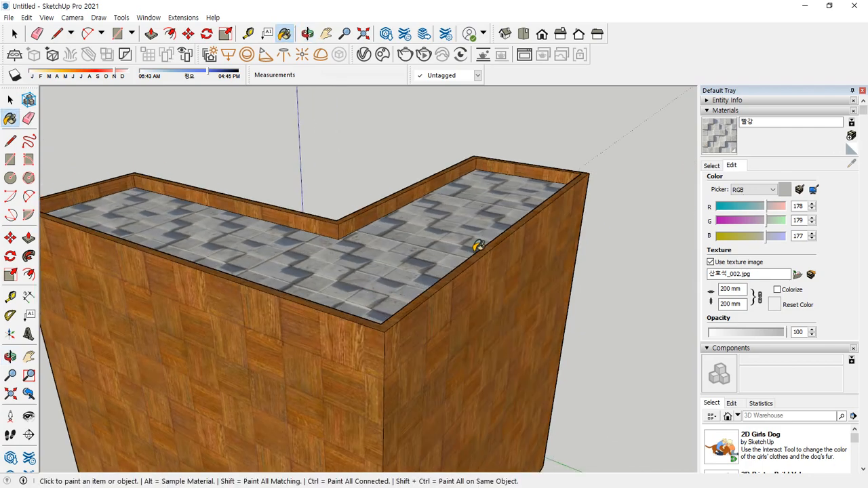
{"action": "key", "text": "ctrl"}
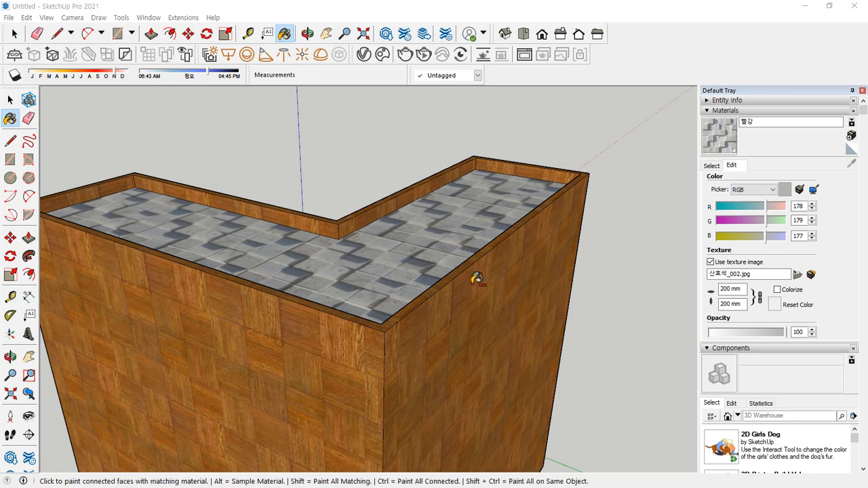
- Select the block's full-width outer wall and start positioning its parquet texture
{"action": "scroll", "coordinate": [478, 278], "scroll_direction": "down", "scroll_amount": 2}
{"action": "middle_click_drag", "start_coordinate": [472, 361], "coordinate": [322, 270]}
{"action": "left_click", "coordinate": [357, 203]}
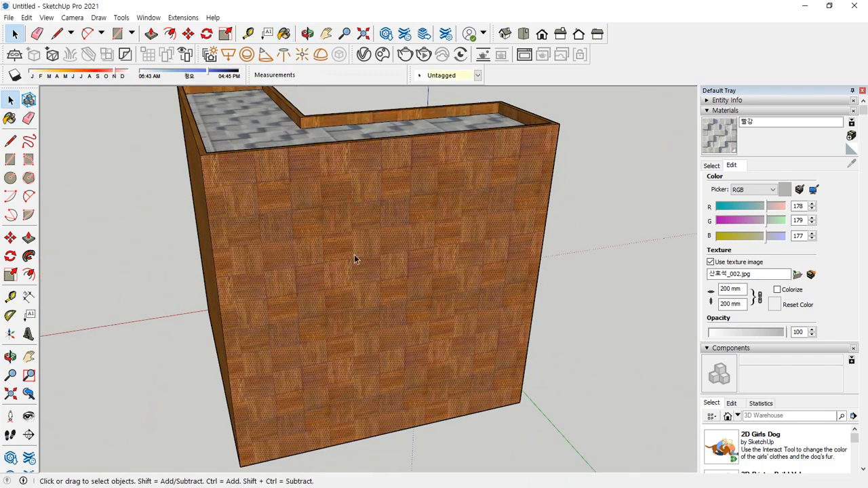
{"action": "right_click", "coordinate": [337, 214]}
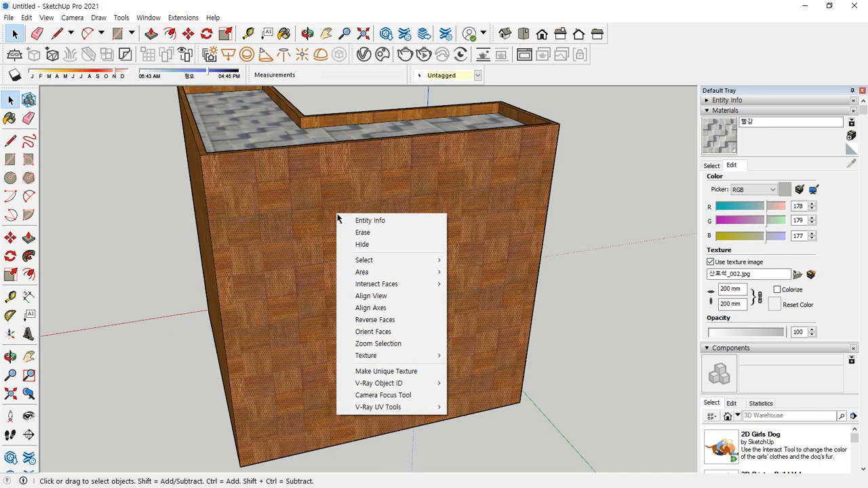
{"action": "key", "text": "Escape"}
{"action": "right_click", "coordinate": [337, 223]}
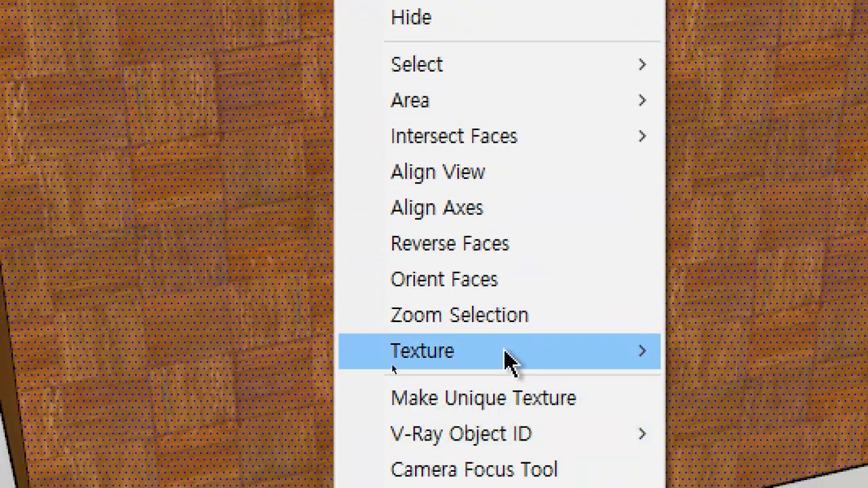
{"action": "mouse_move", "coordinate": [510, 357]}
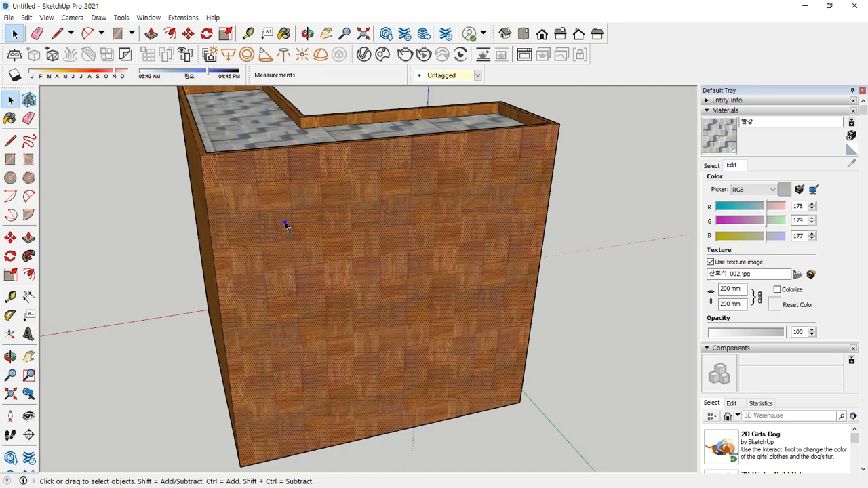
{"action": "right_click", "coordinate": [285, 226]}
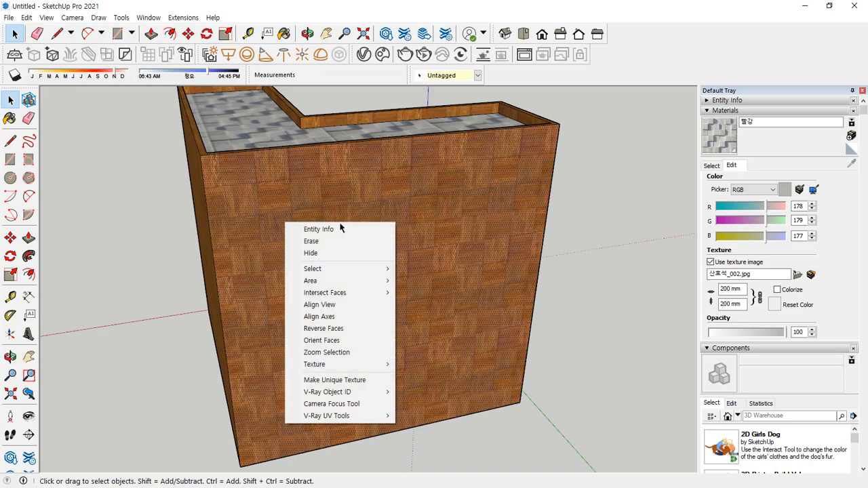
{"action": "mouse_move", "coordinate": [337, 366]}
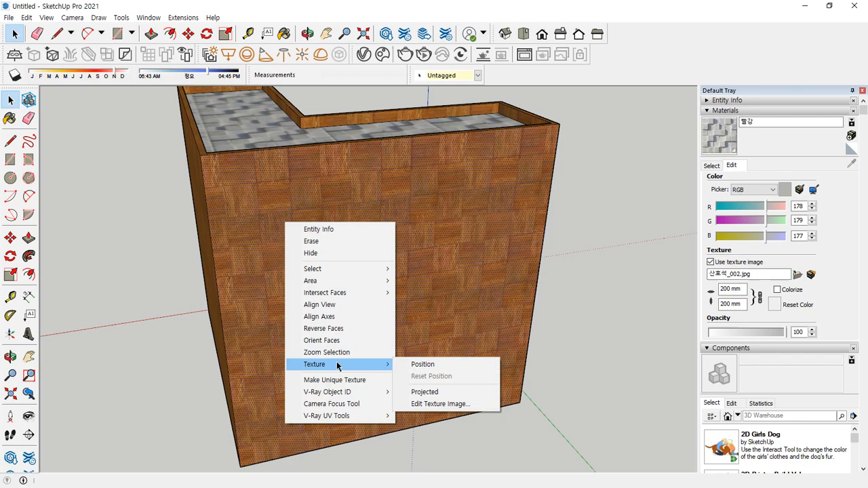
{"action": "left_click", "coordinate": [415, 364]}
{"action": "left_click_drag", "start_coordinate": [241, 271], "coordinate": [323, 359]}
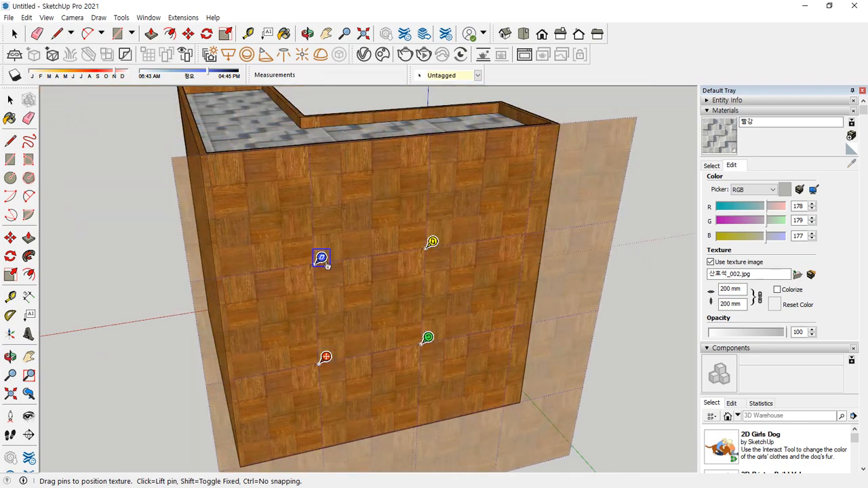
{"action": "mouse_move", "coordinate": [341, 294]}
{"action": "left_mouse_down"}
{"action": "mouse_move", "coordinate": [320, 297]}
{"action": "mouse_move", "coordinate": [401, 225]}
{"action": "mouse_move", "coordinate": [400, 287]}
{"action": "mouse_move", "coordinate": [358, 298]}
{"action": "left_mouse_up"}
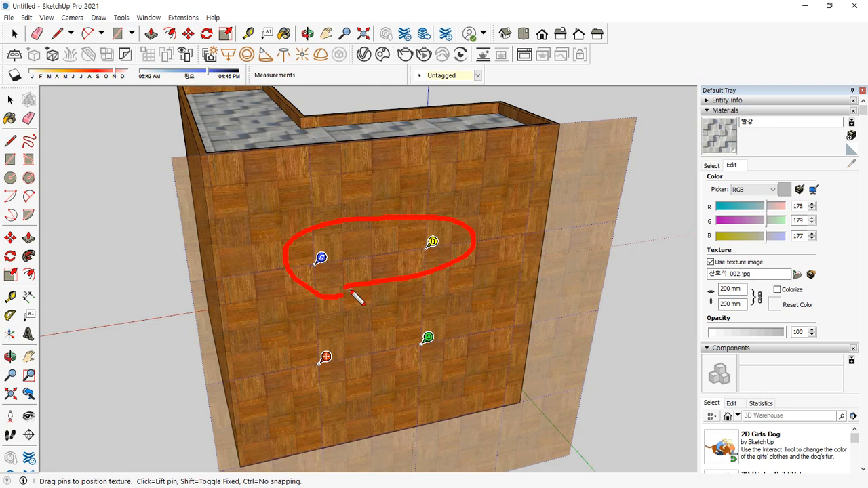
{"action": "key", "text": "Escape"}
{"action": "mouse_move", "coordinate": [321, 258]}
{"action": "left_mouse_down"}
{"action": "mouse_move", "coordinate": [352, 253]}
{"action": "mouse_move", "coordinate": [288, 262]}
{"action": "mouse_move", "coordinate": [321, 258]}
{"action": "left_mouse_up"}
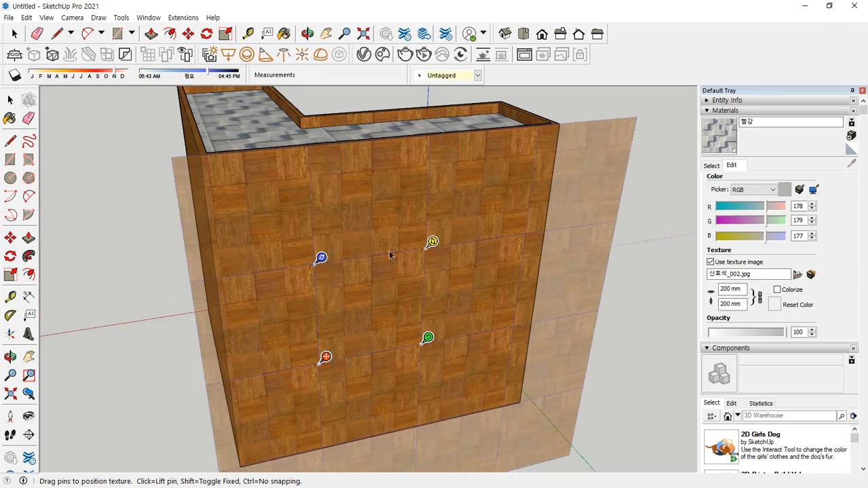
{"action": "mouse_move", "coordinate": [429, 242]}
{"action": "left_mouse_down"}
{"action": "mouse_move", "coordinate": [383, 249]}
{"action": "mouse_move", "coordinate": [432, 243]}
{"action": "left_mouse_up"}
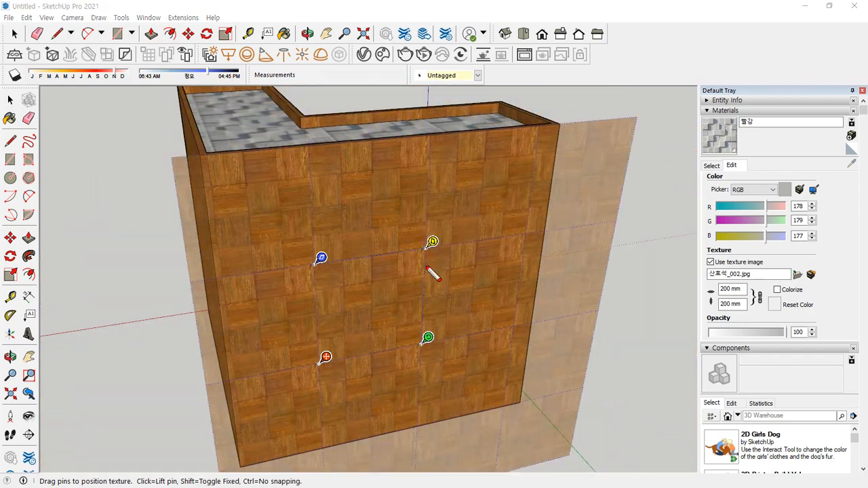
{"action": "mouse_move", "coordinate": [425, 273]}
{"action": "left_mouse_down"}
{"action": "mouse_move", "coordinate": [291, 253]}
{"action": "mouse_move", "coordinate": [461, 246]}
{"action": "mouse_move", "coordinate": [401, 275]}
{"action": "left_mouse_up"}
{"action": "left_click_drag", "start_coordinate": [354, 227], "coordinate": [393, 267]}
{"action": "left_click_drag", "start_coordinate": [402, 242], "coordinate": [361, 266]}
{"action": "mouse_move", "coordinate": [439, 372]}
{"action": "left_mouse_down"}
{"action": "mouse_move", "coordinate": [438, 310]}
{"action": "mouse_move", "coordinate": [421, 371]}
{"action": "left_mouse_up"}
{"action": "mouse_move", "coordinate": [339, 395]}
{"action": "left_mouse_down"}
{"action": "mouse_move", "coordinate": [303, 391]}
{"action": "mouse_move", "coordinate": [359, 386]}
{"action": "mouse_move", "coordinate": [353, 393]}
{"action": "left_mouse_up"}
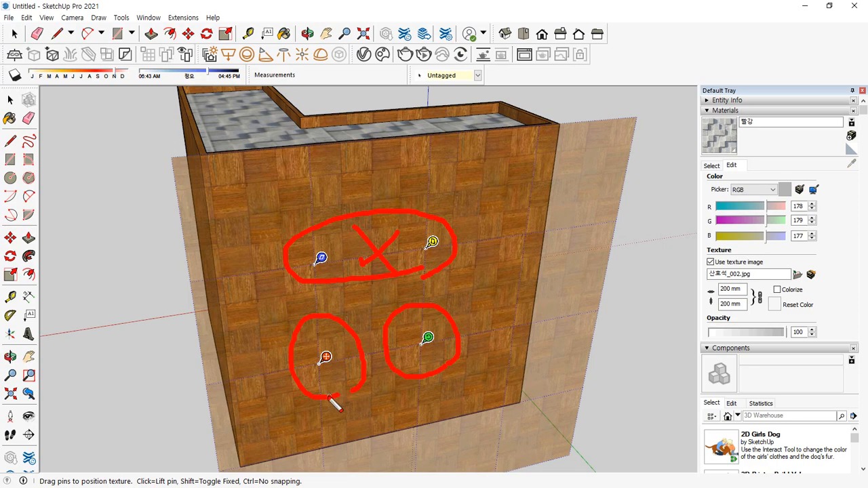
{"action": "key", "text": "Escape"}
- Enlarge the selected wall's parquet texture and shift its origin to the wall's lower corner, finishing the positioning
{"action": "left_click_drag", "start_coordinate": [428, 338], "coordinate": [515, 322]}
{"action": "left_click_drag", "start_coordinate": [326, 360], "coordinate": [247, 461]}
{"action": "left_click_drag", "start_coordinate": [436, 416], "coordinate": [411, 424]}
{"action": "left_click", "coordinate": [560, 392]}
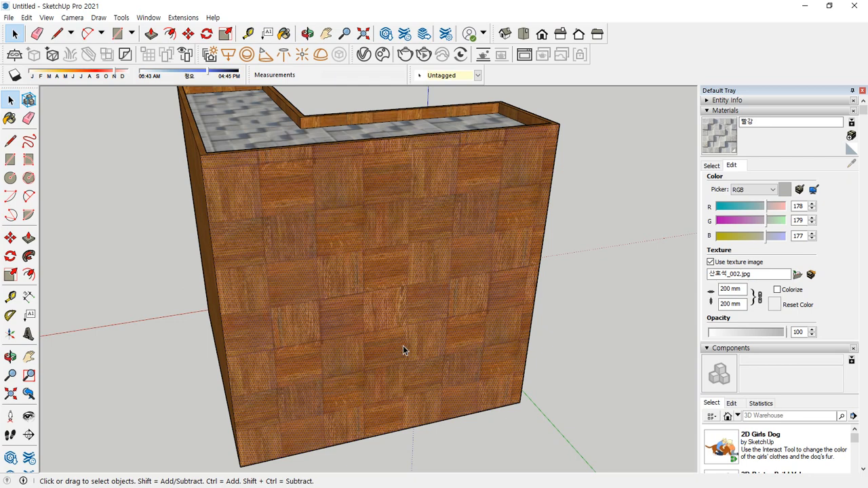
- Sample the enlarged Wood Floor Parquet from the adjusted wall and paint the stepped side wall and the inner step walls with it
{"action": "middle_click_drag", "start_coordinate": [403, 347], "coordinate": [329, 244]}
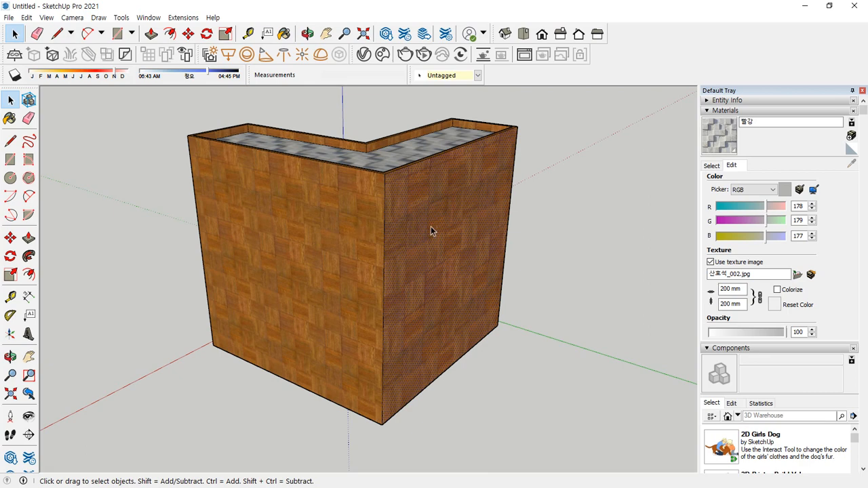
{"action": "middle_click_drag", "start_coordinate": [431, 226], "coordinate": [641, 204]}
{"action": "left_click", "coordinate": [711, 166]}
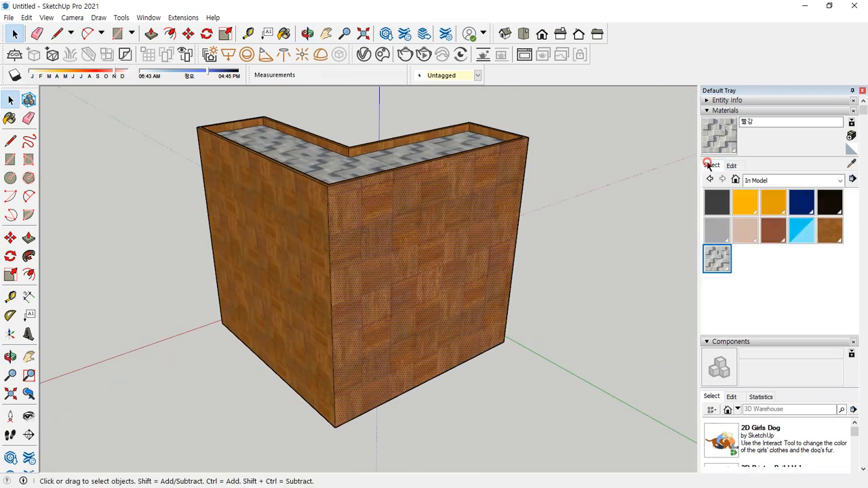
{"action": "left_click", "coordinate": [852, 164]}
{"action": "left_click", "coordinate": [434, 236]}
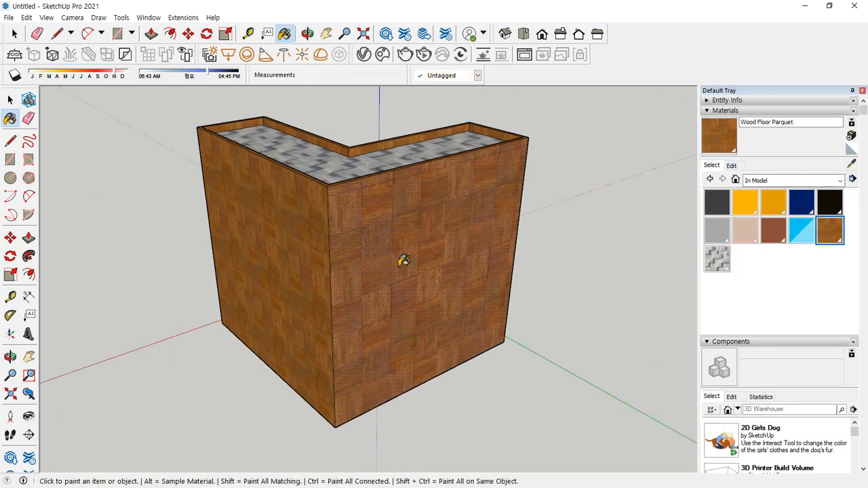
{"action": "mouse_move", "coordinate": [196, 237]}
{"action": "middle_mouse_down"}
{"action": "mouse_move", "coordinate": [461, 255]}
{"action": "mouse_move", "coordinate": [440, 257]}
{"action": "middle_mouse_up"}
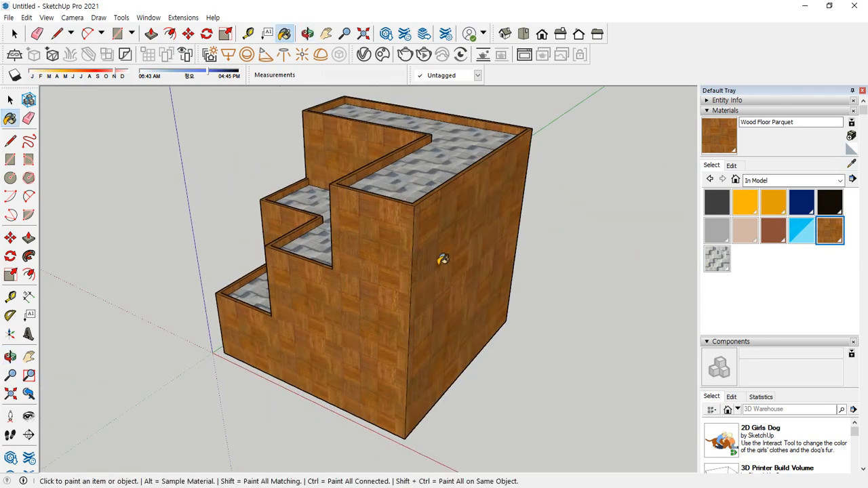
{"action": "middle_click_drag", "start_coordinate": [351, 284], "coordinate": [320, 319]}
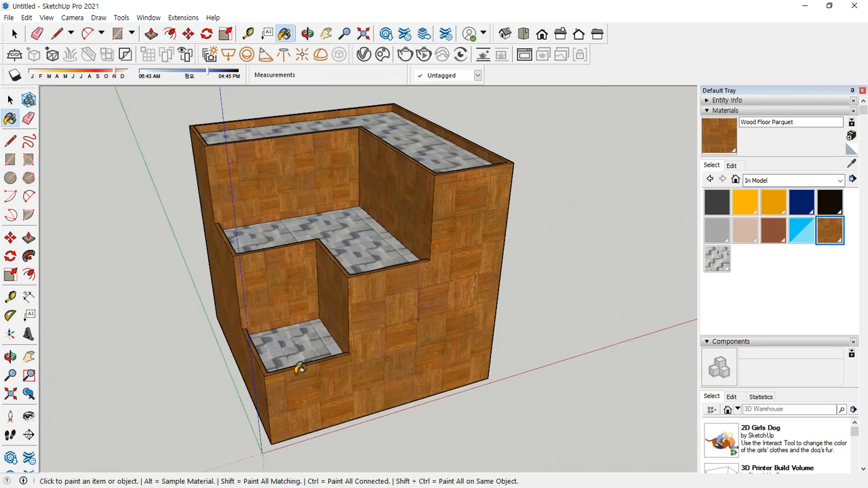
{"action": "left_click", "coordinate": [331, 274]}
{"action": "left_click", "coordinate": [290, 268]}
{"action": "left_click", "coordinate": [307, 166]}
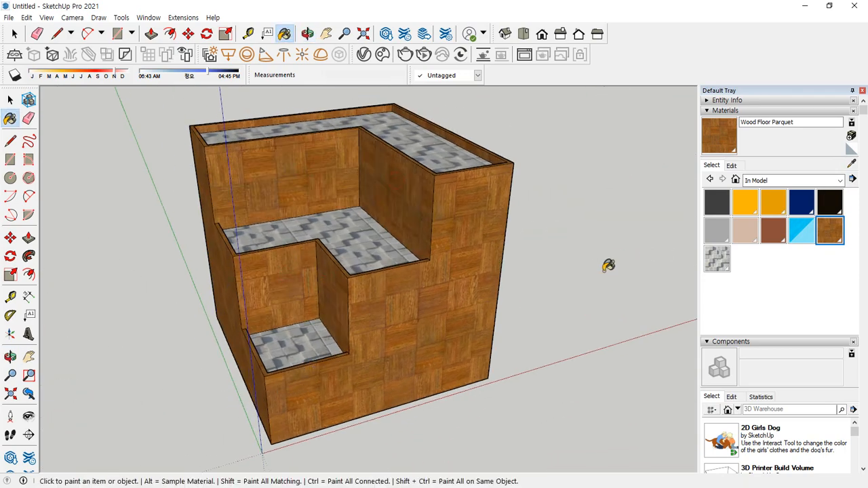
{"action": "mouse_move", "coordinate": [608, 265]}
{"action": "middle_mouse_down"}
{"action": "mouse_move", "coordinate": [42, 274]}
{"action": "mouse_move", "coordinate": [290, 289]}
{"action": "mouse_move", "coordinate": [294, 248]}
{"action": "middle_mouse_up"}
{"action": "key", "text": "space"}
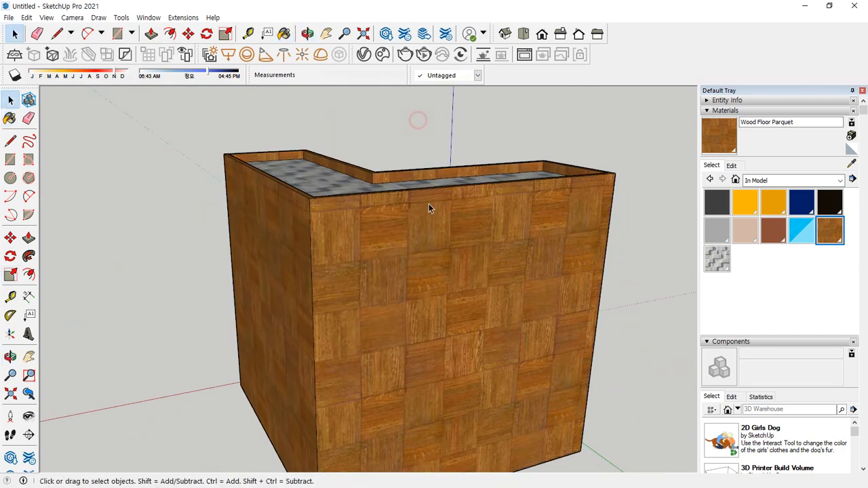
- Lower the opacity of the floors' stone-textured material to 0
{"action": "scroll", "coordinate": [440, 271], "scroll_direction": "down", "scroll_amount": 3}
{"action": "middle_click_drag", "start_coordinate": [455, 353], "coordinate": [401, 302]}
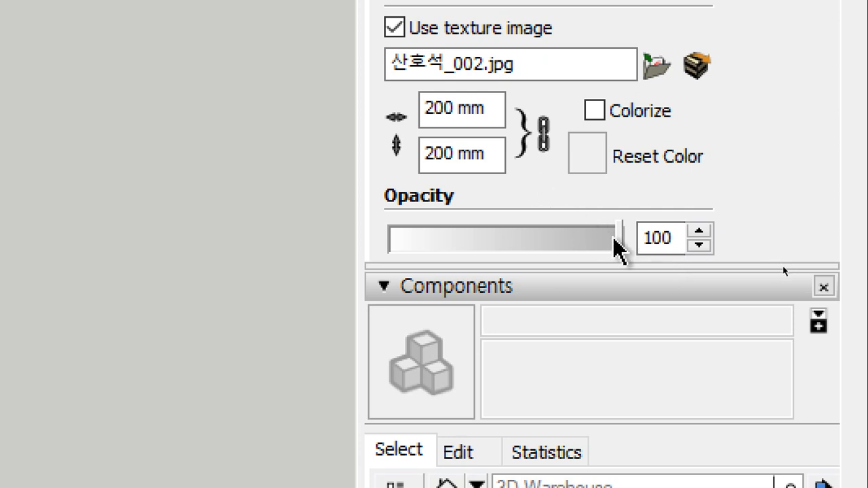
{"action": "left_click_drag", "start_coordinate": [613, 237], "coordinate": [560, 247]}
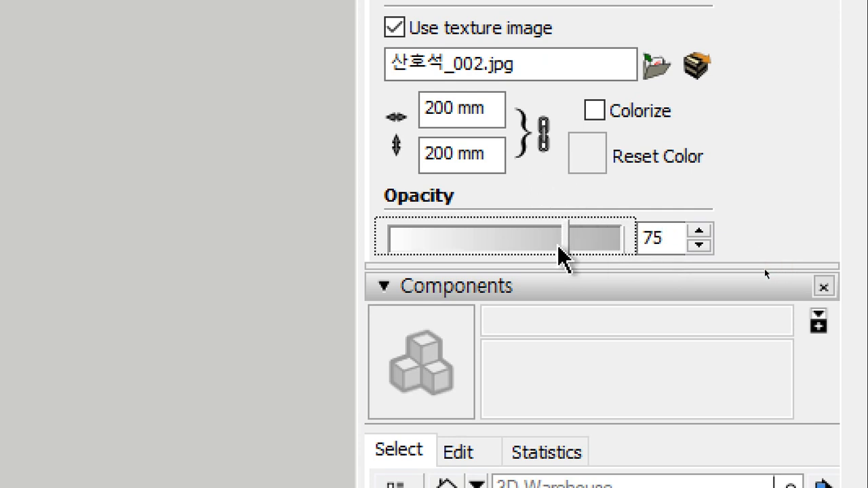
{"action": "left_click_drag", "start_coordinate": [557, 245], "coordinate": [372, 245]}
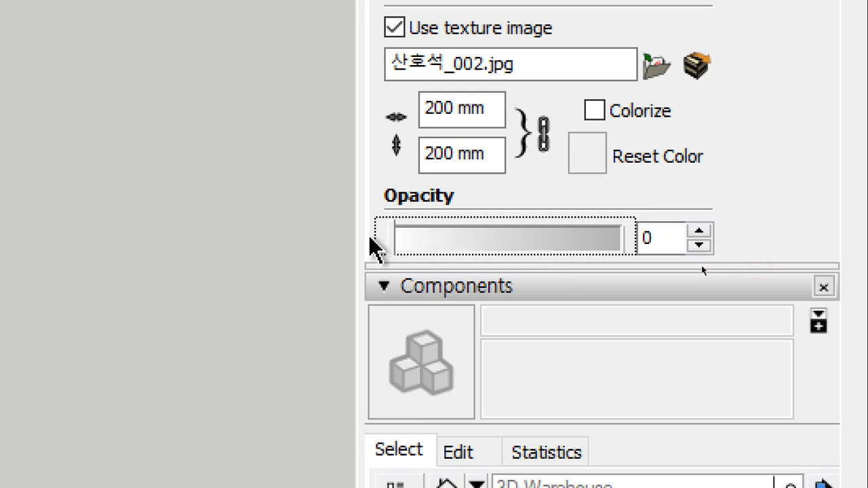
- Raise the stone-textured material's opacity to 92 and clear the face selection
{"action": "key", "text": "alt"}
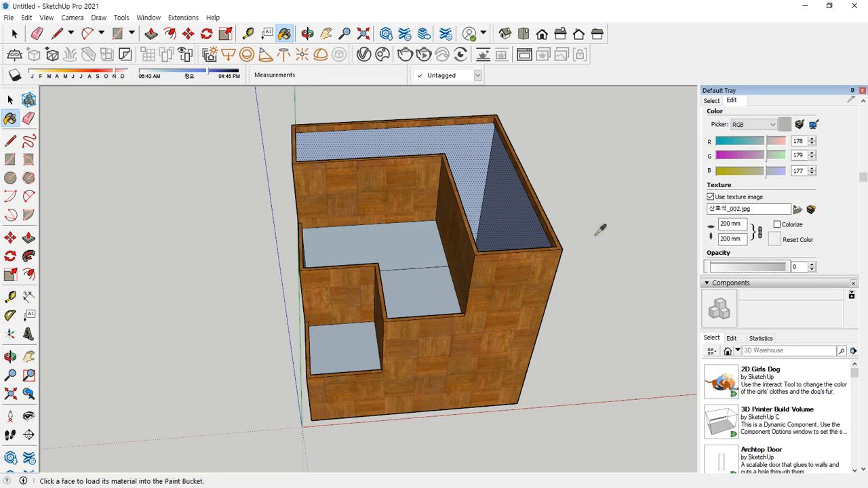
{"action": "left_click_drag", "start_coordinate": [750, 268], "coordinate": [770, 268]}
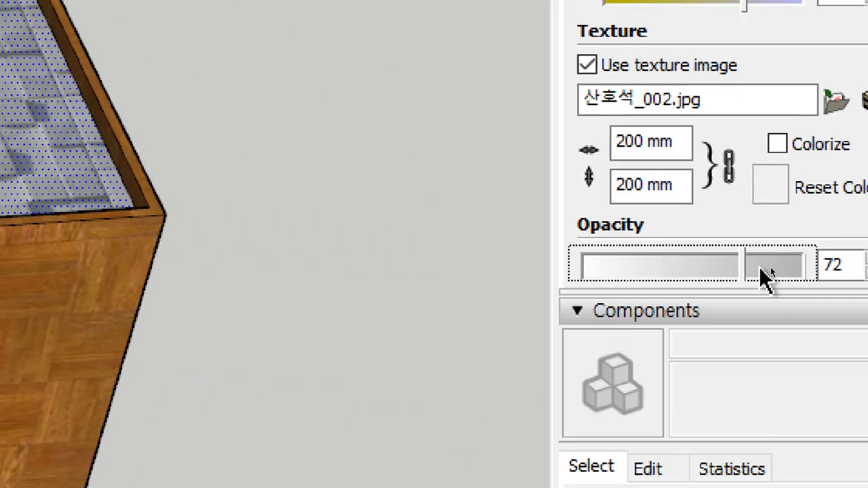
{"action": "left_click_drag", "start_coordinate": [770, 268], "coordinate": [753, 271]}
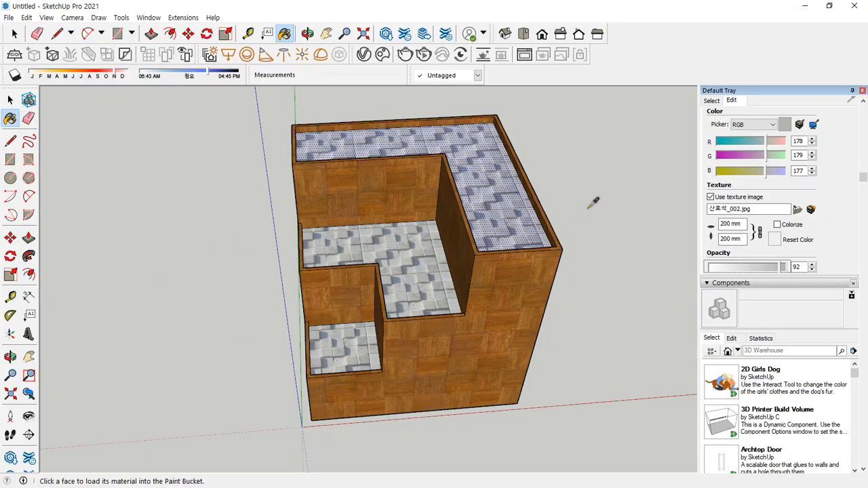
{"action": "left_click", "coordinate": [10, 100]}
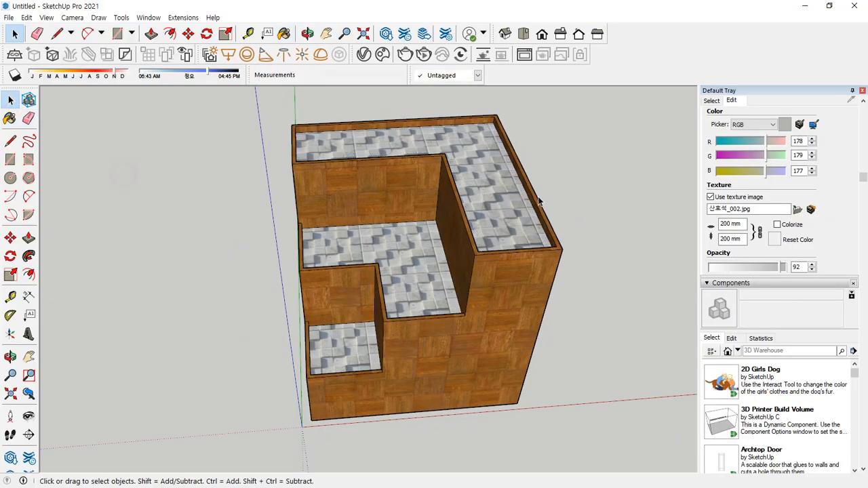
- Set the opacity of the floors' stone-textured material to 52
{"action": "scroll", "coordinate": [513, 199], "scroll_direction": "up", "scroll_amount": 2}
{"action": "mouse_move", "coordinate": [759, 270]}
{"action": "left_mouse_down"}
{"action": "mouse_move", "coordinate": [721, 272]}
{"action": "mouse_move", "coordinate": [801, 272]}
{"action": "mouse_move", "coordinate": [693, 276]}
{"action": "mouse_move", "coordinate": [752, 274]}
{"action": "left_mouse_up"}
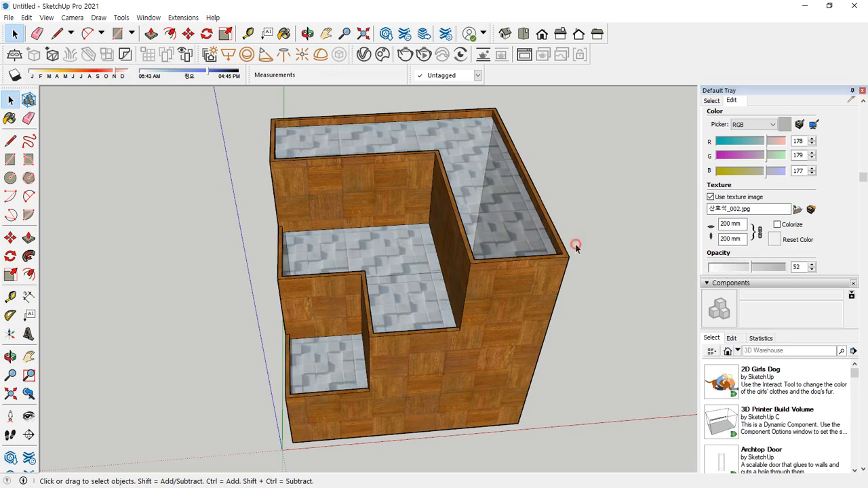
{"action": "middle_click_drag", "start_coordinate": [575, 245], "coordinate": [409, 301]}
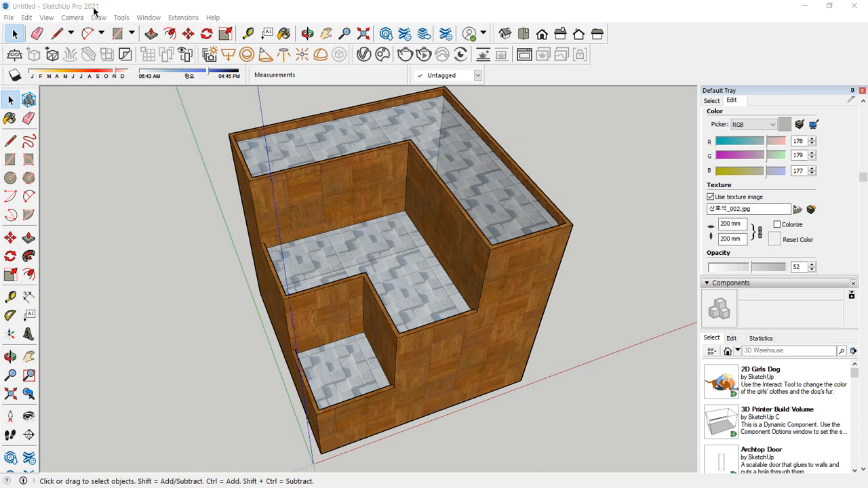
{"action": "left_click", "coordinate": [9, 18]}
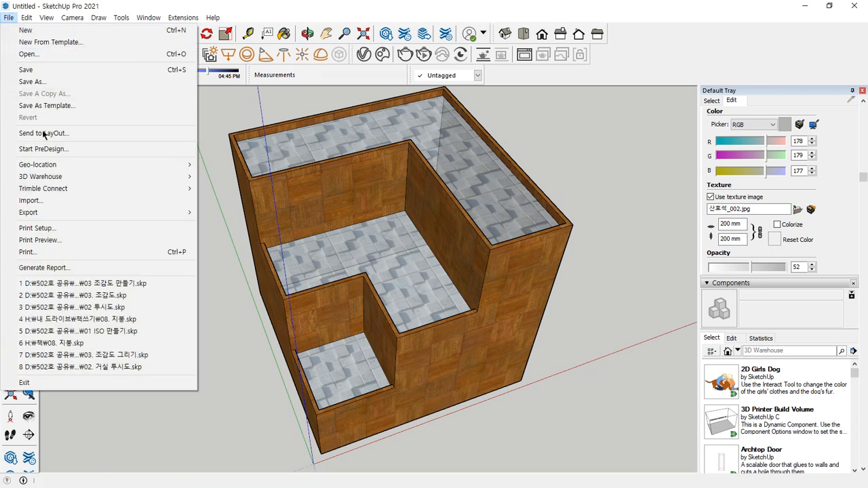
{"action": "mouse_move", "coordinate": [60, 213]}
{"action": "key", "text": "Escape"}
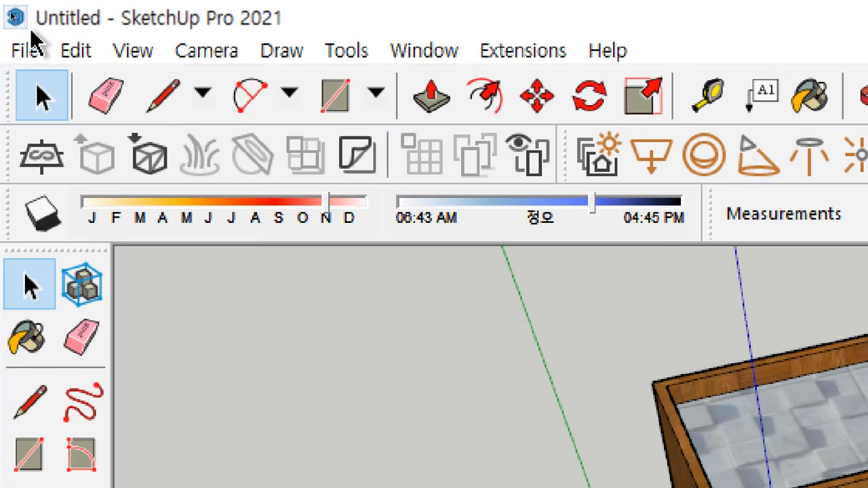
- Export the current view of the stepped block as a 2D graphic in Portable Network Graphics (*.png) format, named 20240118
{"action": "left_click", "coordinate": [10, 18]}
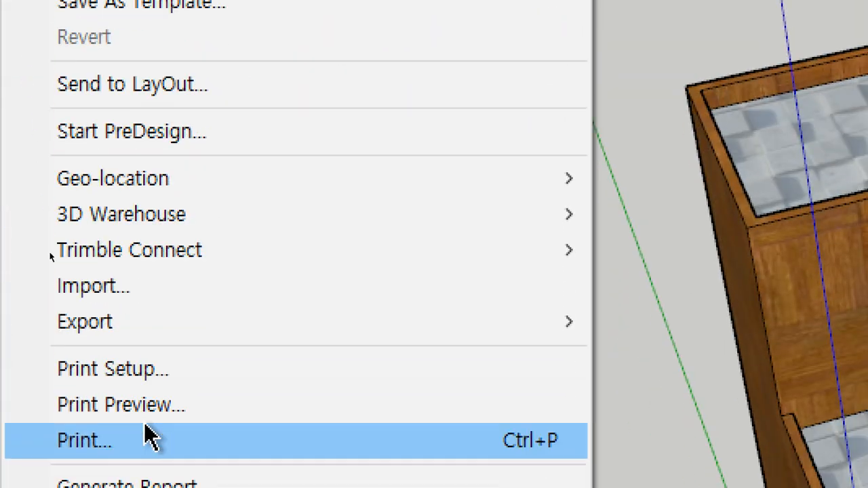
{"action": "mouse_move", "coordinate": [169, 291]}
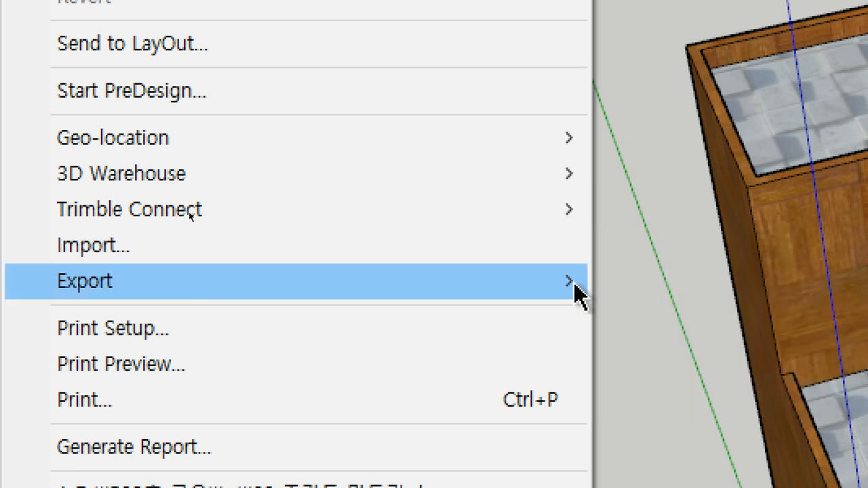
{"action": "mouse_move", "coordinate": [523, 294]}
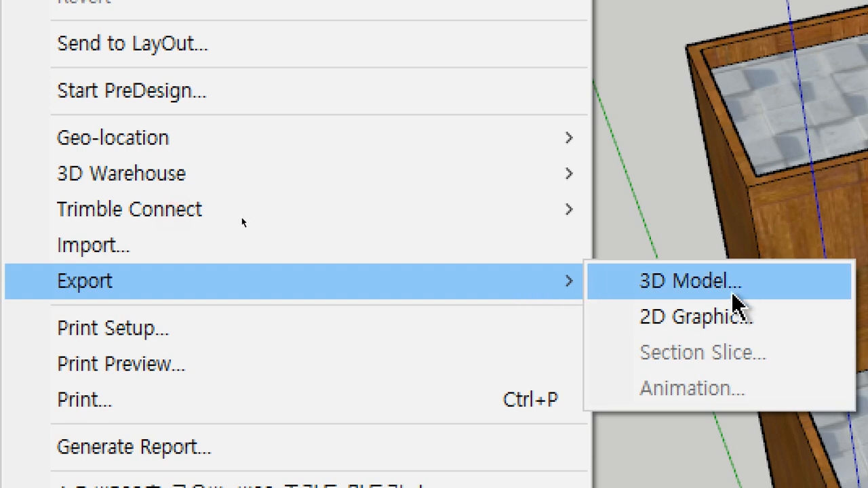
{"action": "left_click", "coordinate": [712, 315]}
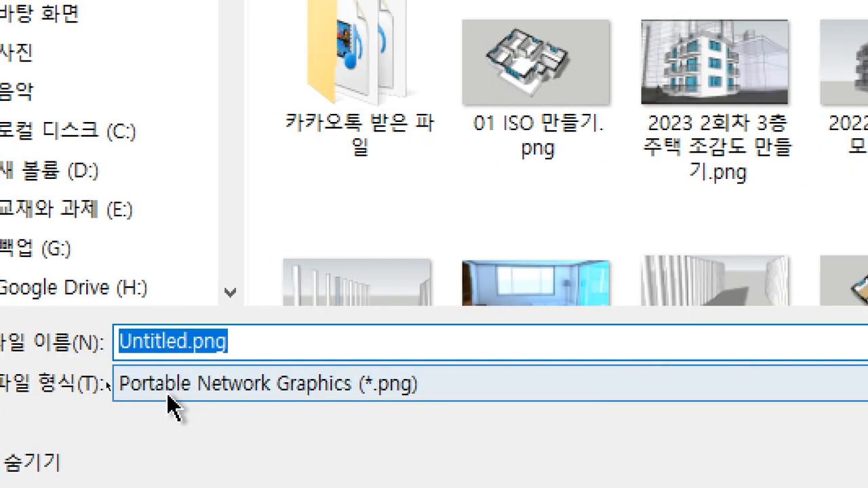
{"action": "left_click", "coordinate": [477, 393]}
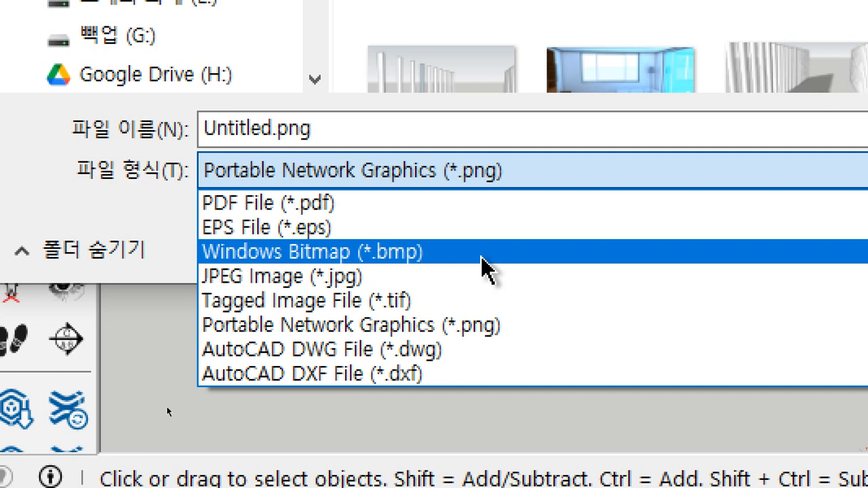
{"action": "left_click", "coordinate": [474, 327]}
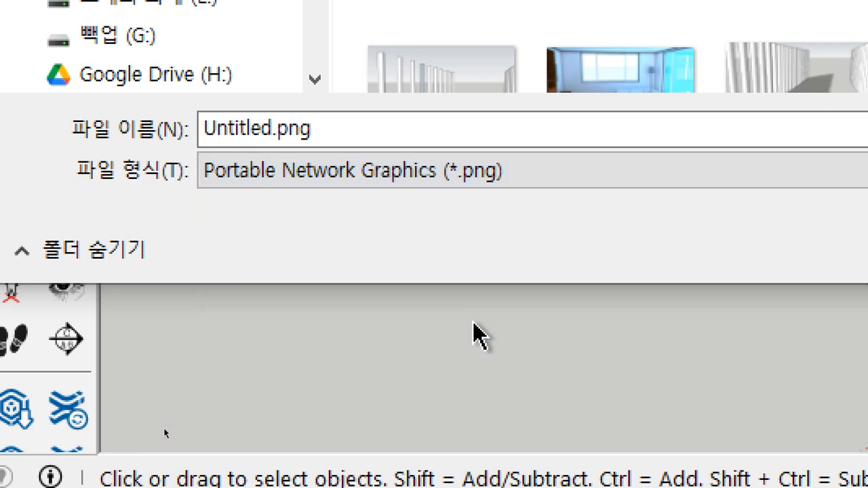
{"action": "double_click", "coordinate": [387, 140]}
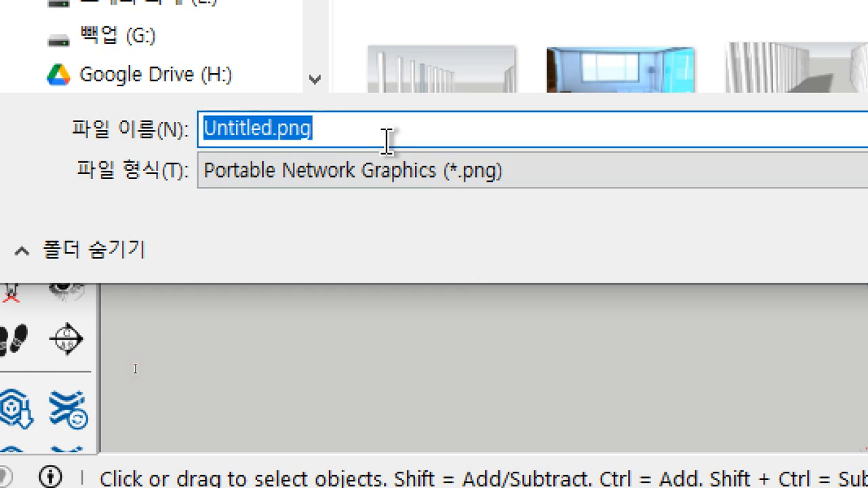
{"action": "type", "text": "202401"}
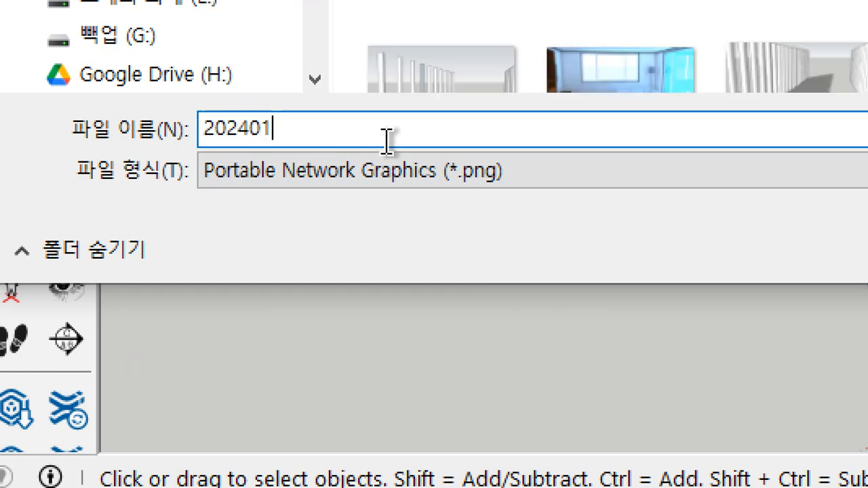
{"action": "type", "text": "18"}
{"action": "key", "text": "Return"}
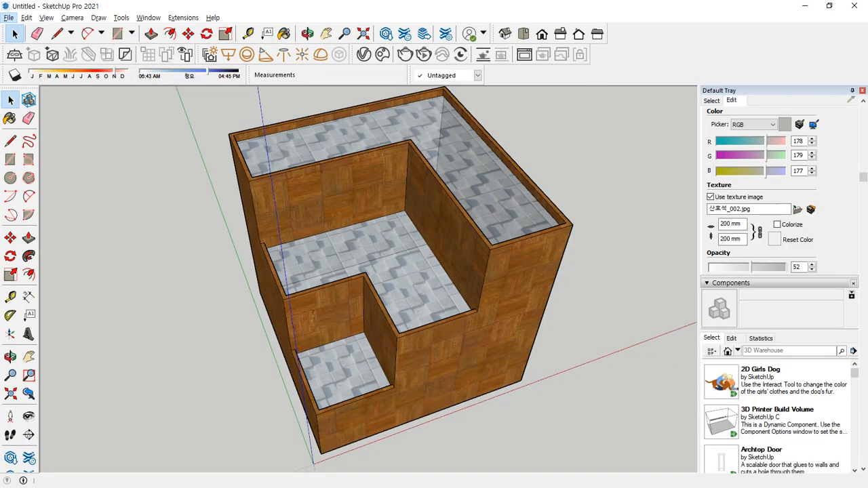
{"action": "key", "text": "alt+Tab"}
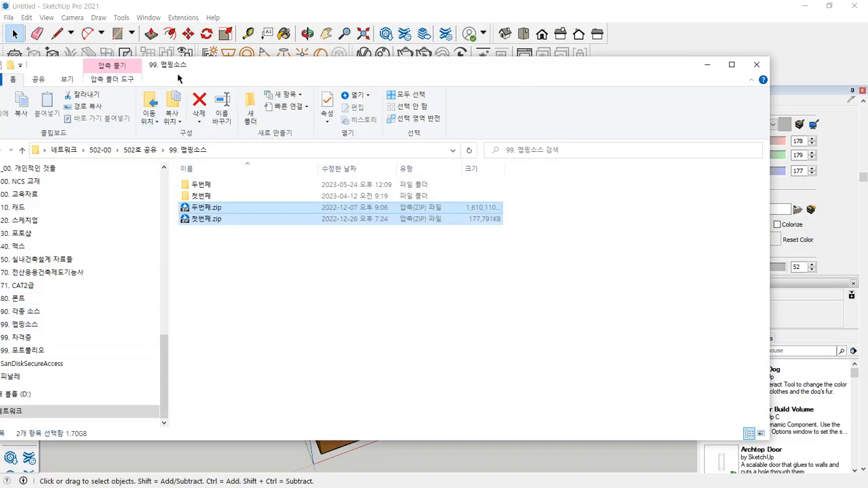
{"action": "left_click_drag", "start_coordinate": [178, 78], "coordinate": [273, 75]}
{"action": "scroll", "coordinate": [197, 245], "scroll_direction": "up", "scroll_amount": 3}
{"action": "left_click", "coordinate": [384, 12]}
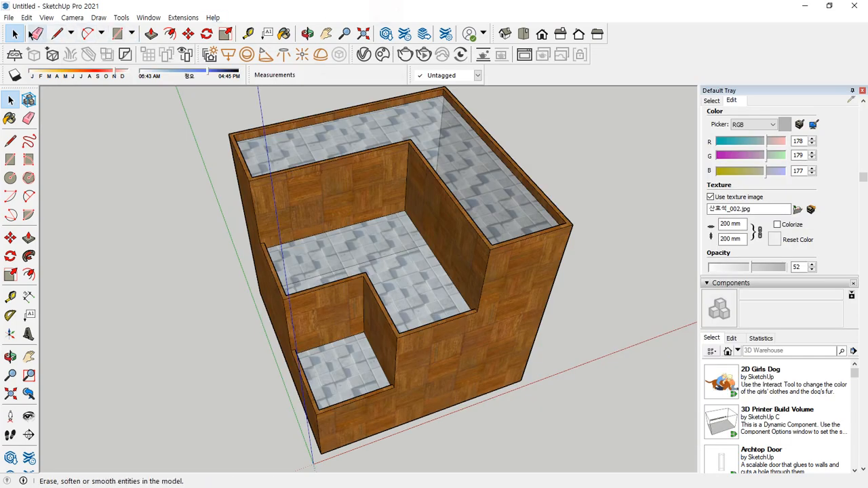
- Check the destination folder in the 2D graphic export dialog and cancel without exporting
{"action": "left_click", "coordinate": [9, 17]}
{"action": "left_click", "coordinate": [49, 213]}
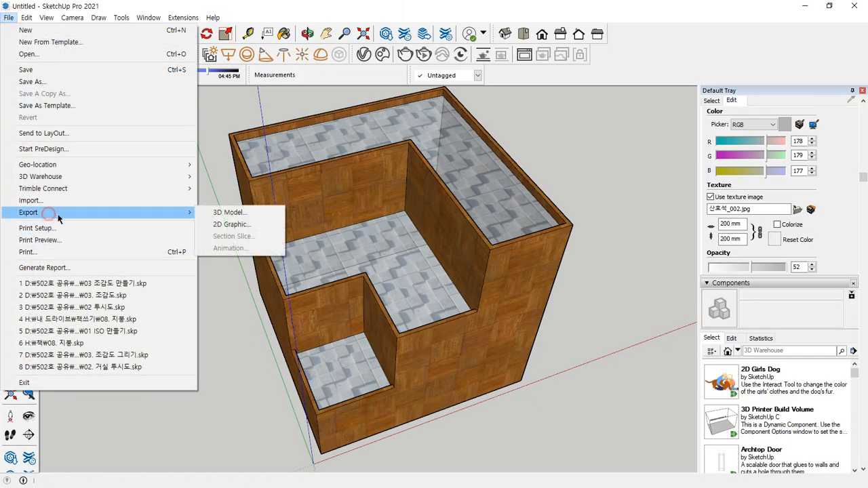
{"action": "left_click", "coordinate": [229, 224]}
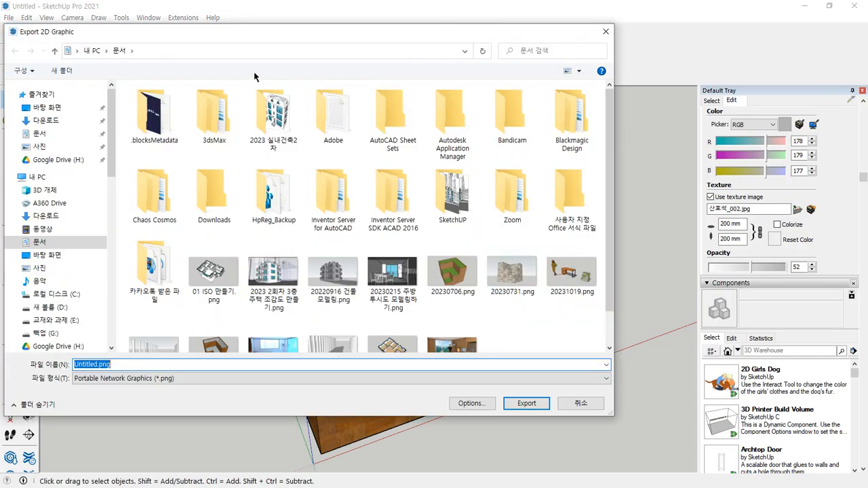
{"action": "key", "text": "Escape"}
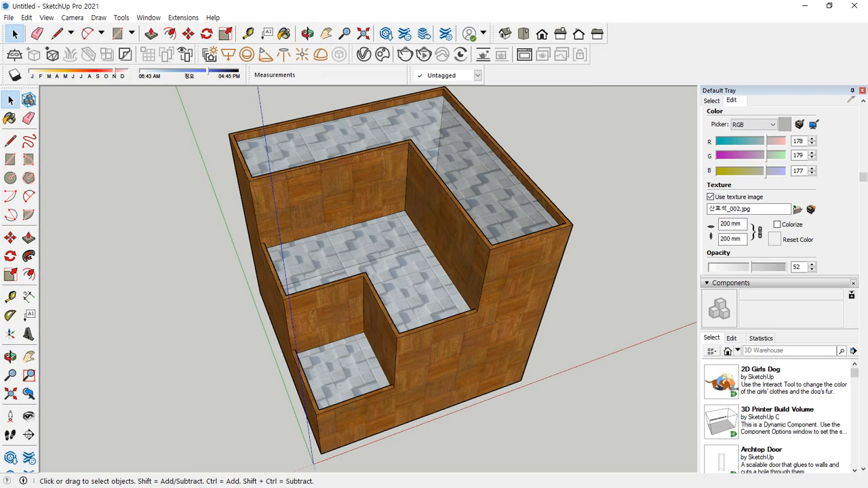
- Switch to File Explorer and browse the Documents folder (문서) for the exported PNG image
{"action": "key", "text": "alt+Tab"}
{"action": "scroll", "coordinate": [179, 267], "scroll_direction": "up", "scroll_amount": 7}
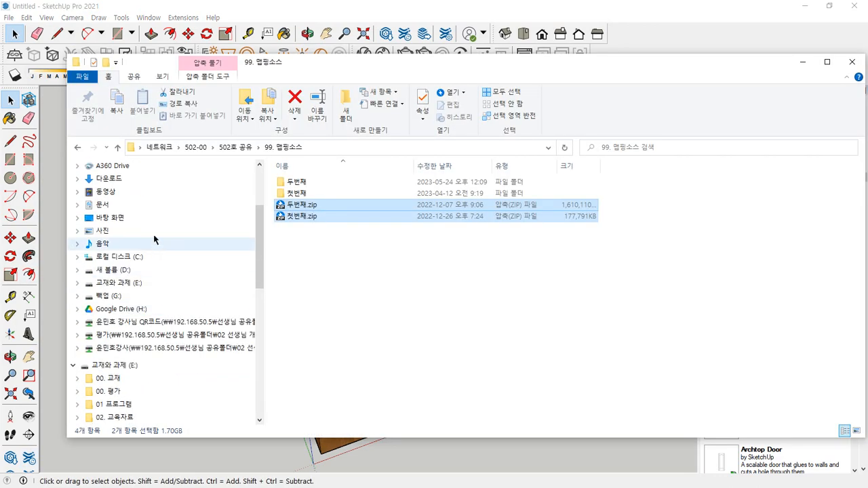
{"action": "scroll", "coordinate": [139, 224], "scroll_direction": "up", "scroll_amount": 1}
{"action": "left_click", "coordinate": [98, 218]}
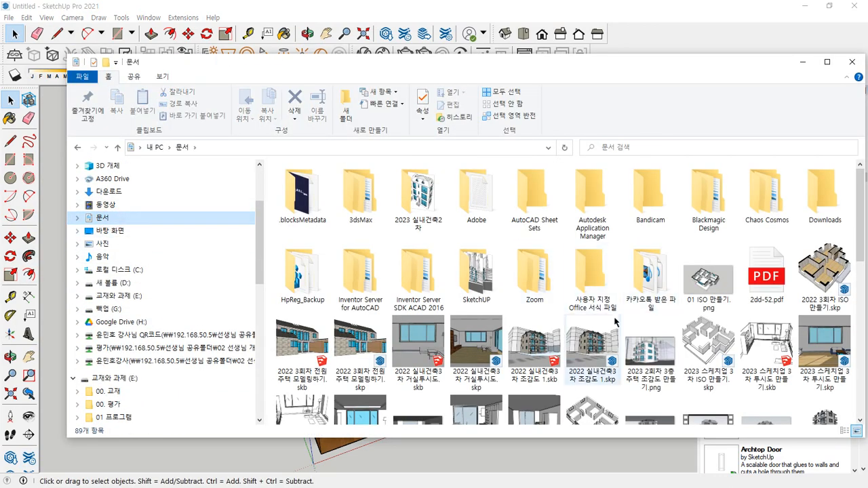
{"action": "left_click", "coordinate": [407, 341]}
{"action": "scroll", "coordinate": [413, 339], "scroll_direction": "down", "scroll_amount": 5}
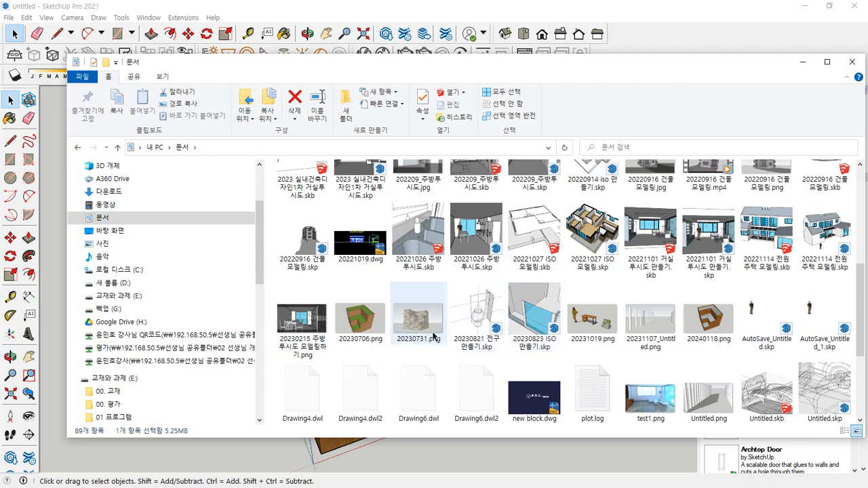
- View the image 20230706.png and return to the stepped block model, cancelling its closing
{"action": "double_click", "coordinate": [358, 313]}
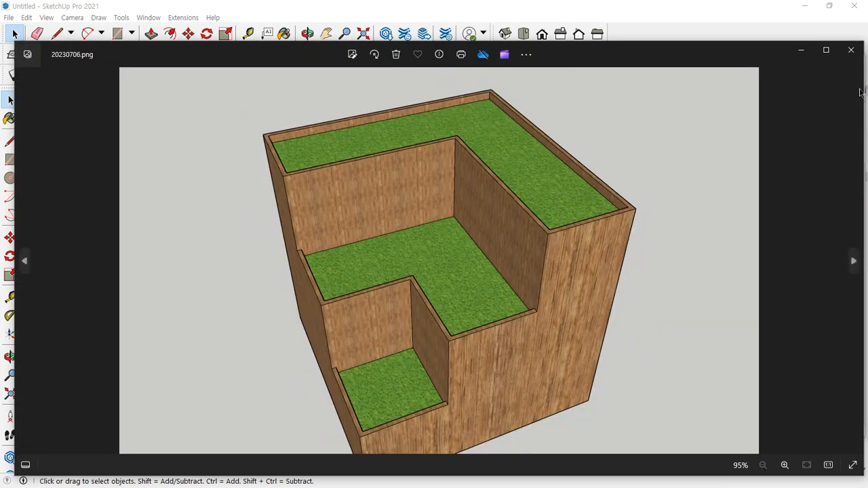
{"action": "left_click", "coordinate": [854, 6]}
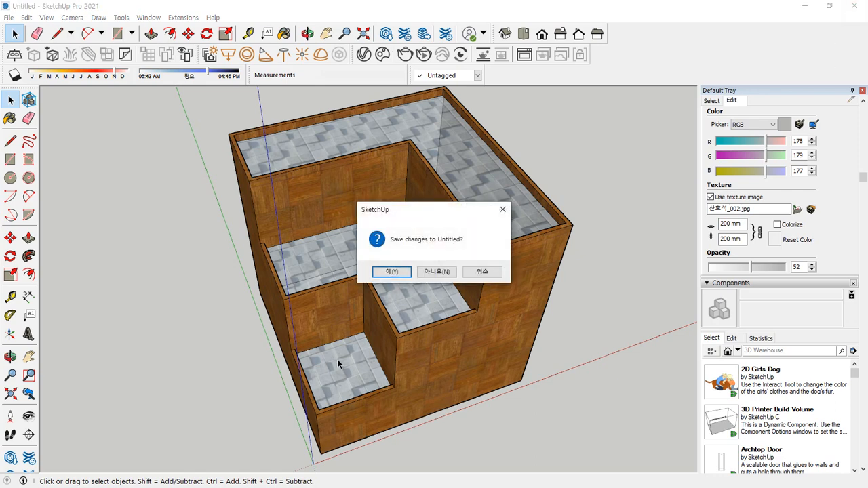
{"action": "left_click", "coordinate": [484, 271]}
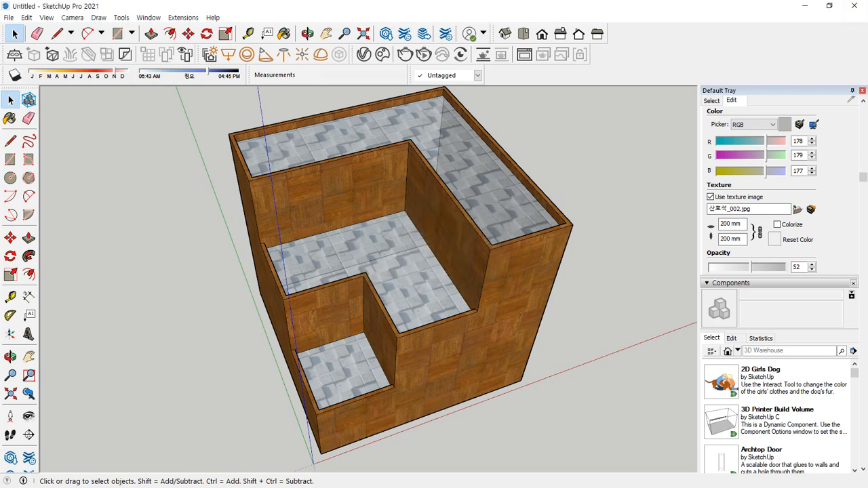
- Switch back to File Explorer and open 20240118.png to check the exported view
{"action": "key", "text": "alt+Tab"}
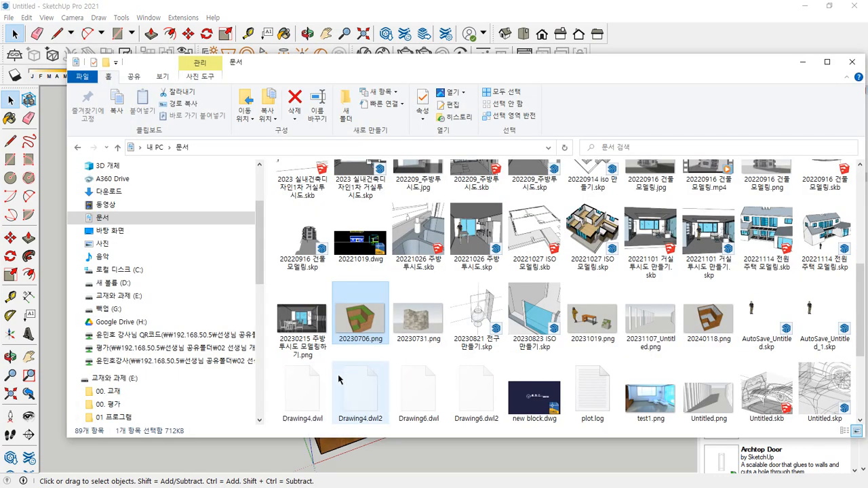
{"action": "double_click", "coordinate": [712, 317]}
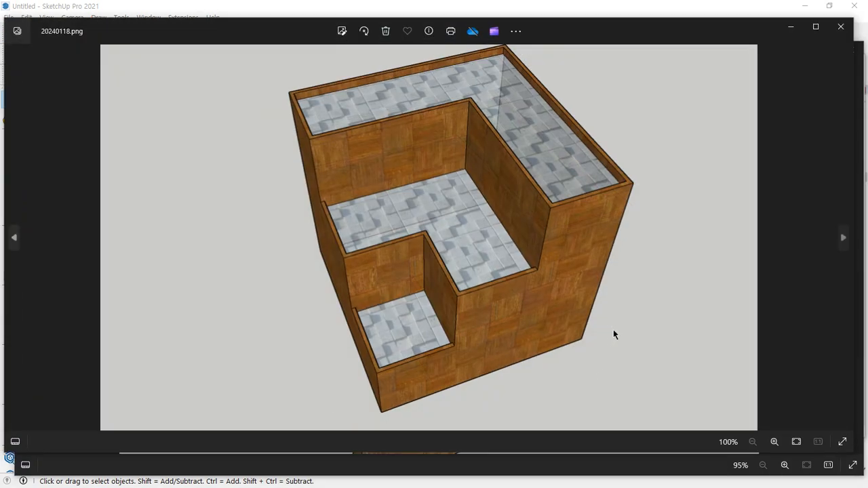